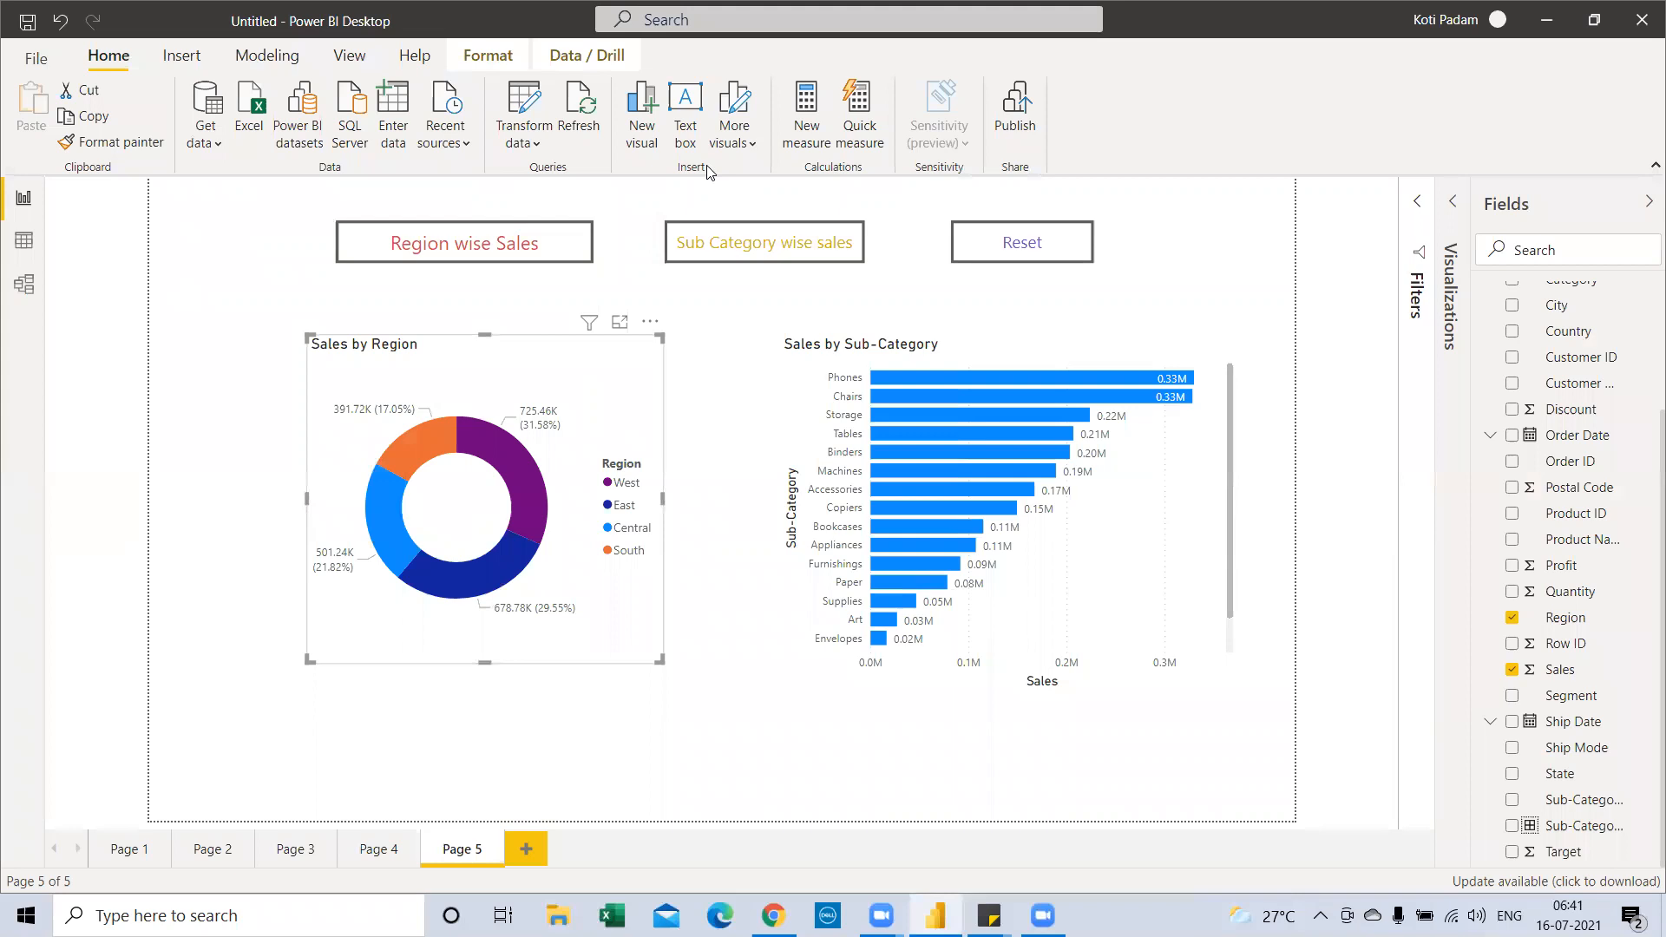
# Step: Add a new report page and place an empty stacked column chart slightly below the page's upper-left corner
pyautogui.click(1448, 208)
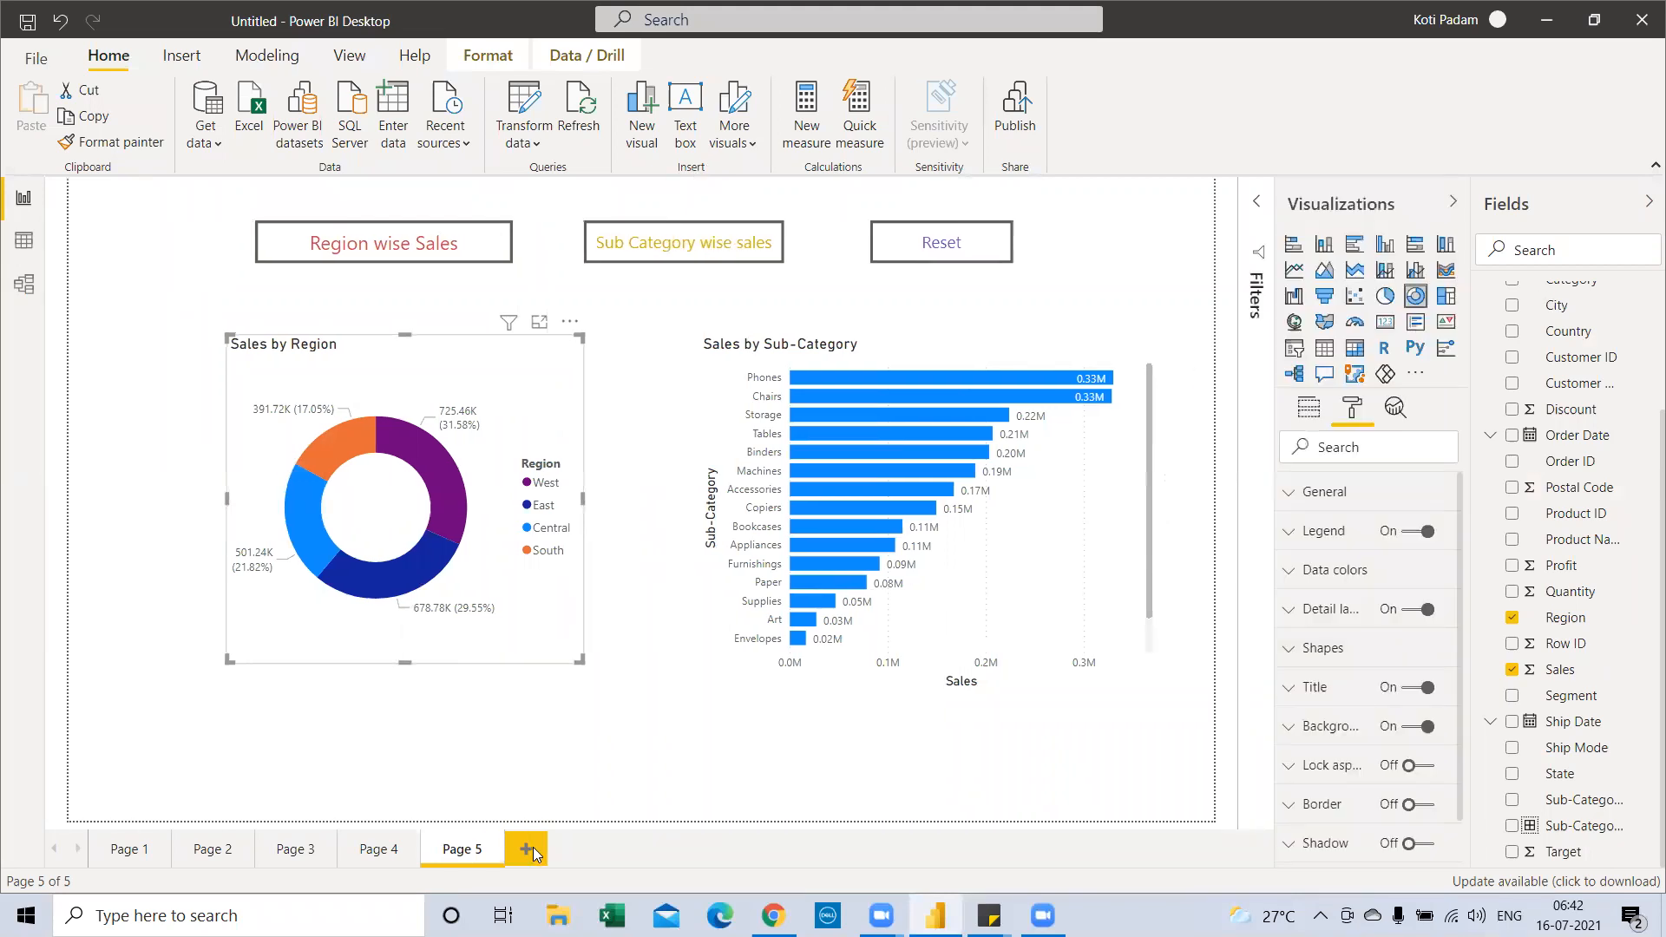
pyautogui.click(520, 849)
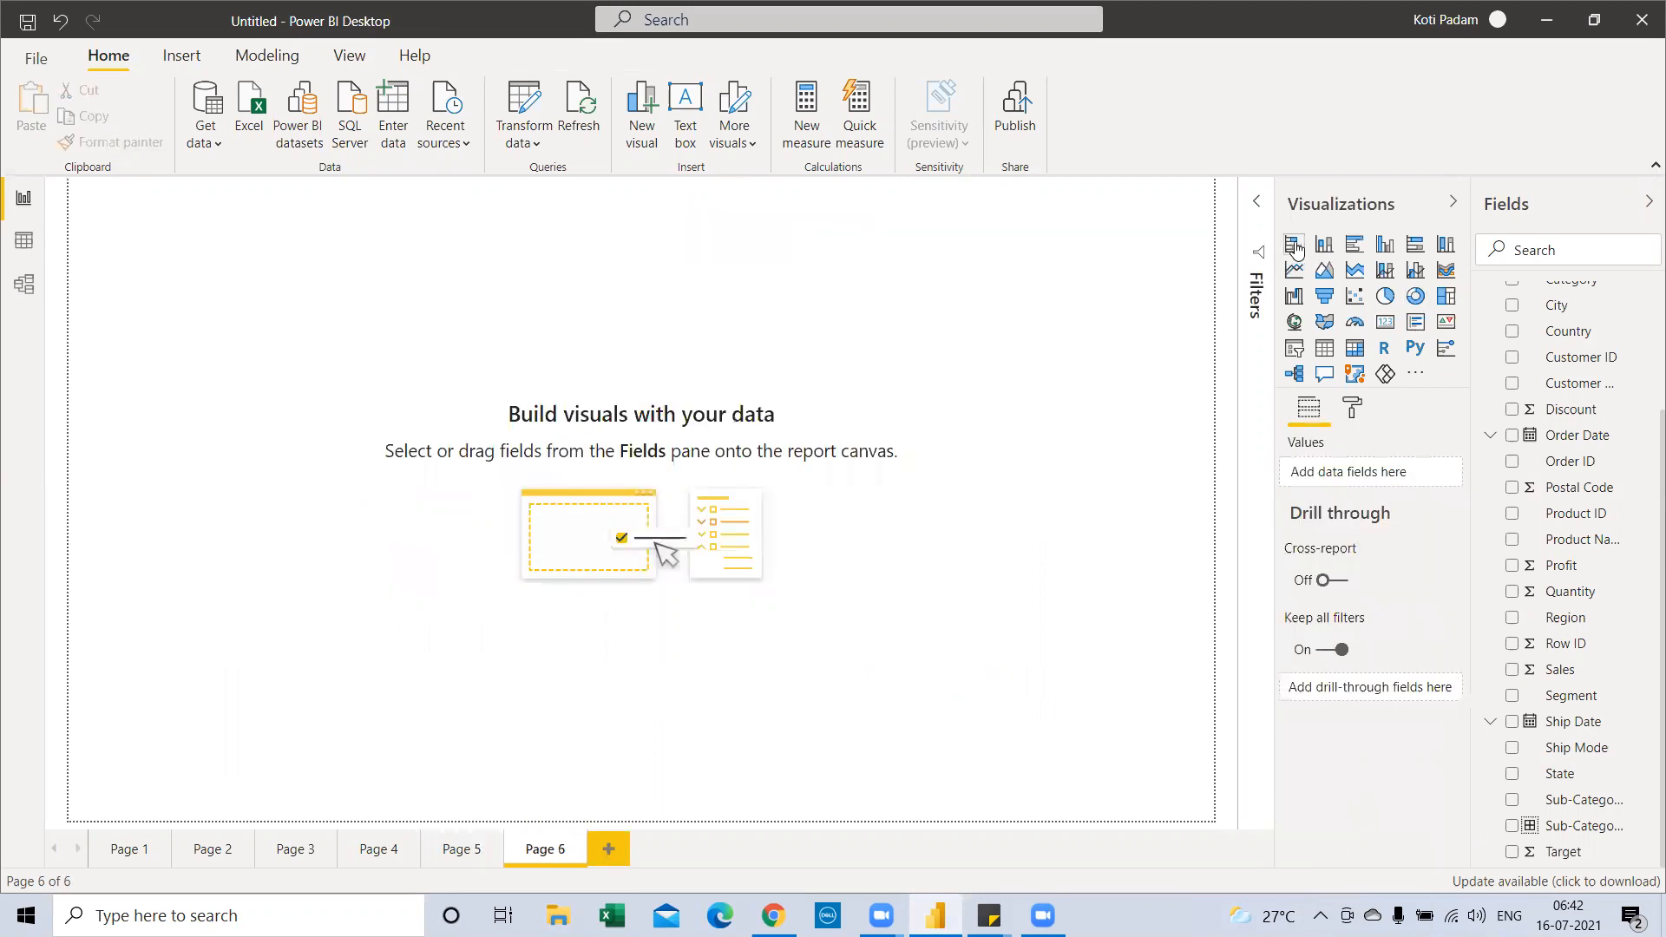
pyautogui.click(642, 117)
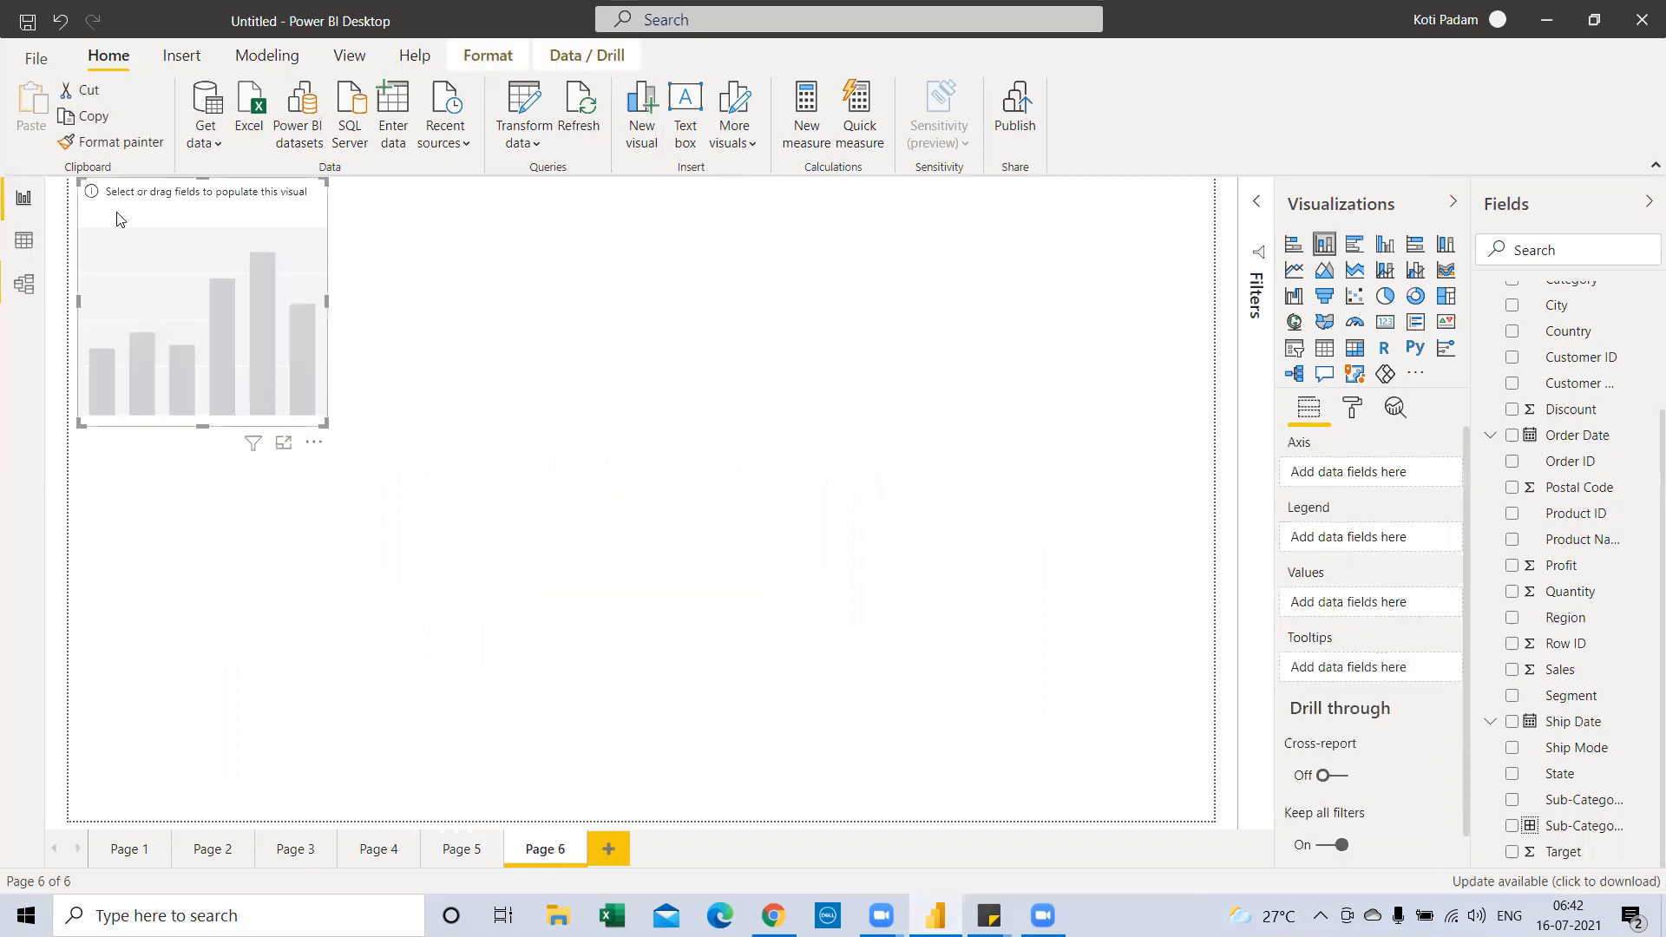
pyautogui.moveTo(119, 219); pyautogui.dragTo(134, 305)
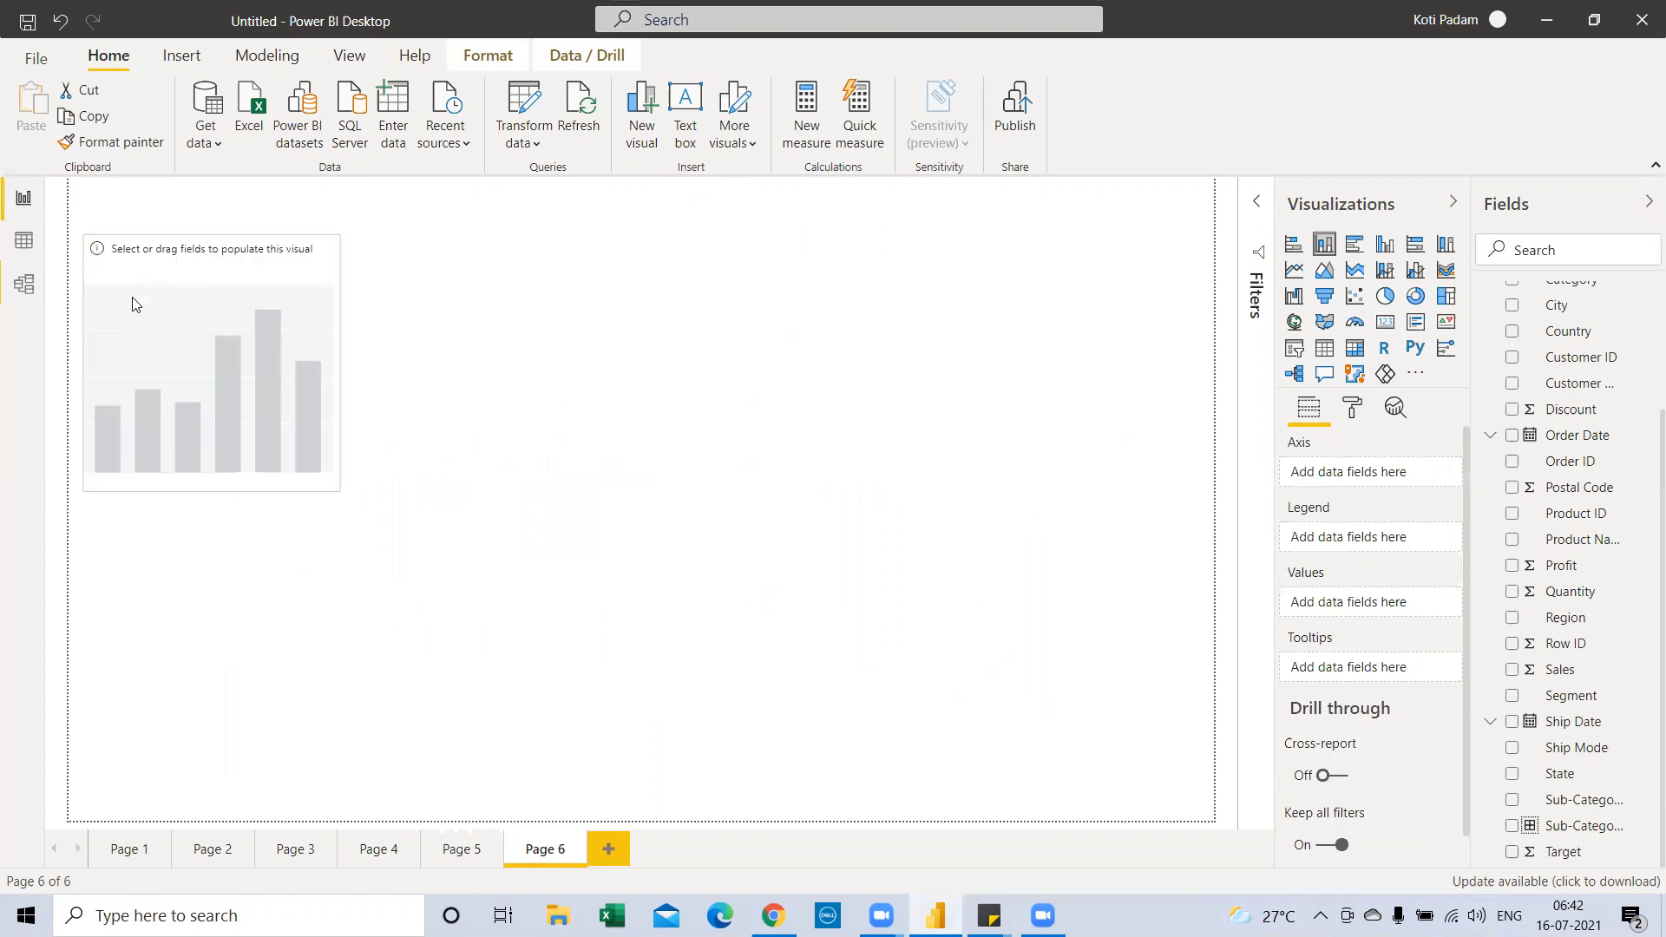
# Step: Insert a text box reading "This is the demo report" below the column chart and shrink it around the text
pyautogui.click(679, 130)
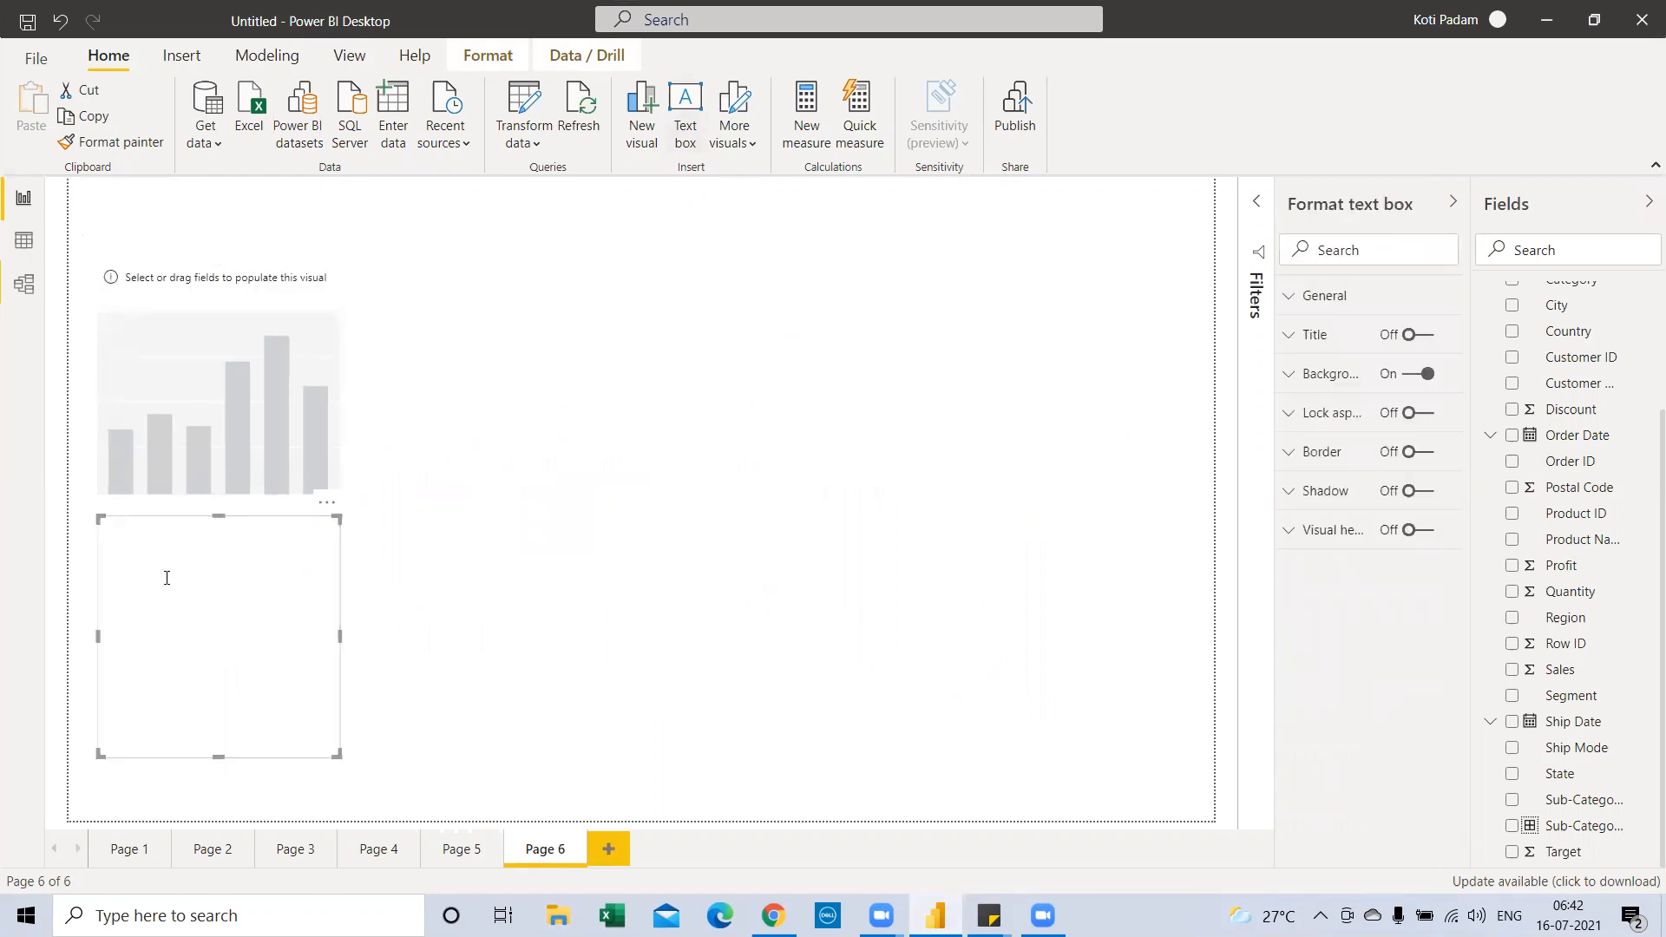
pyautogui.click(192, 552)
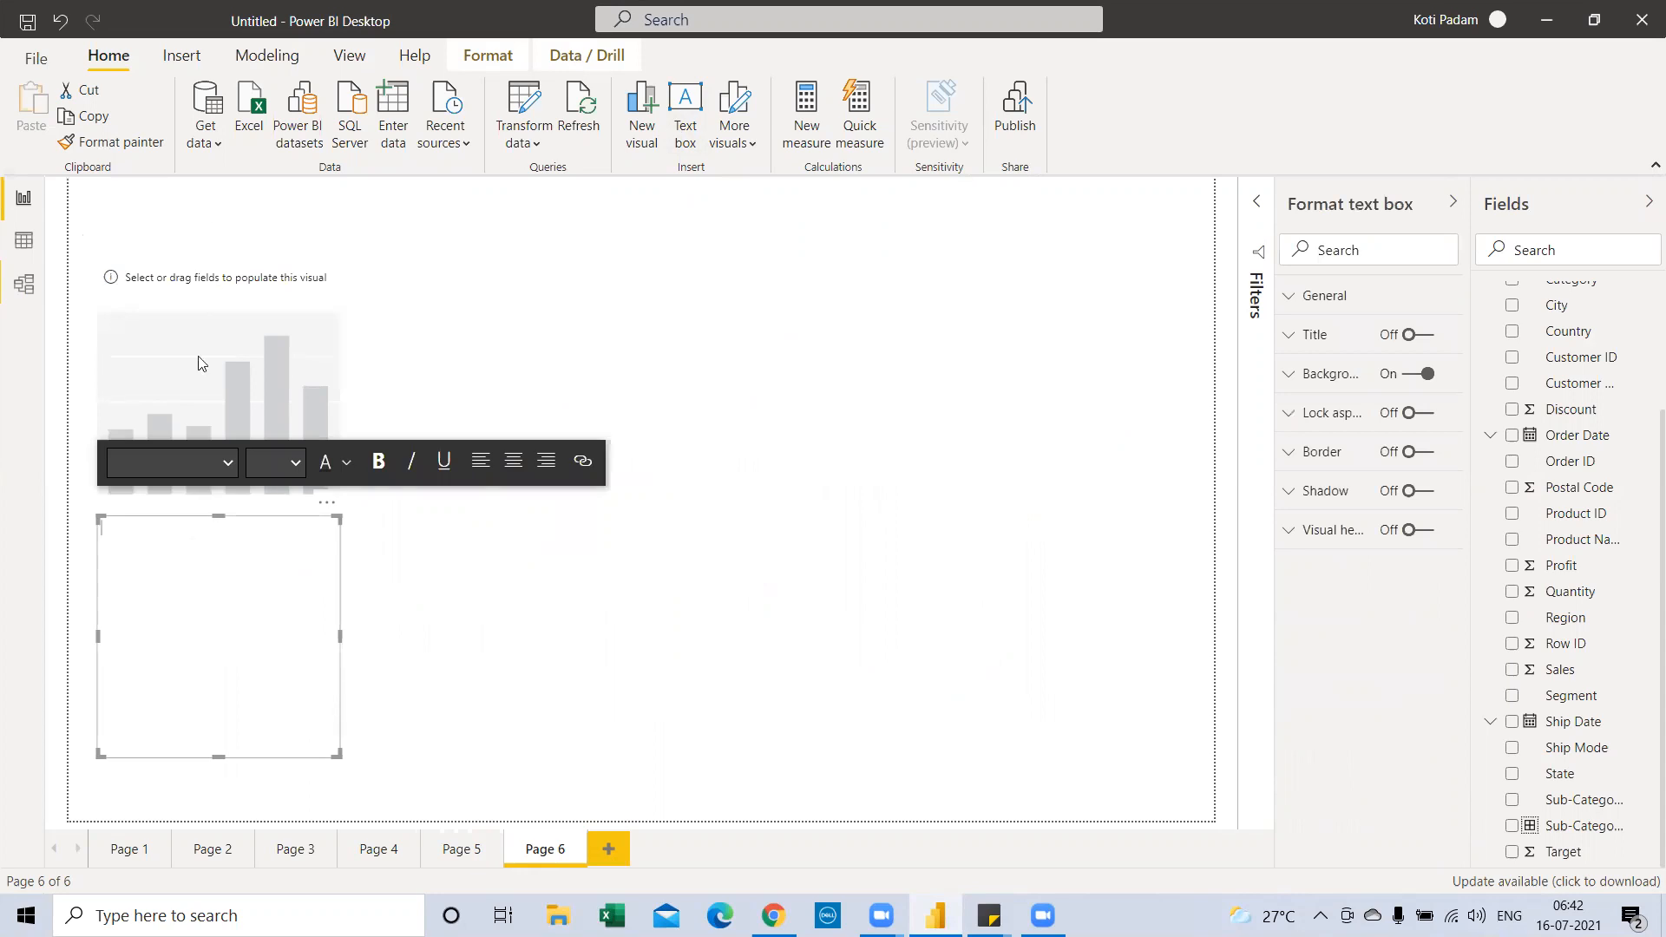
pyautogui.click(193, 633)
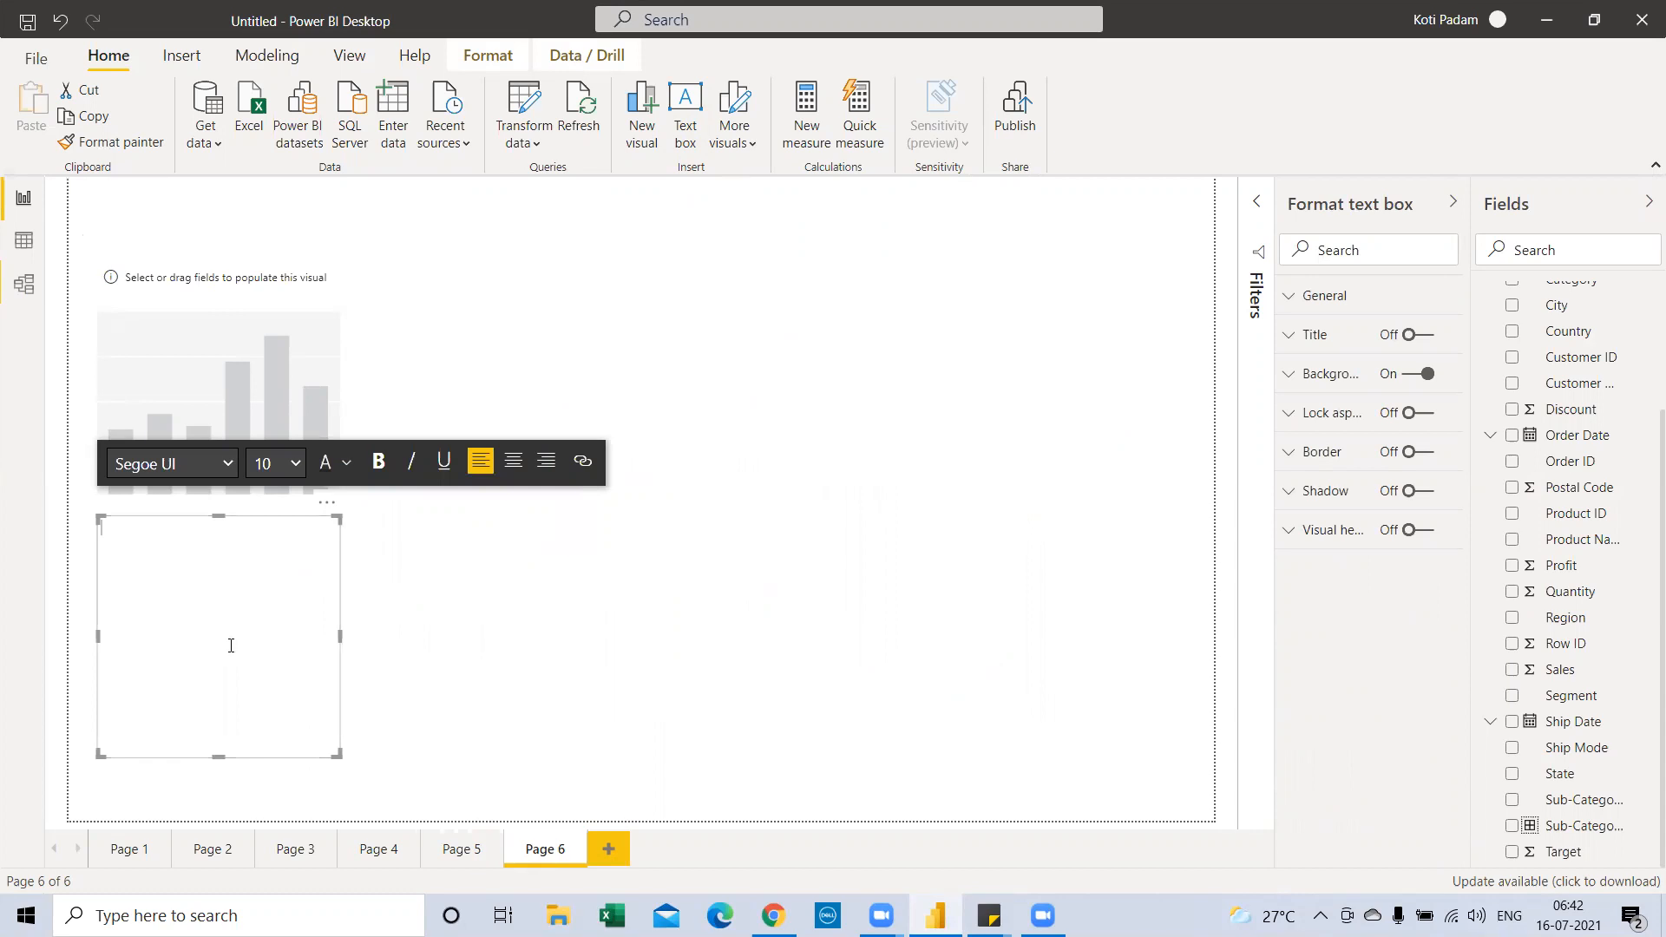
pyautogui.moveTo(219, 756); pyautogui.dragTo(193, 563)
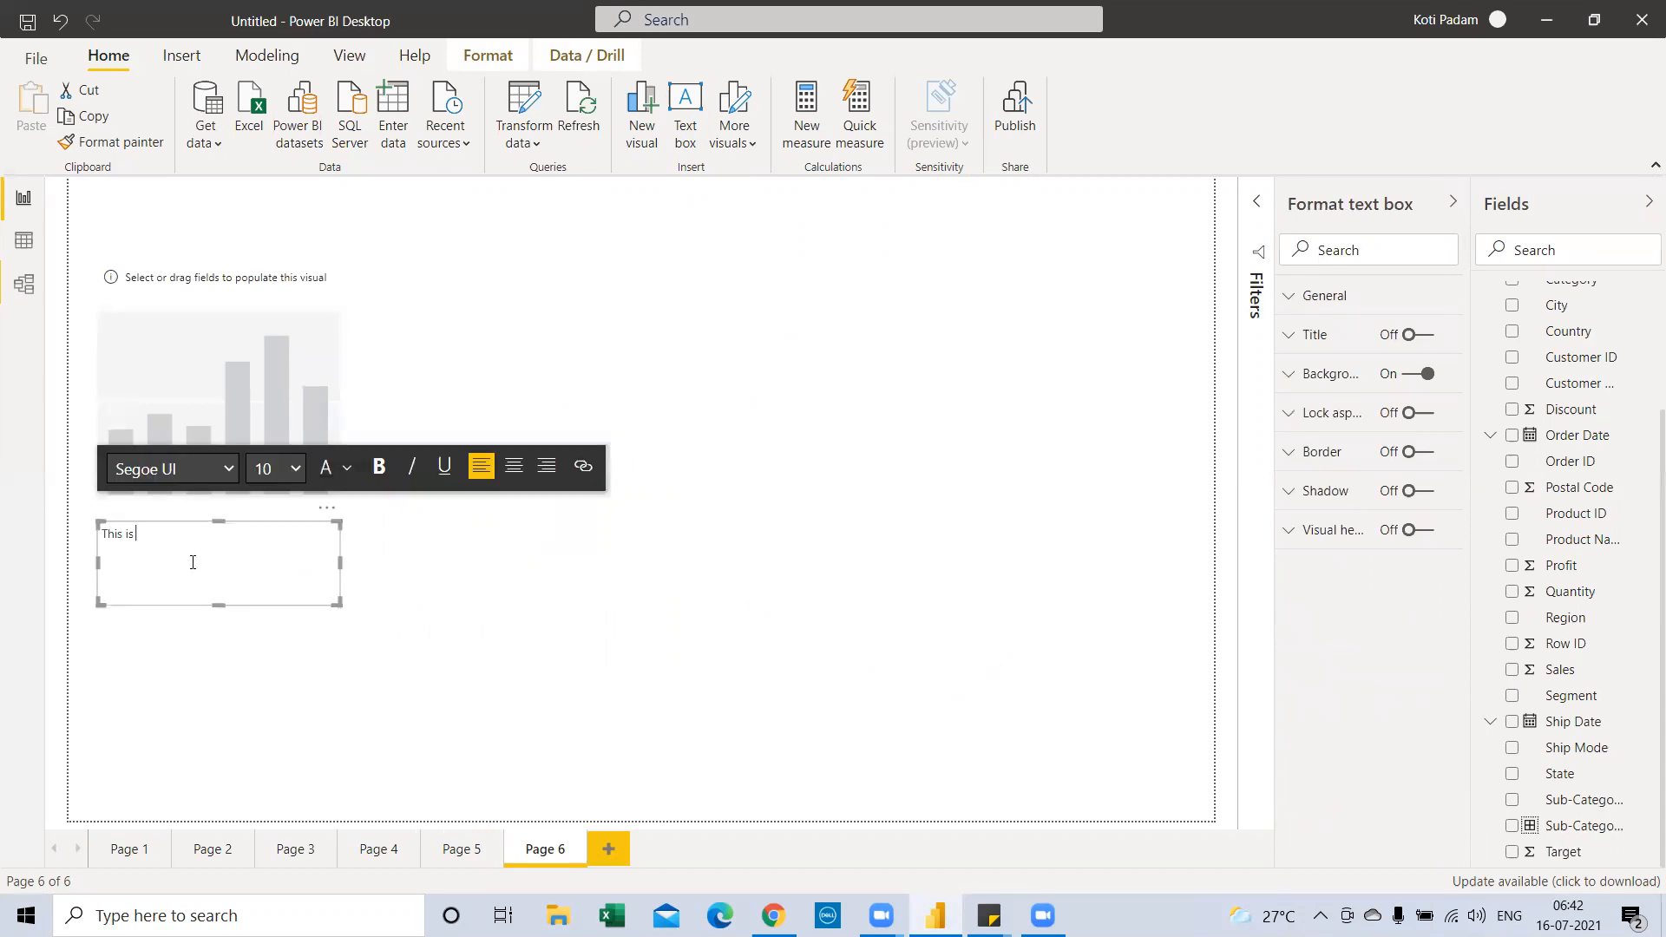
pyautogui.write('demo report')
pyautogui.press('Escape')
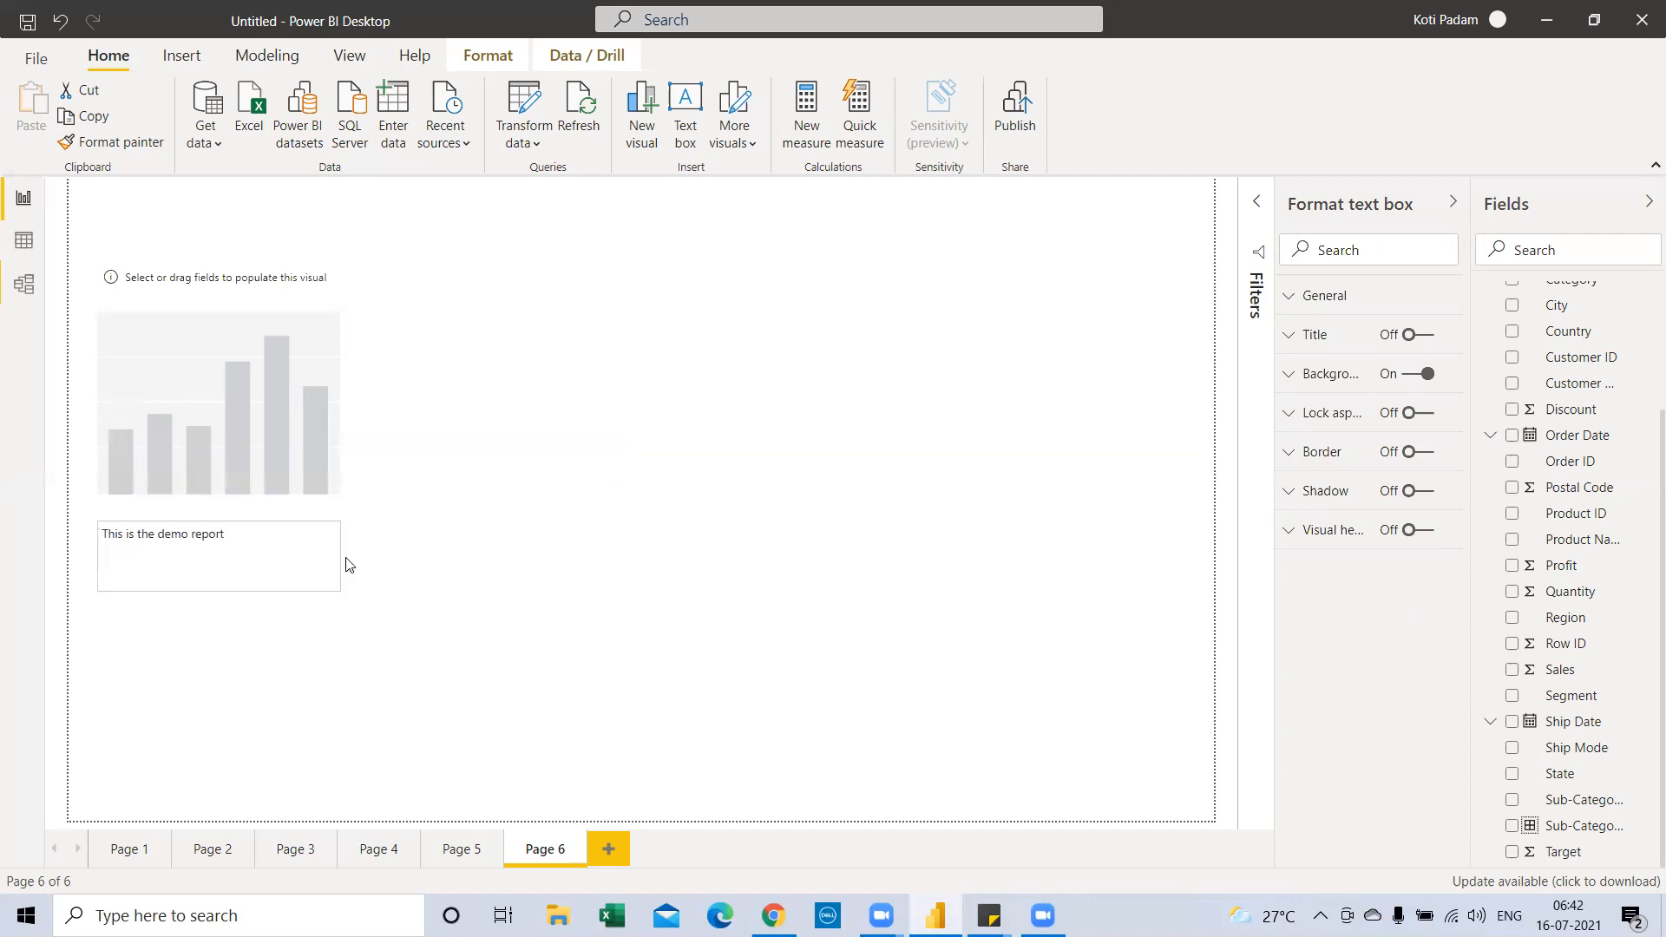
pyautogui.click(338, 542)
pyautogui.moveTo(321, 543); pyautogui.dragTo(324, 543)
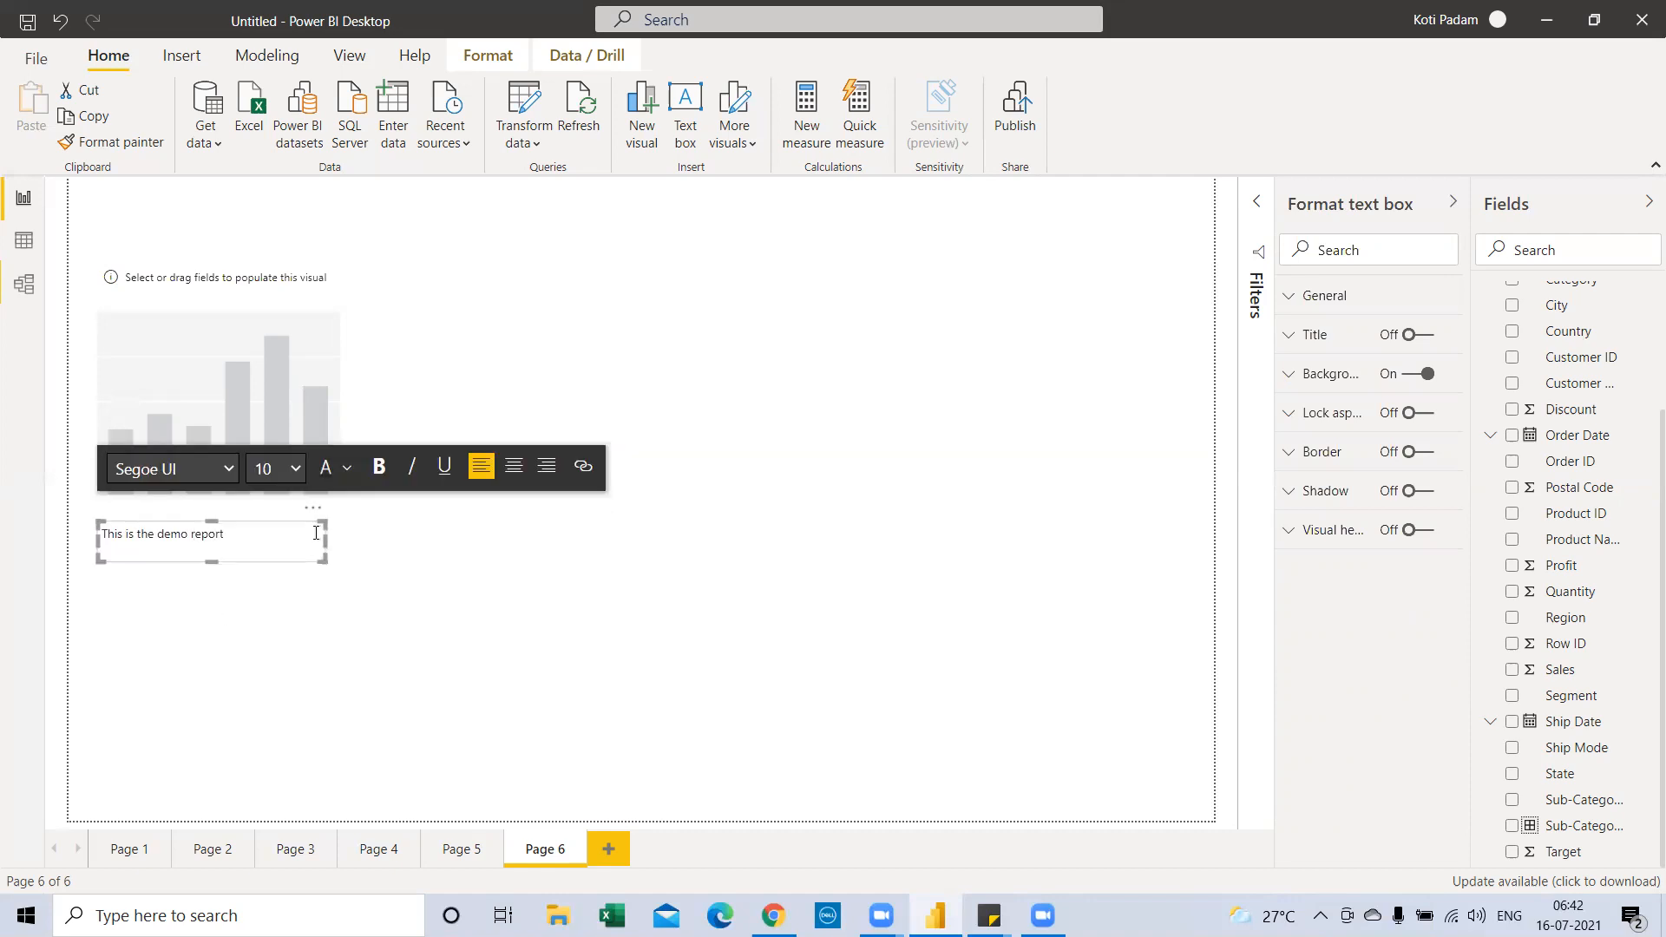
# Step: Import the Bullet Chart custom visual from AppSource into the report
pyautogui.click(733, 139)
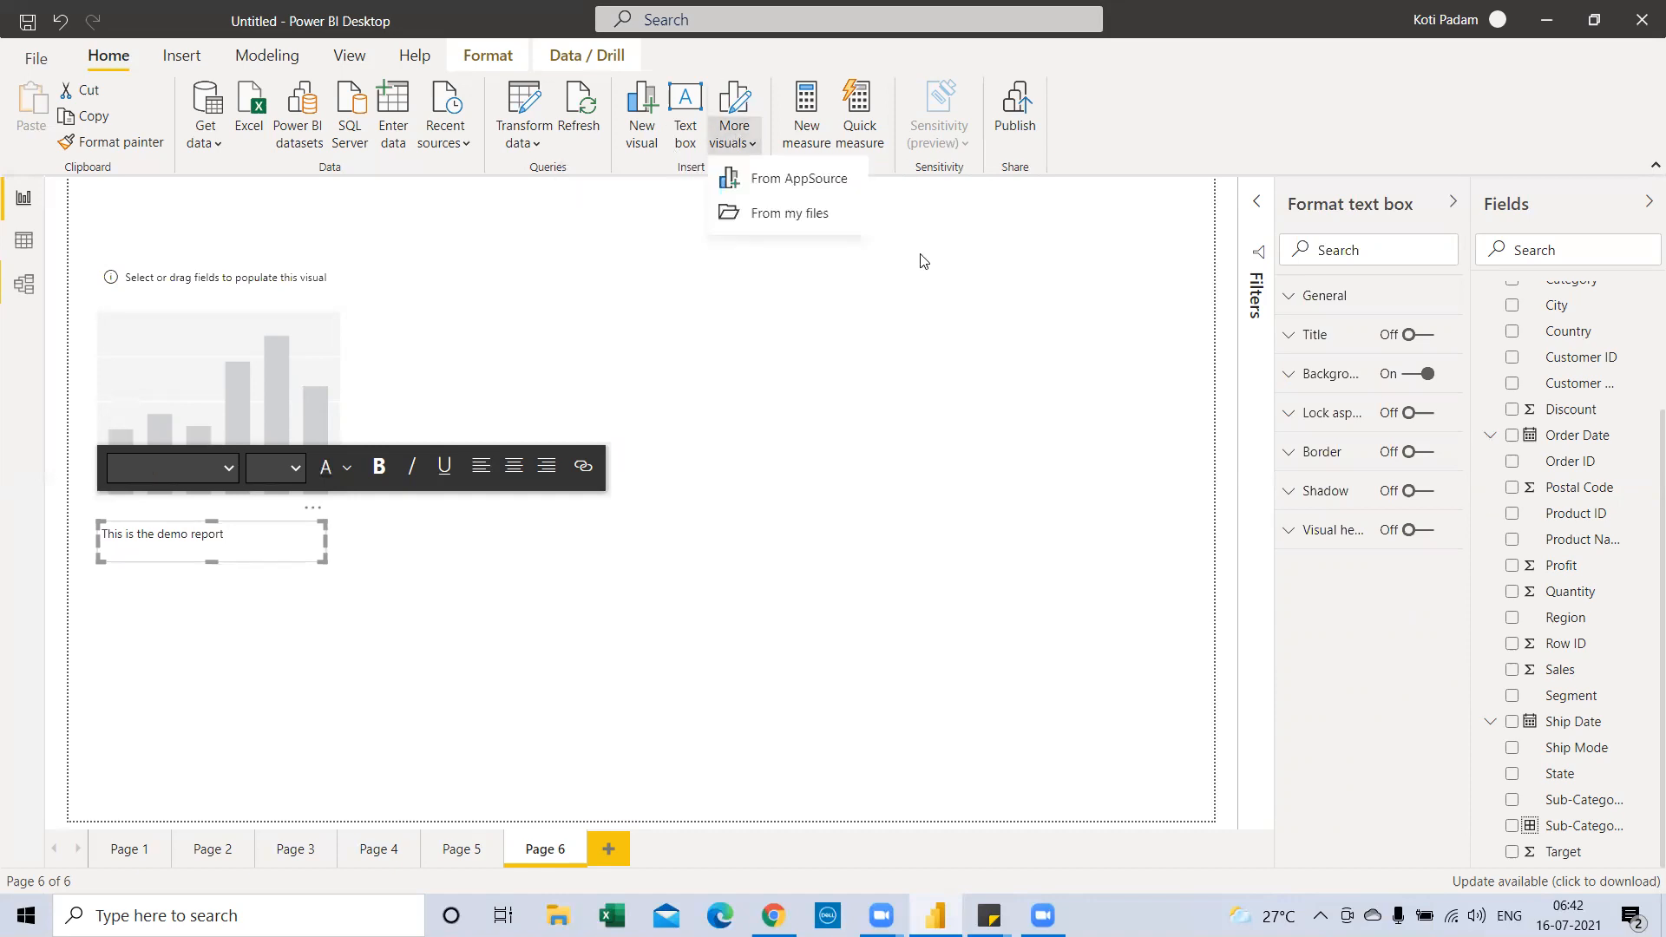
pyautogui.click(793, 182)
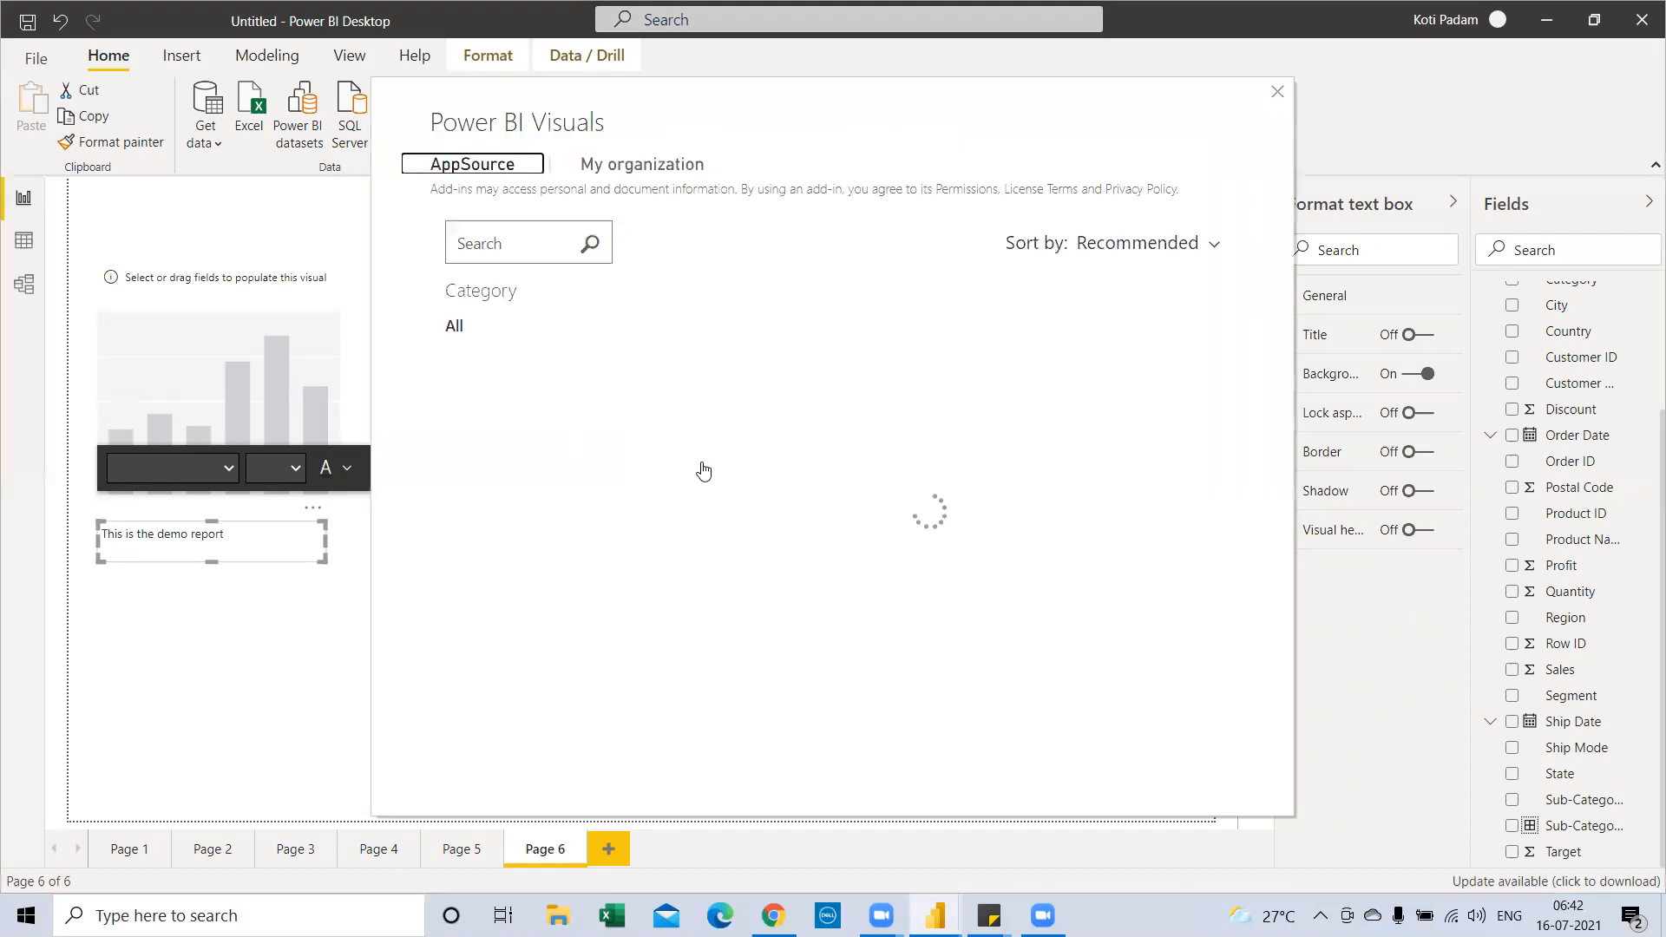
pyautogui.scroll(1, 1063, 346)
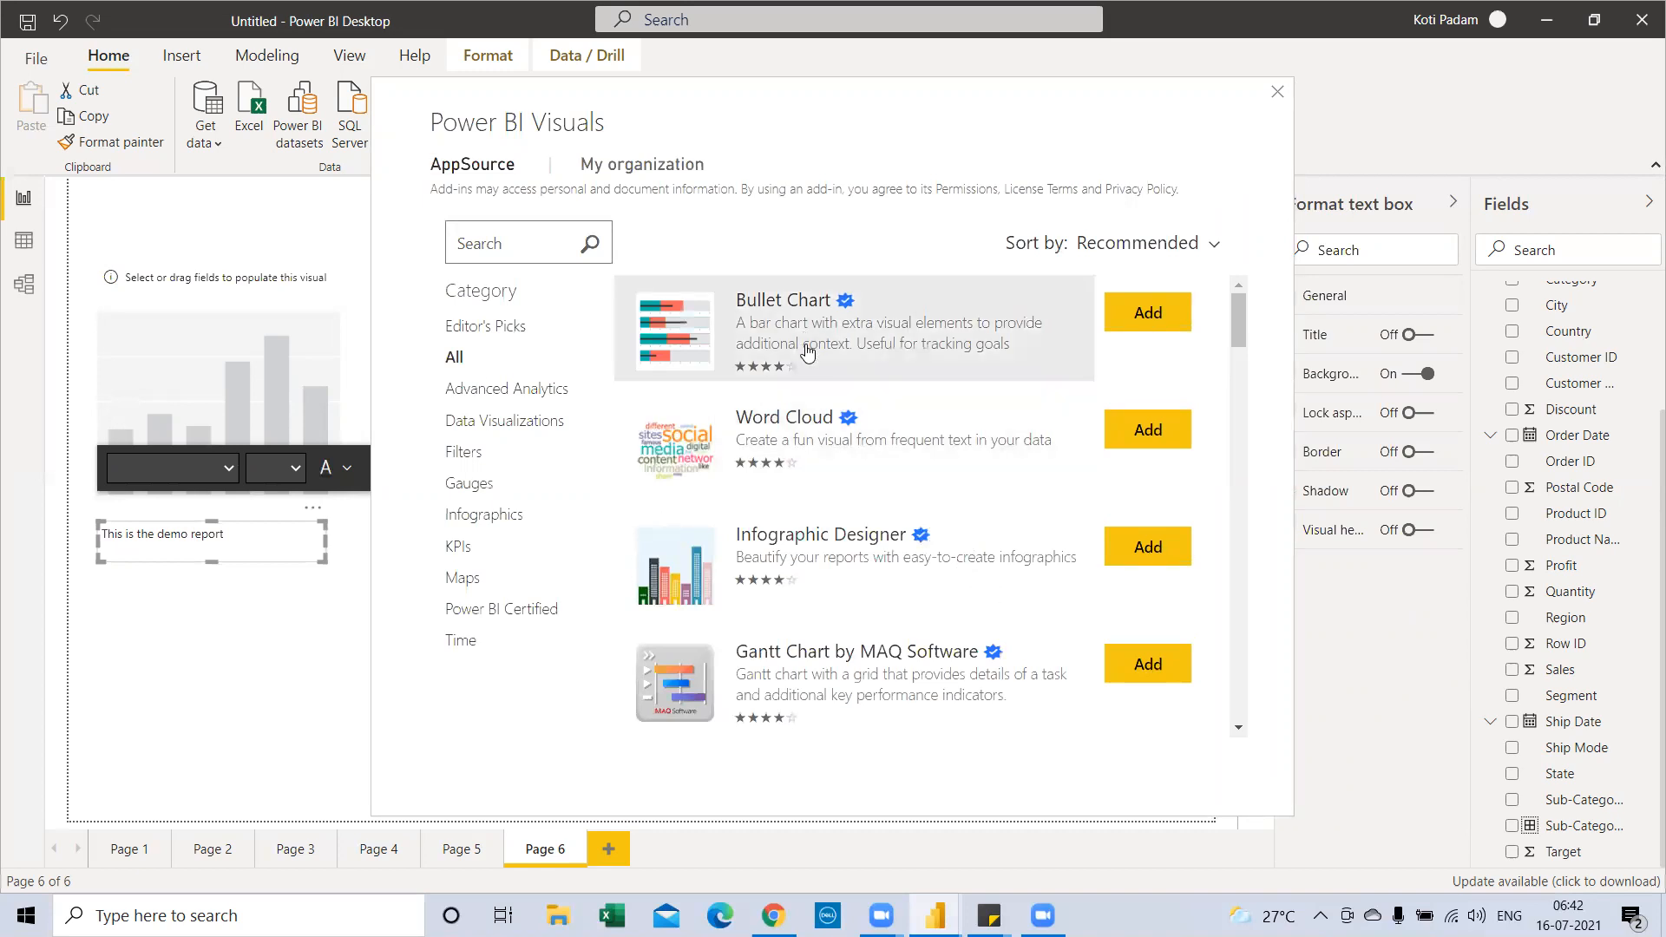
pyautogui.scroll(-4, 807, 351)
pyautogui.scroll(-1, 812, 460)
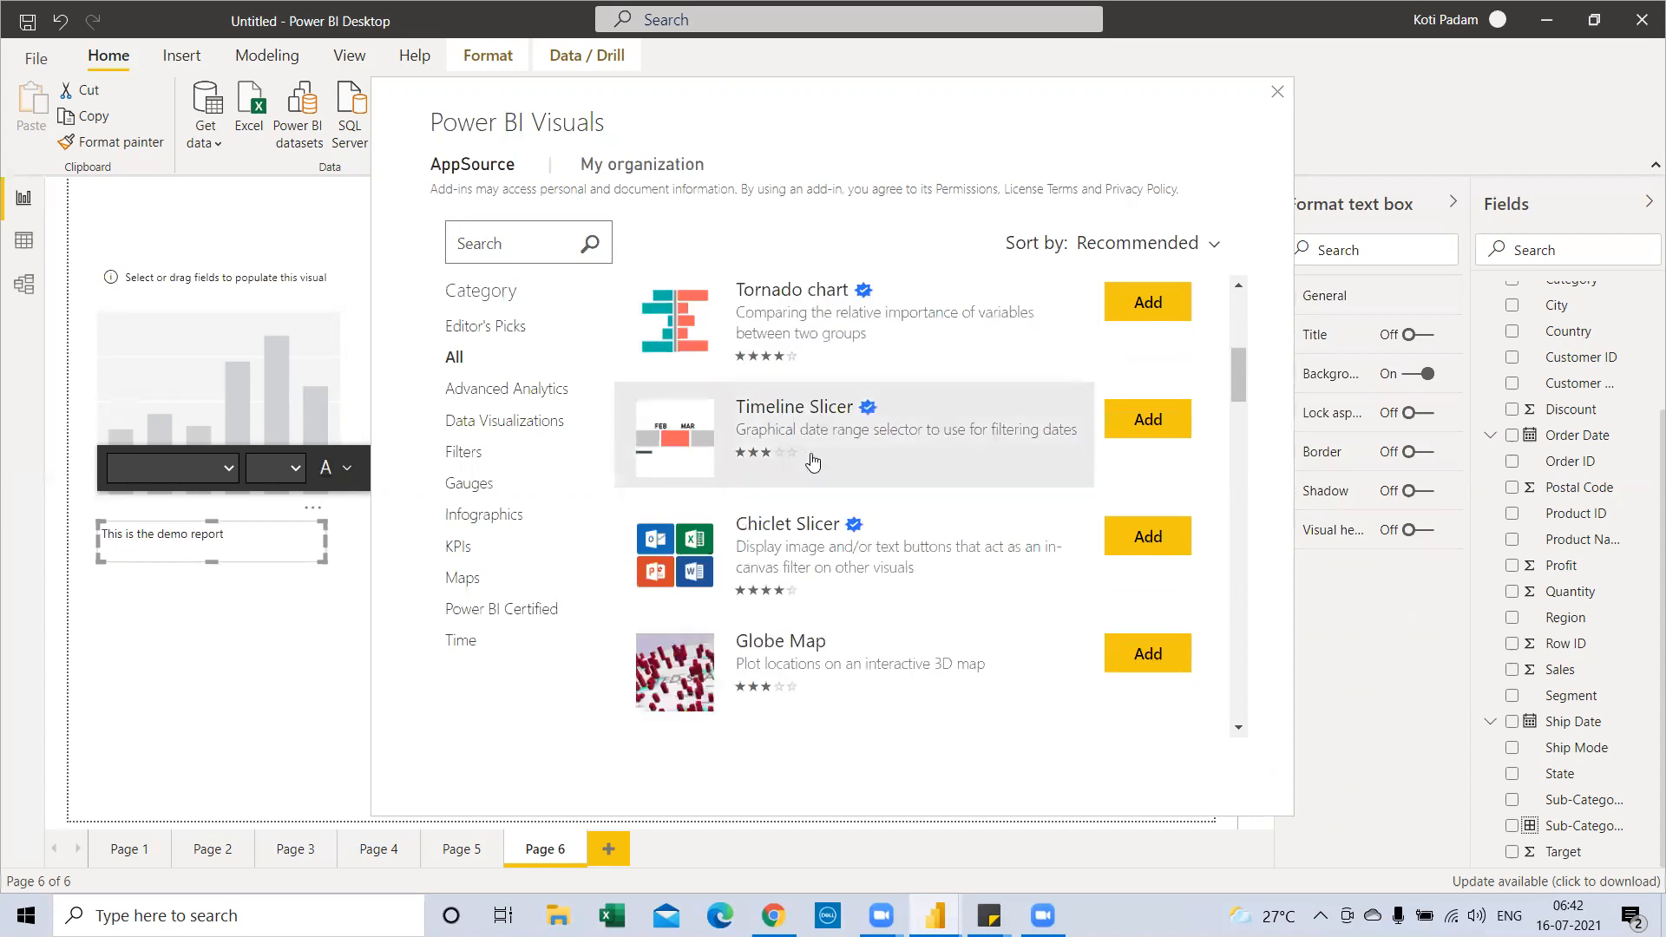
pyautogui.scroll(-3, 812, 460)
pyautogui.scroll(-2, 813, 460)
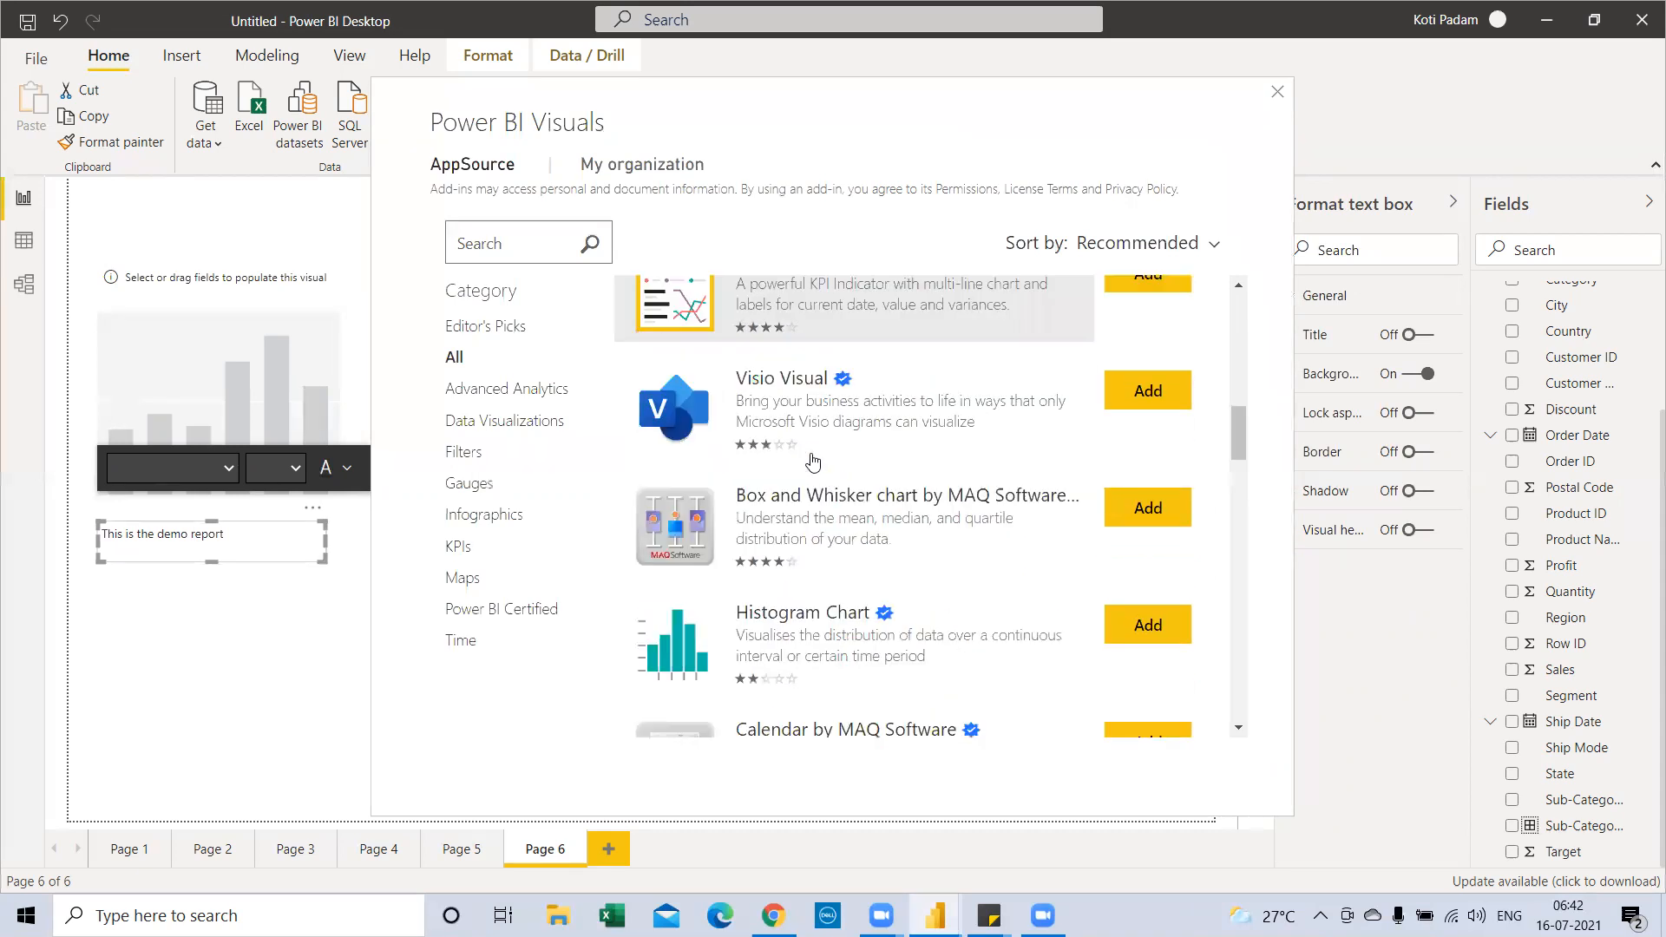
pyautogui.scroll(5, 813, 460)
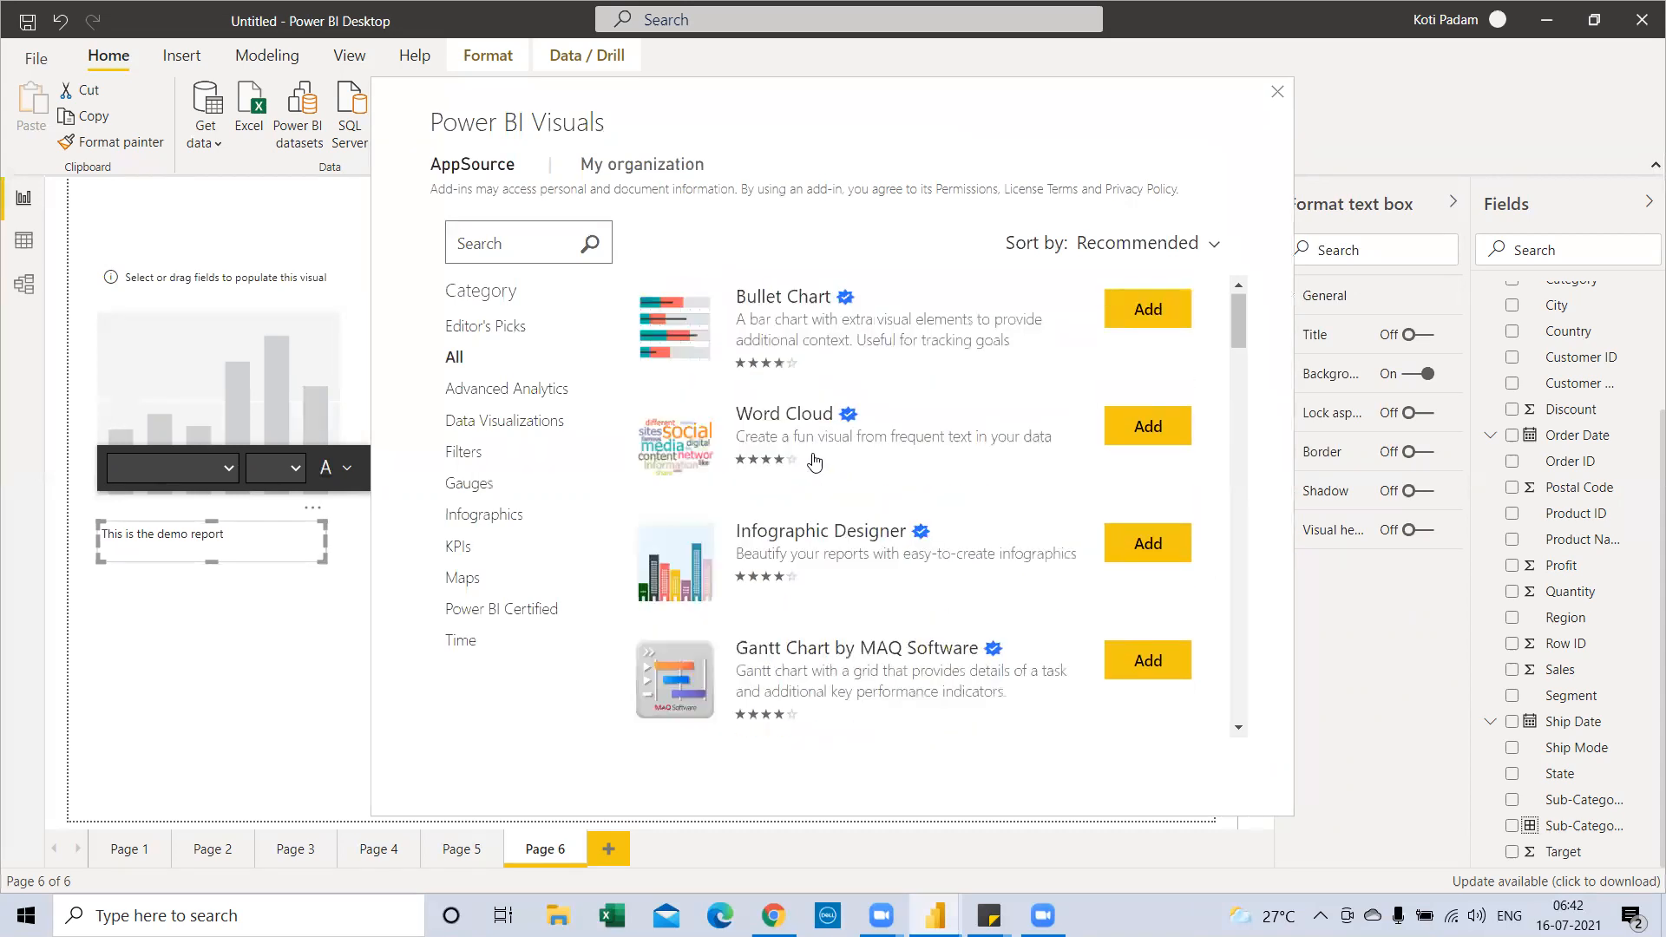
pyautogui.click(1129, 314)
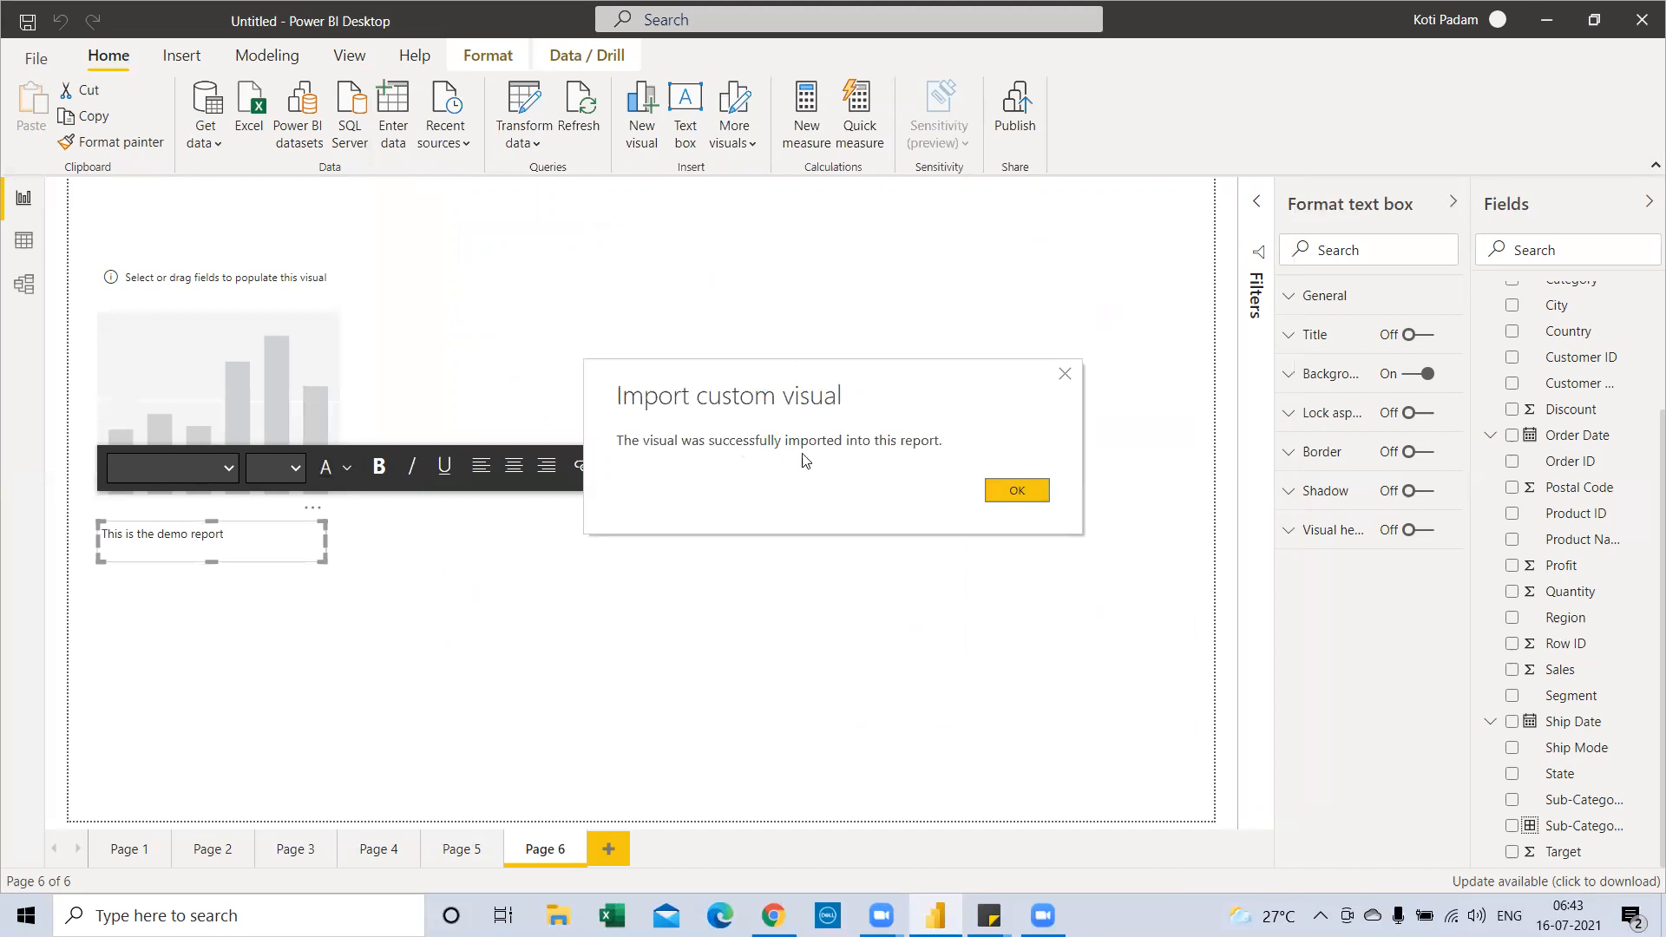
pyautogui.click(1014, 490)
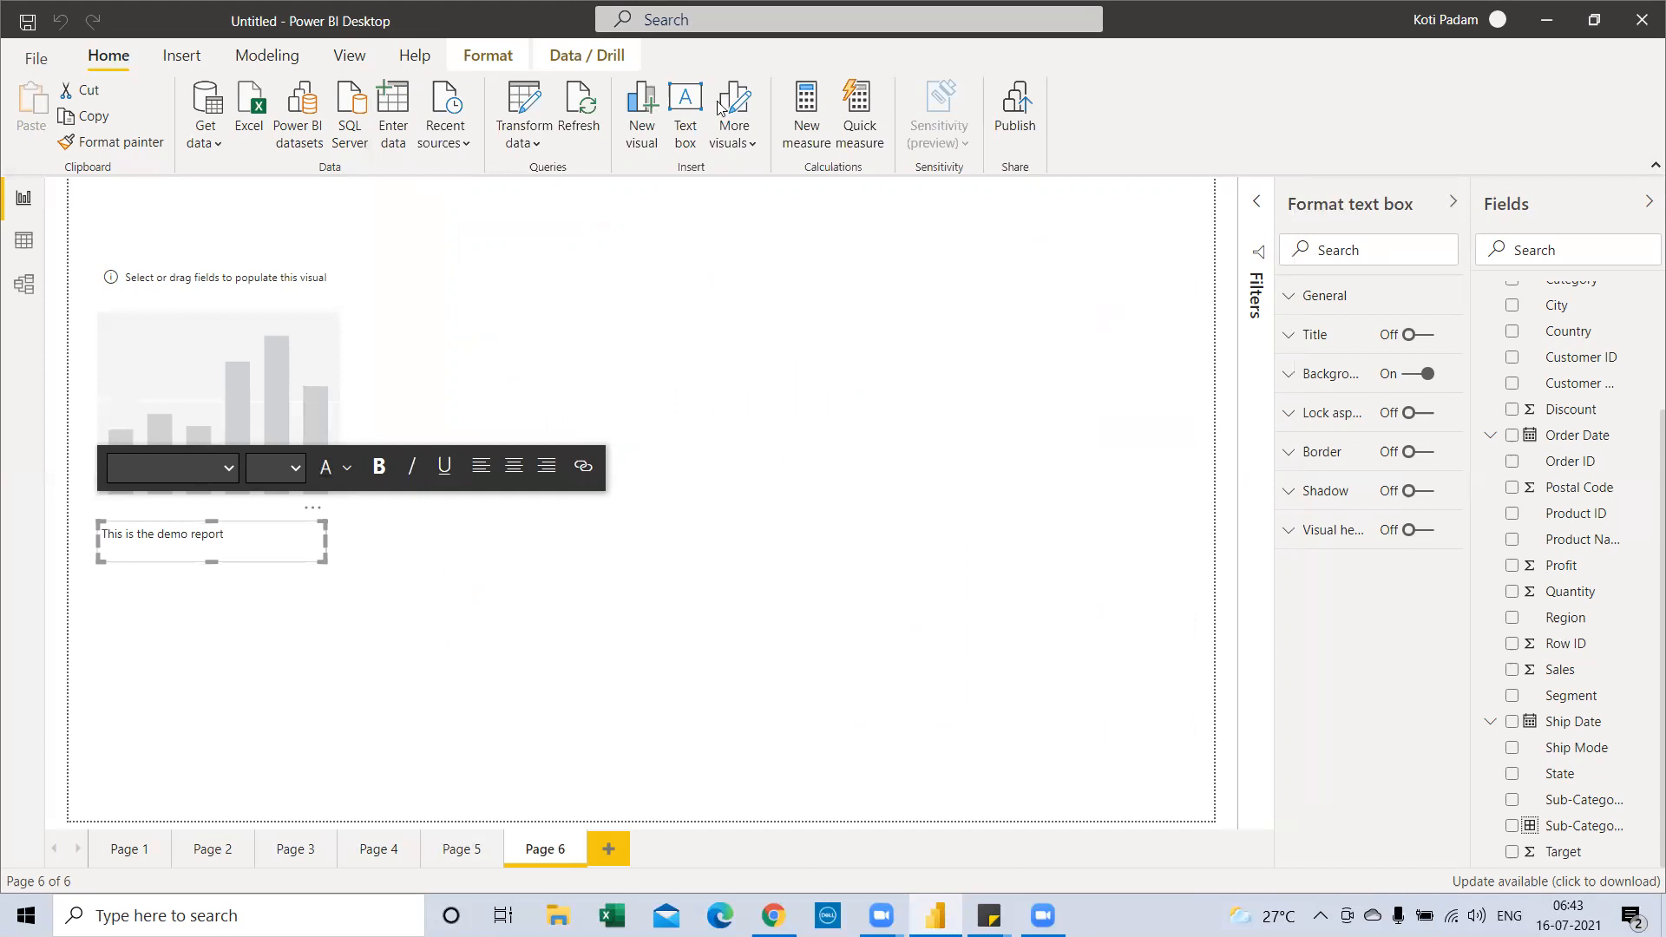
# Step: Delete the demo report text box from the page
pyautogui.click(1452, 202)
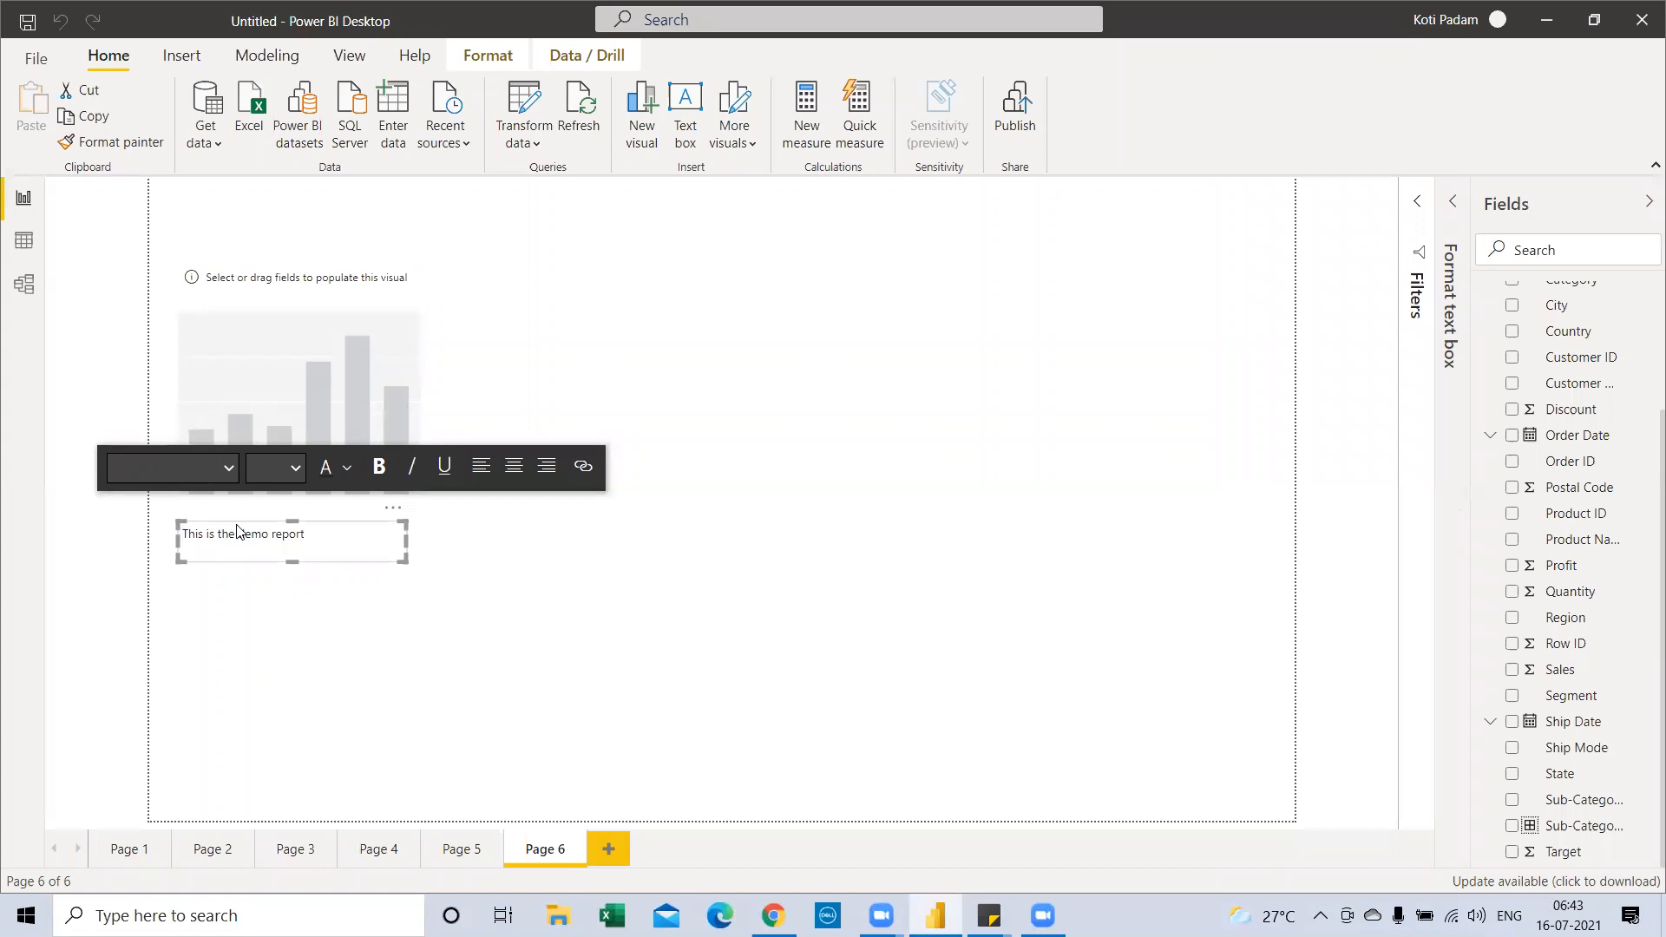
pyautogui.press('Delete')
# Step: Add an empty Bullet Chart visual and place it on the page's right side, level with the column chart
pyautogui.click(1455, 212)
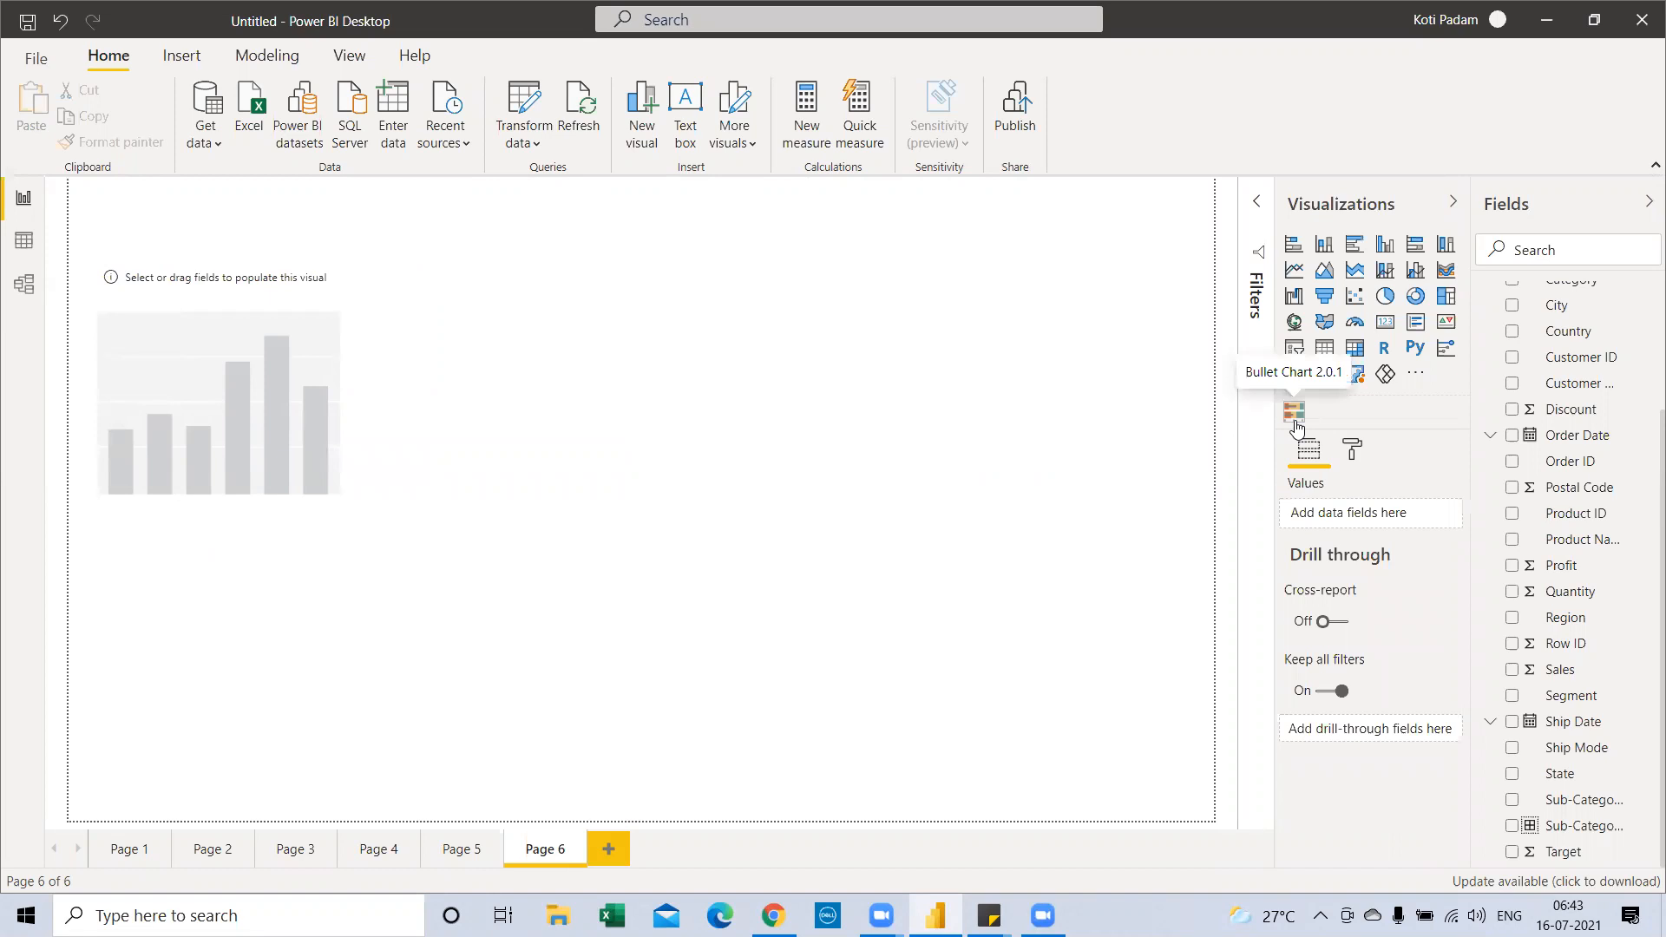
pyautogui.click(1295, 413)
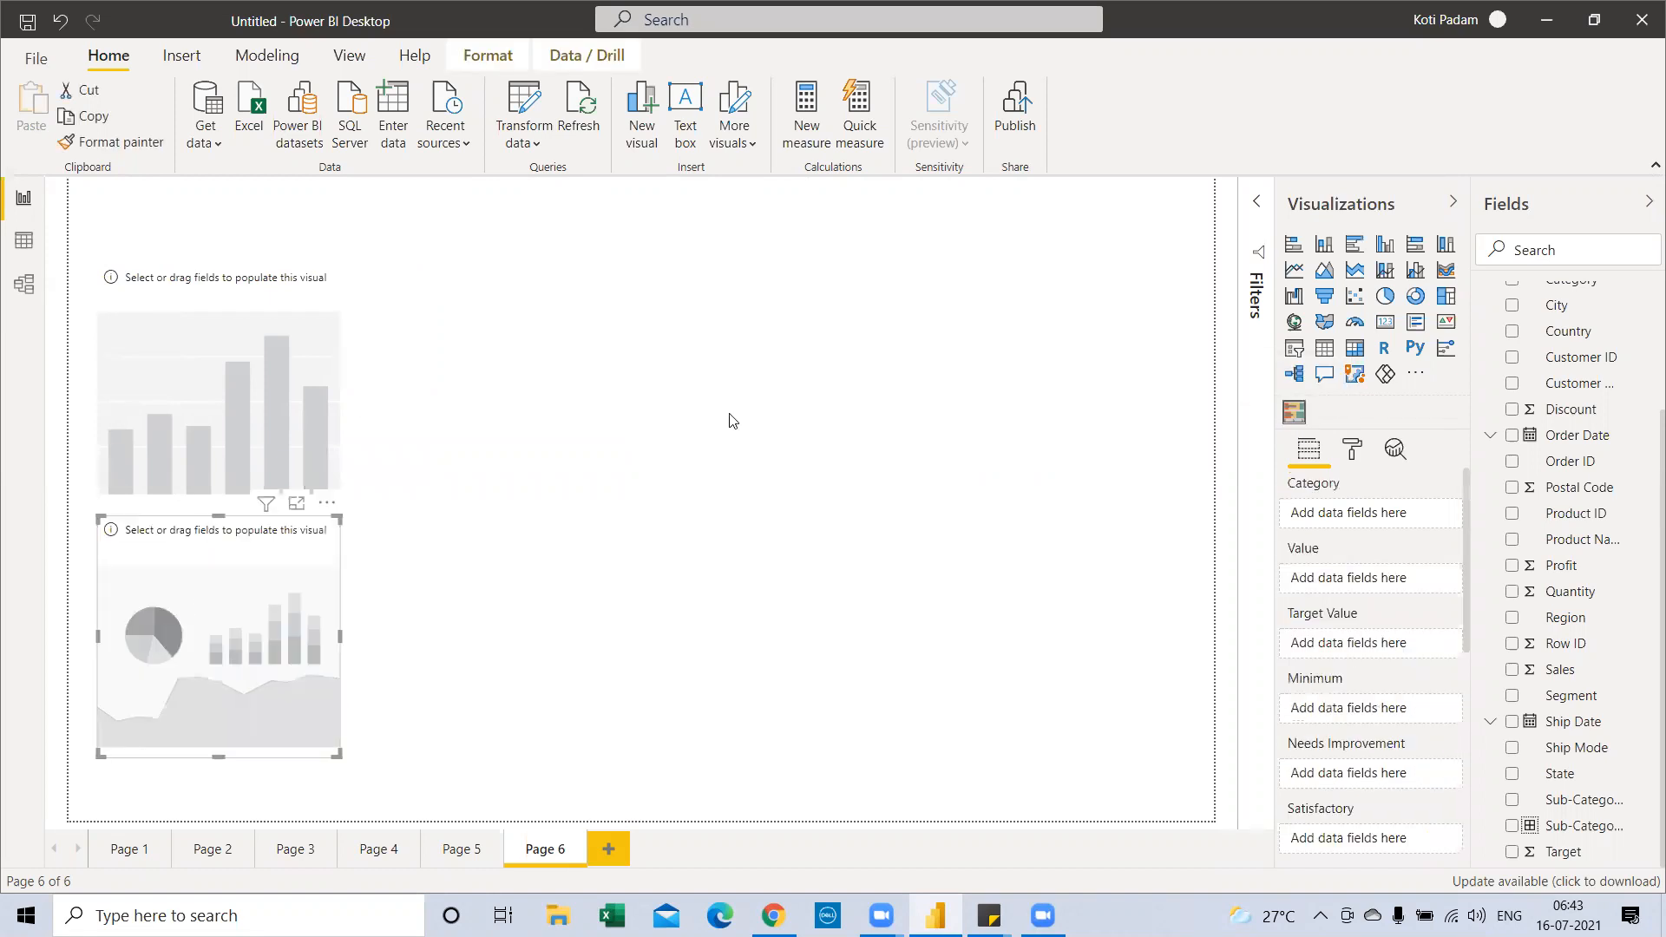
pyautogui.moveTo(183, 574); pyautogui.dragTo(956, 322)
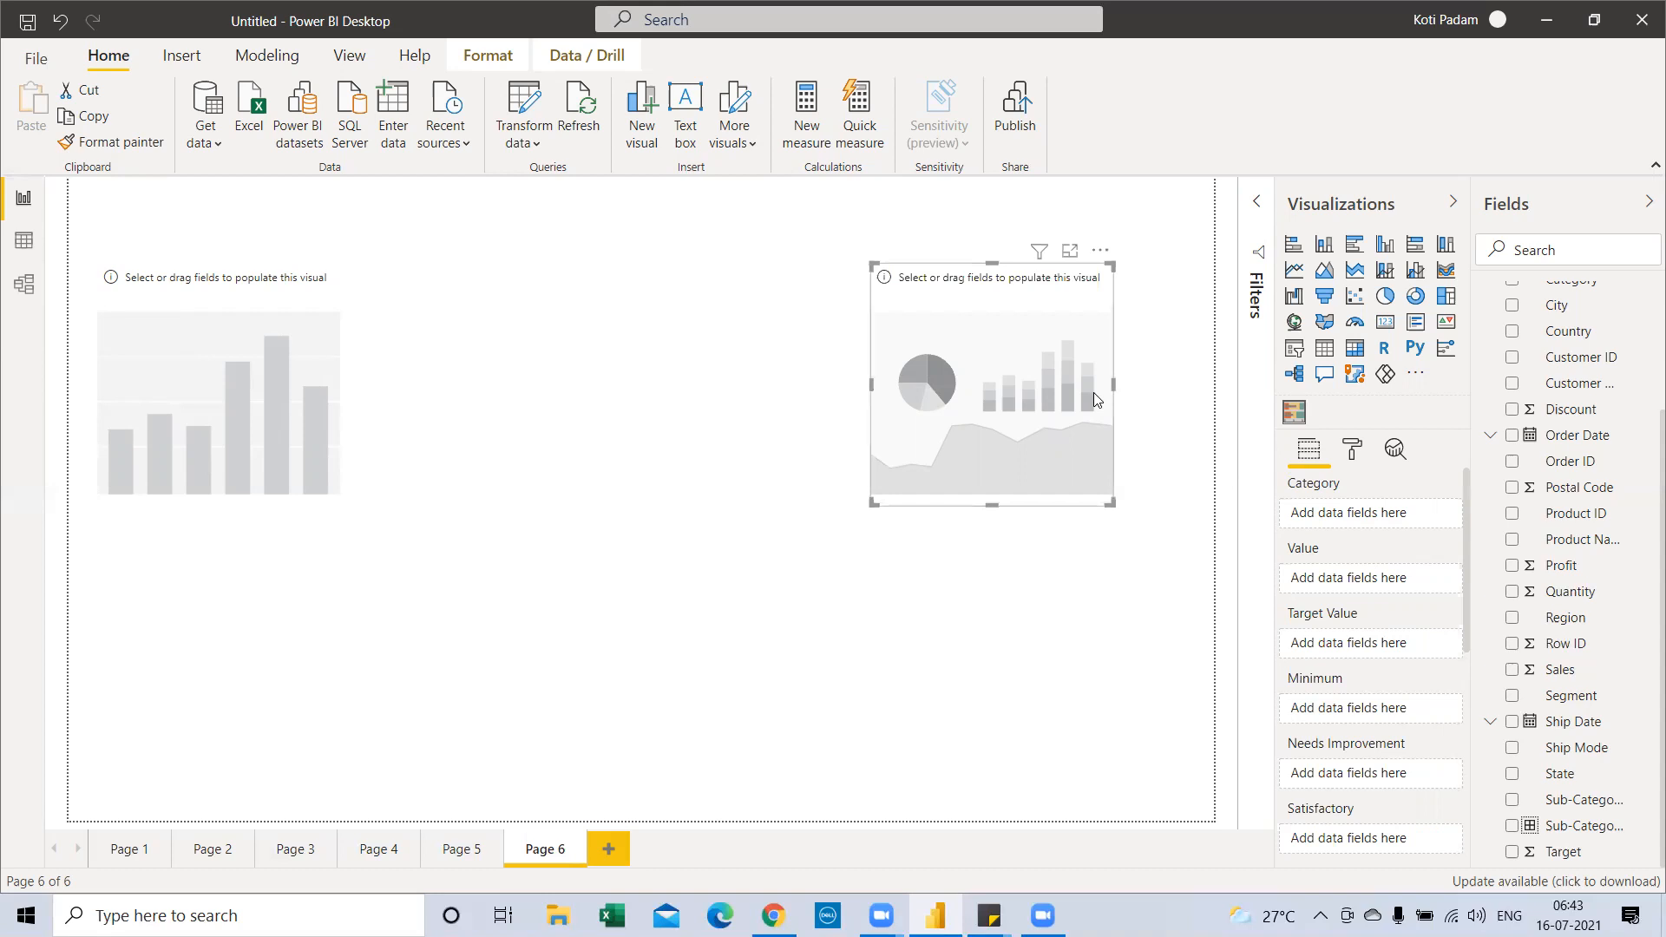
# Step: Browse the AppSource visuals, including the KPIs, Filters, Data Visualizations and Advanced Analytics categories, without importing any
pyautogui.click(728, 142)
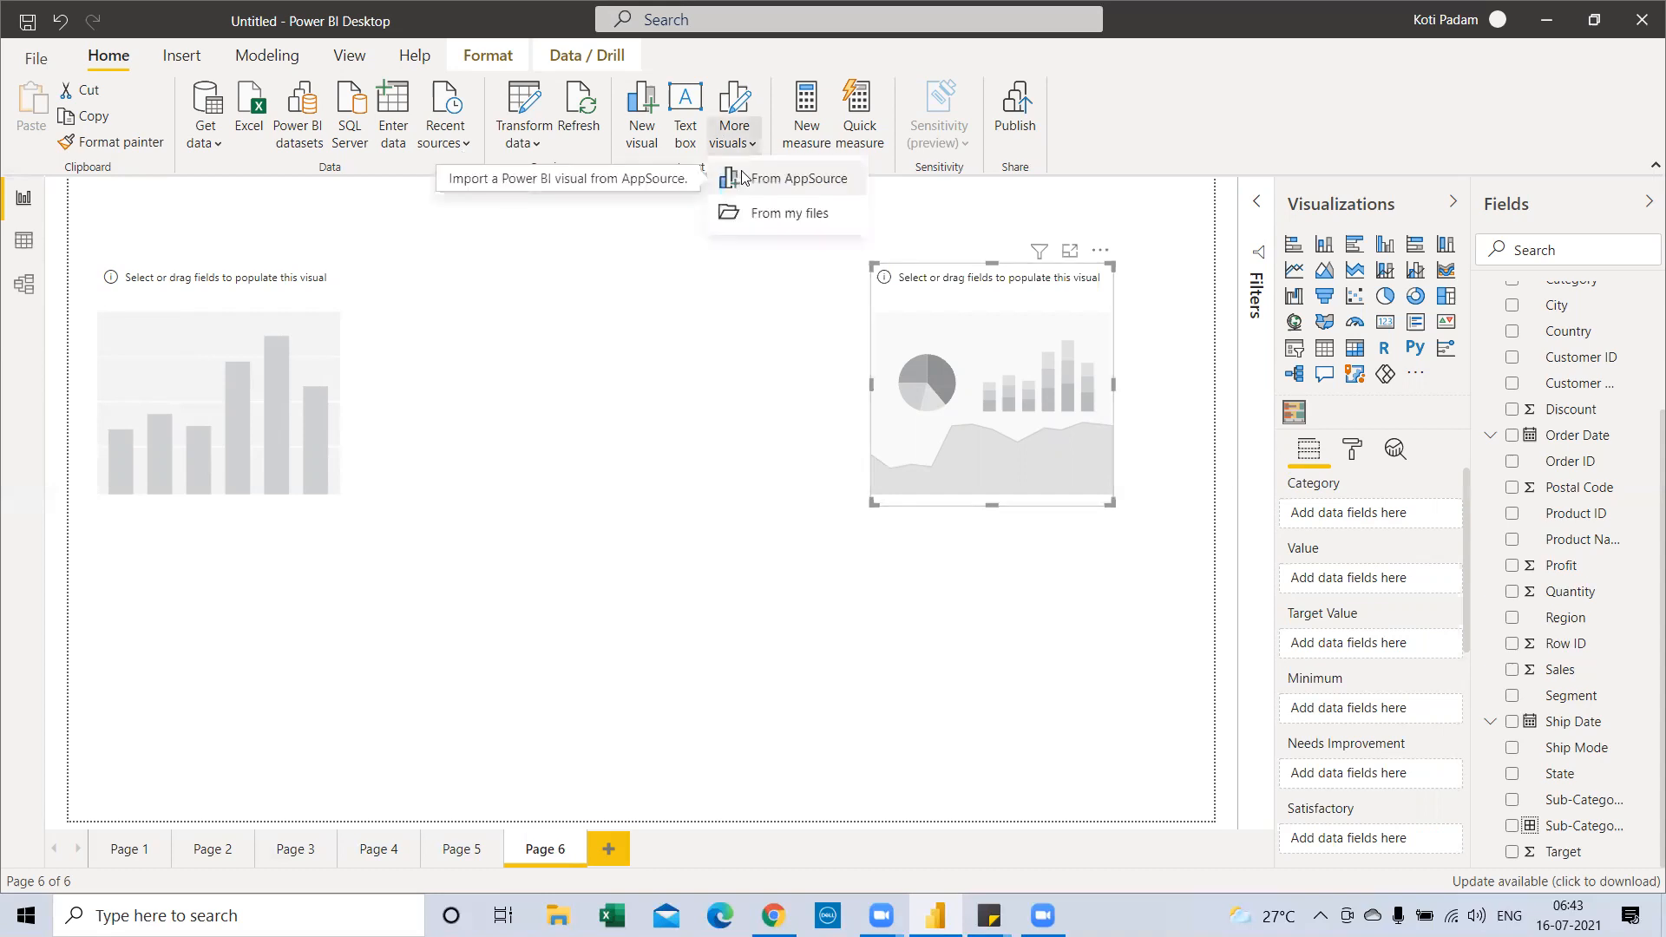
pyautogui.click(744, 177)
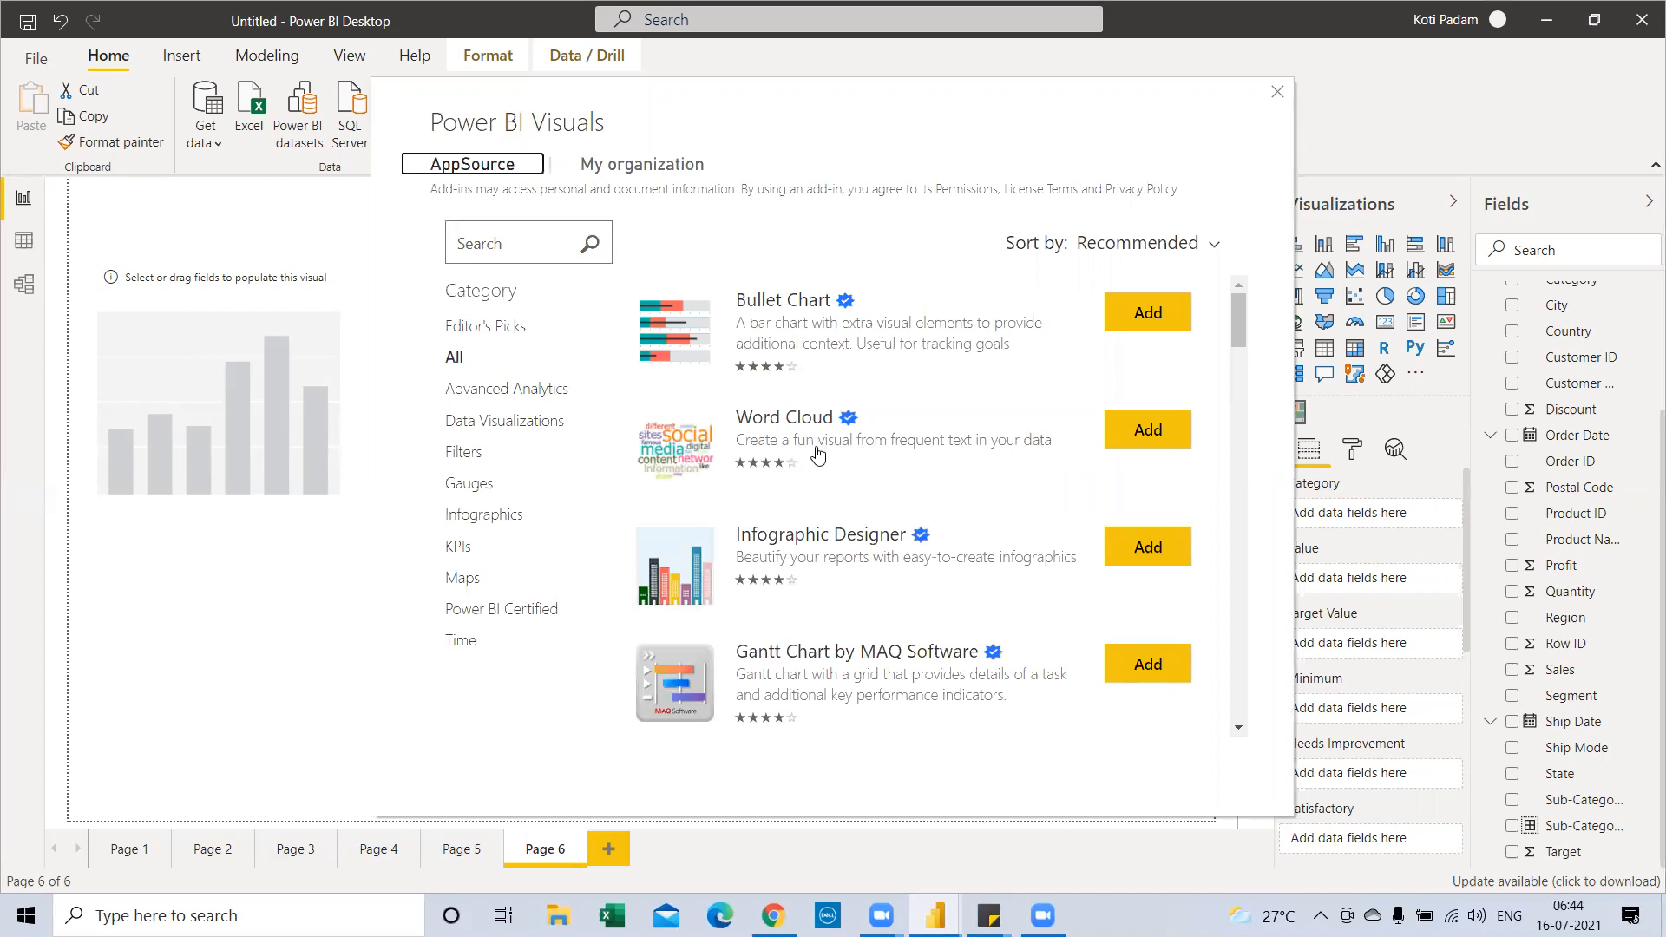
pyautogui.scroll(-5, 818, 460)
pyautogui.scroll(-5, 760, 621)
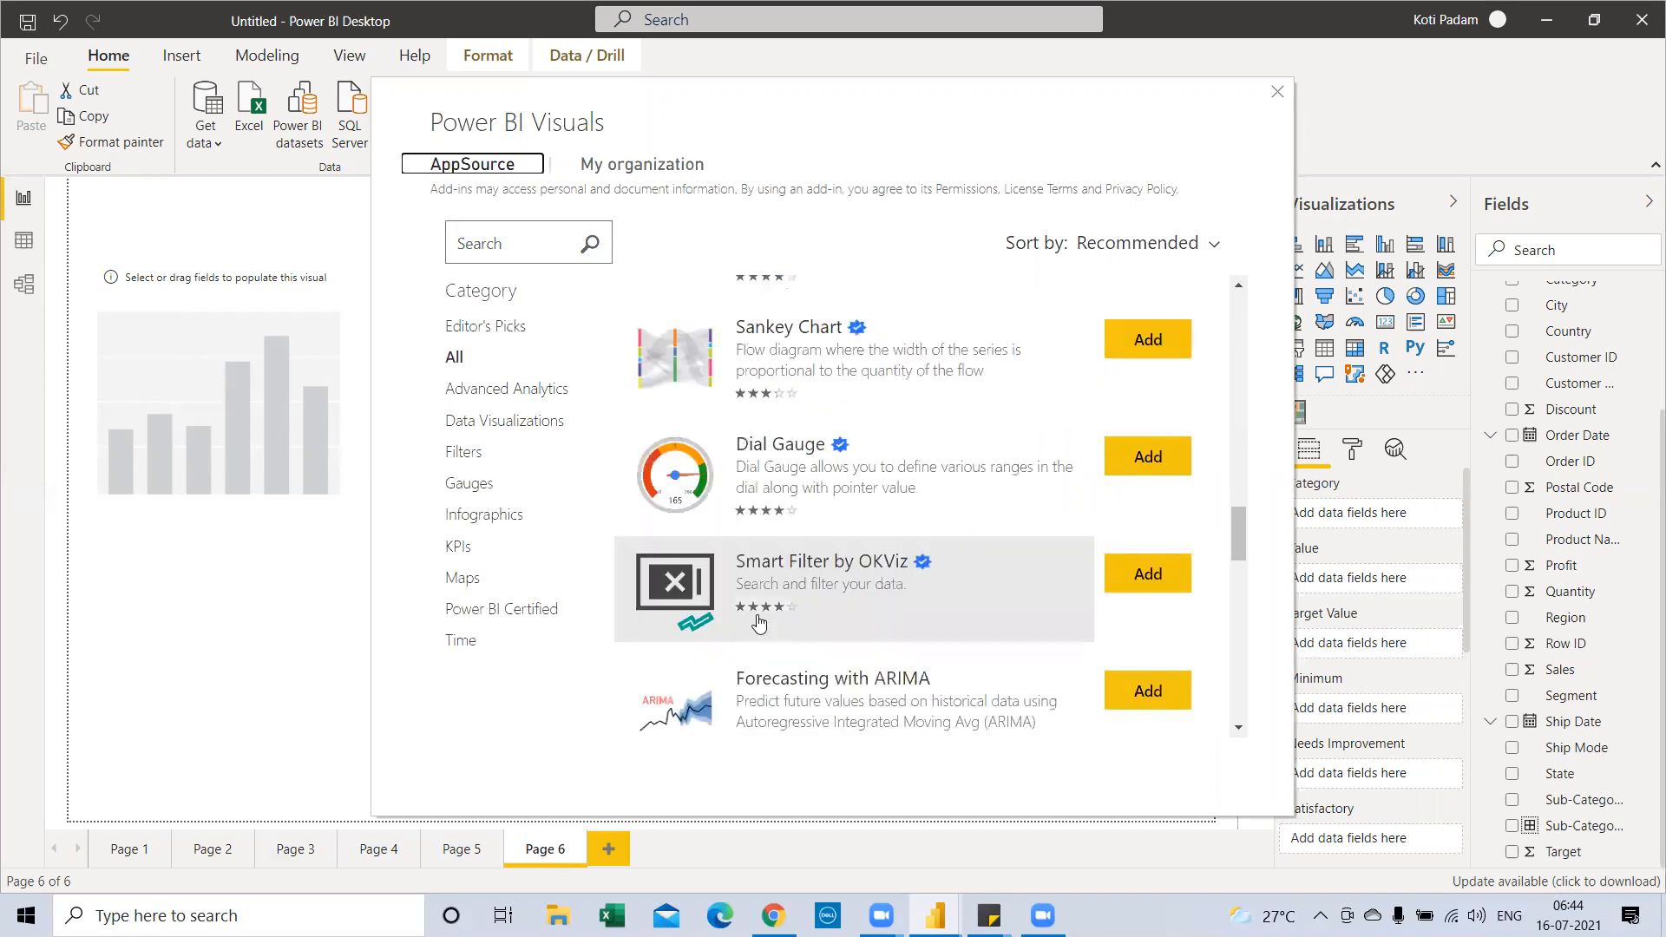
pyautogui.scroll(-5, 572, 617)
pyautogui.click(464, 553)
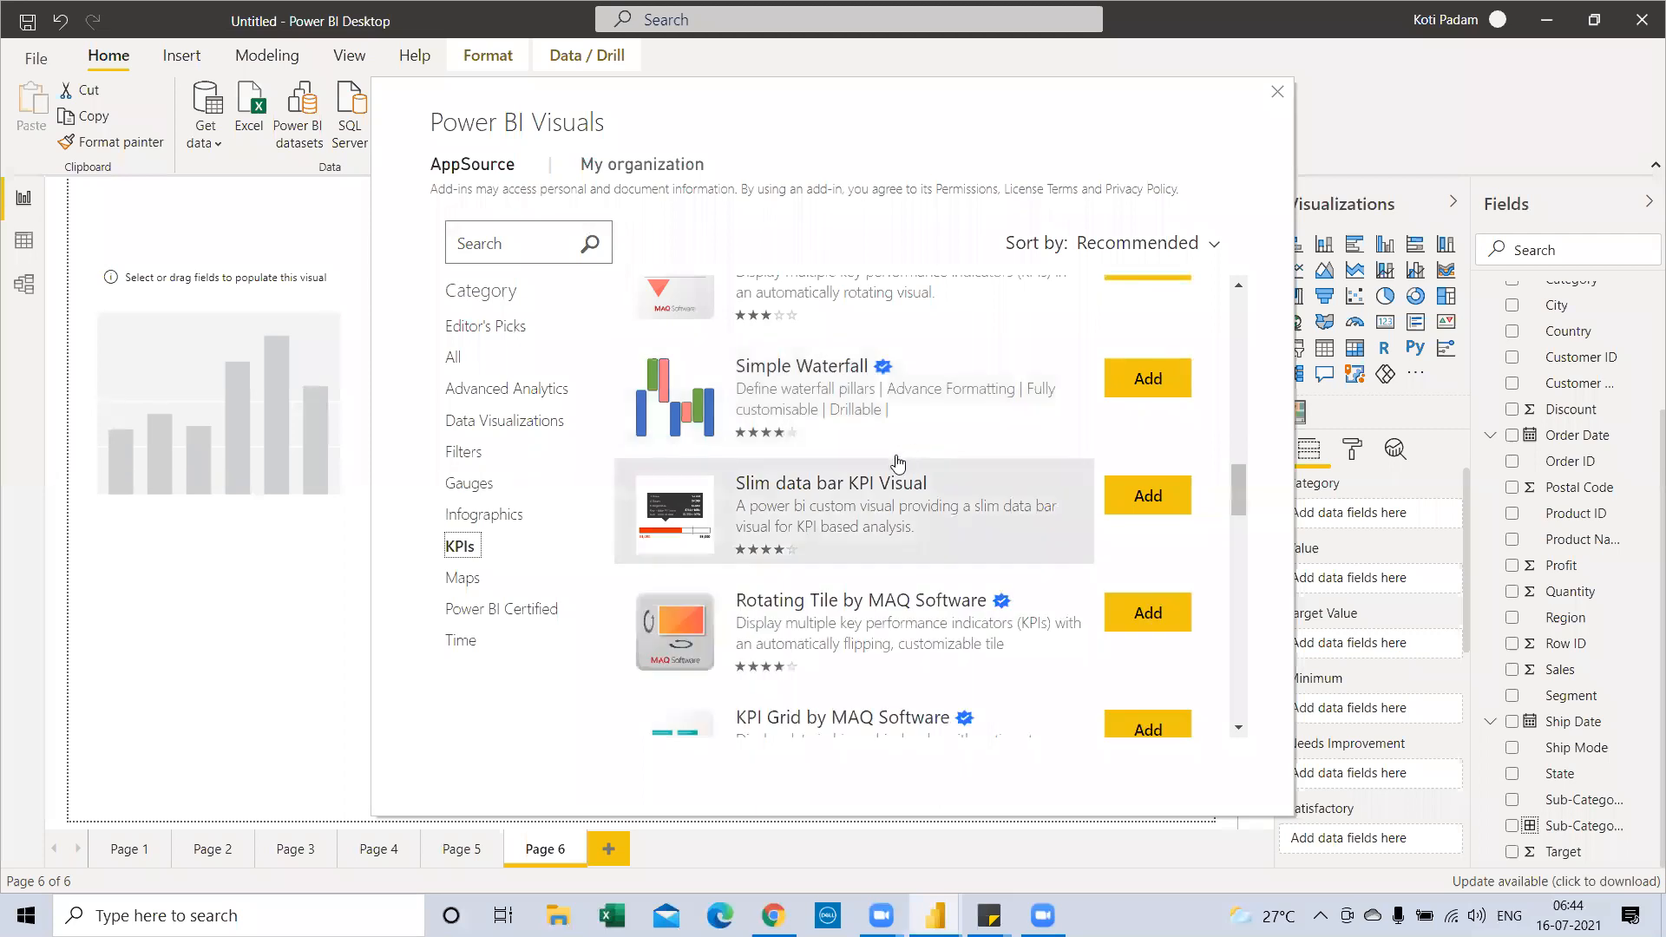
pyautogui.scroll(-5, 955, 434)
pyautogui.scroll(5, 1123, 347)
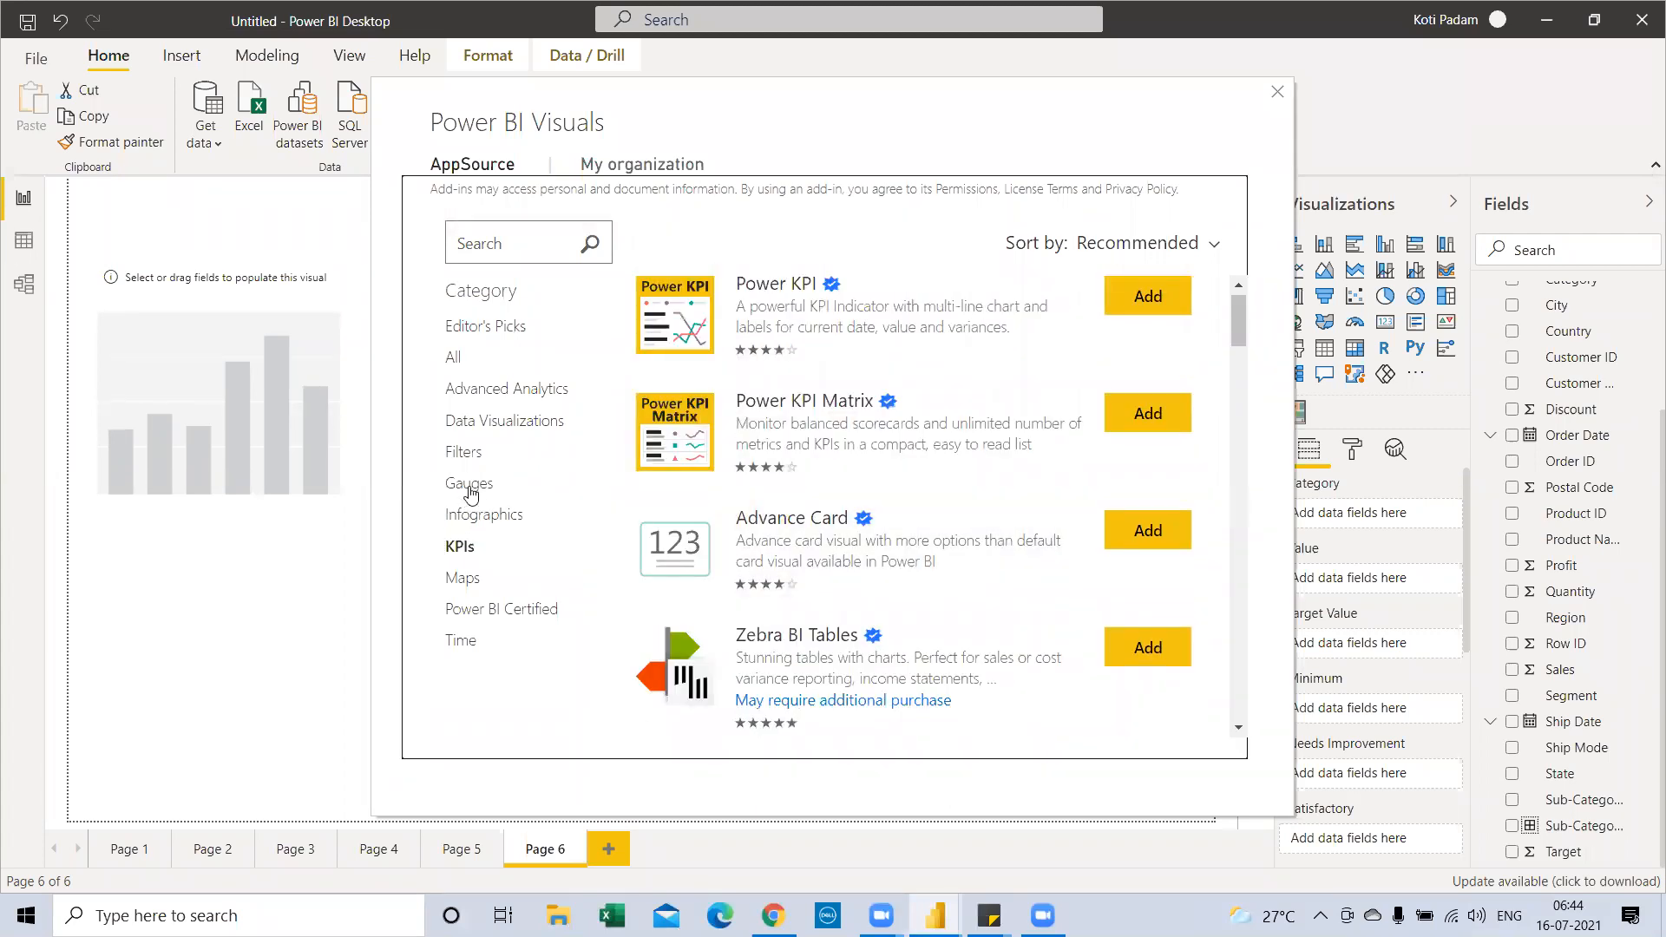
pyautogui.click(462, 453)
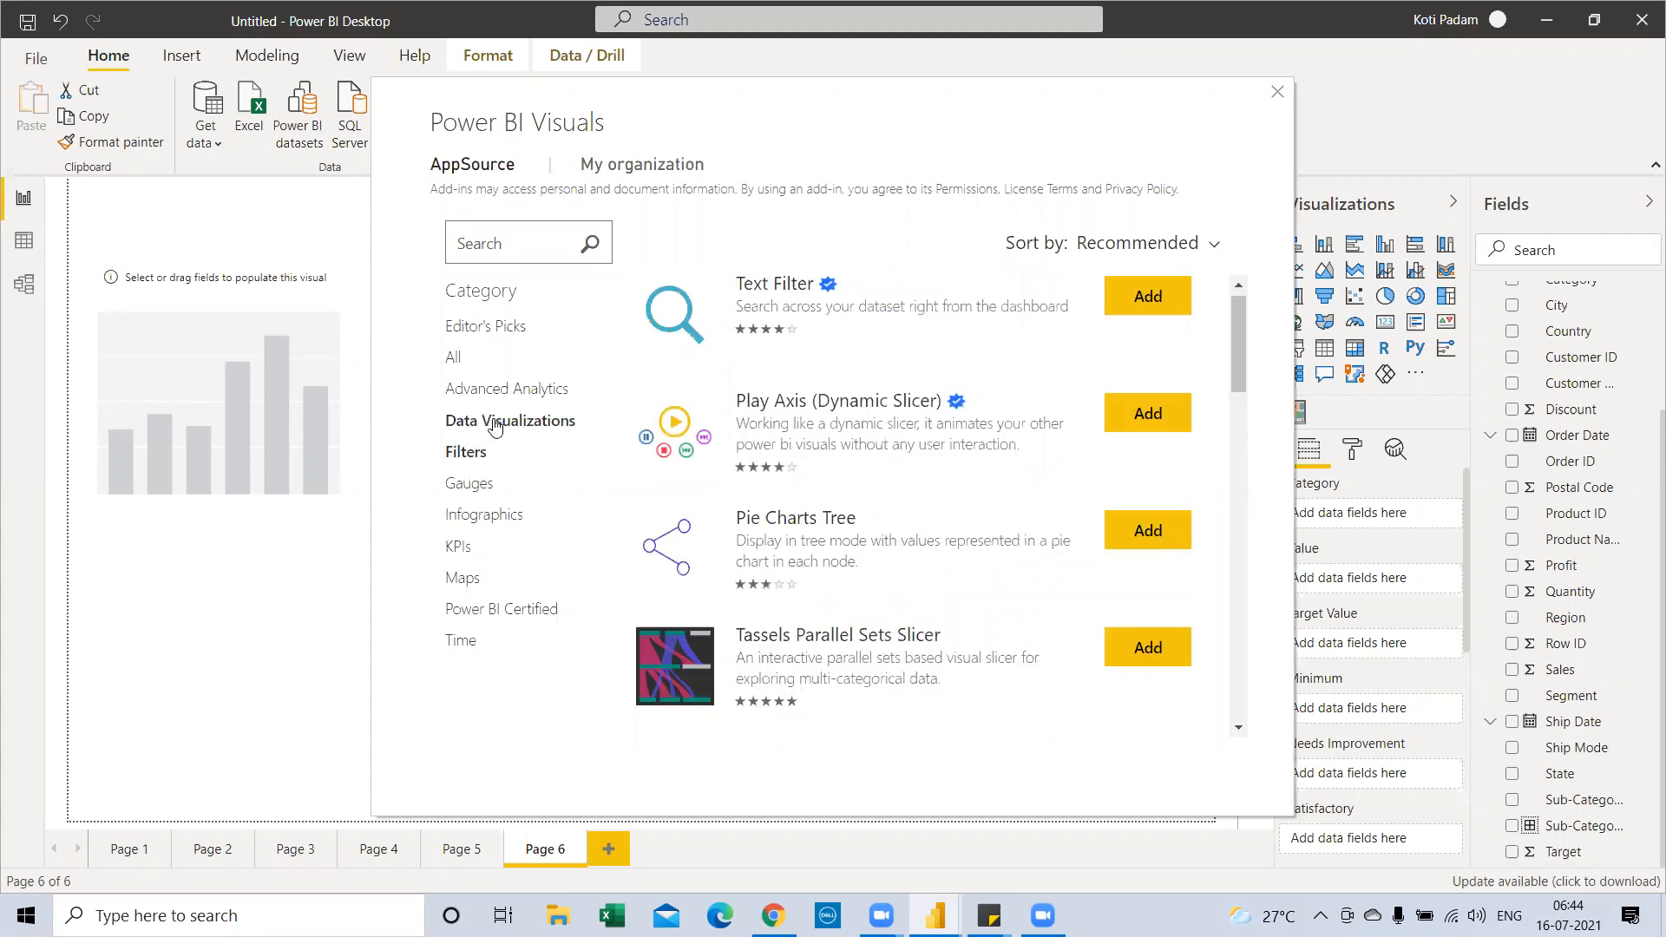
pyautogui.click(495, 424)
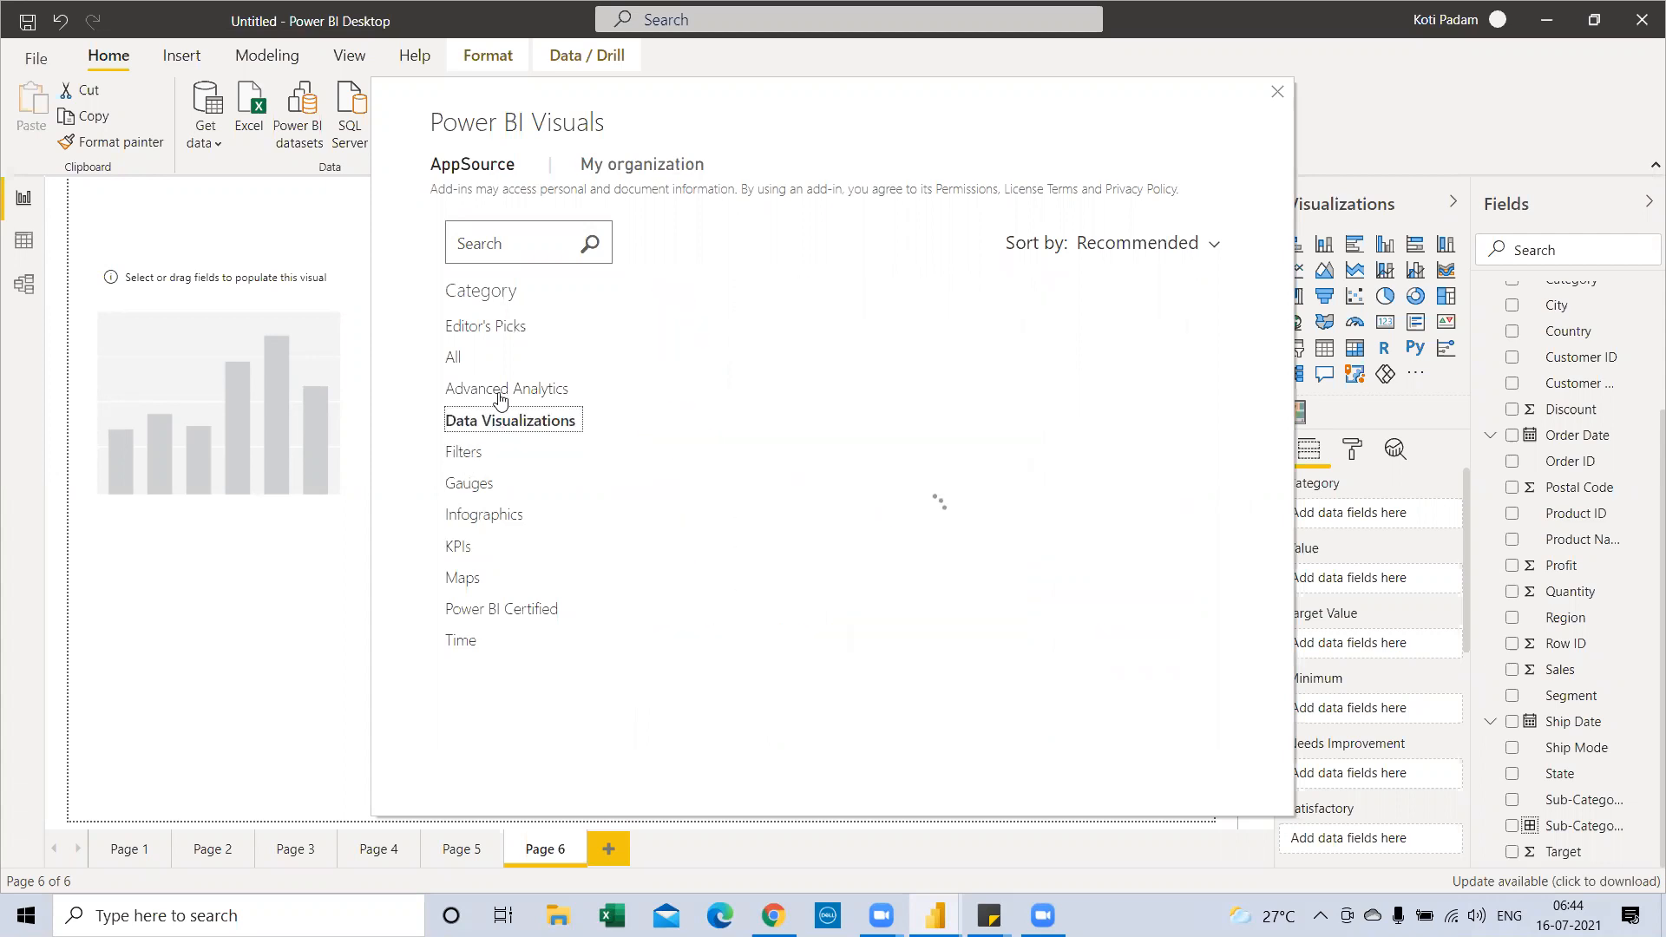
pyautogui.click(500, 394)
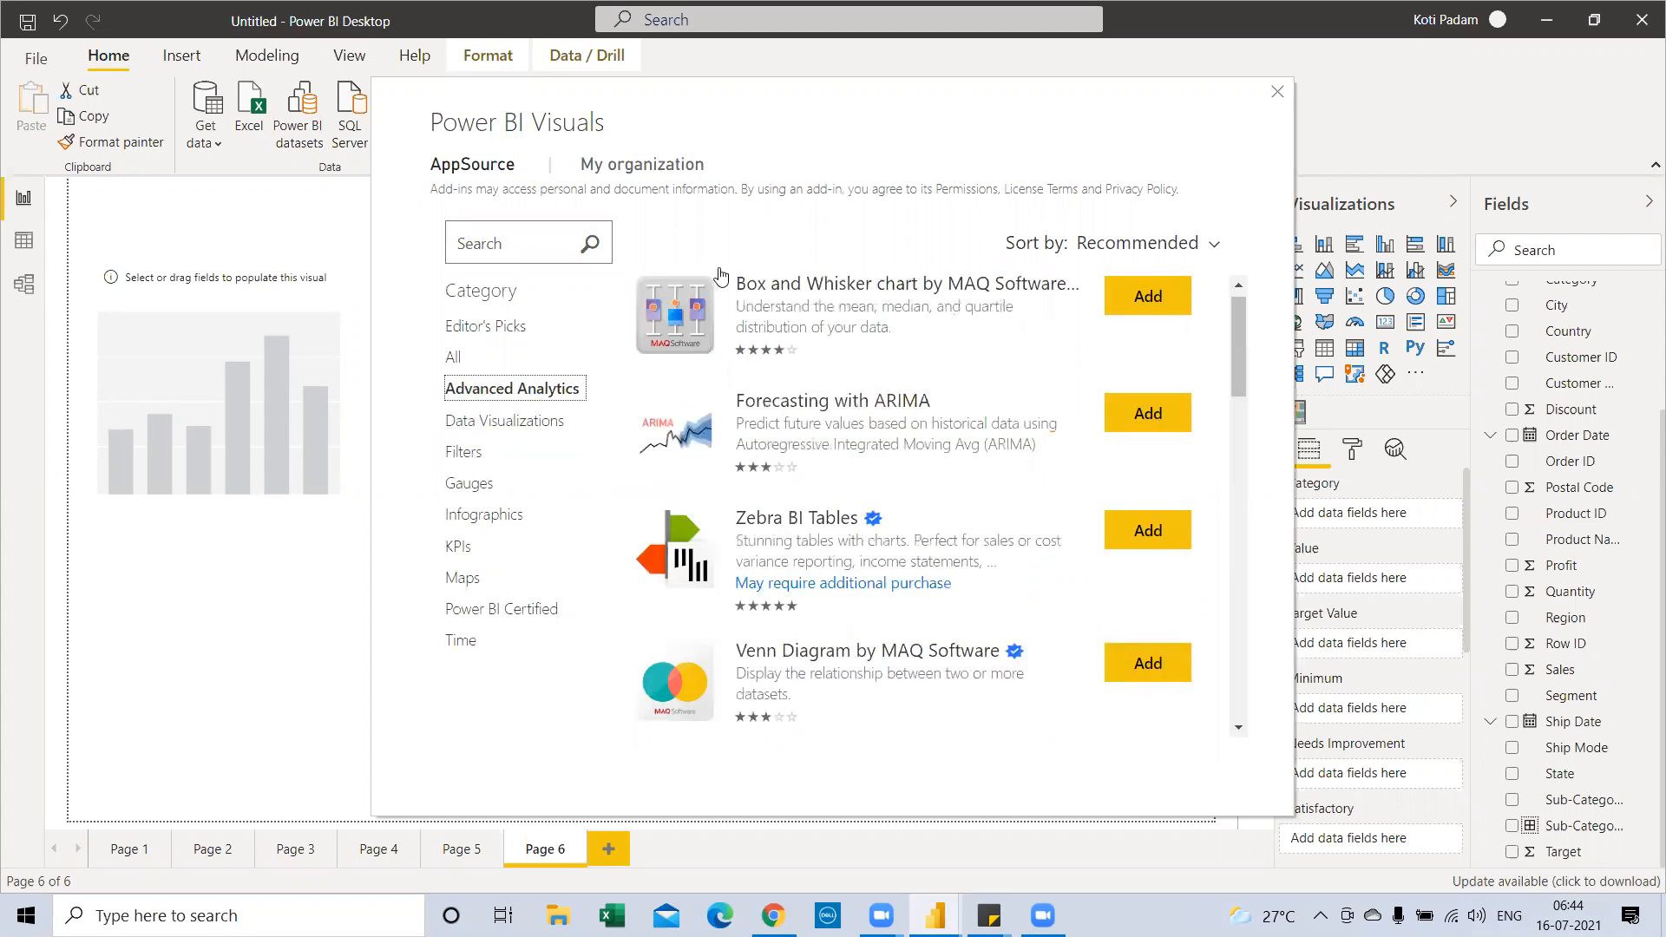
pyautogui.click(1287, 92)
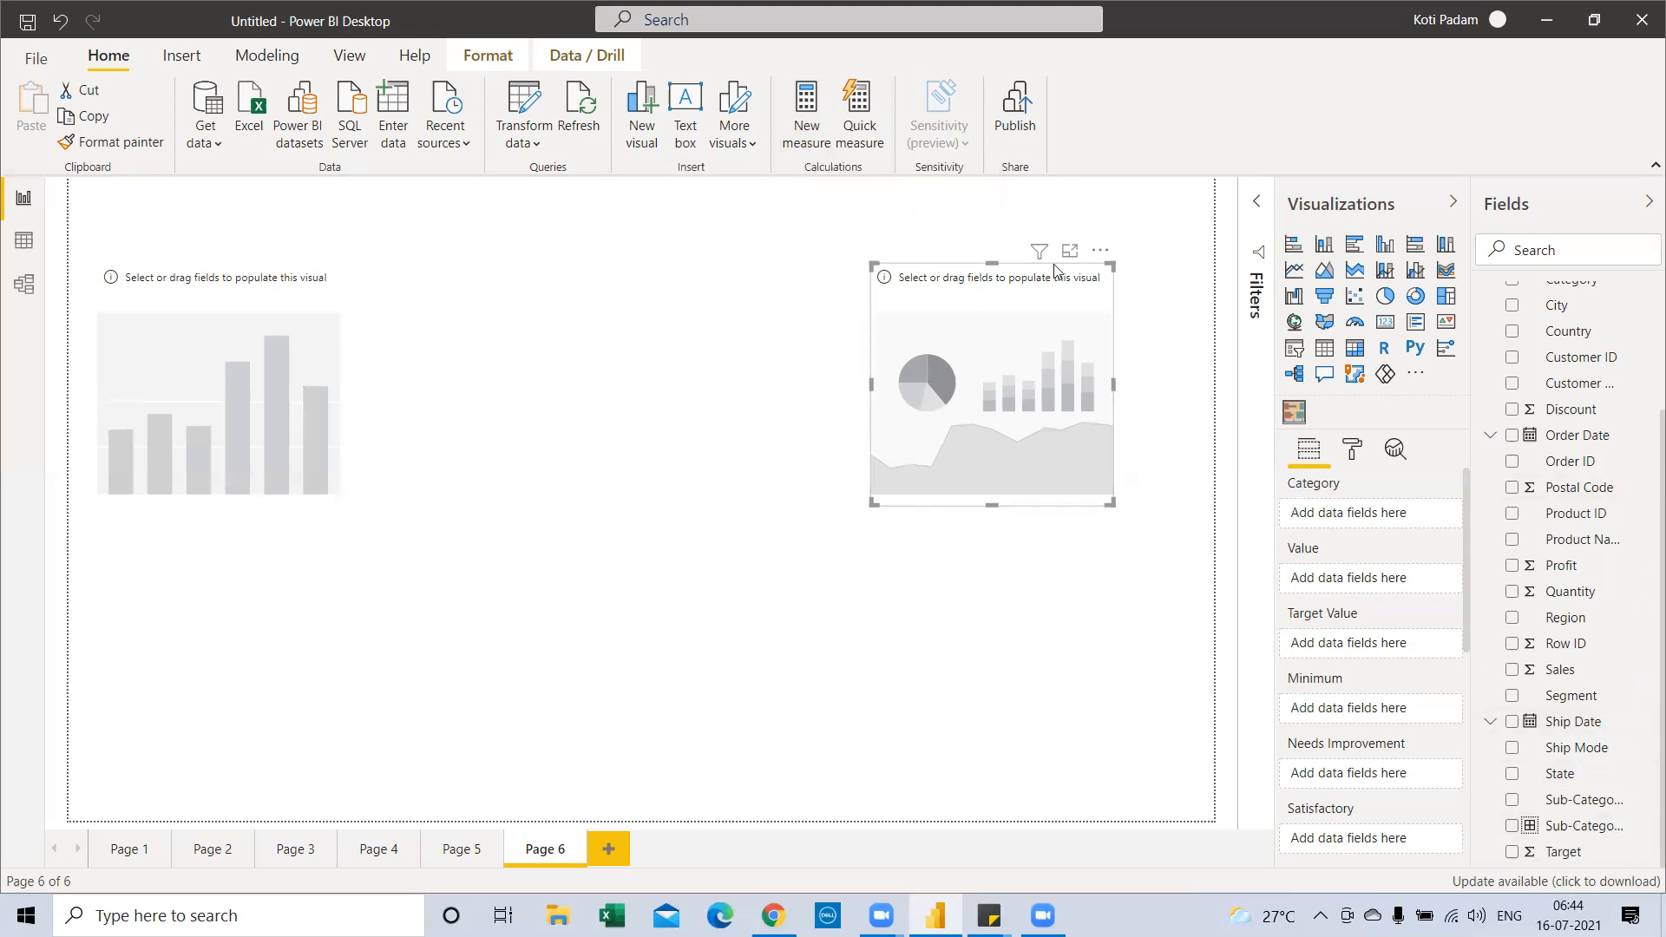
# Step: Examine the available quick measure calculations and the settings for Year-over-year change, without creating a measure
pyautogui.click(842, 145)
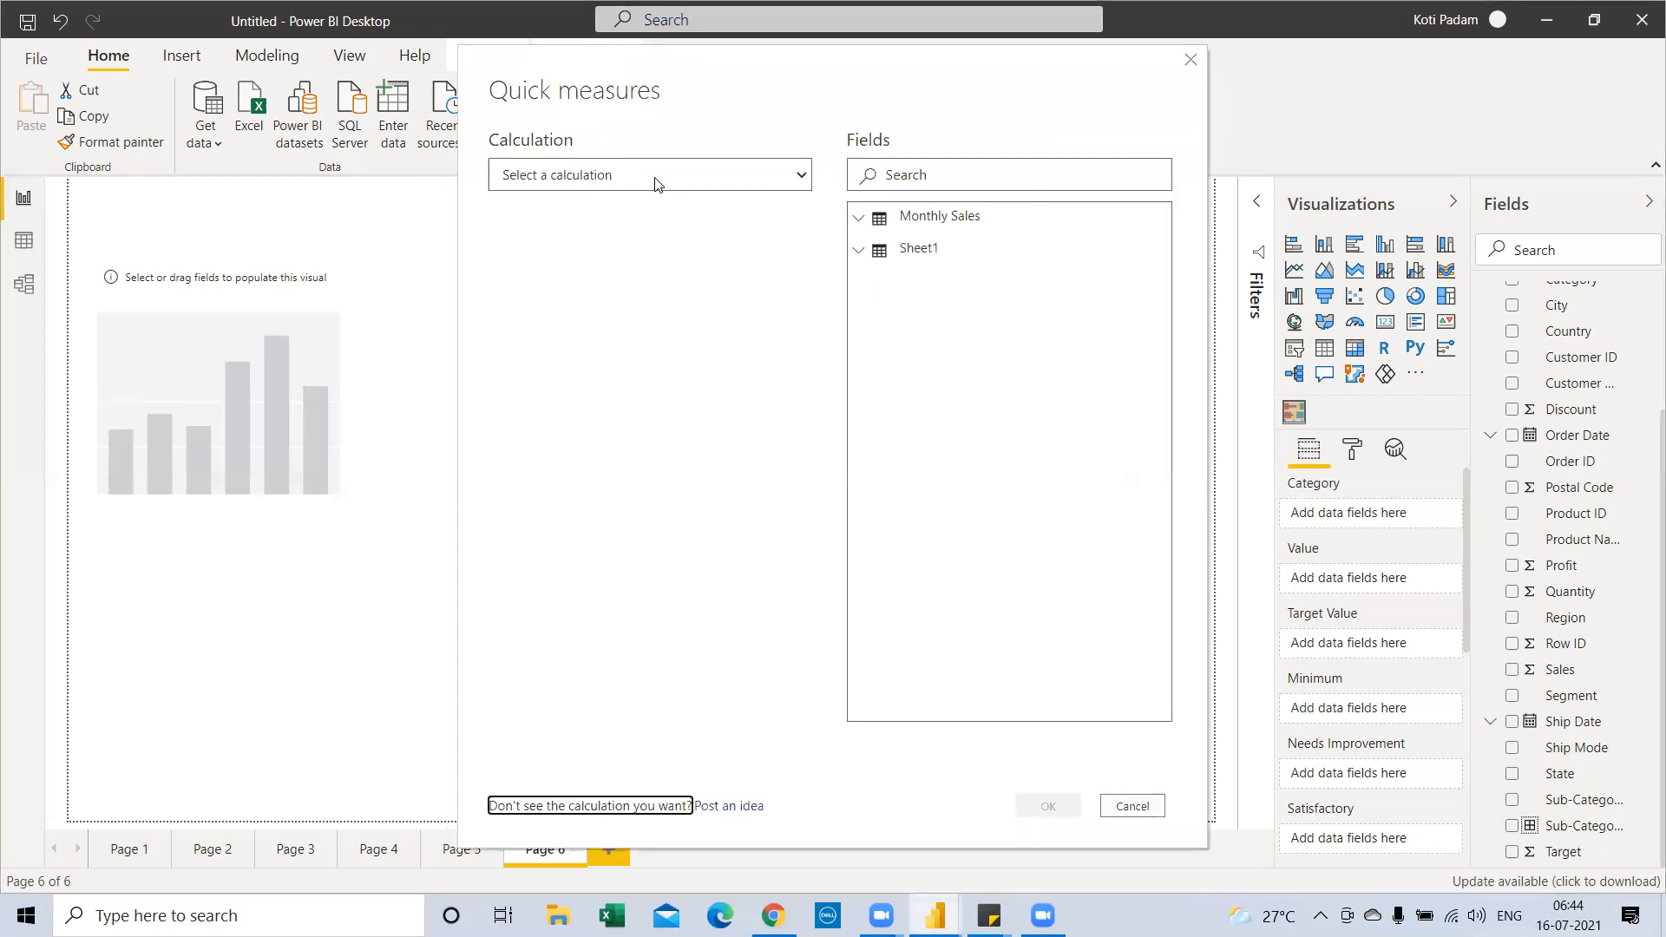
pyautogui.click(656, 176)
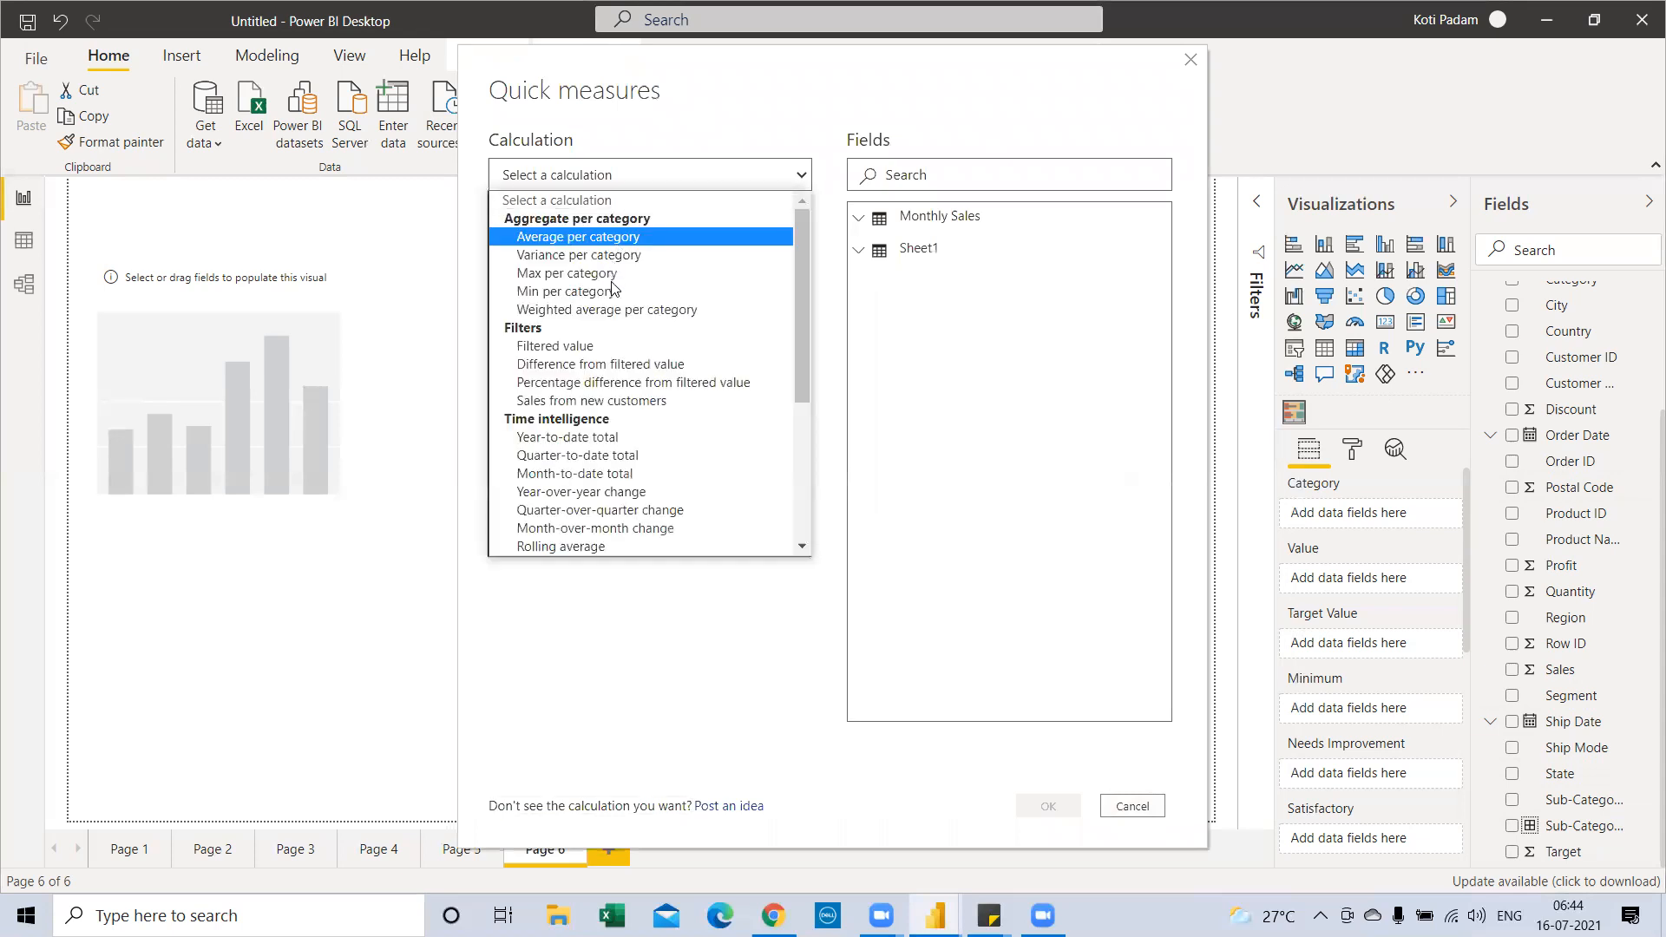
pyautogui.click(600, 477)
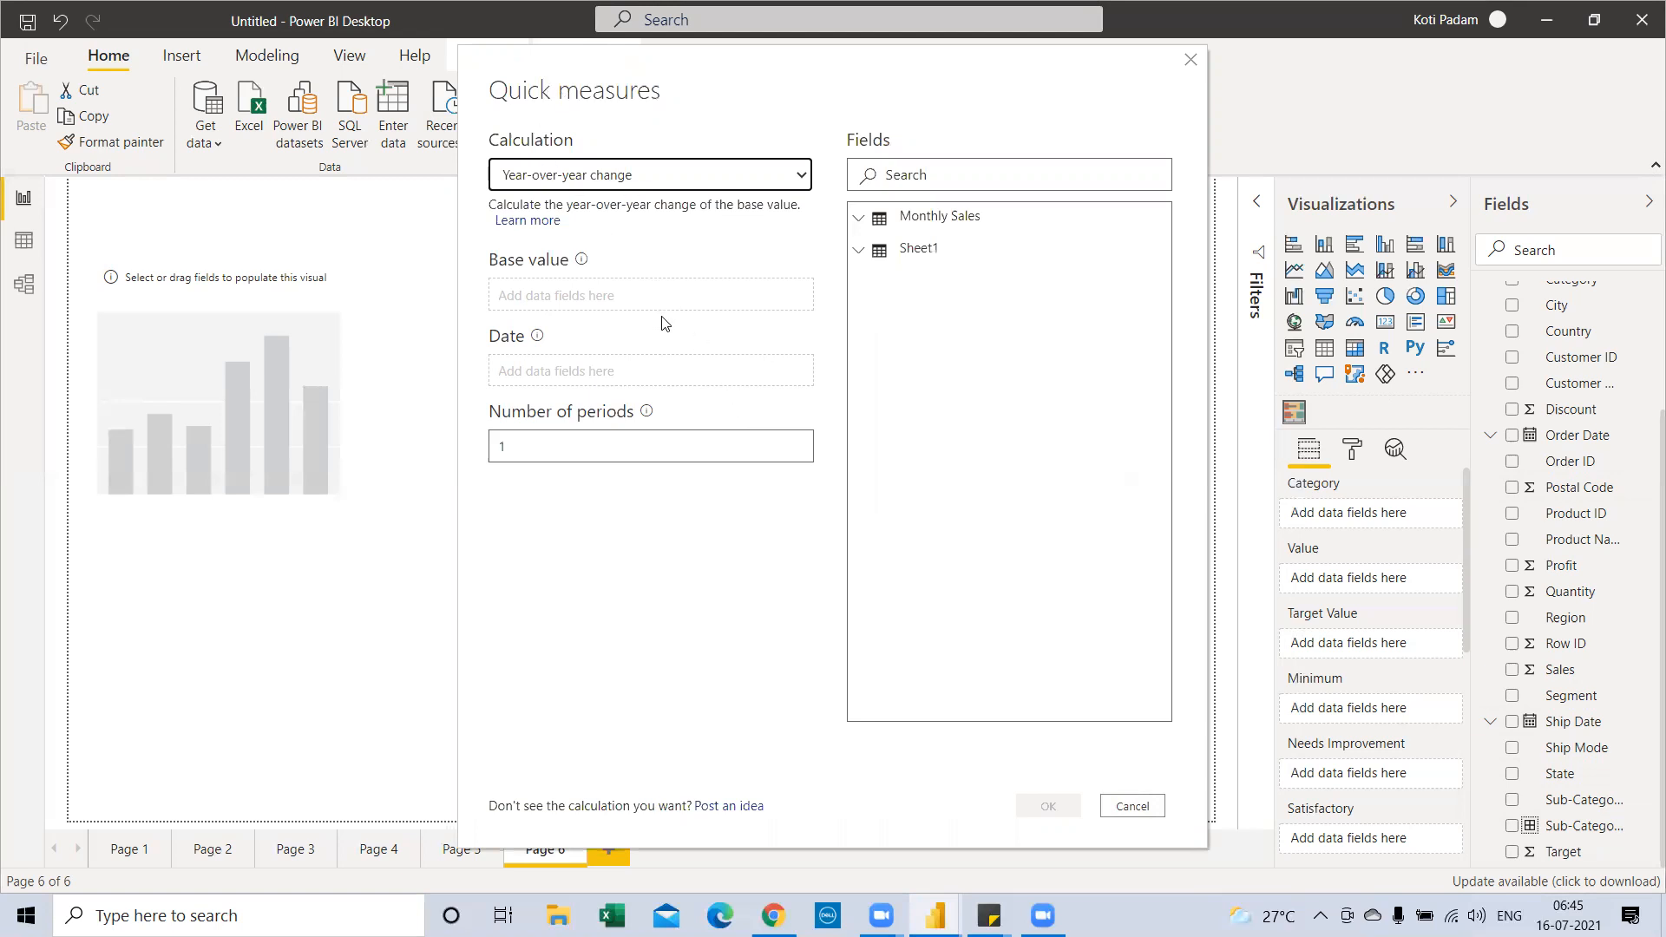
pyautogui.click(1155, 812)
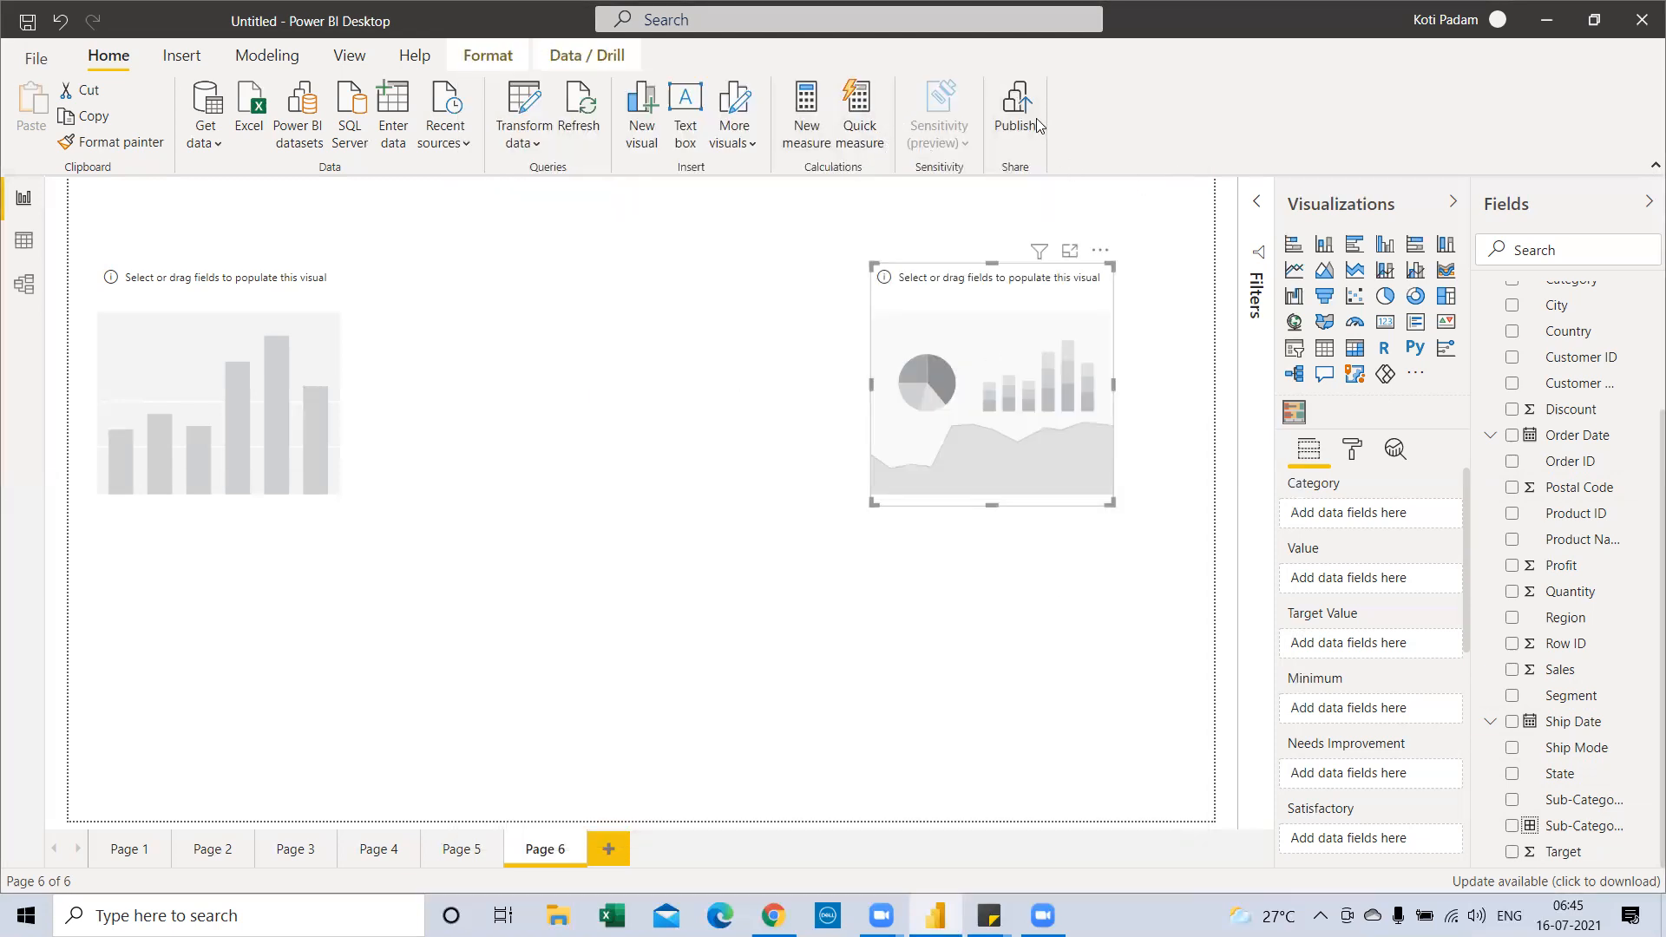
# Step: Add a new blank page to the report after Page 6
pyautogui.click(178, 59)
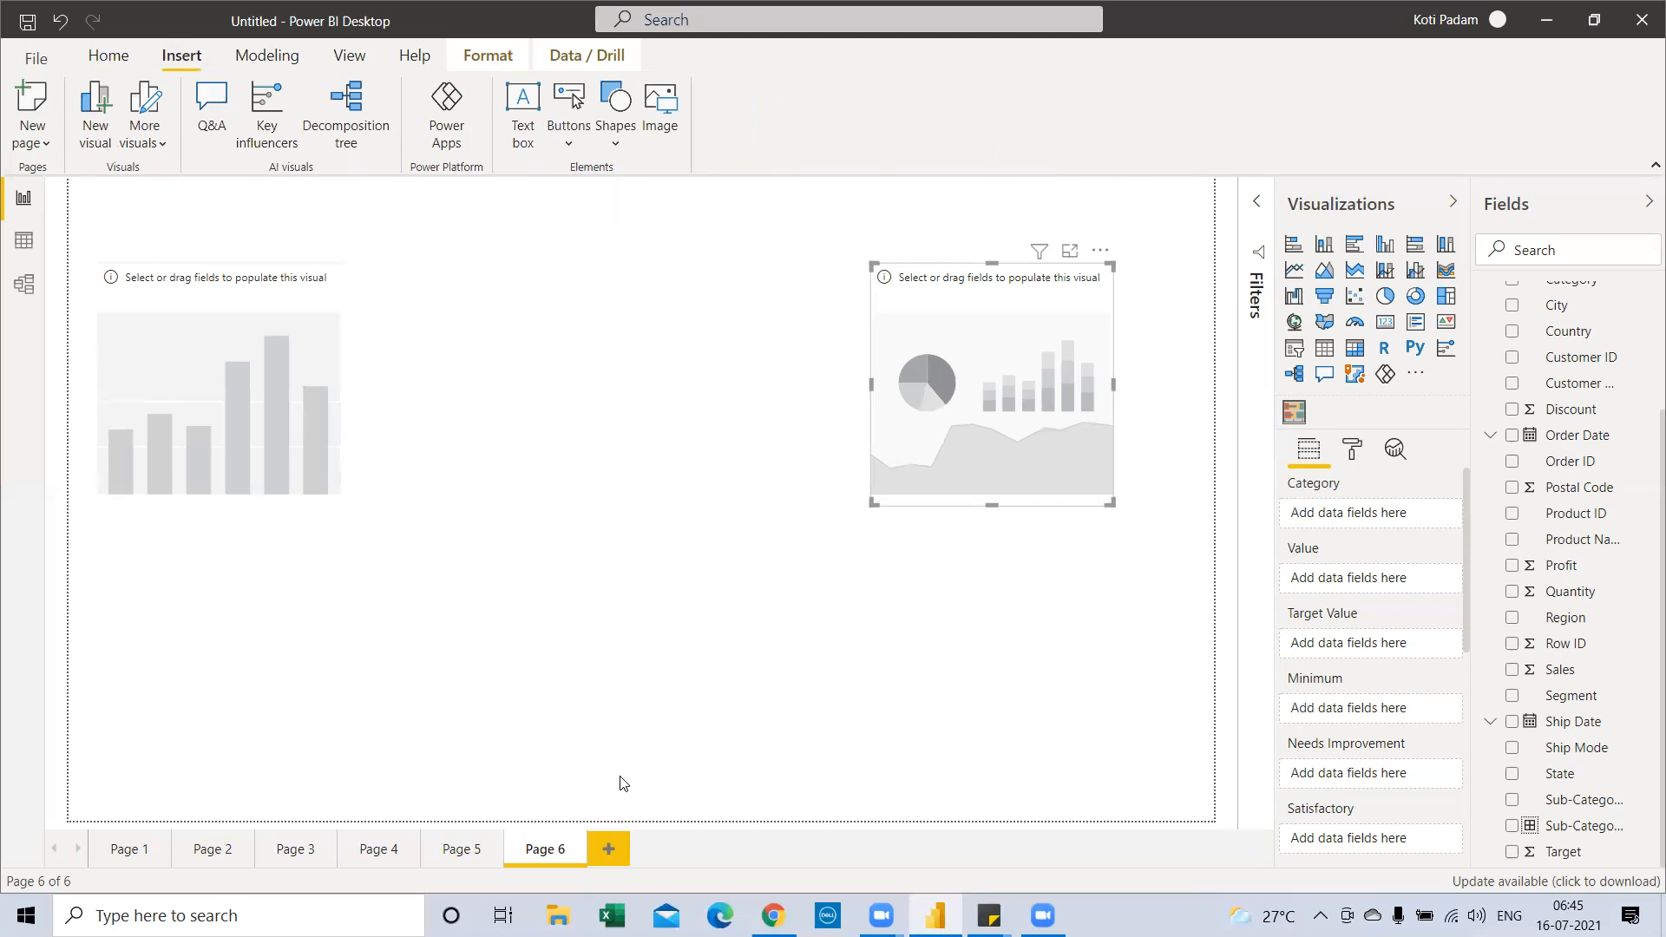
pyautogui.click(607, 850)
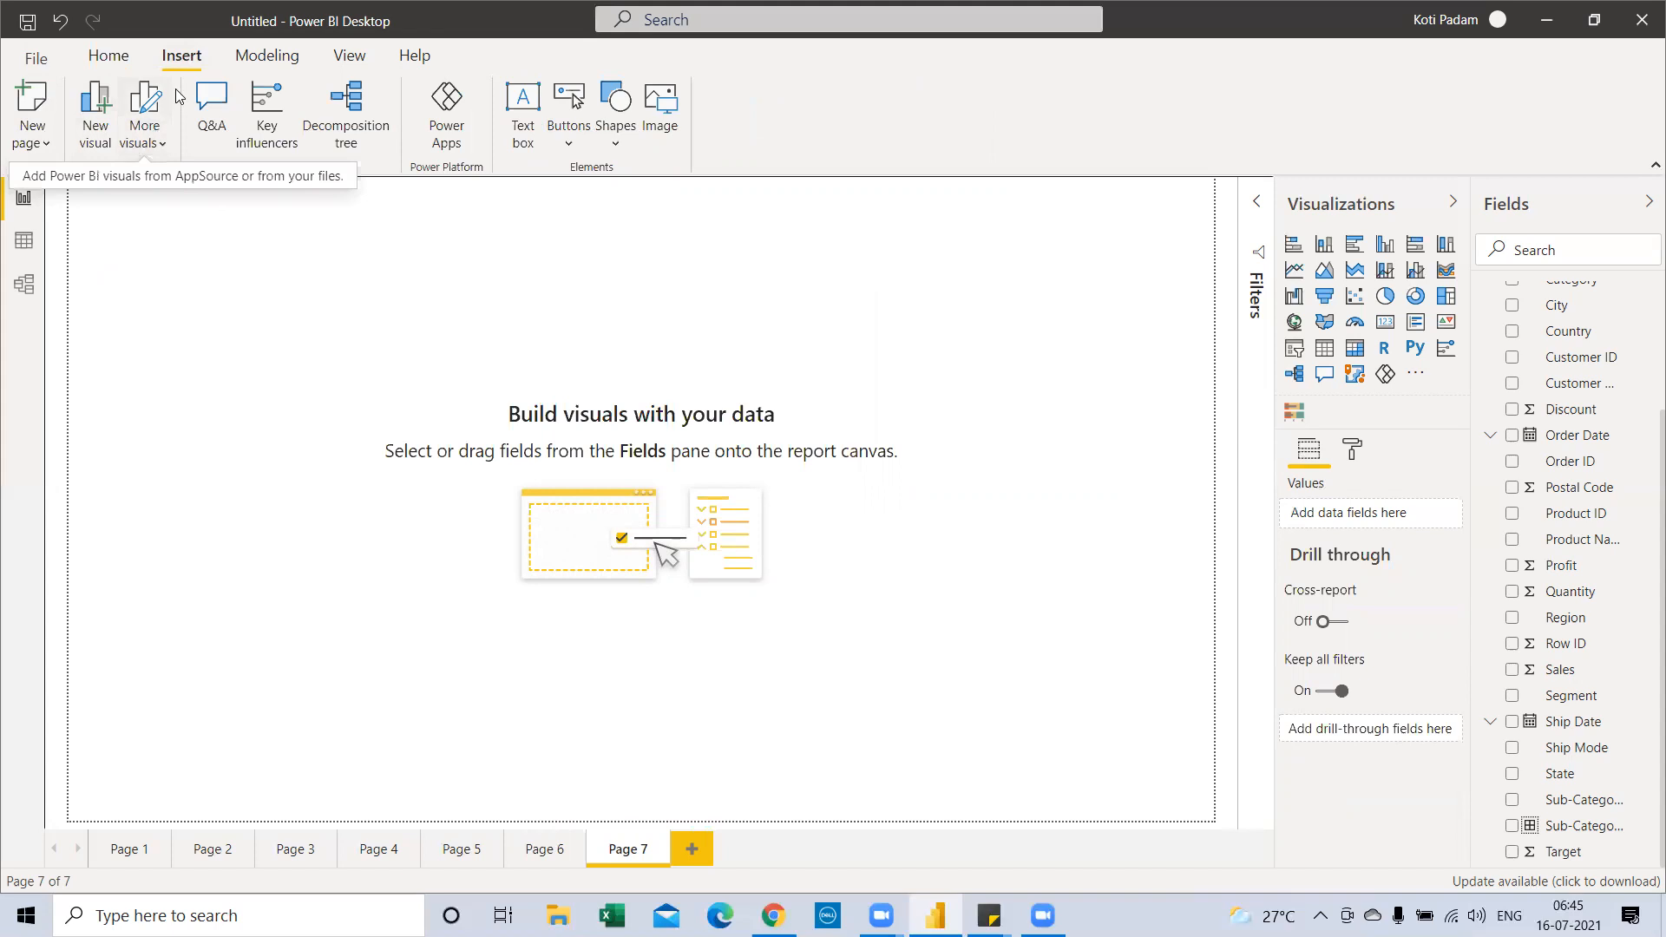
pyautogui.click(108, 55)
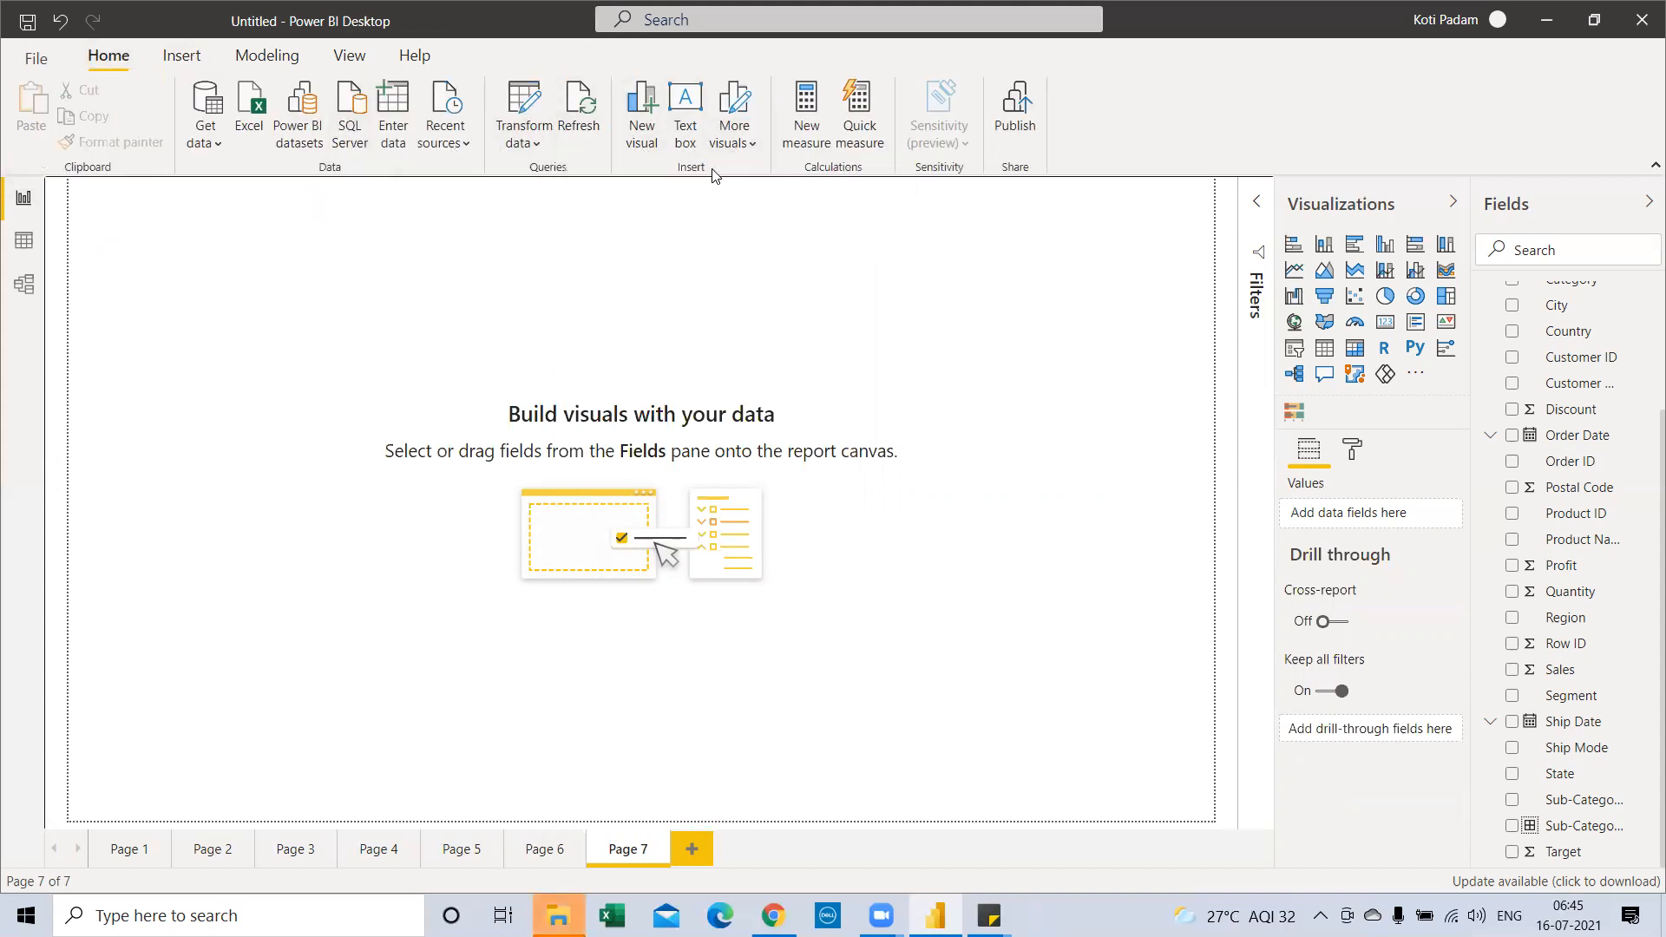
pyautogui.click(181, 56)
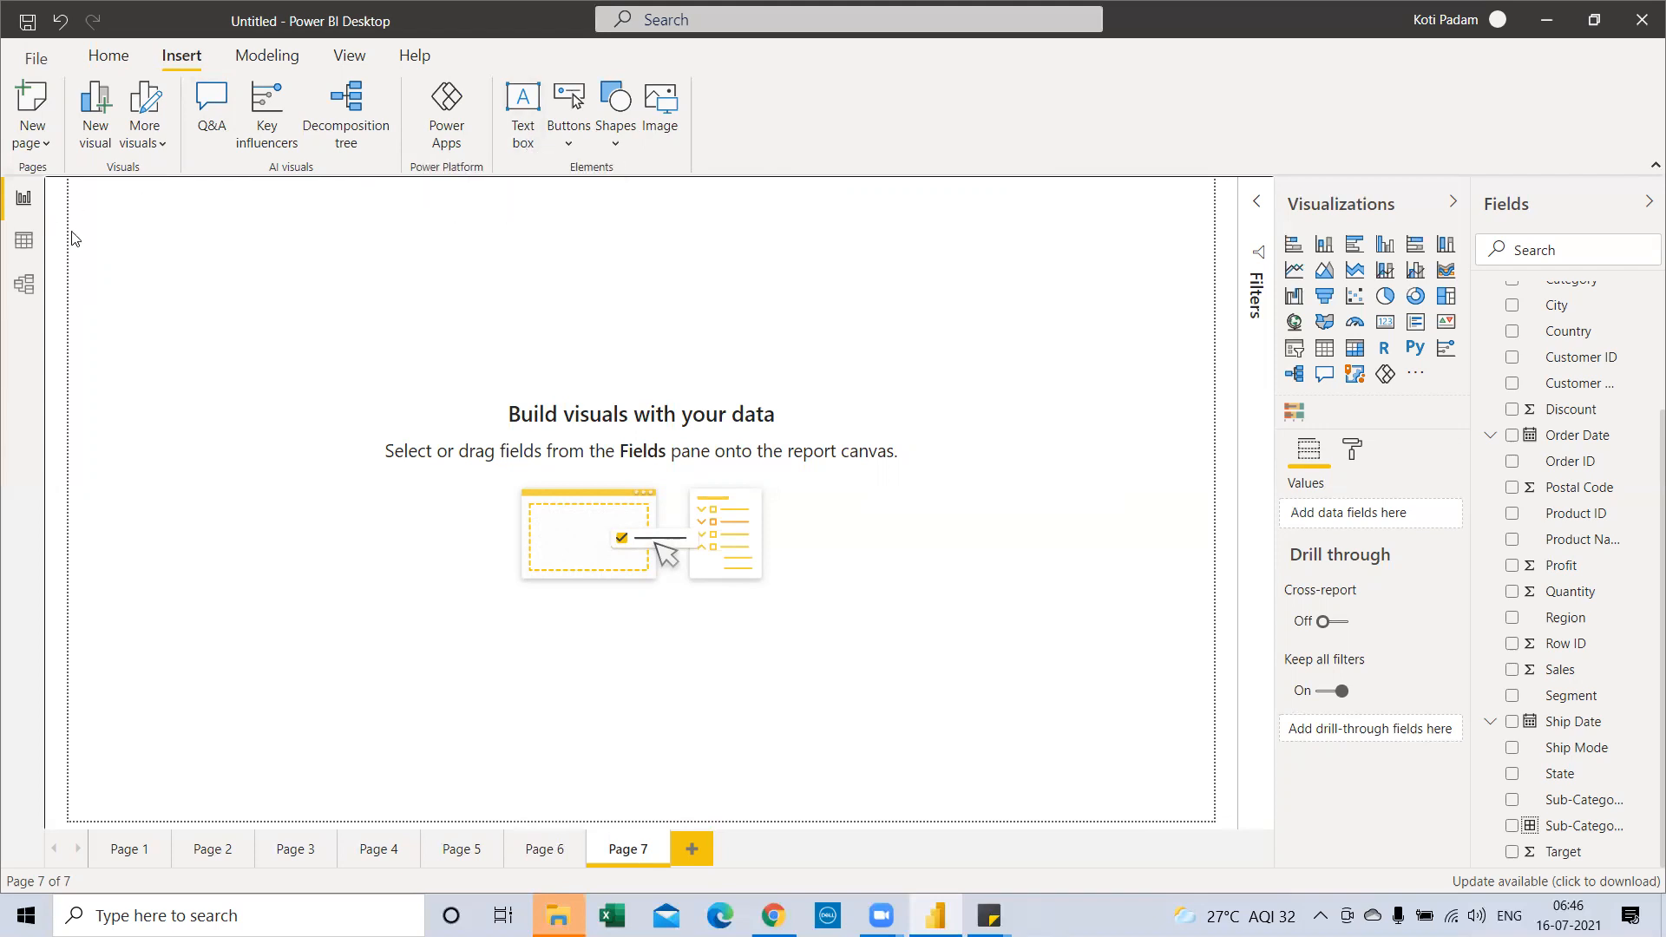
# Step: Examine the available button and shape types and glance at the table data, without inserting anything
pyautogui.click(569, 147)
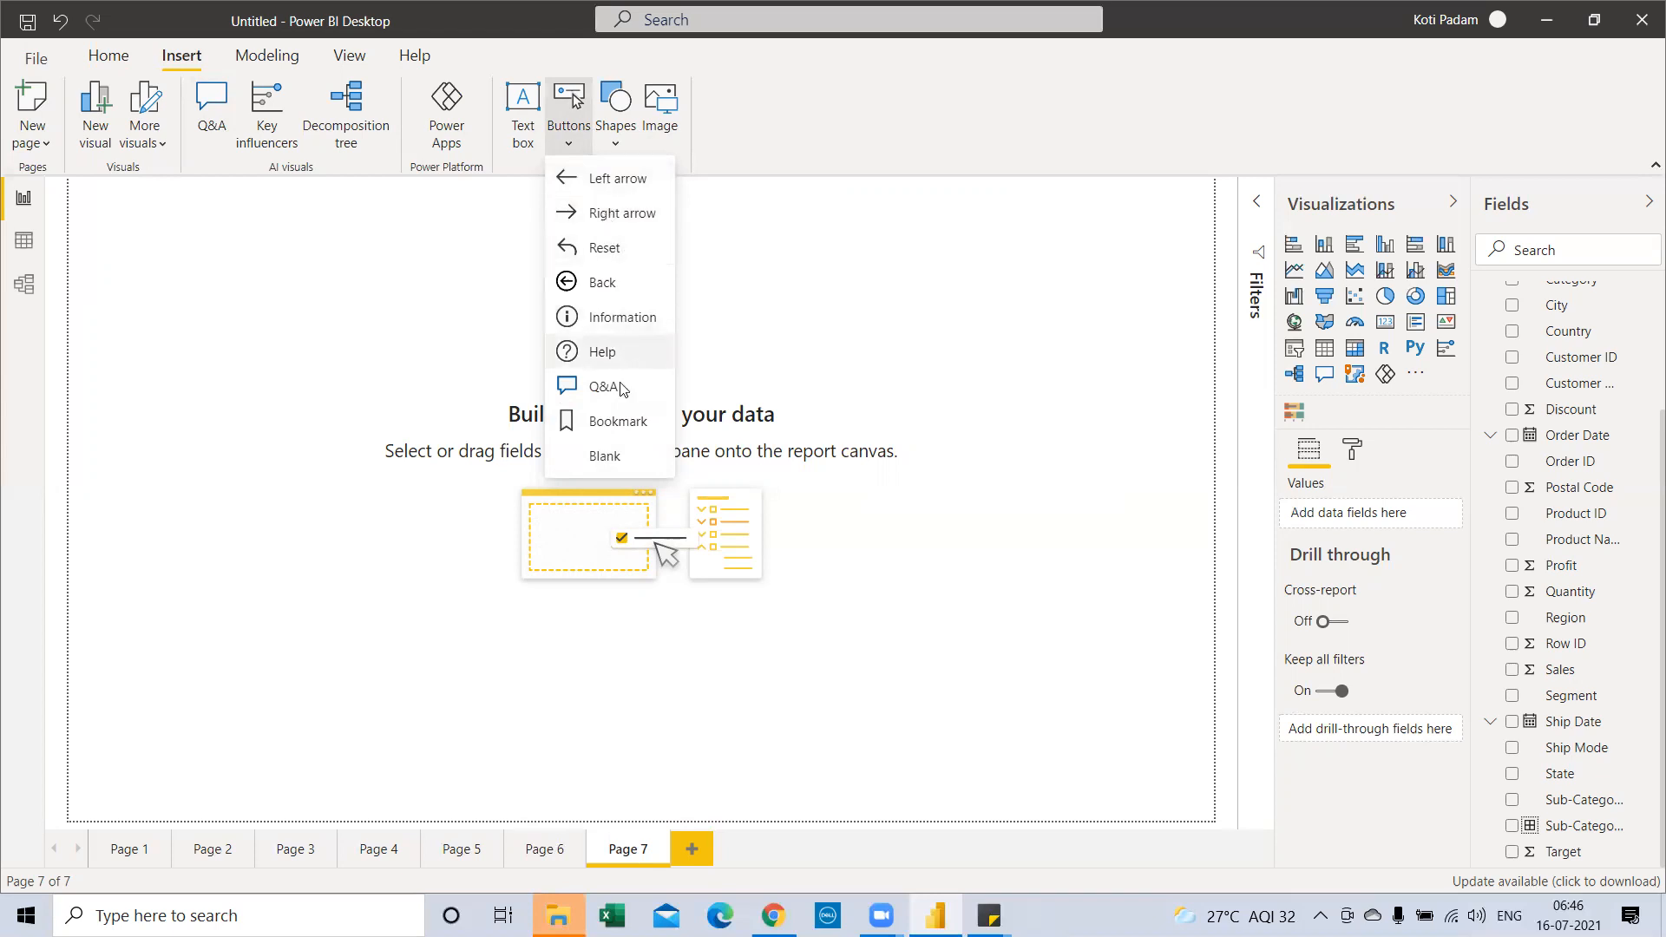
pyautogui.click(617, 143)
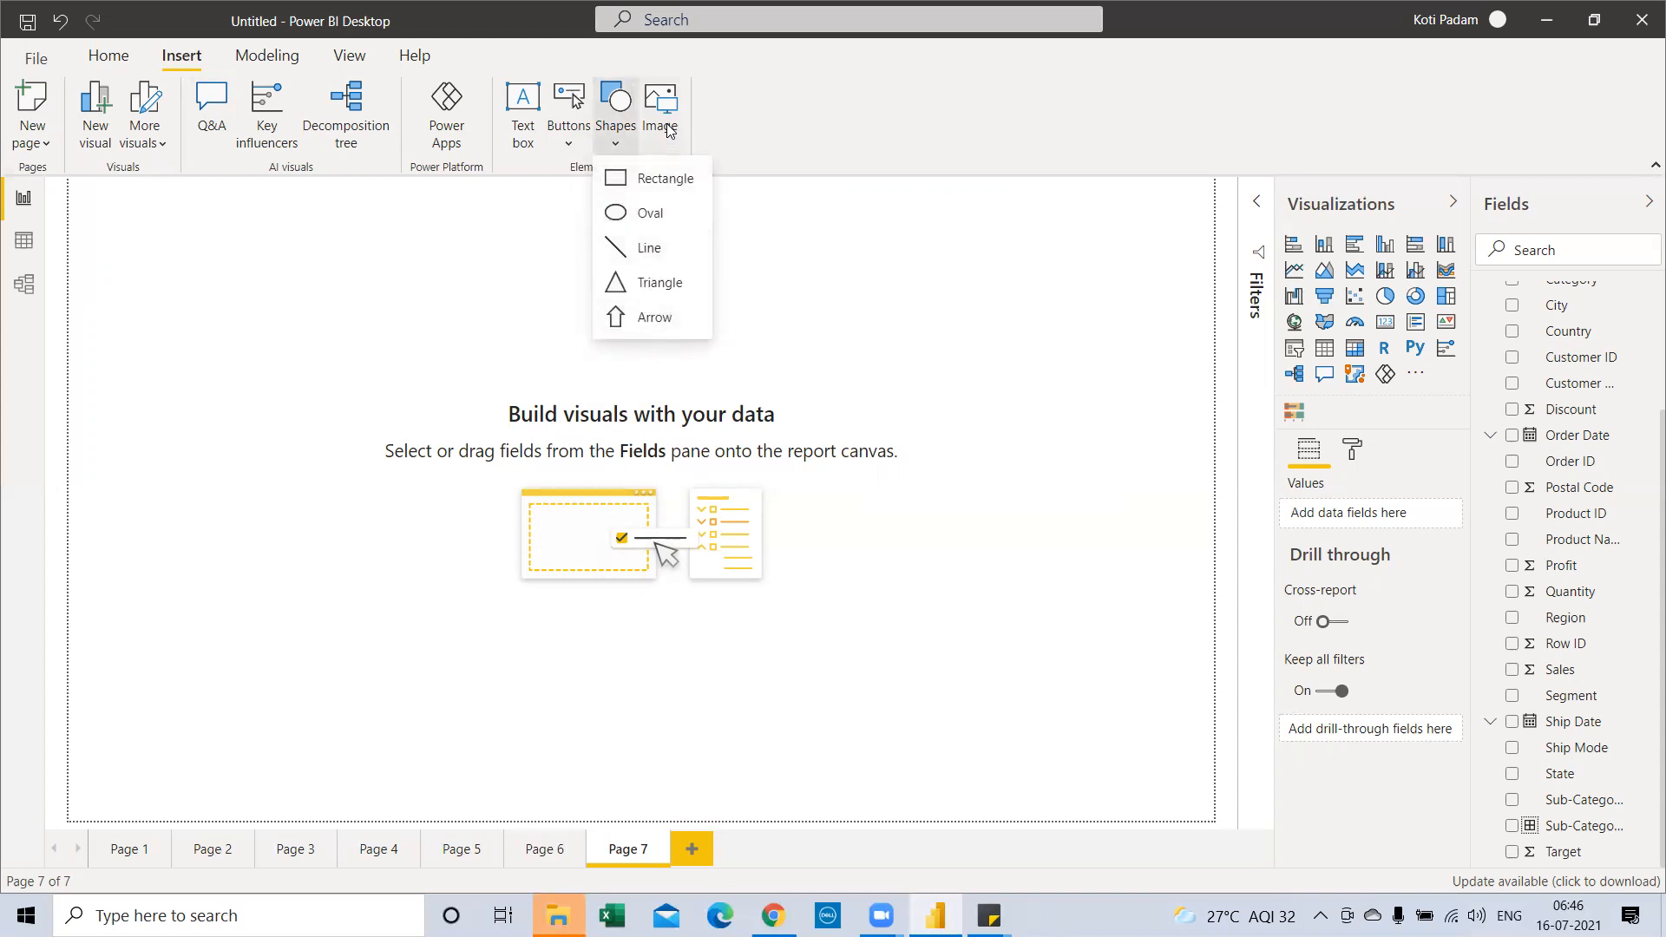
pyautogui.click(785, 266)
pyautogui.click(23, 240)
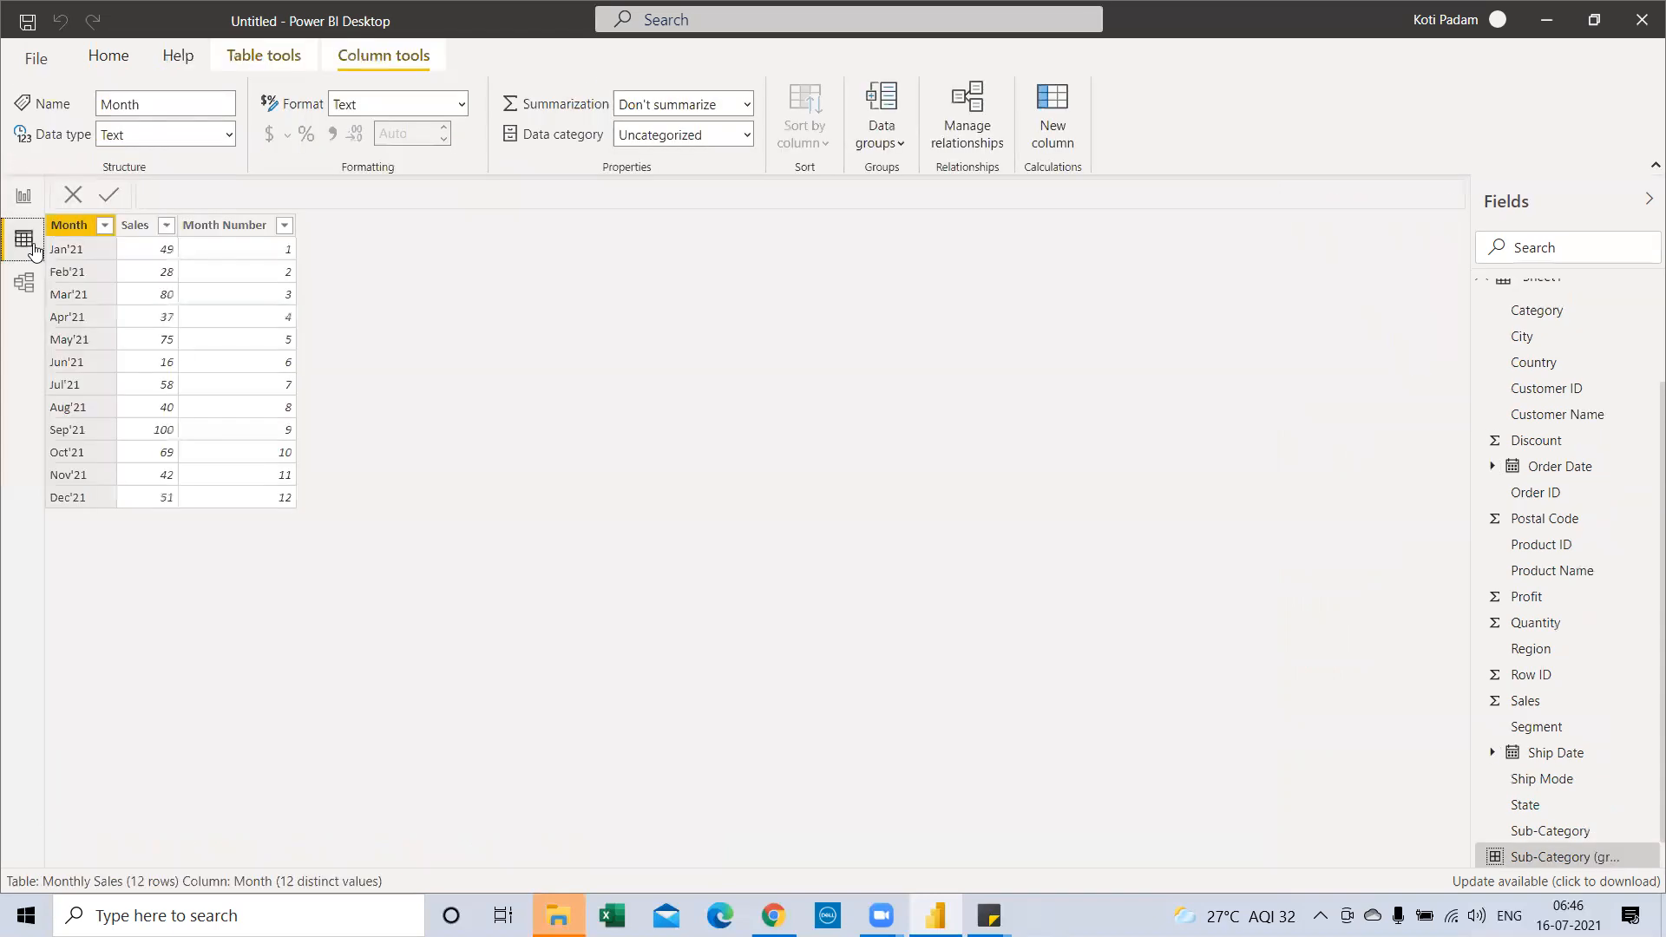
pyautogui.click(24, 198)
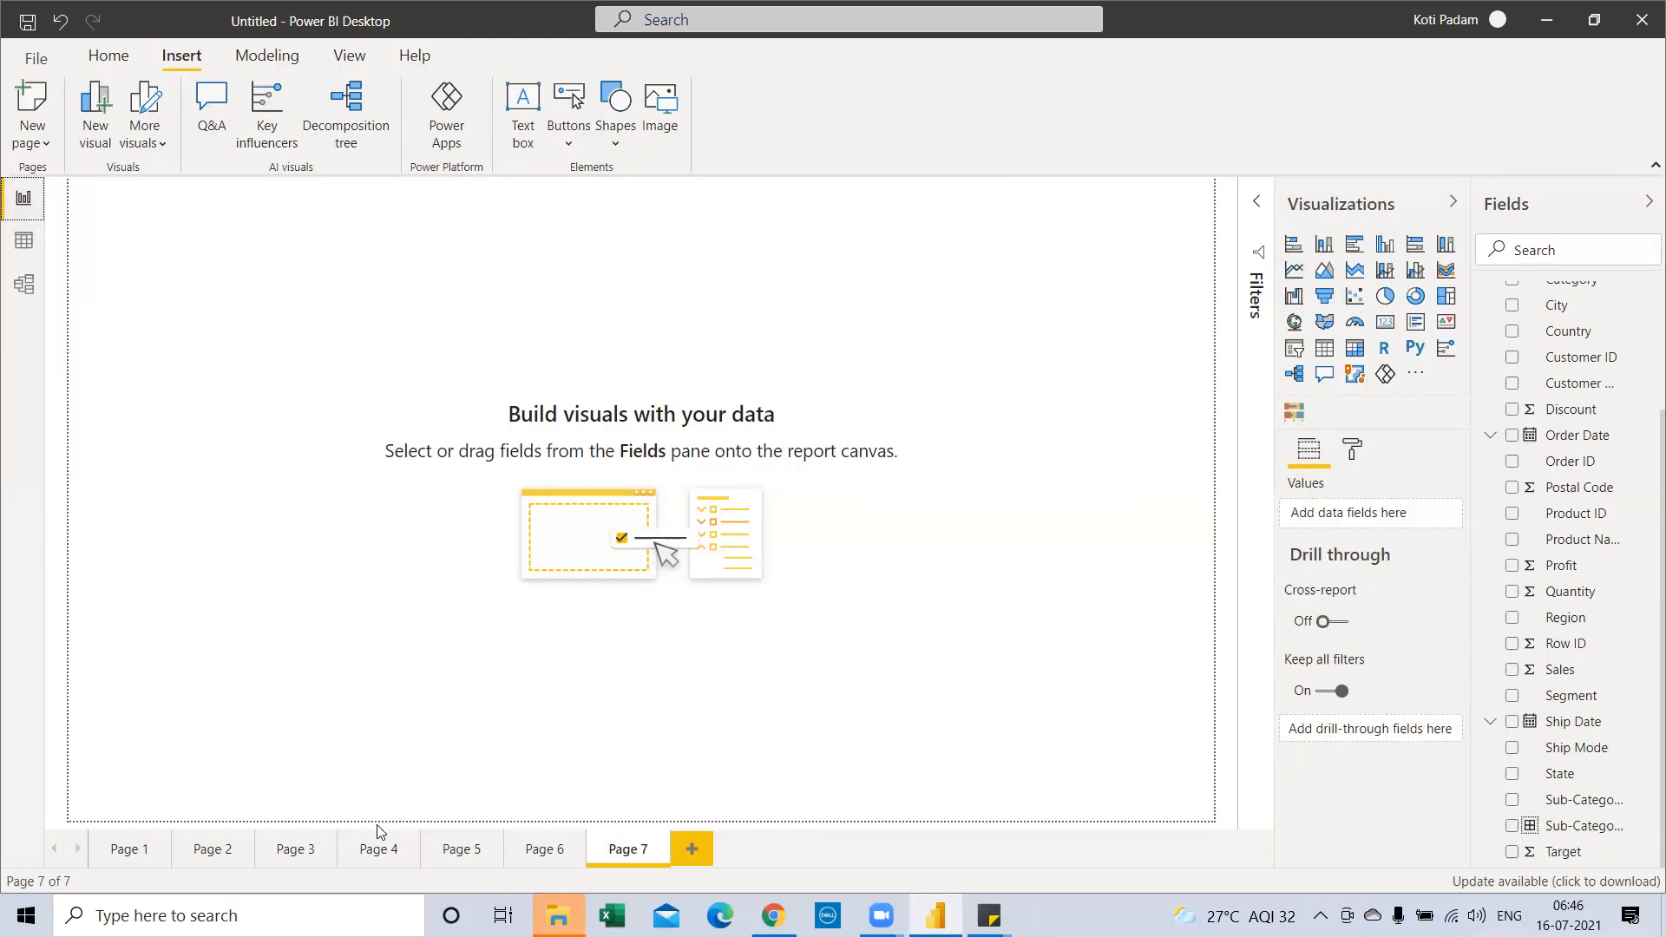
# Step: Open Page 3 and look at how a picture file is chosen for insertion, without adding one
pyautogui.click(288, 849)
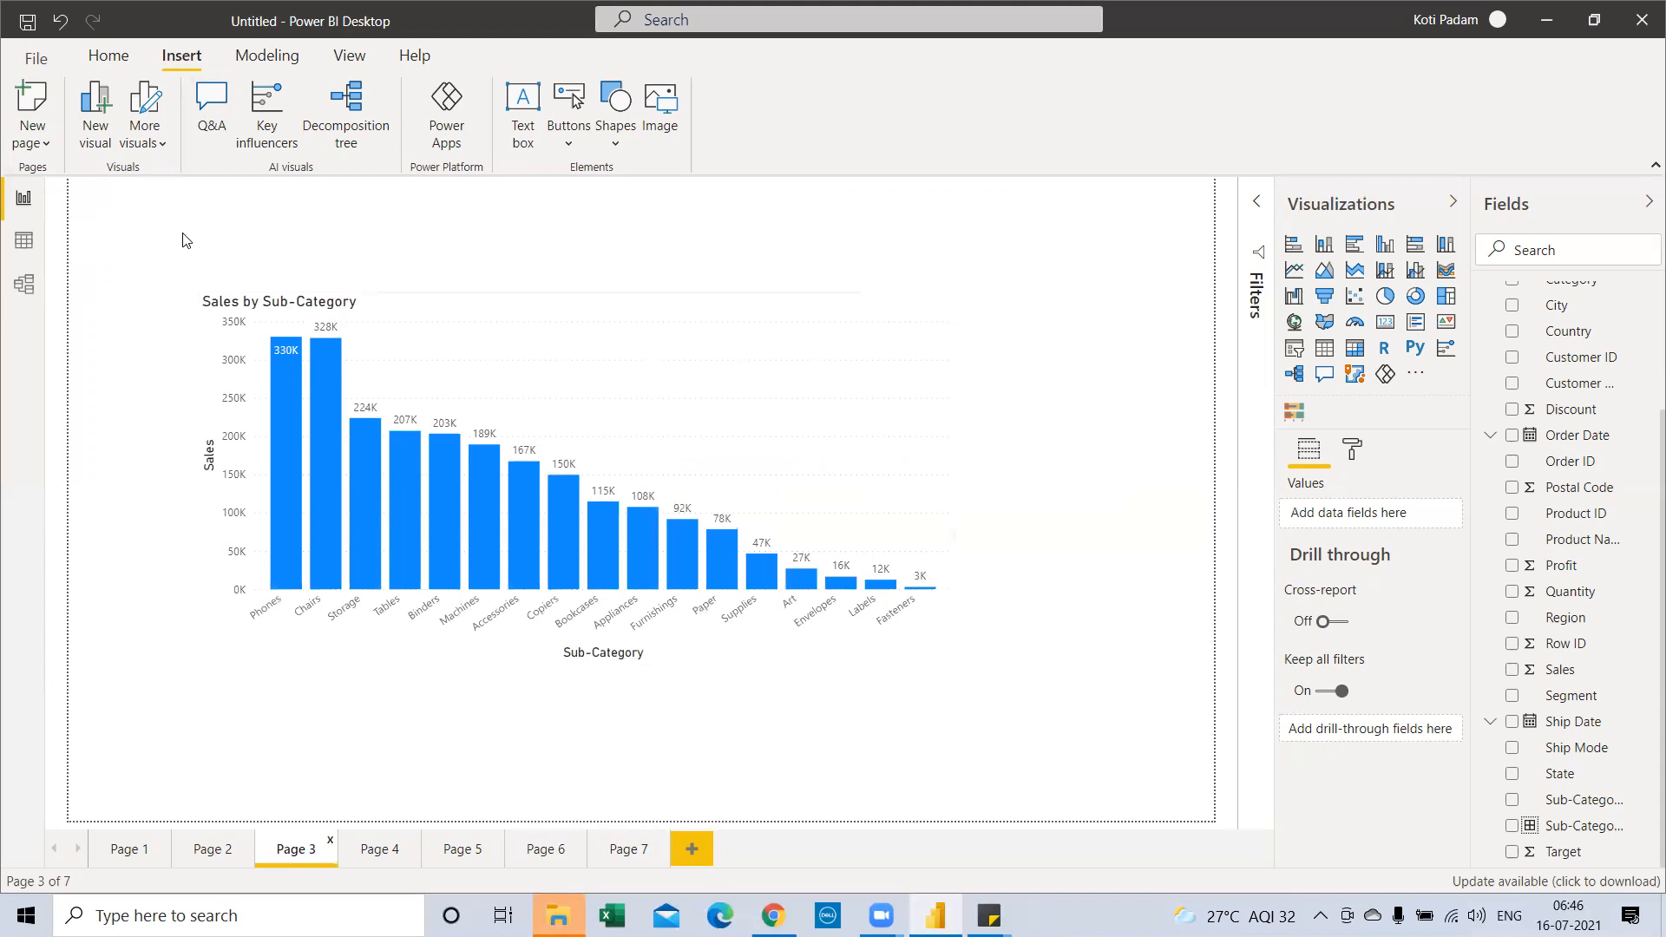
pyautogui.click(661, 113)
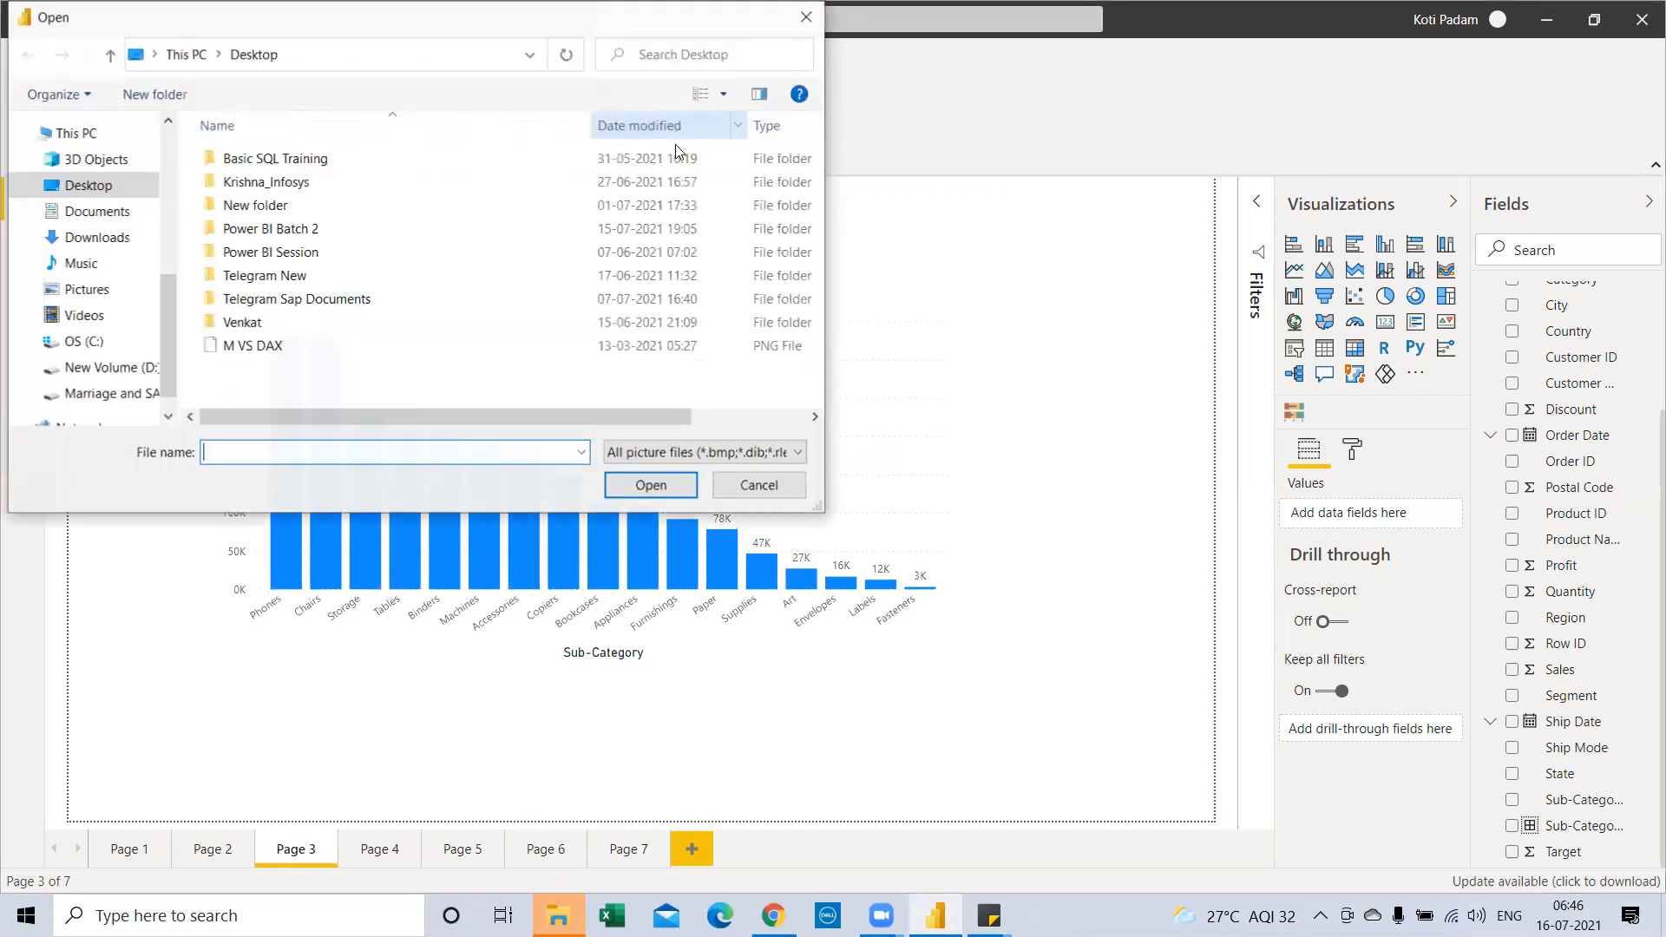
pyautogui.click(760, 486)
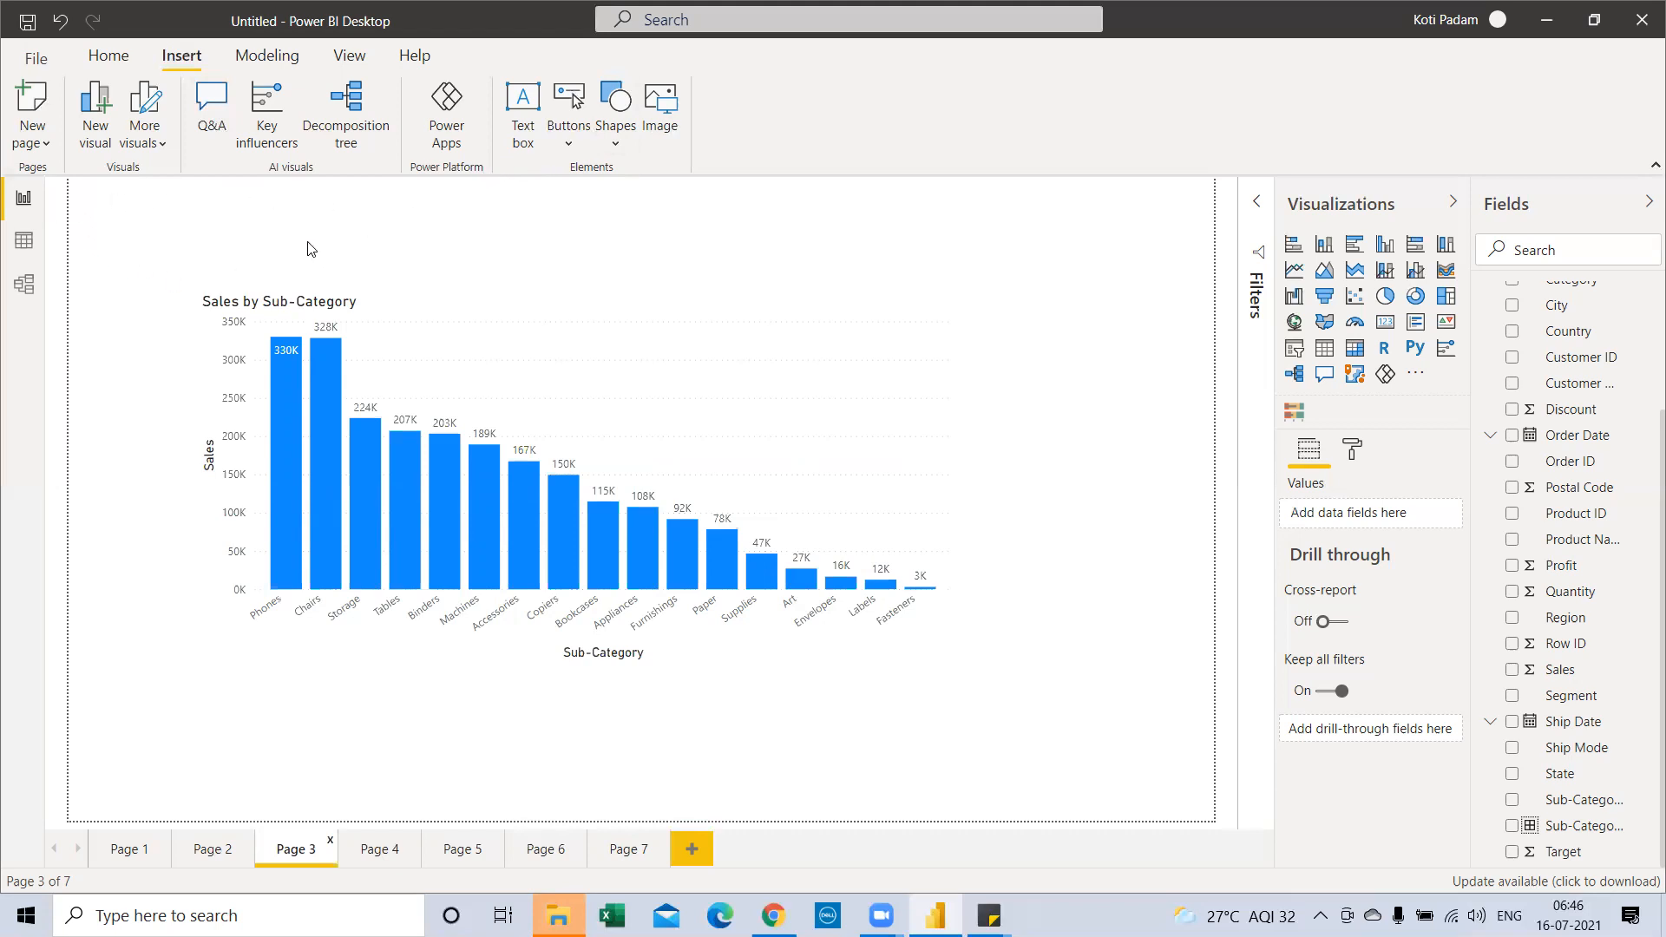
# Step: Try several report themes on the Sales by Sub-Category chart, including Classroom, and return to the original theme
pyautogui.click(266, 59)
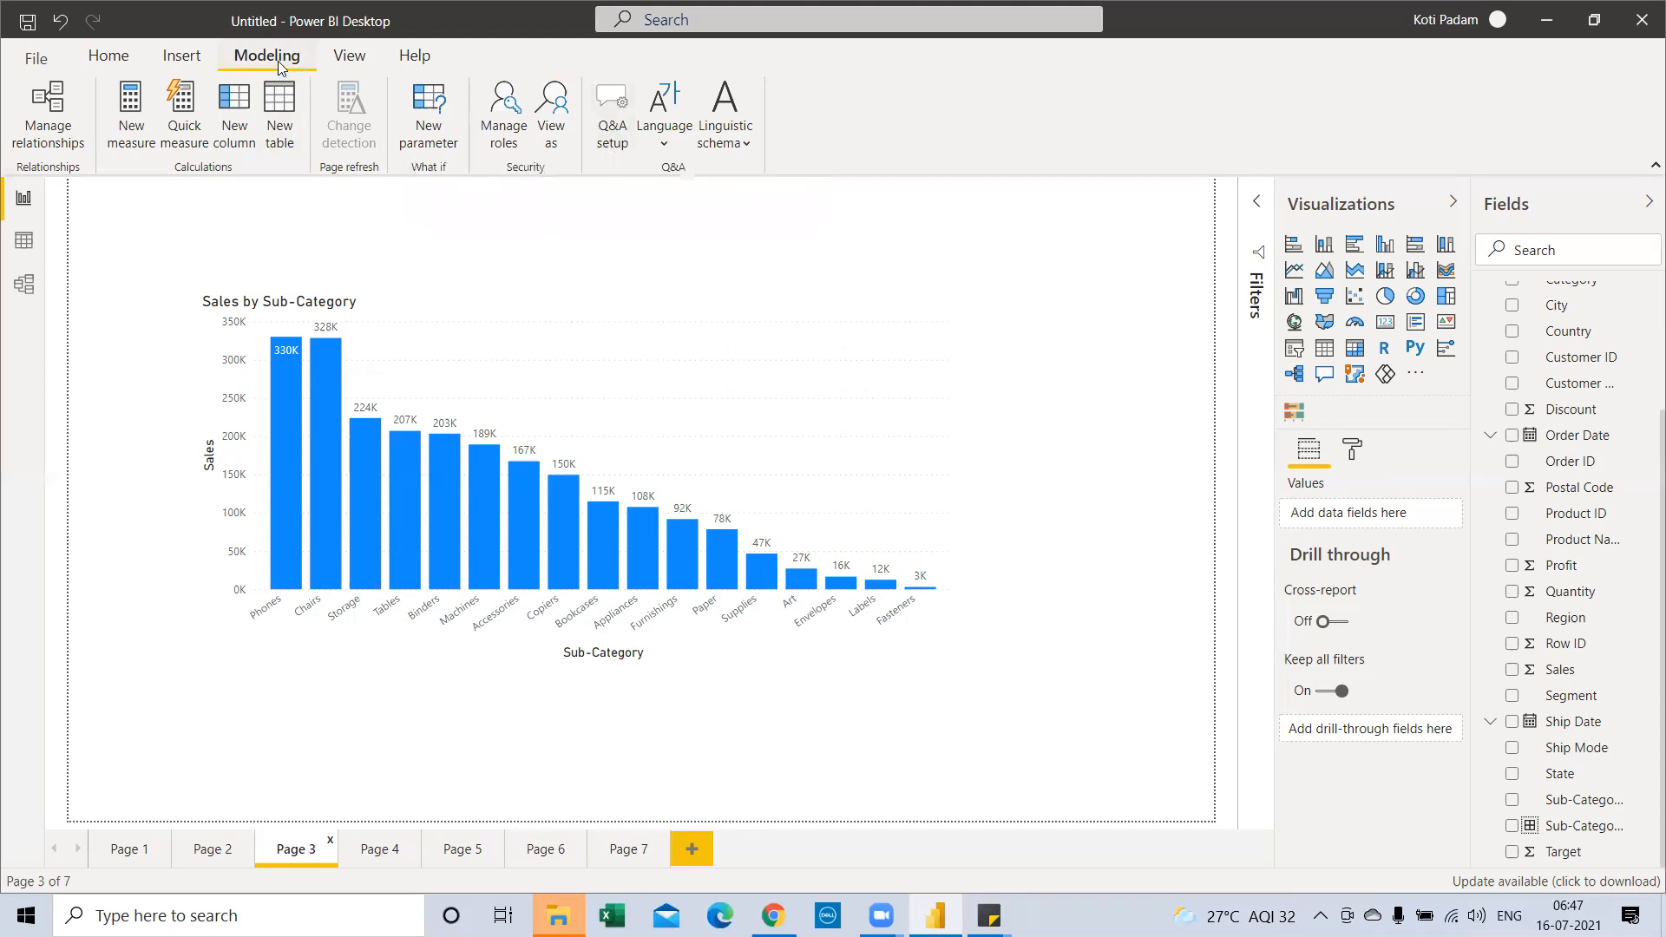
pyautogui.click(357, 69)
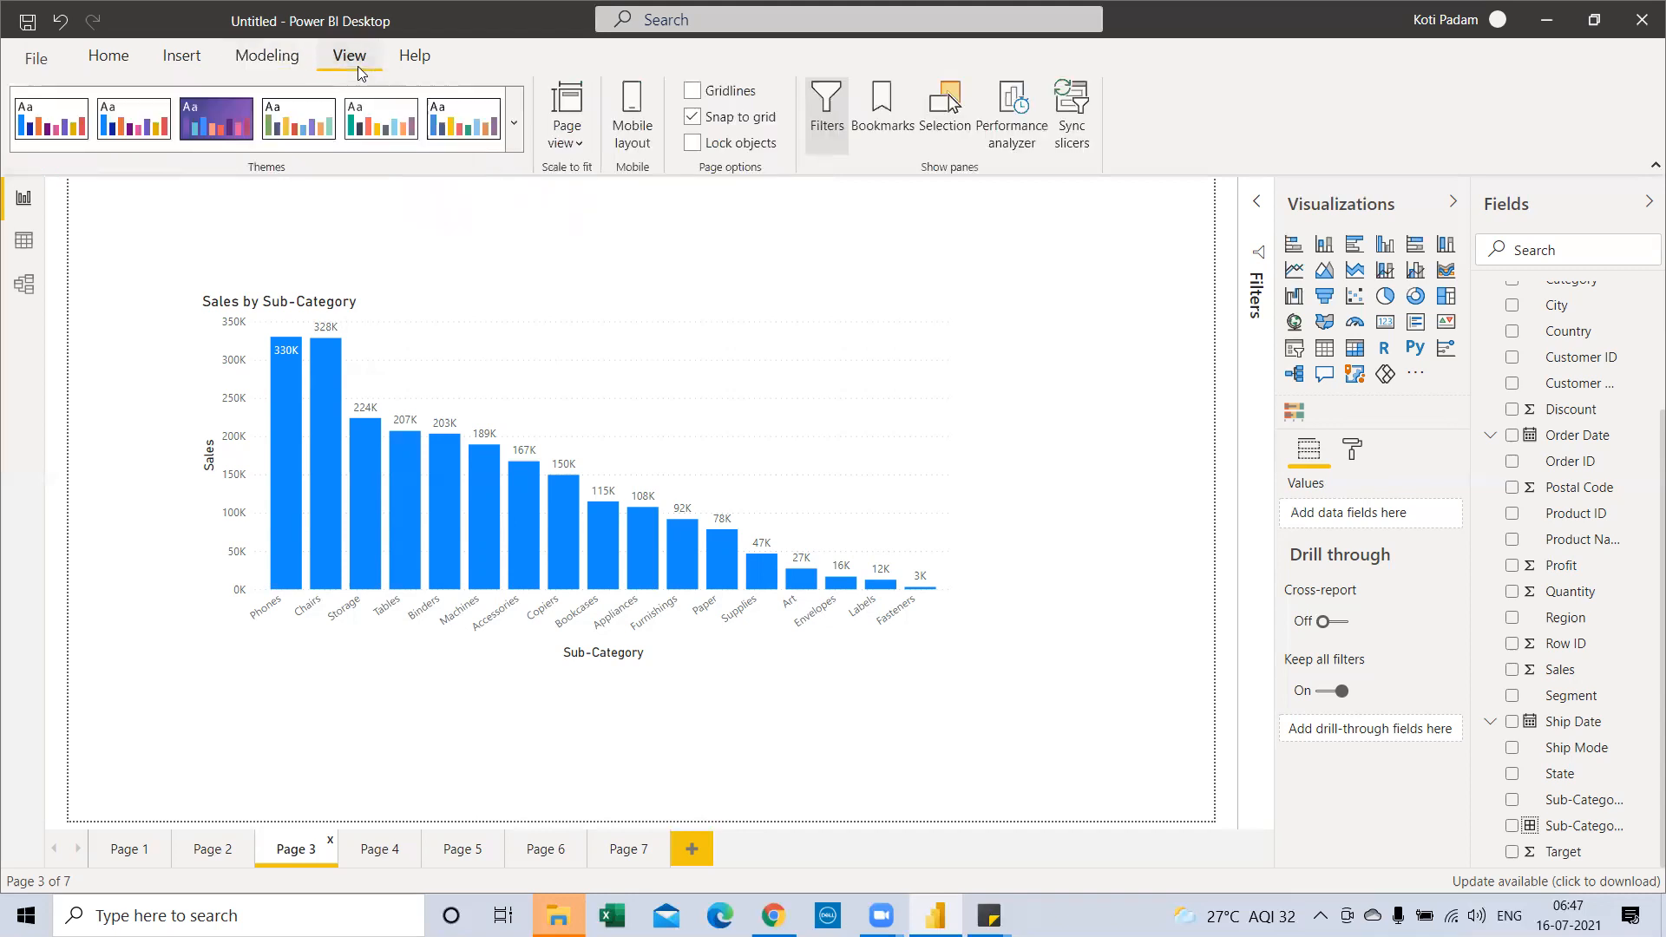
pyautogui.click(512, 131)
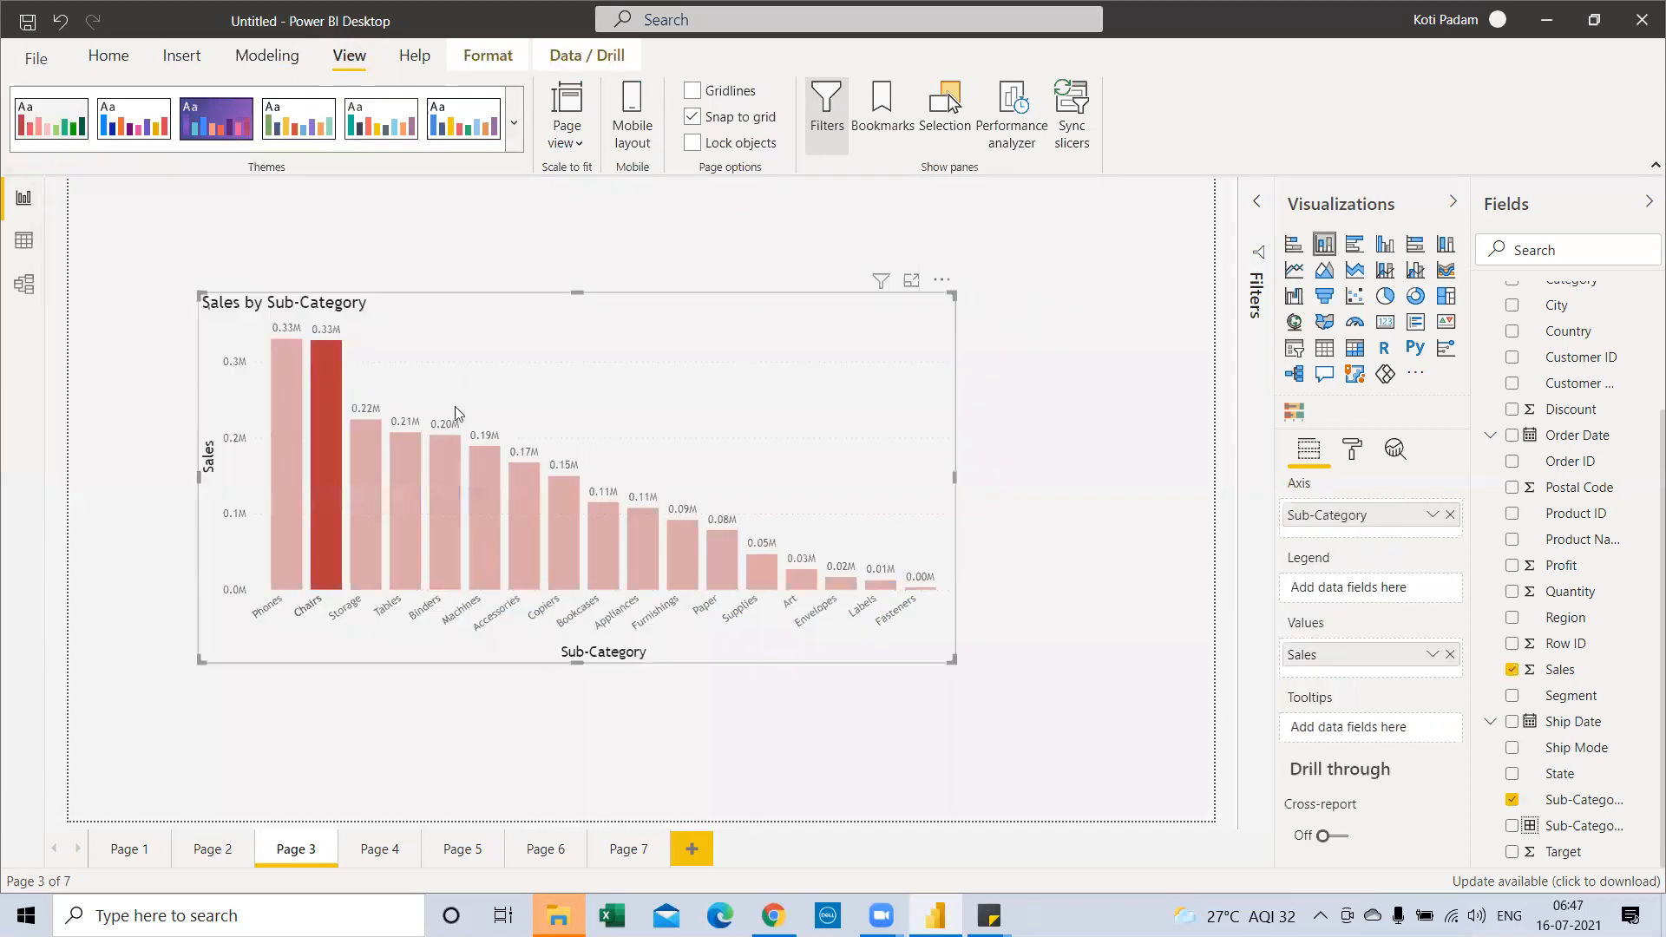
pyautogui.click(455, 406)
pyautogui.click(295, 141)
pyautogui.click(384, 131)
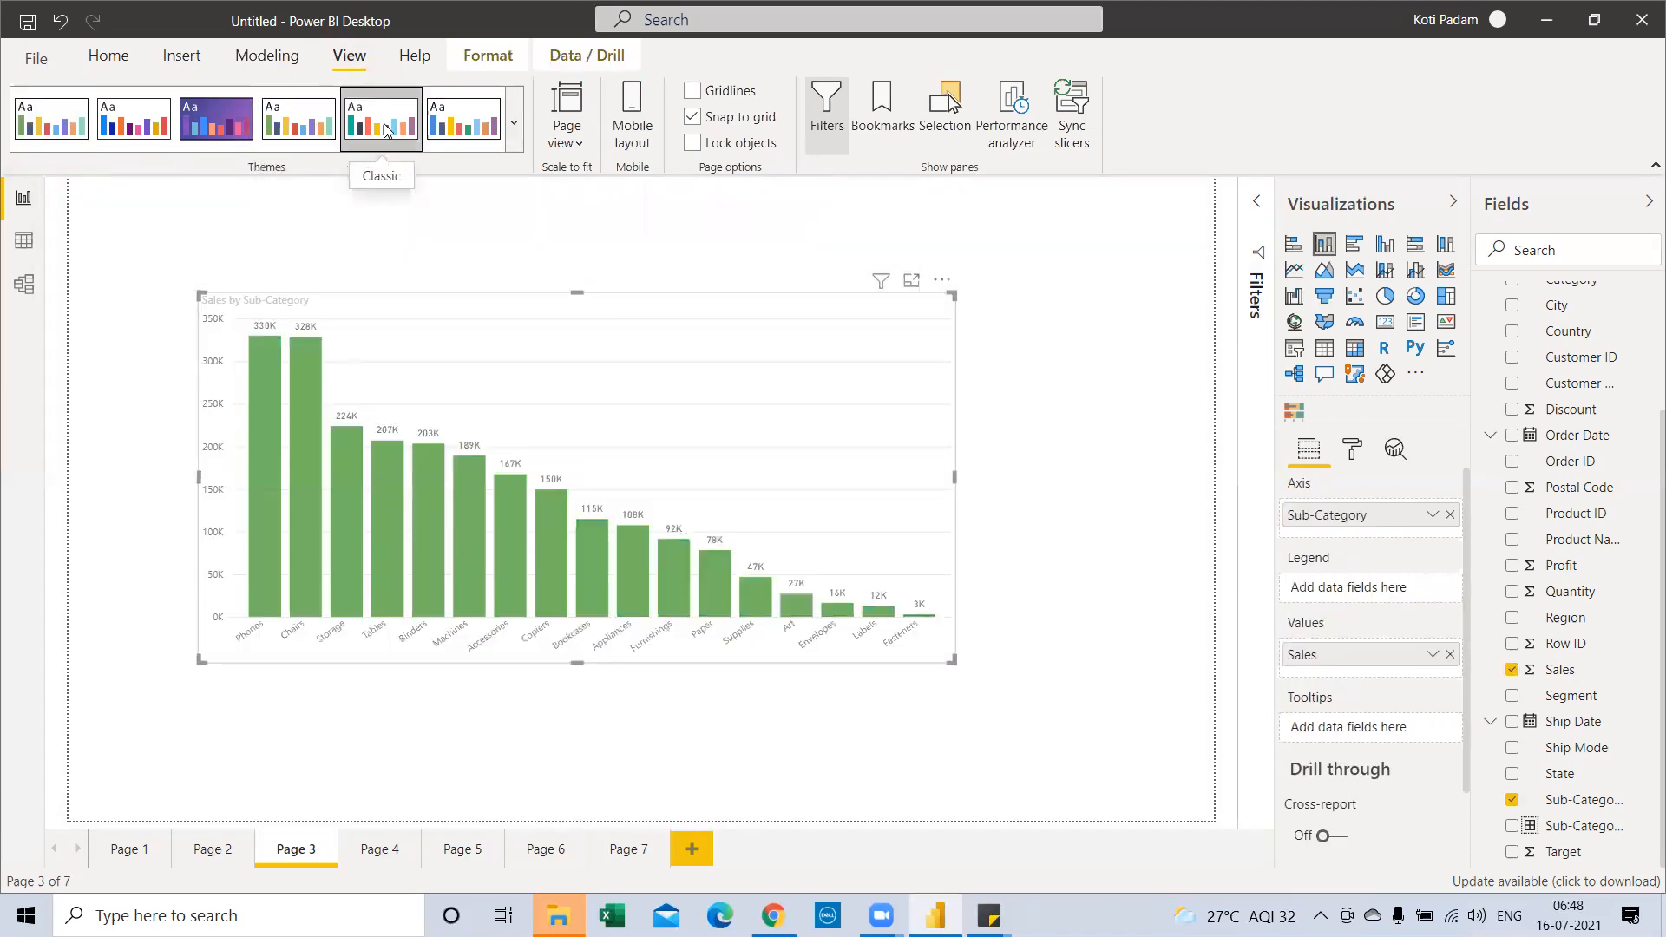
pyautogui.click(462, 130)
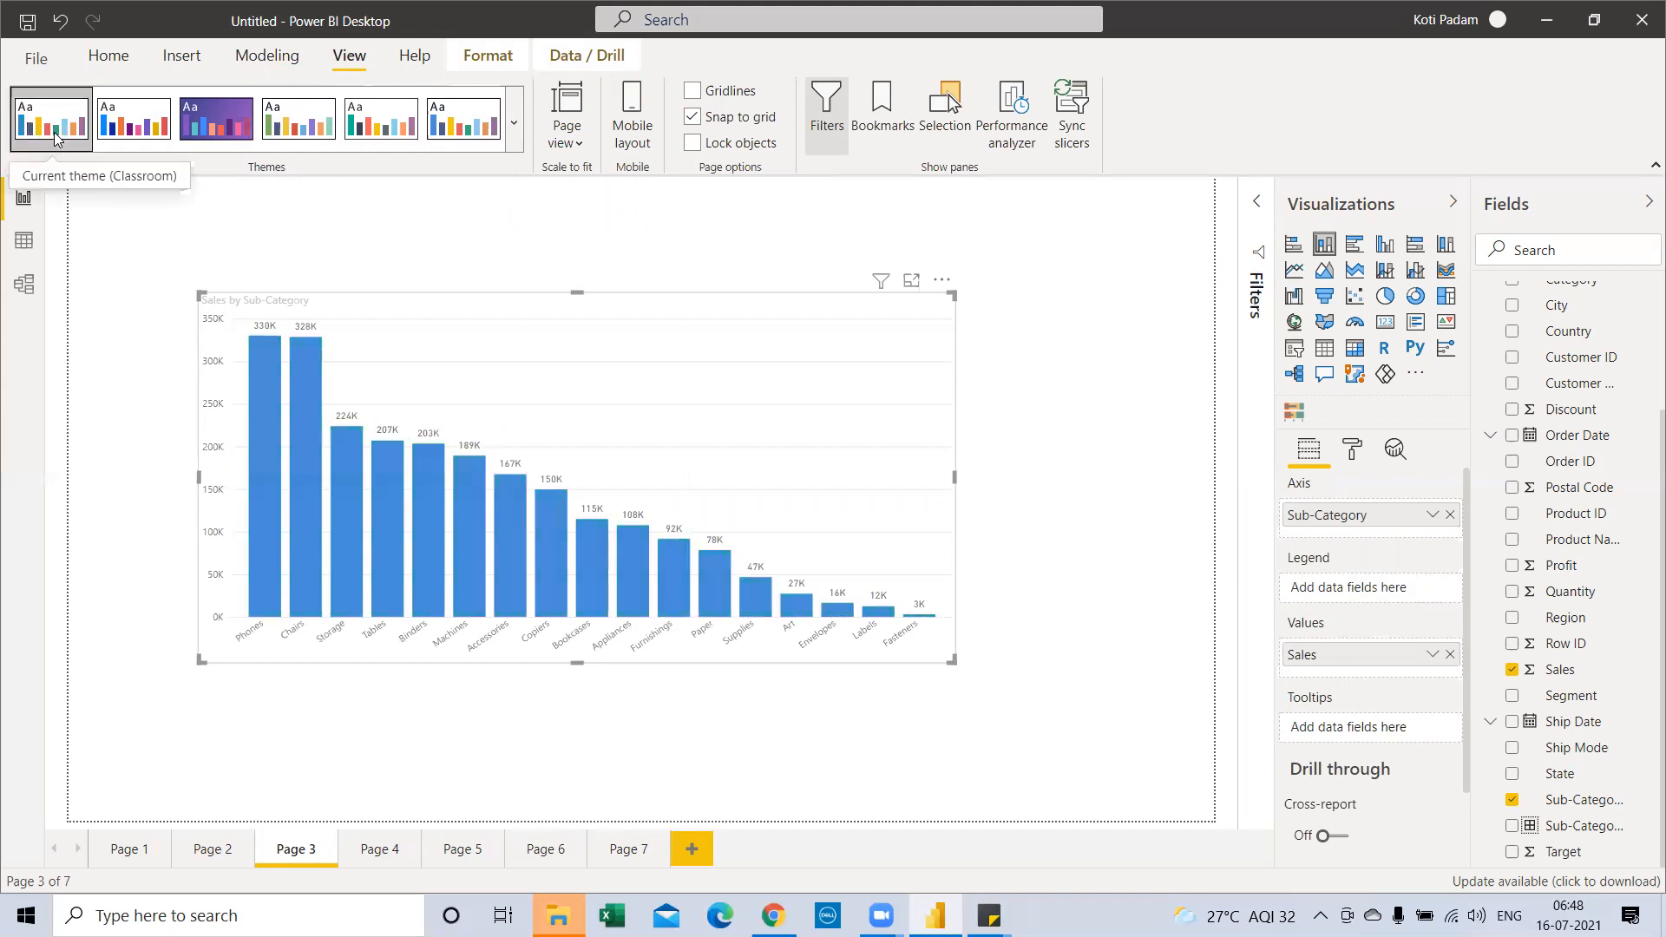
pyautogui.click(133, 130)
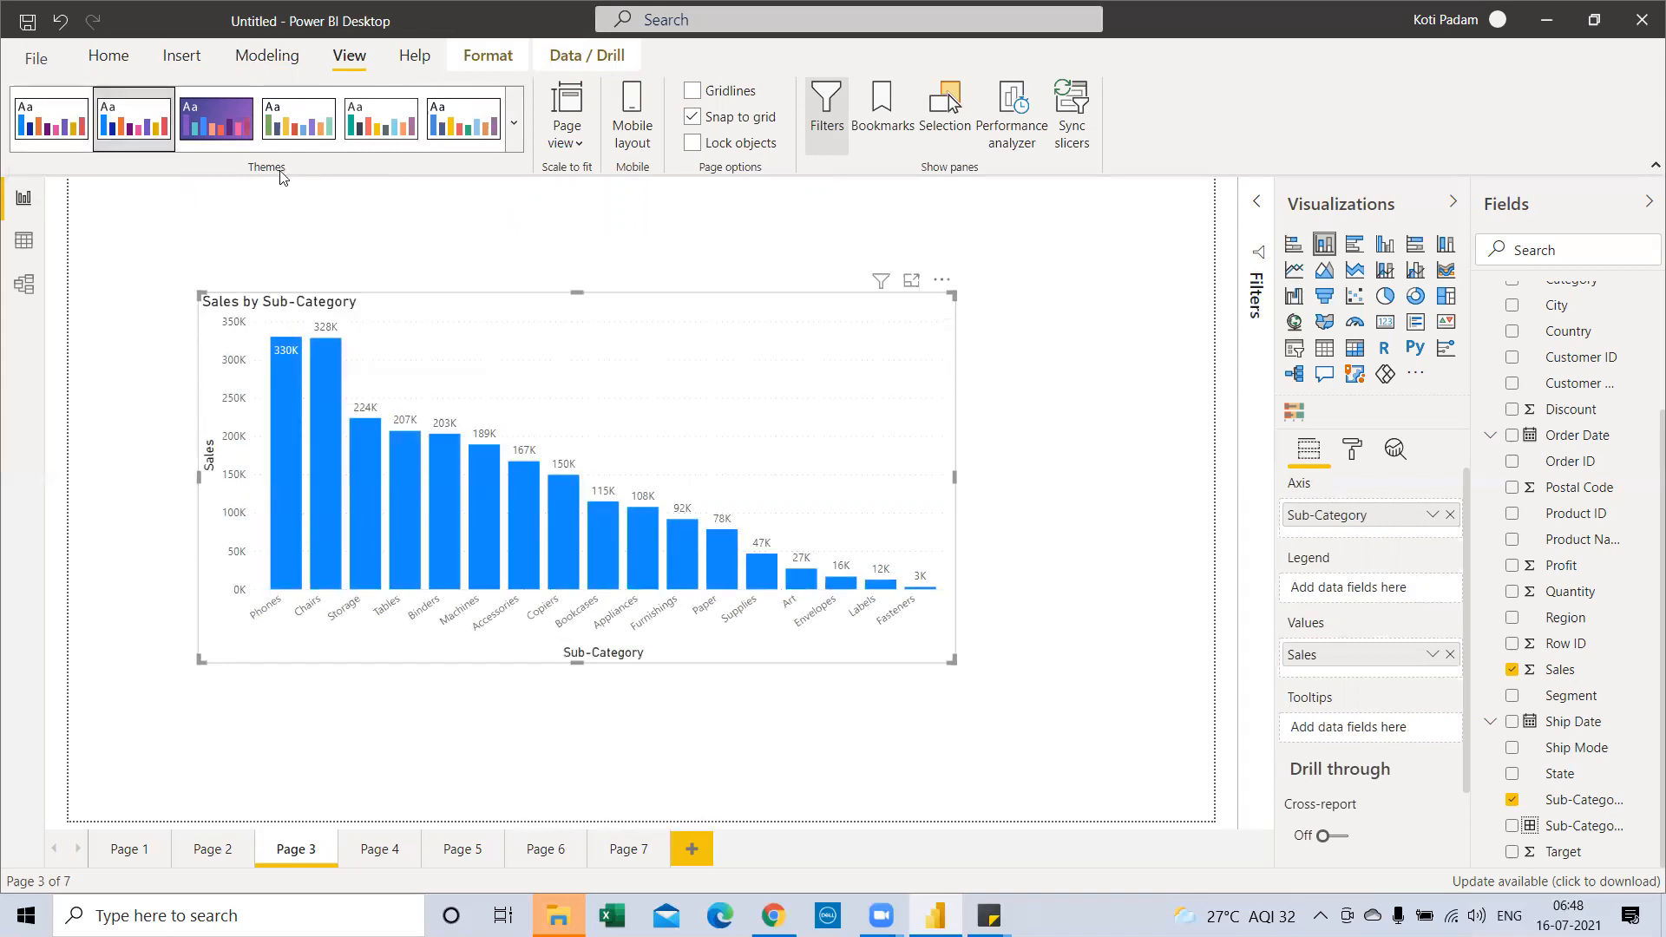
# Step: Switch the page view to Fit to width and after that to Actual size
pyautogui.click(575, 145)
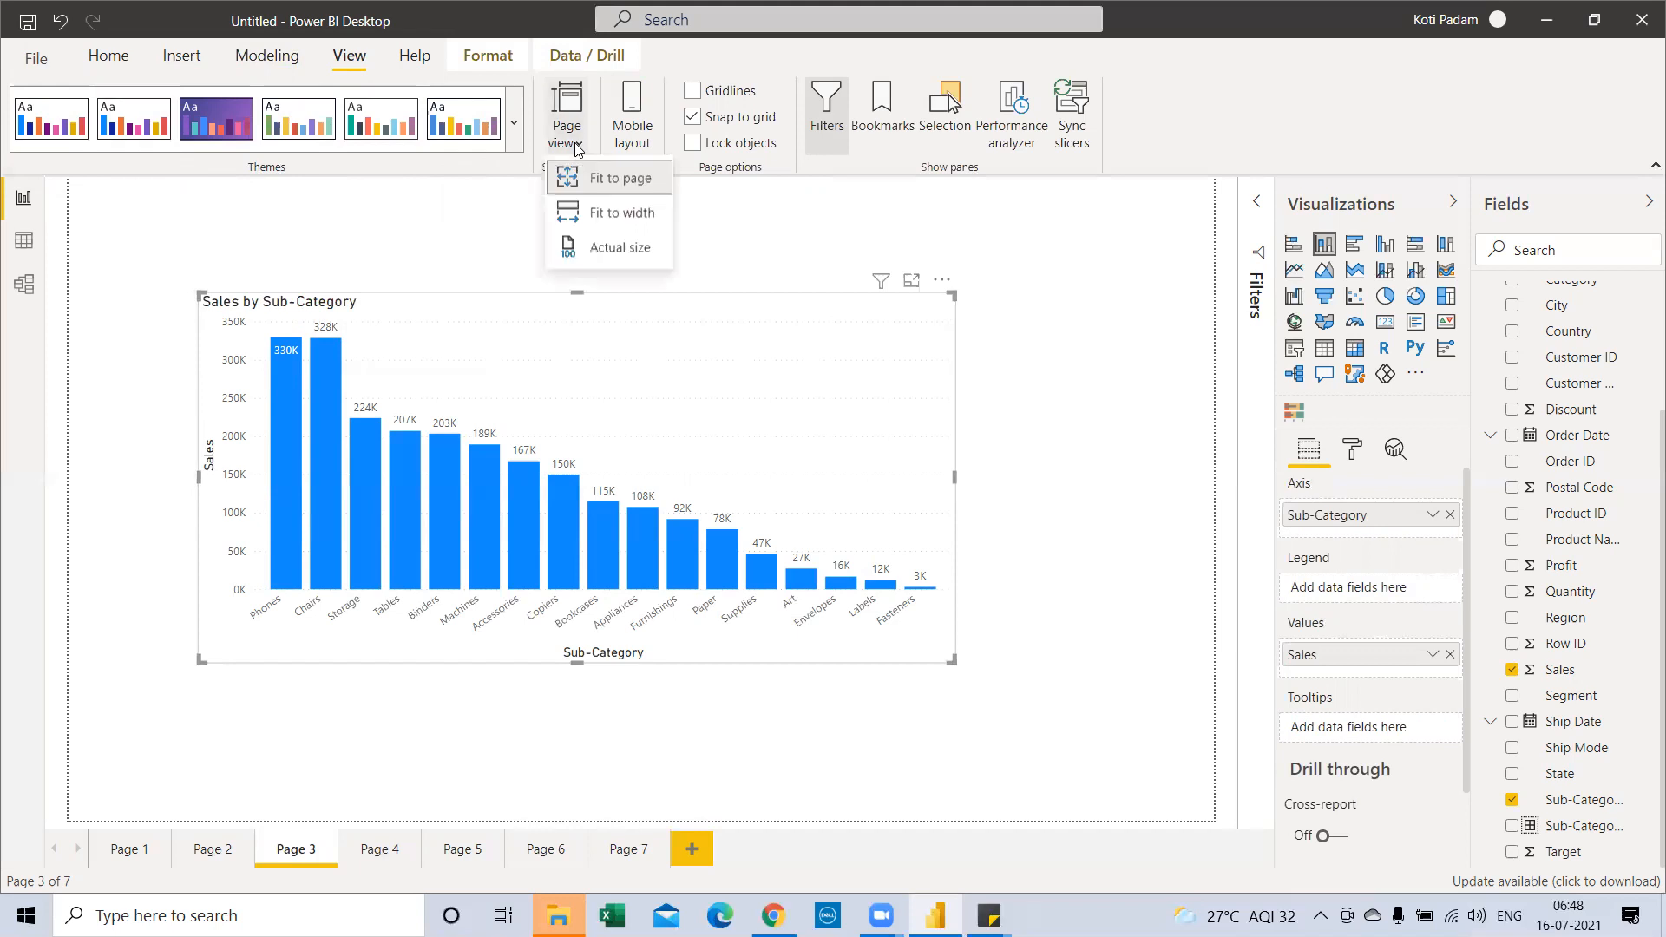
pyautogui.click(598, 213)
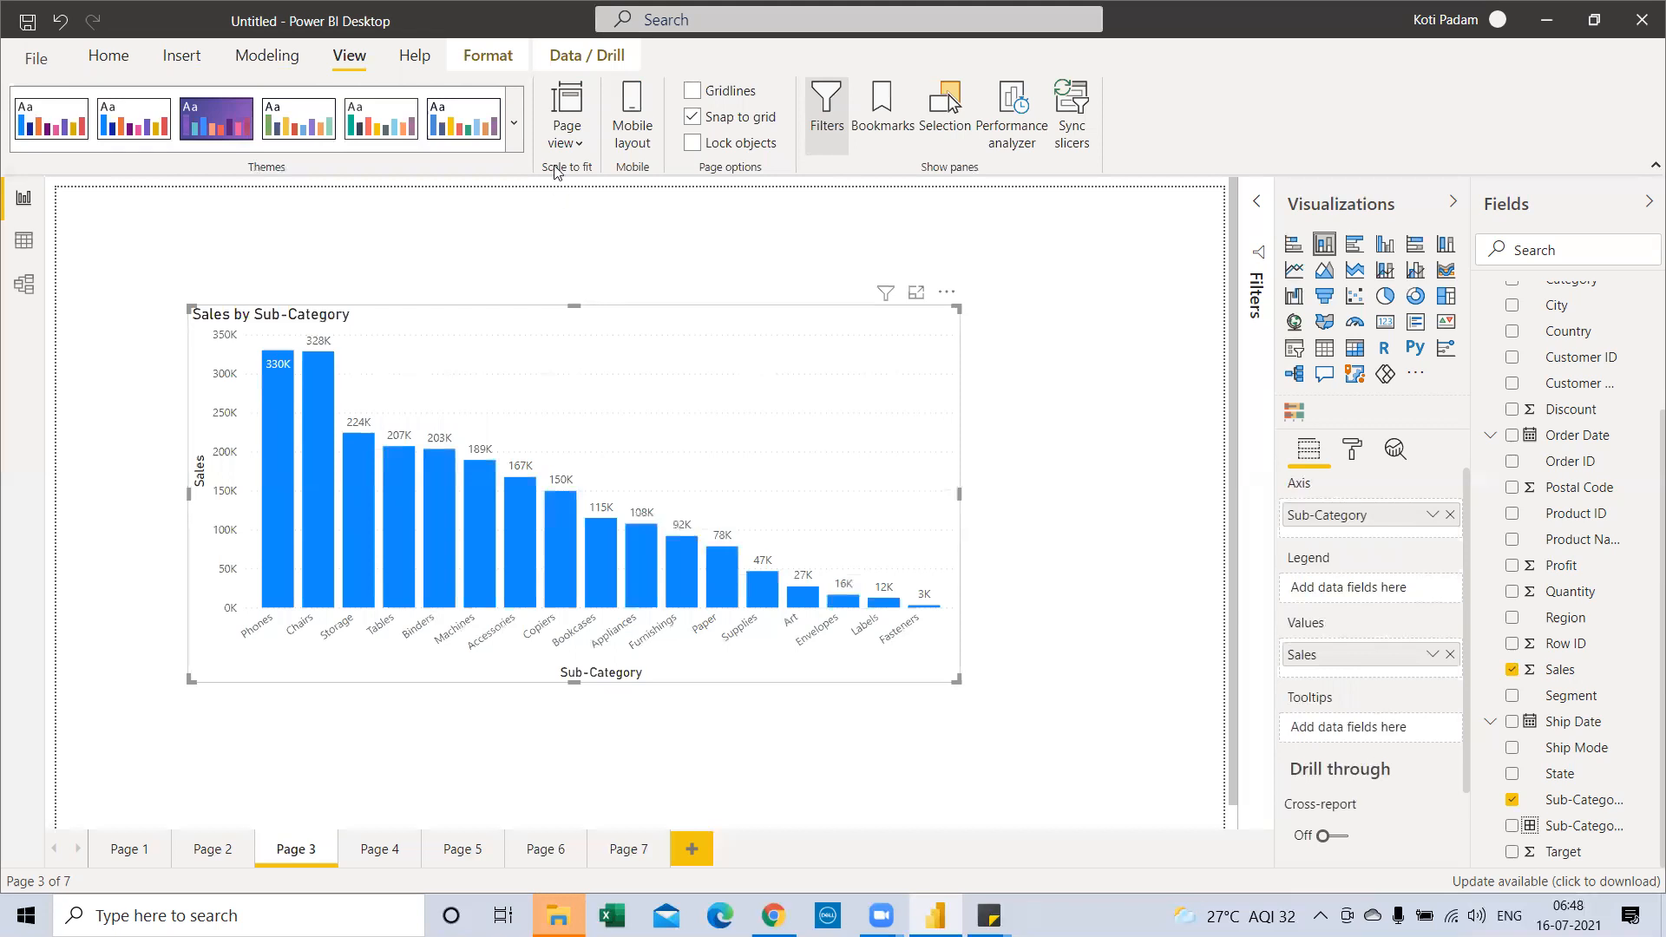
pyautogui.click(569, 137)
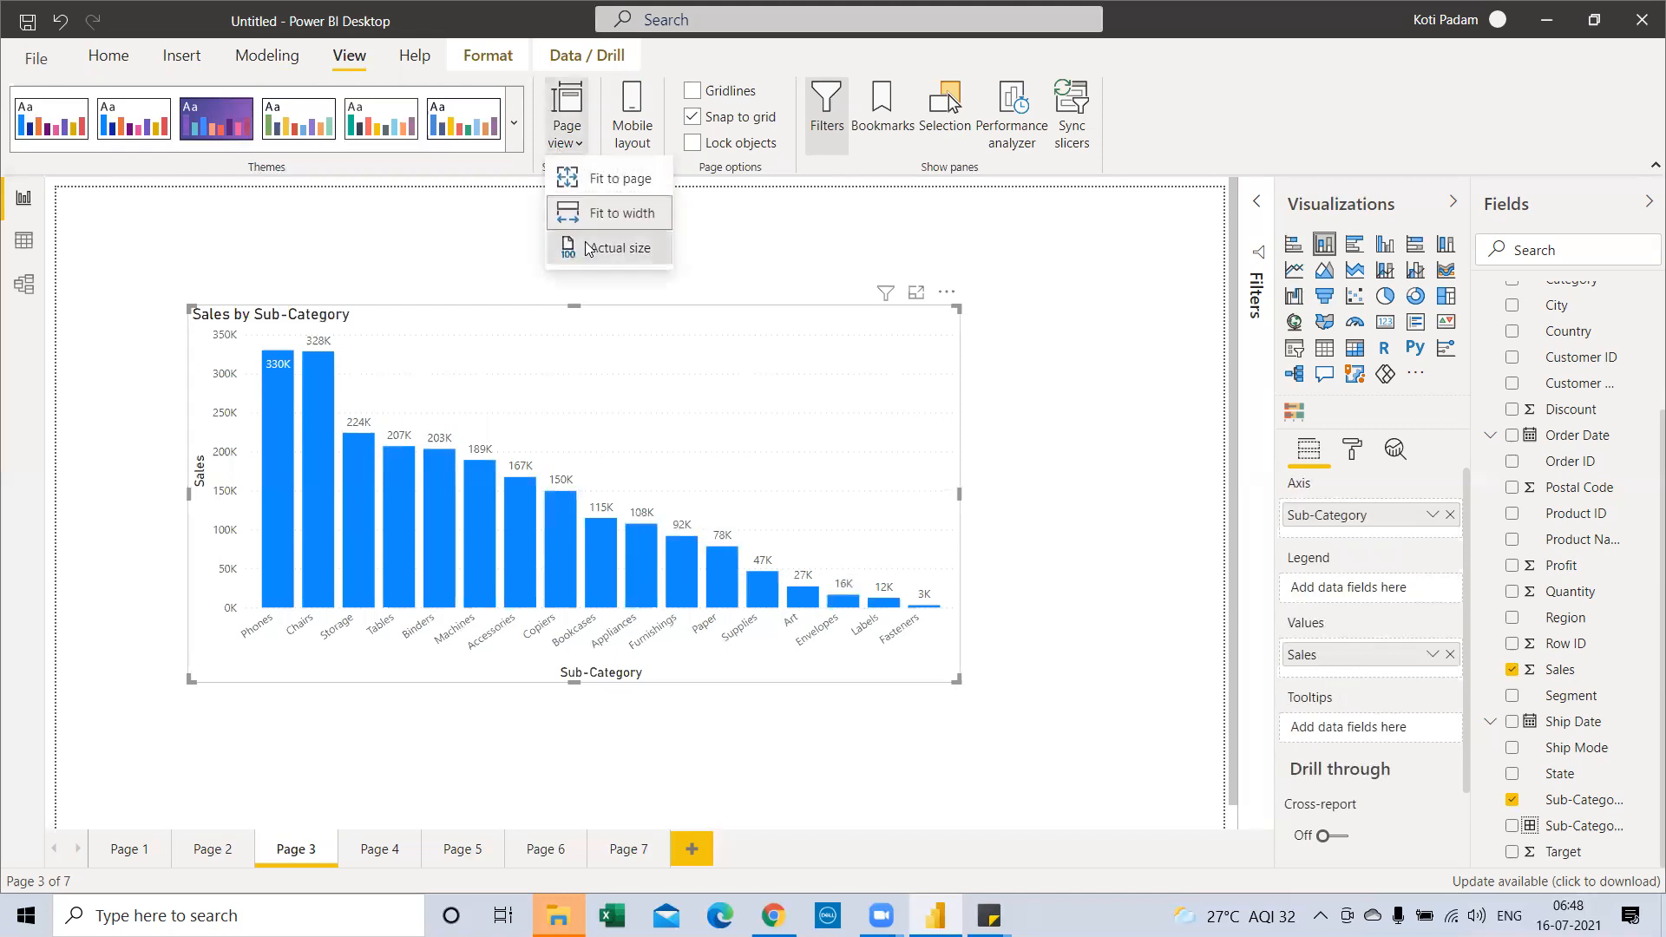
pyautogui.click(588, 249)
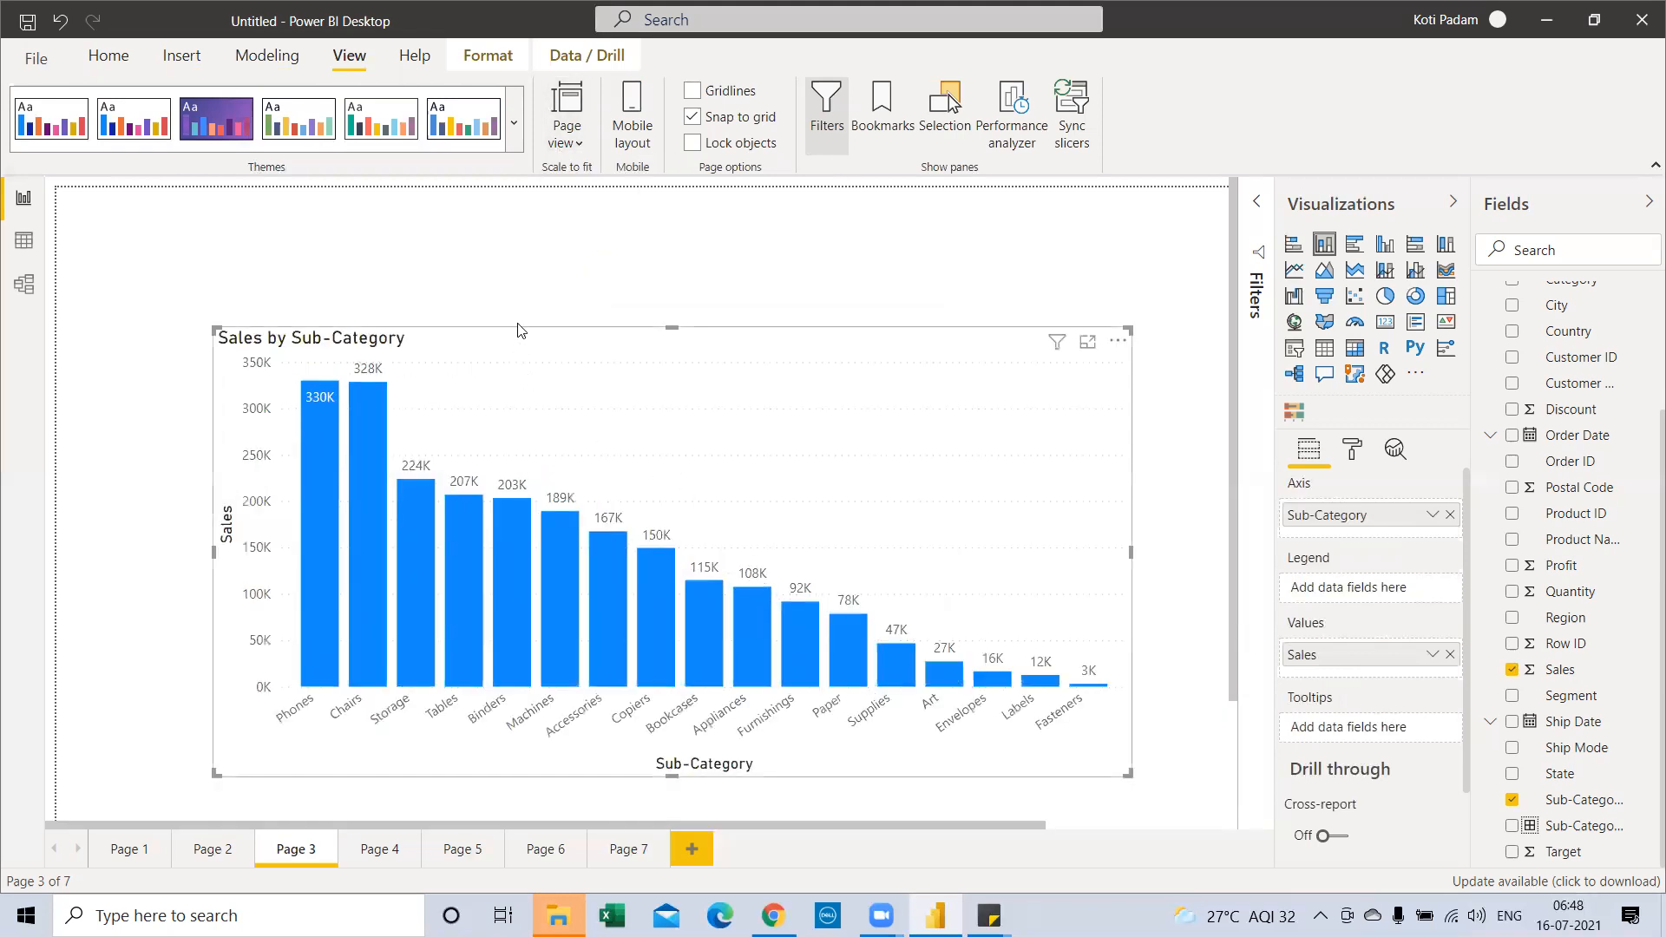
# Step: Try the Sales by Sub-Category chart in the mobile layout, stretched across the full canvas width, and remove it again
pyautogui.click(629, 130)
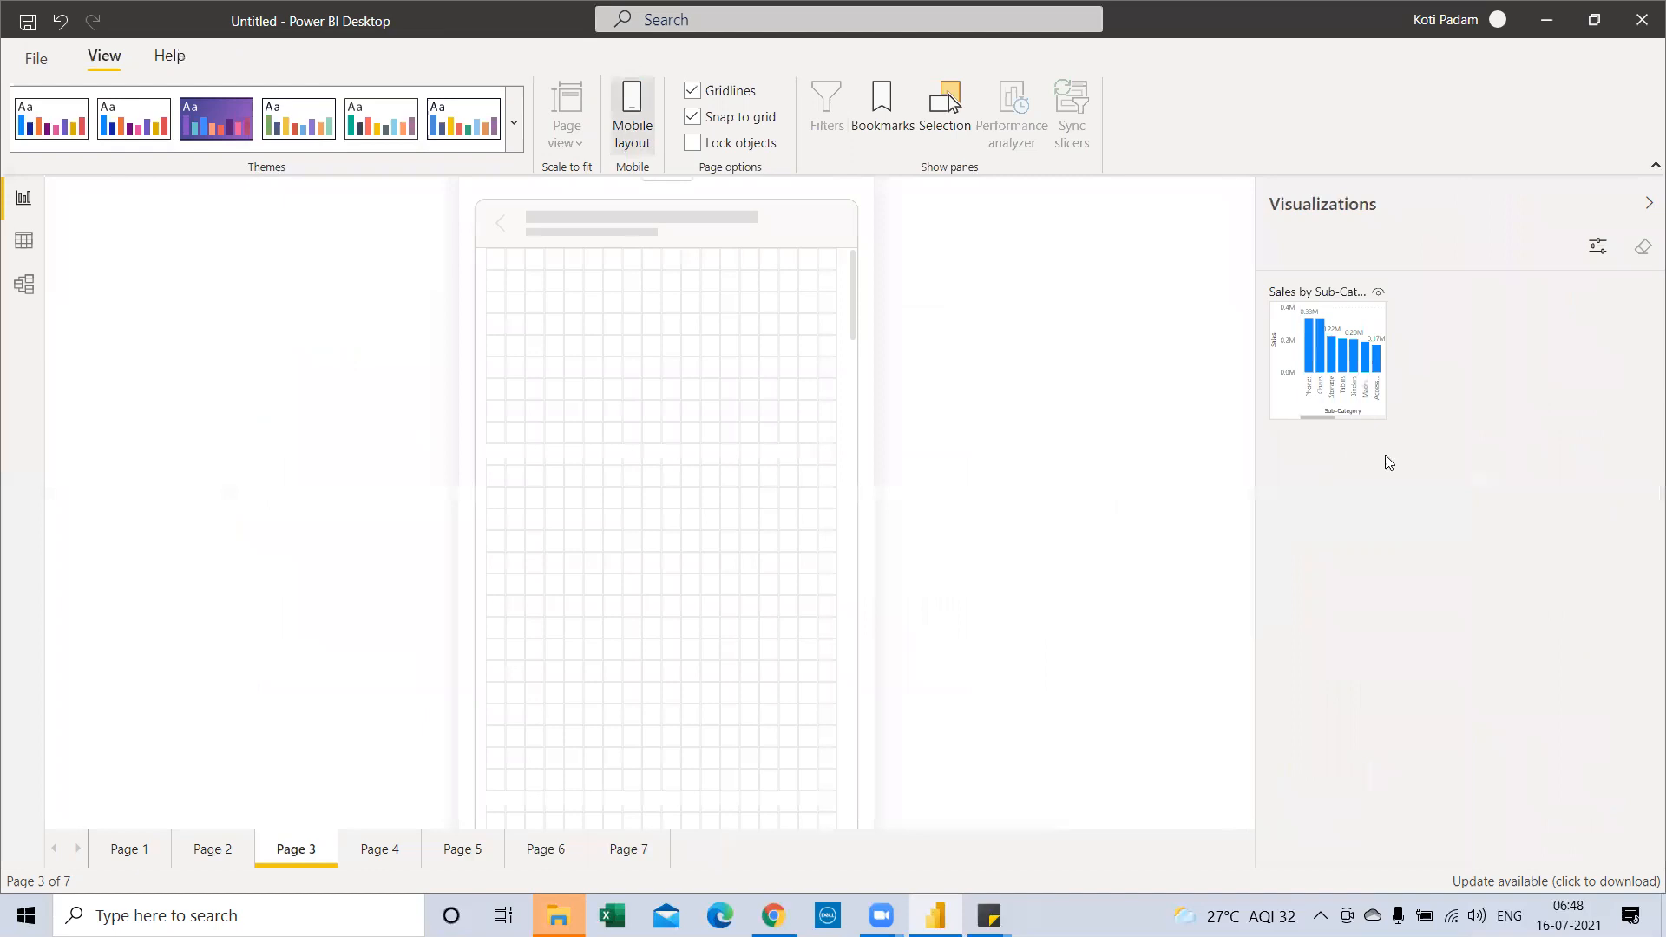
pyautogui.moveTo(1362, 382); pyautogui.dragTo(803, 465)
pyautogui.moveTo(665, 457); pyautogui.dragTo(666, 596)
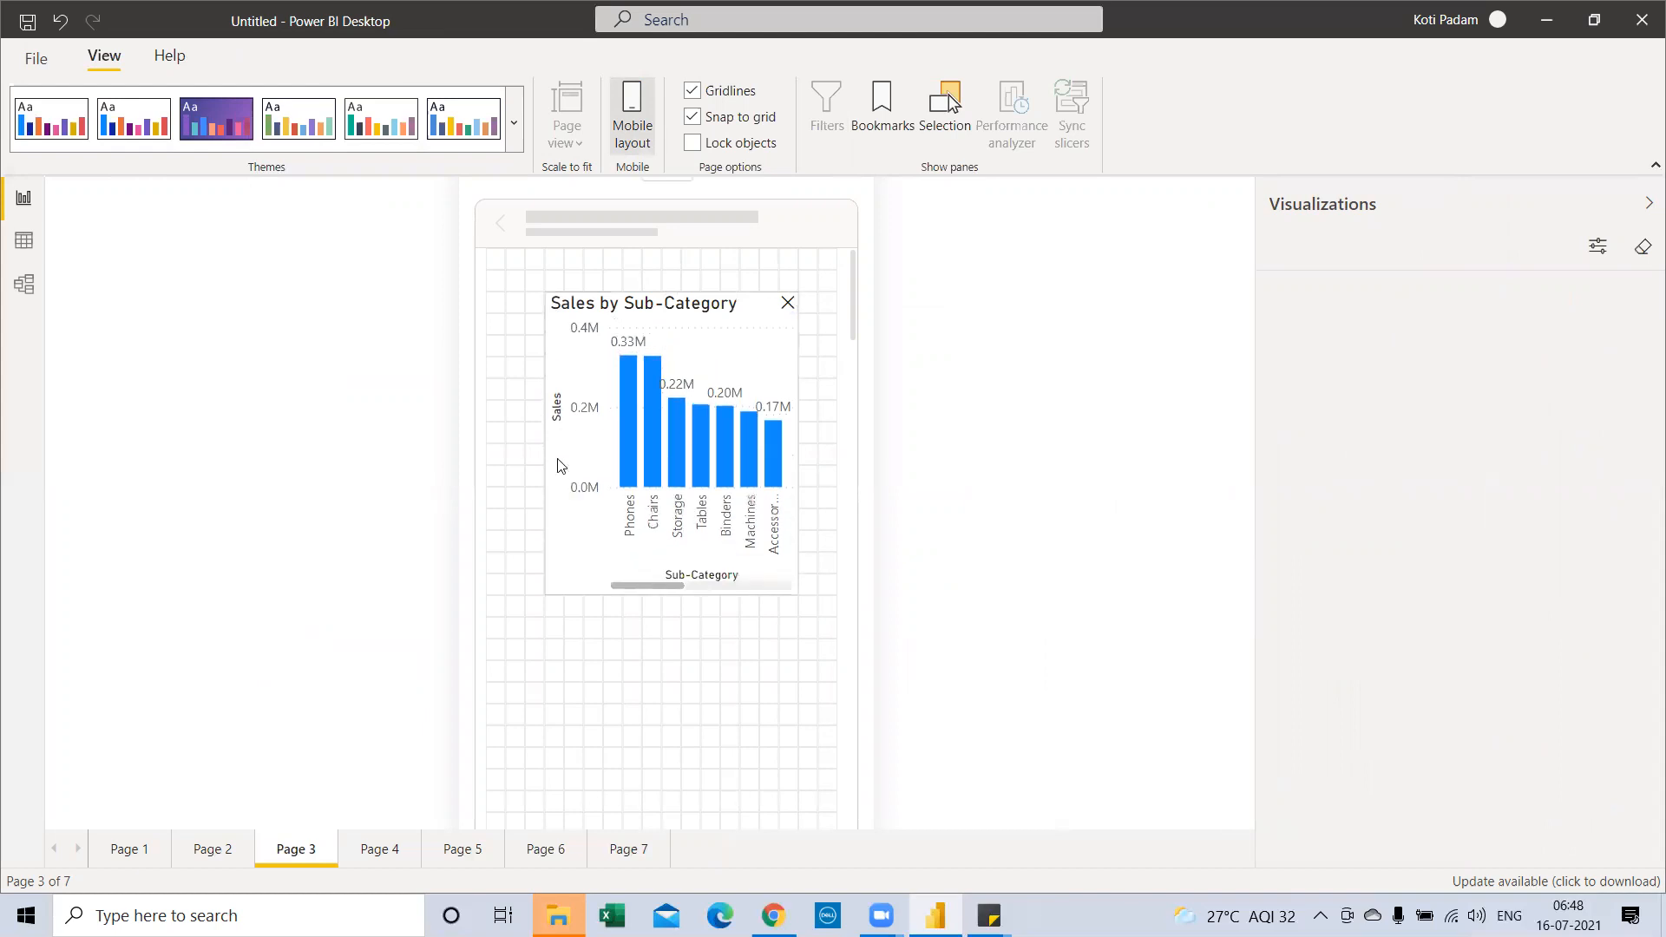
pyautogui.moveTo(544, 443); pyautogui.dragTo(487, 443)
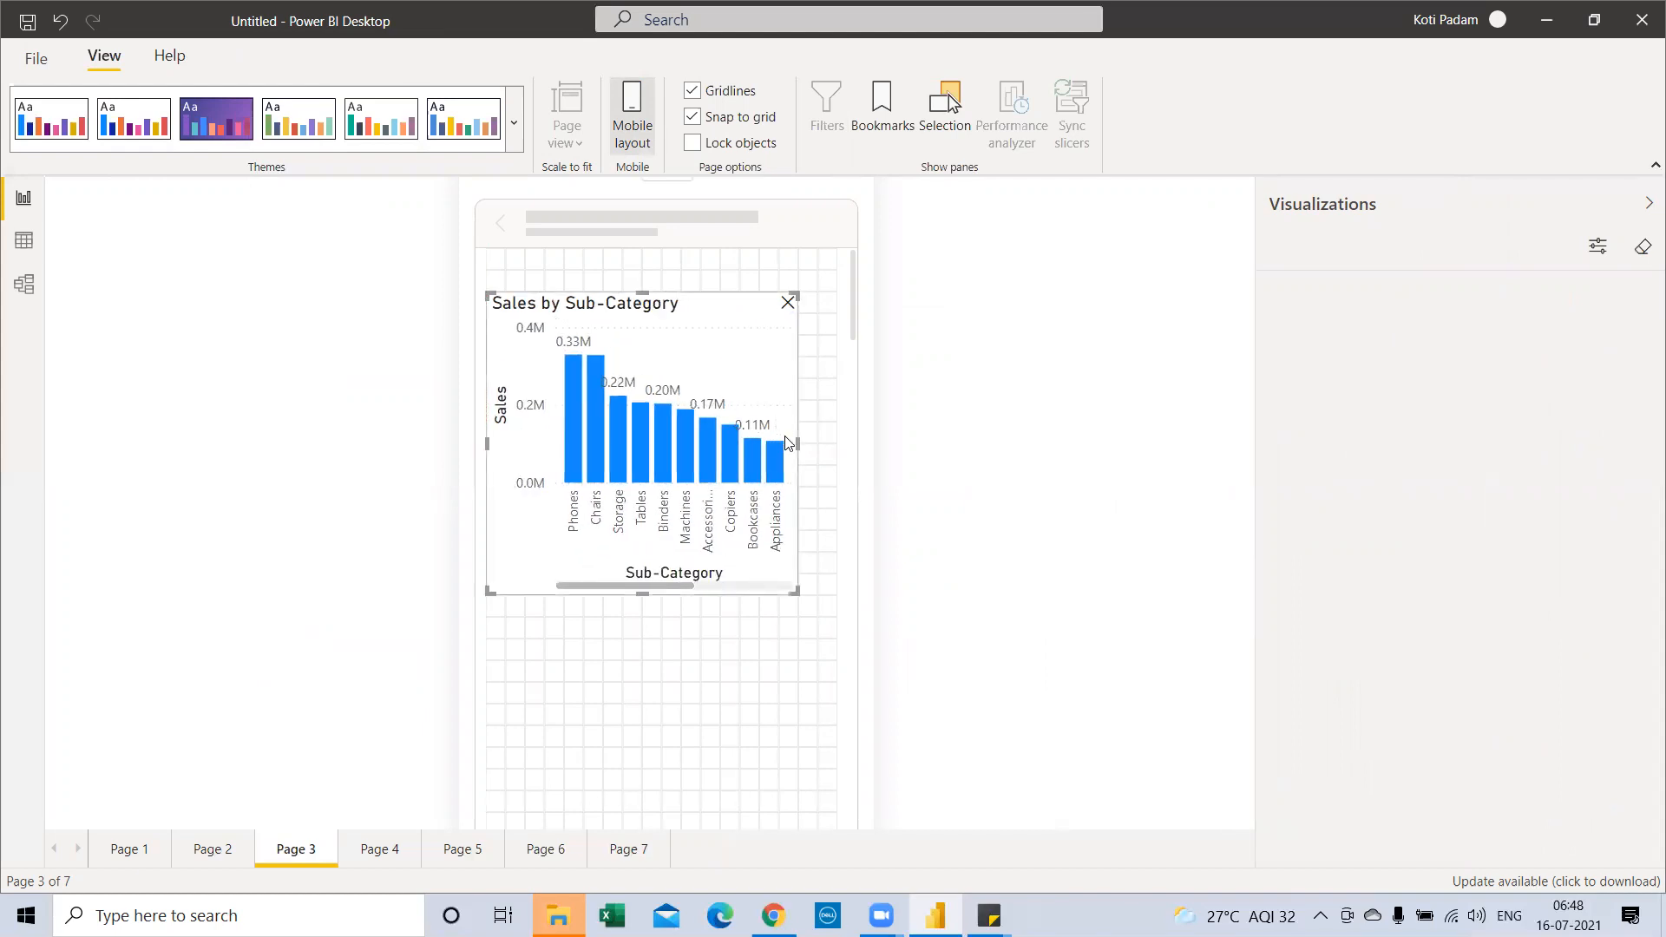
pyautogui.moveTo(798, 443); pyautogui.dragTo(841, 447)
pyautogui.moveTo(699, 327); pyautogui.dragTo(699, 269)
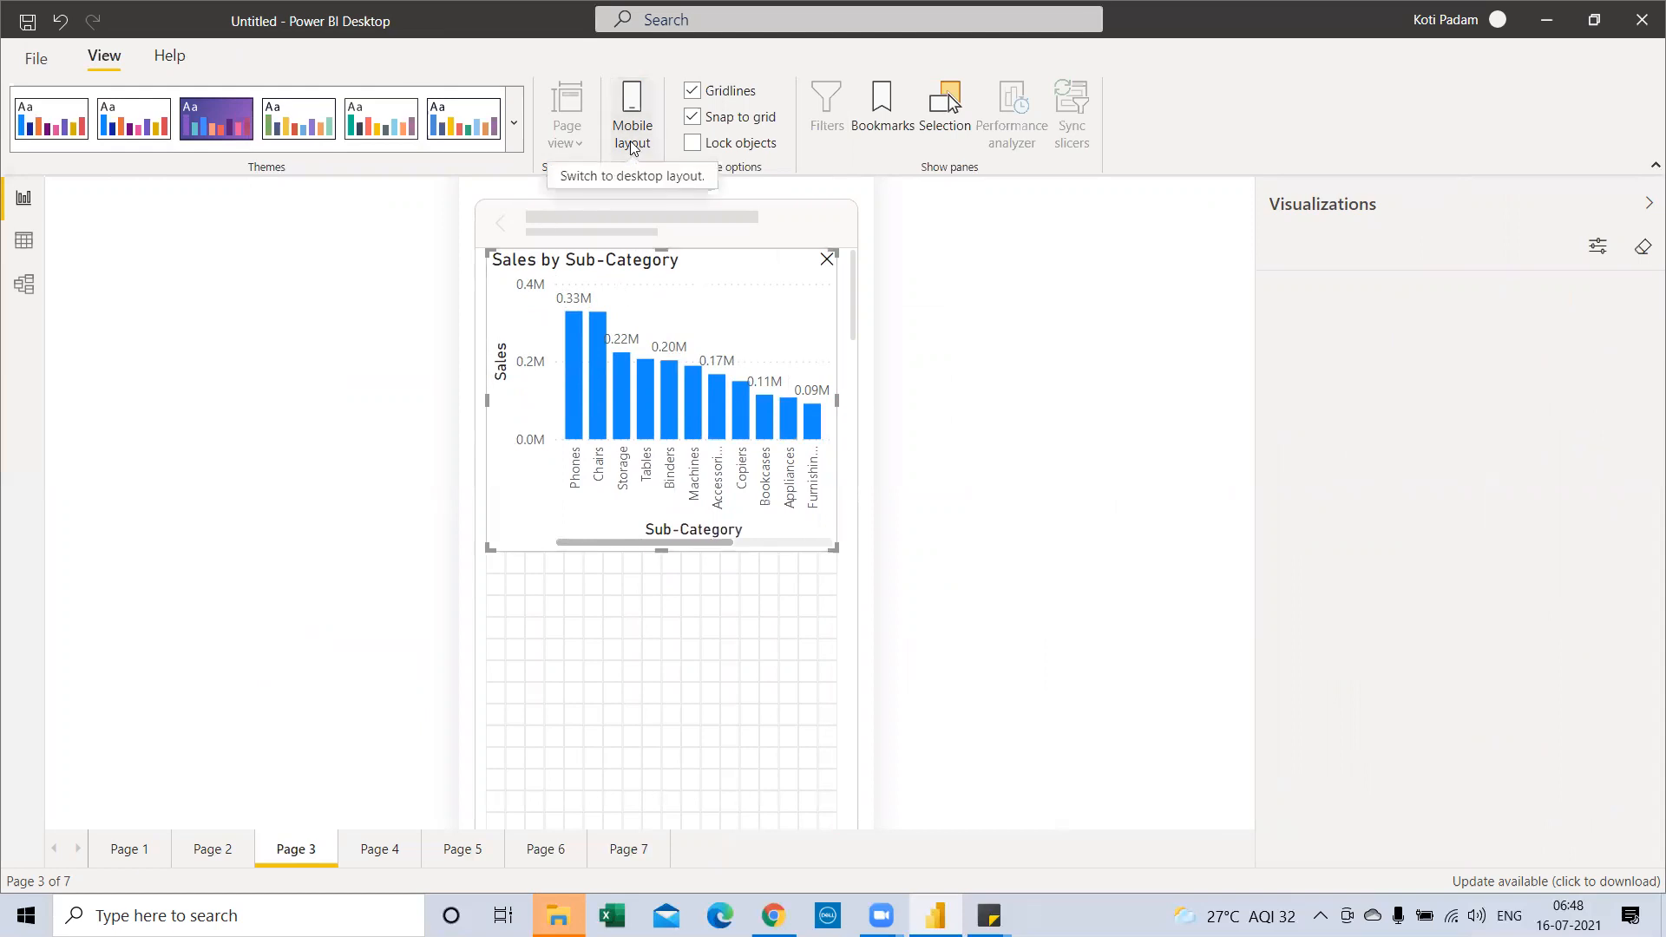
pyautogui.click(827, 261)
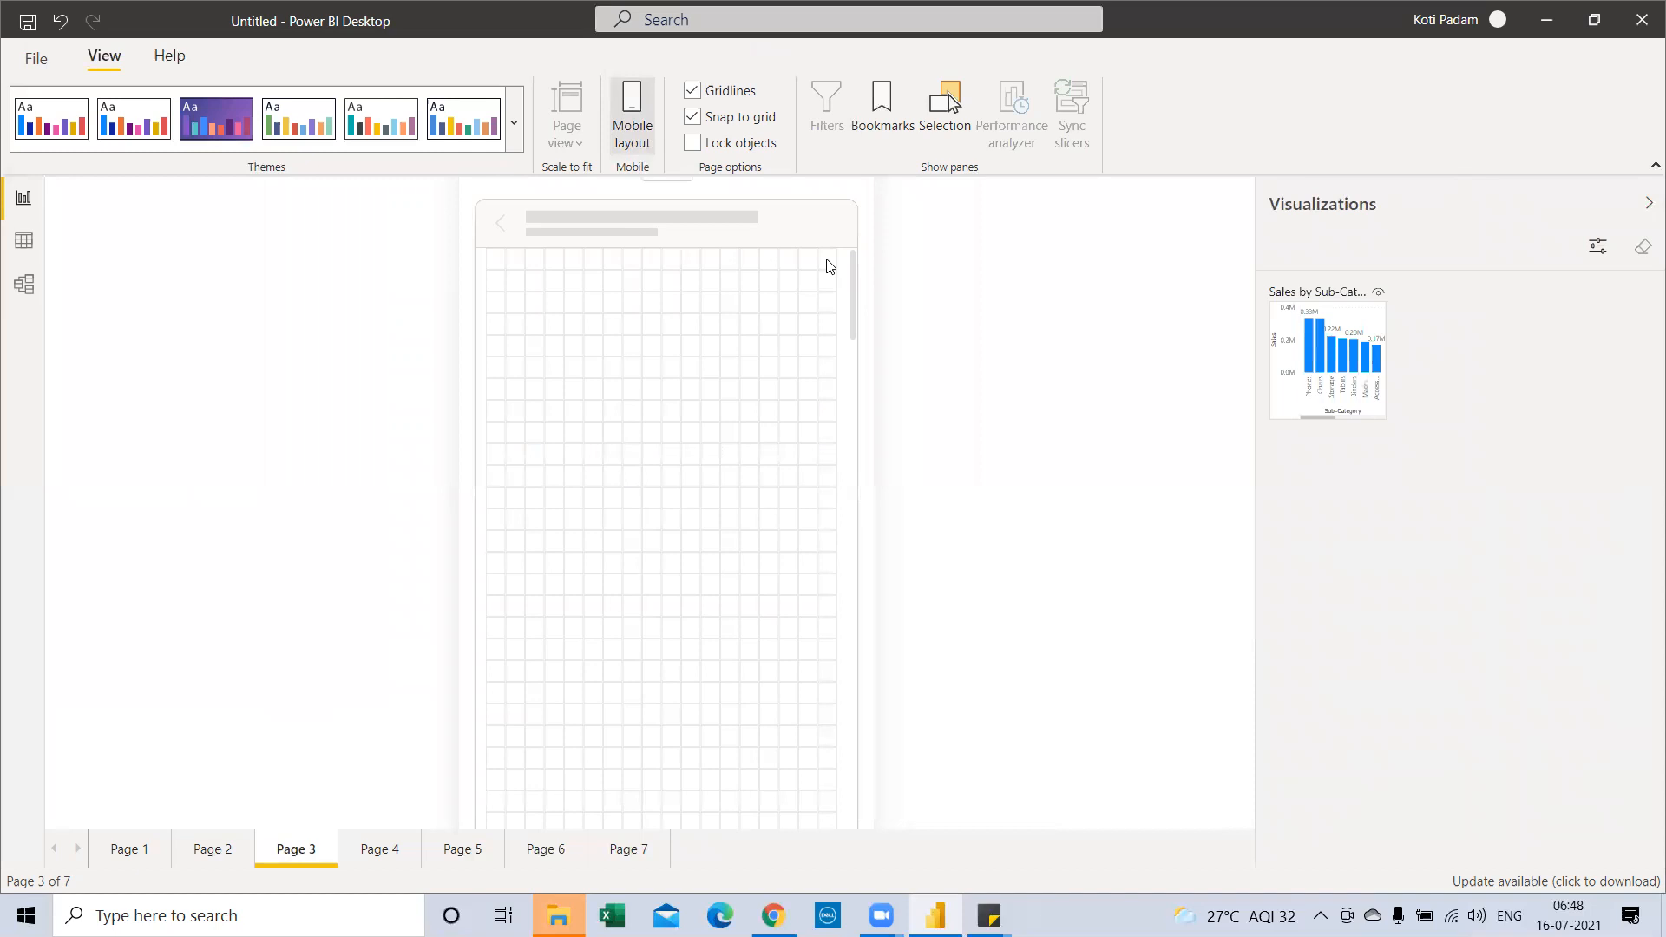
# Step: Look at Page 4 in the mobile layout and return to the desktop layout
pyautogui.click(1647, 203)
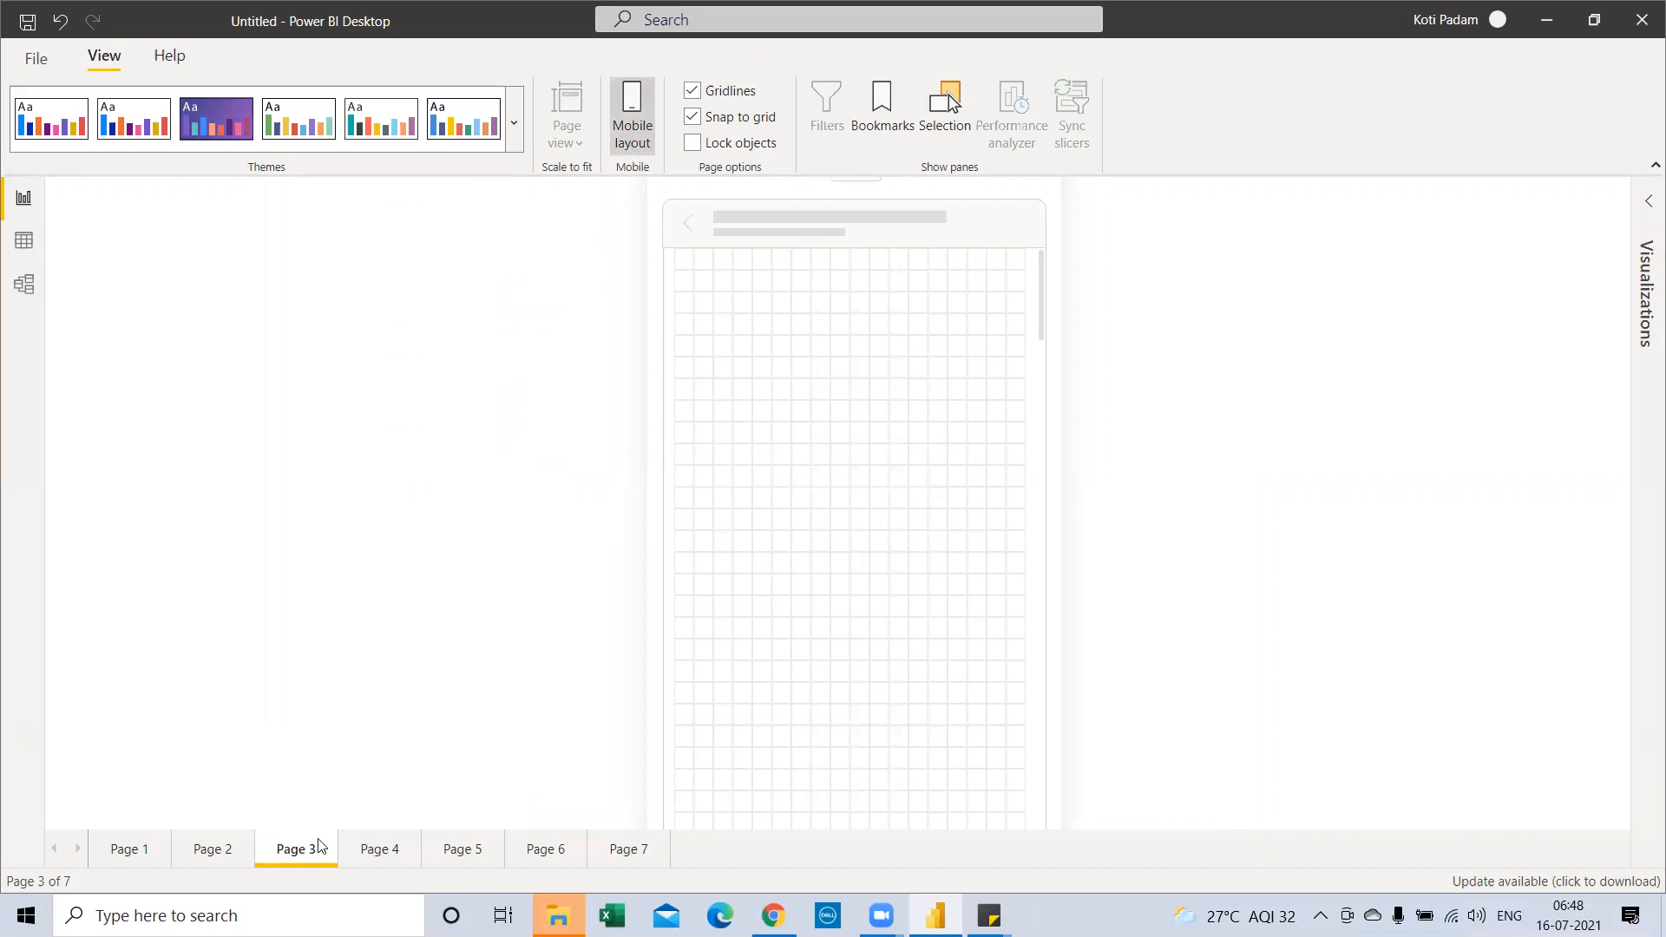
pyautogui.click(344, 851)
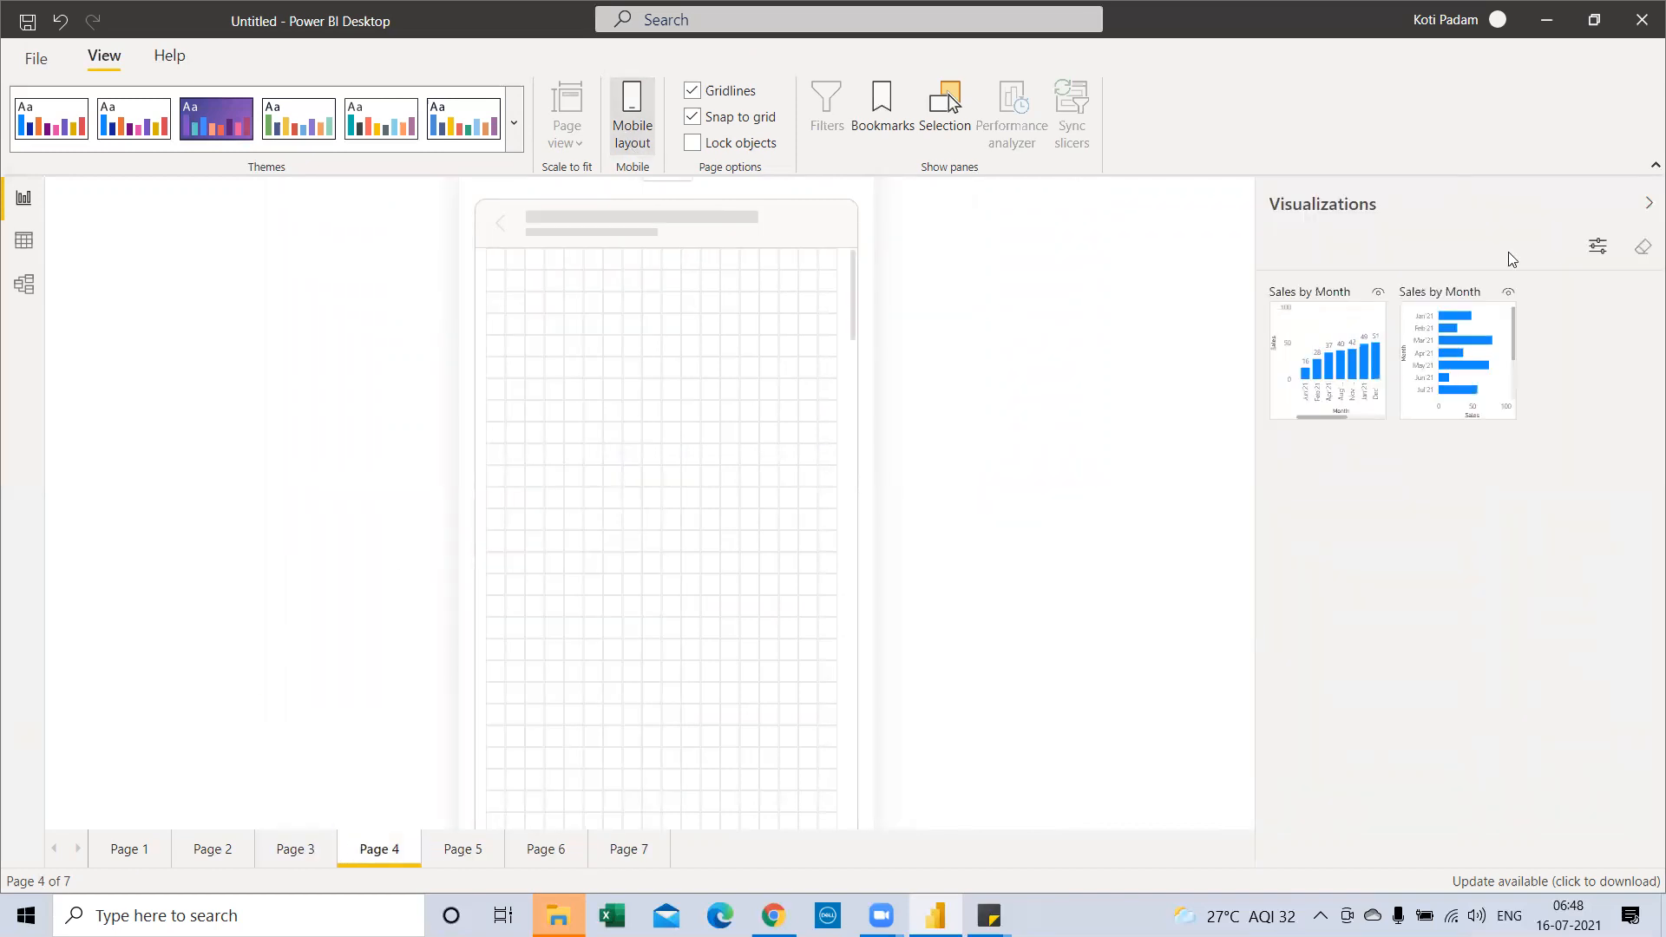
pyautogui.click(1648, 205)
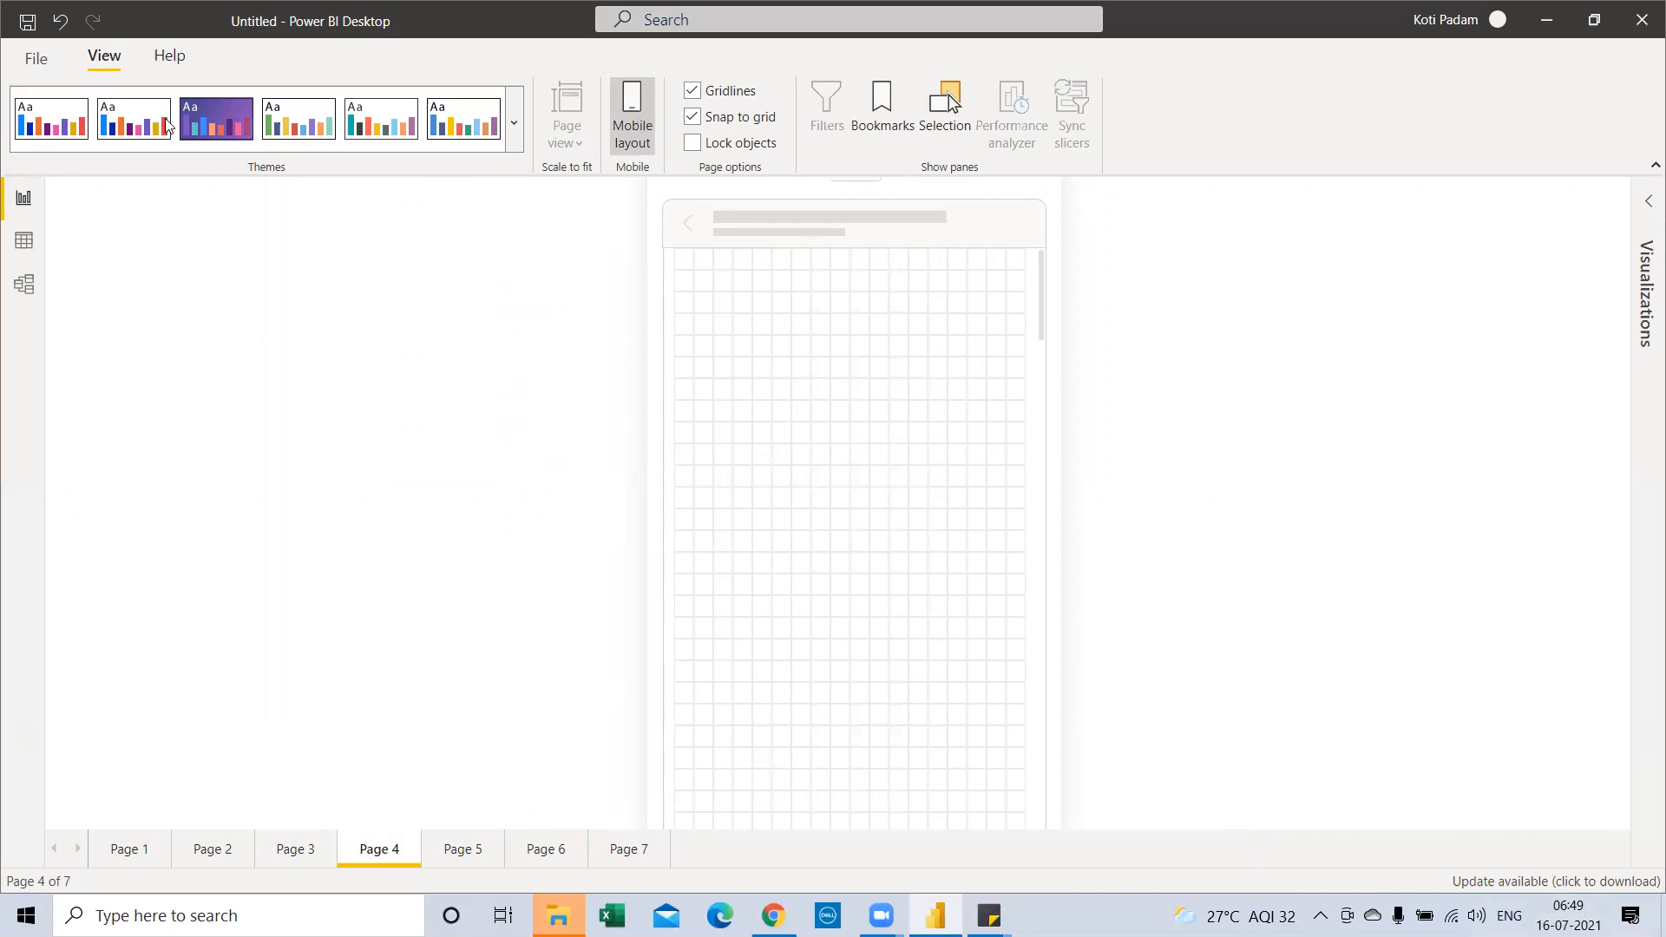
pyautogui.click(631, 148)
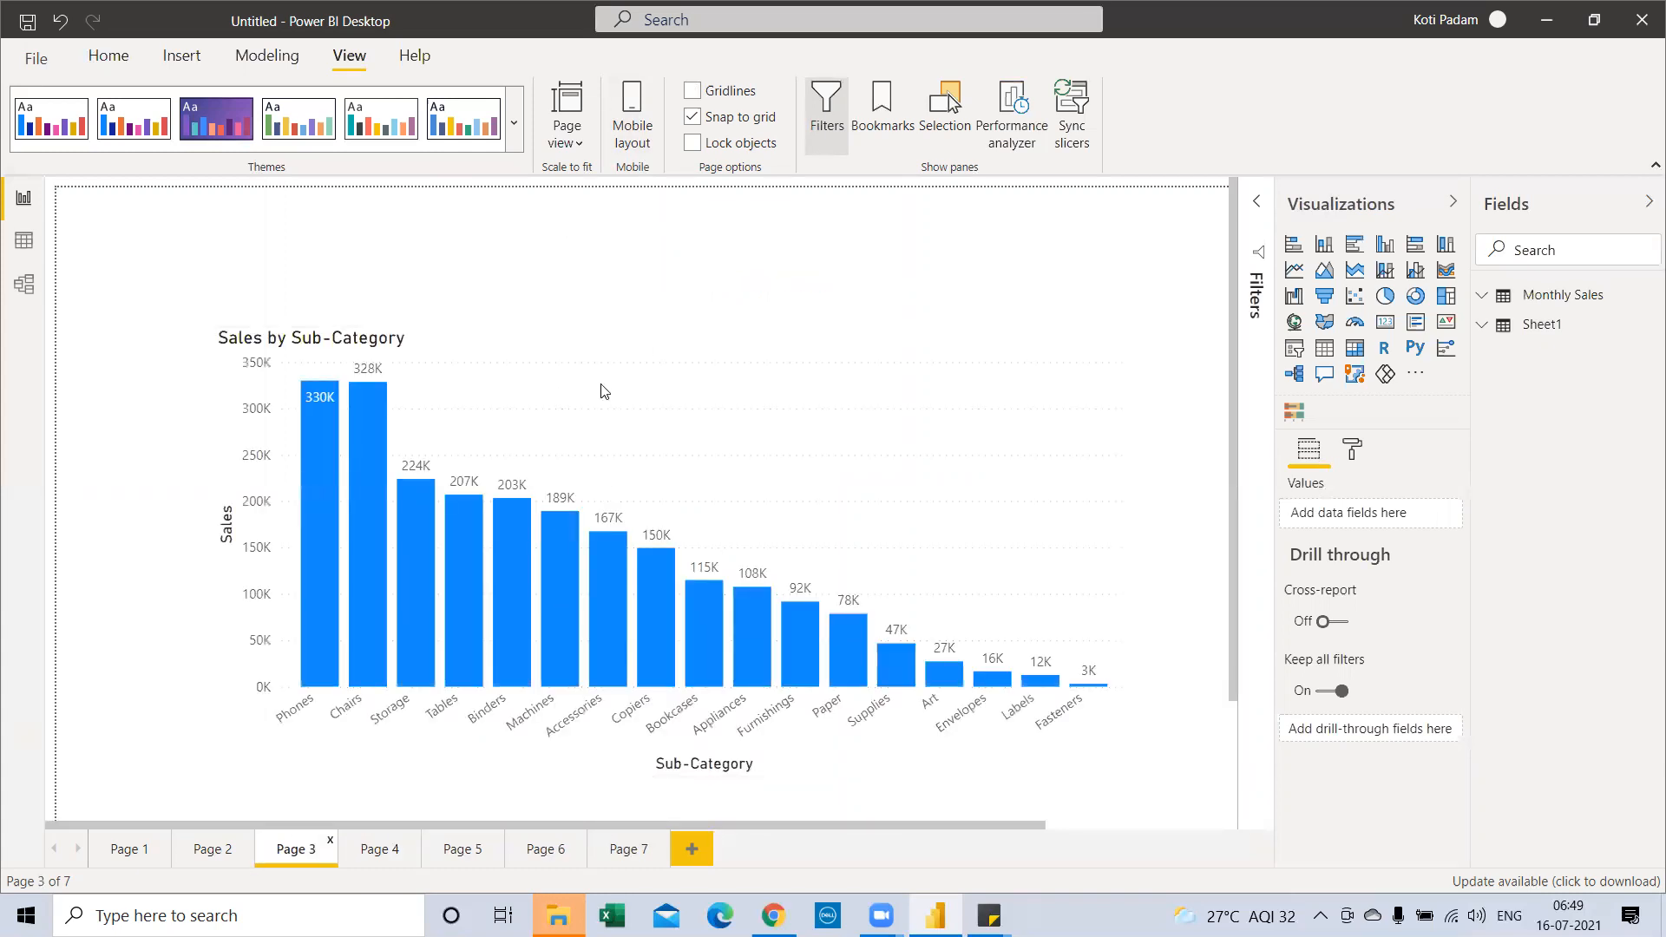
# Step: Move the Sales by Sub-Category chart to Page 3's upper-left corner and narrow it to about half its width
pyautogui.moveTo(488, 339); pyautogui.dragTo(358, 207)
pyautogui.moveTo(510, 211); pyautogui.dragTo(511, 253)
pyautogui.moveTo(1000, 436); pyautogui.dragTo(566, 442)
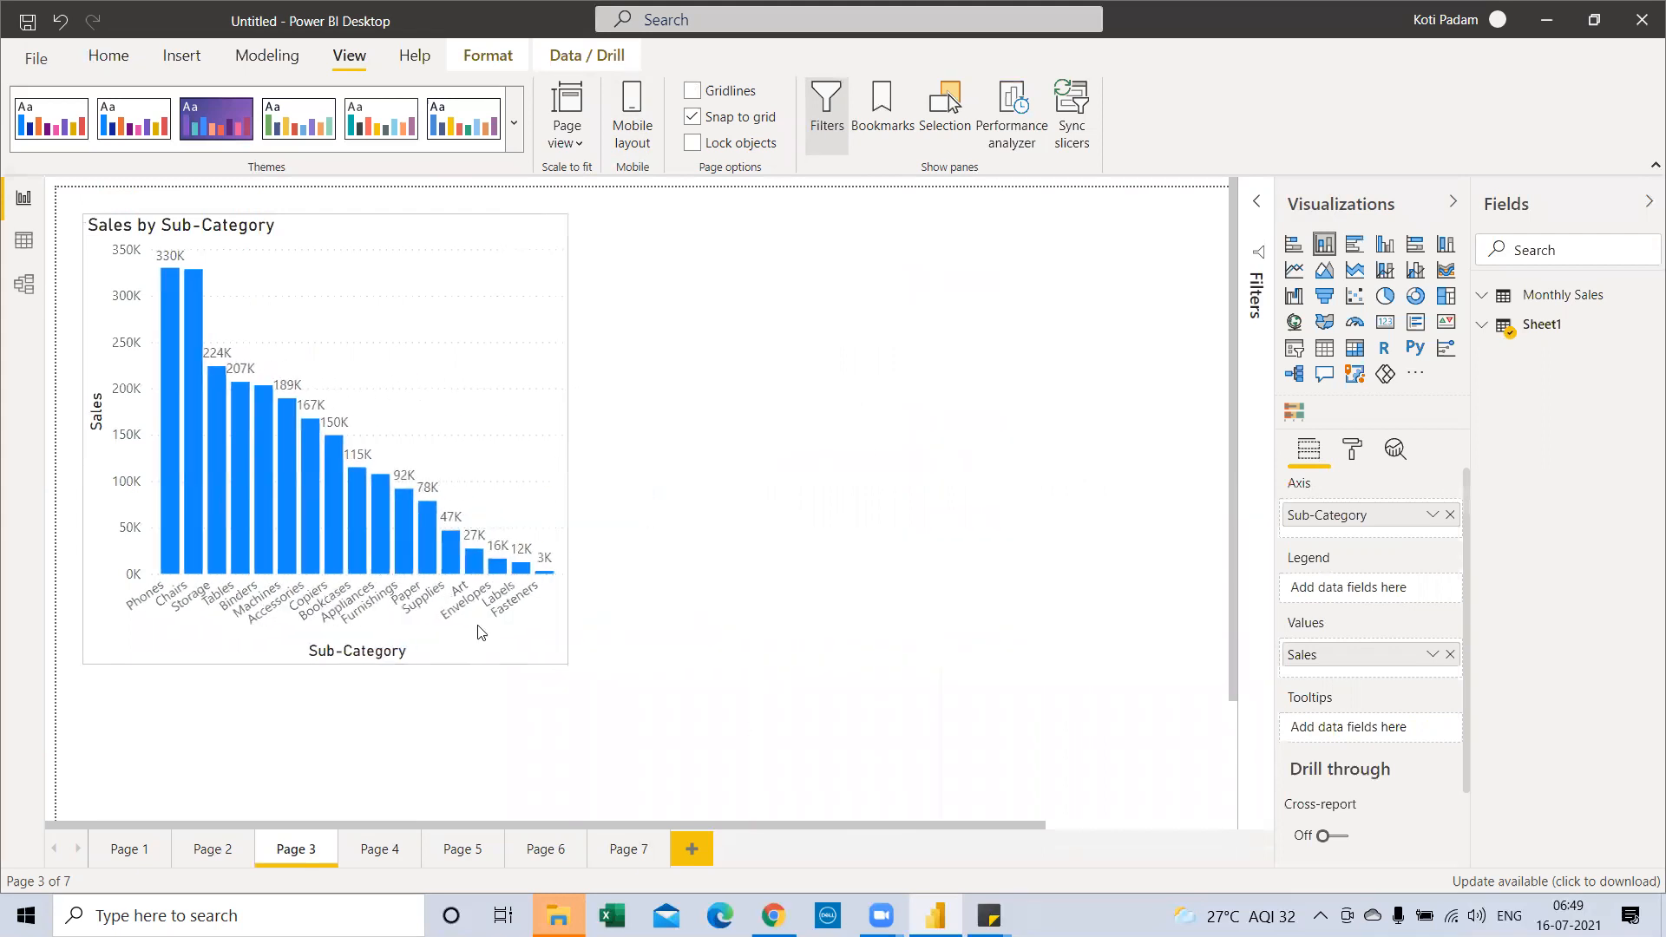
# Step: Open Page 4 and try the page gridlines behind its two charts, hiding them again
pyautogui.doubleClick(388, 851)
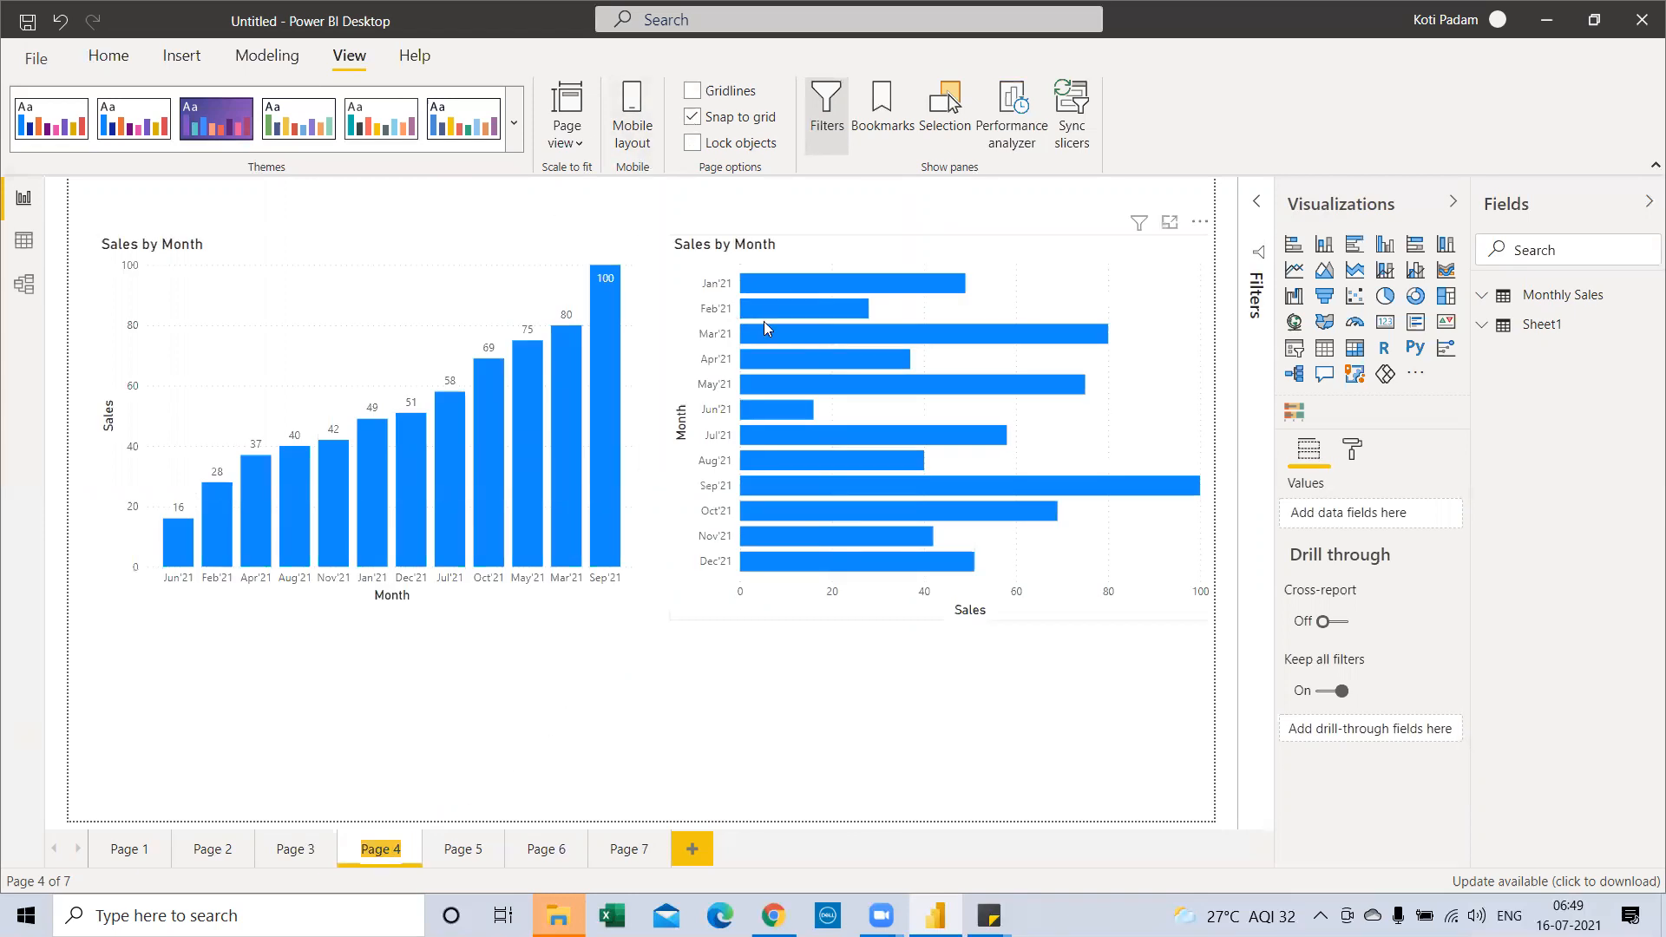
pyautogui.click(697, 97)
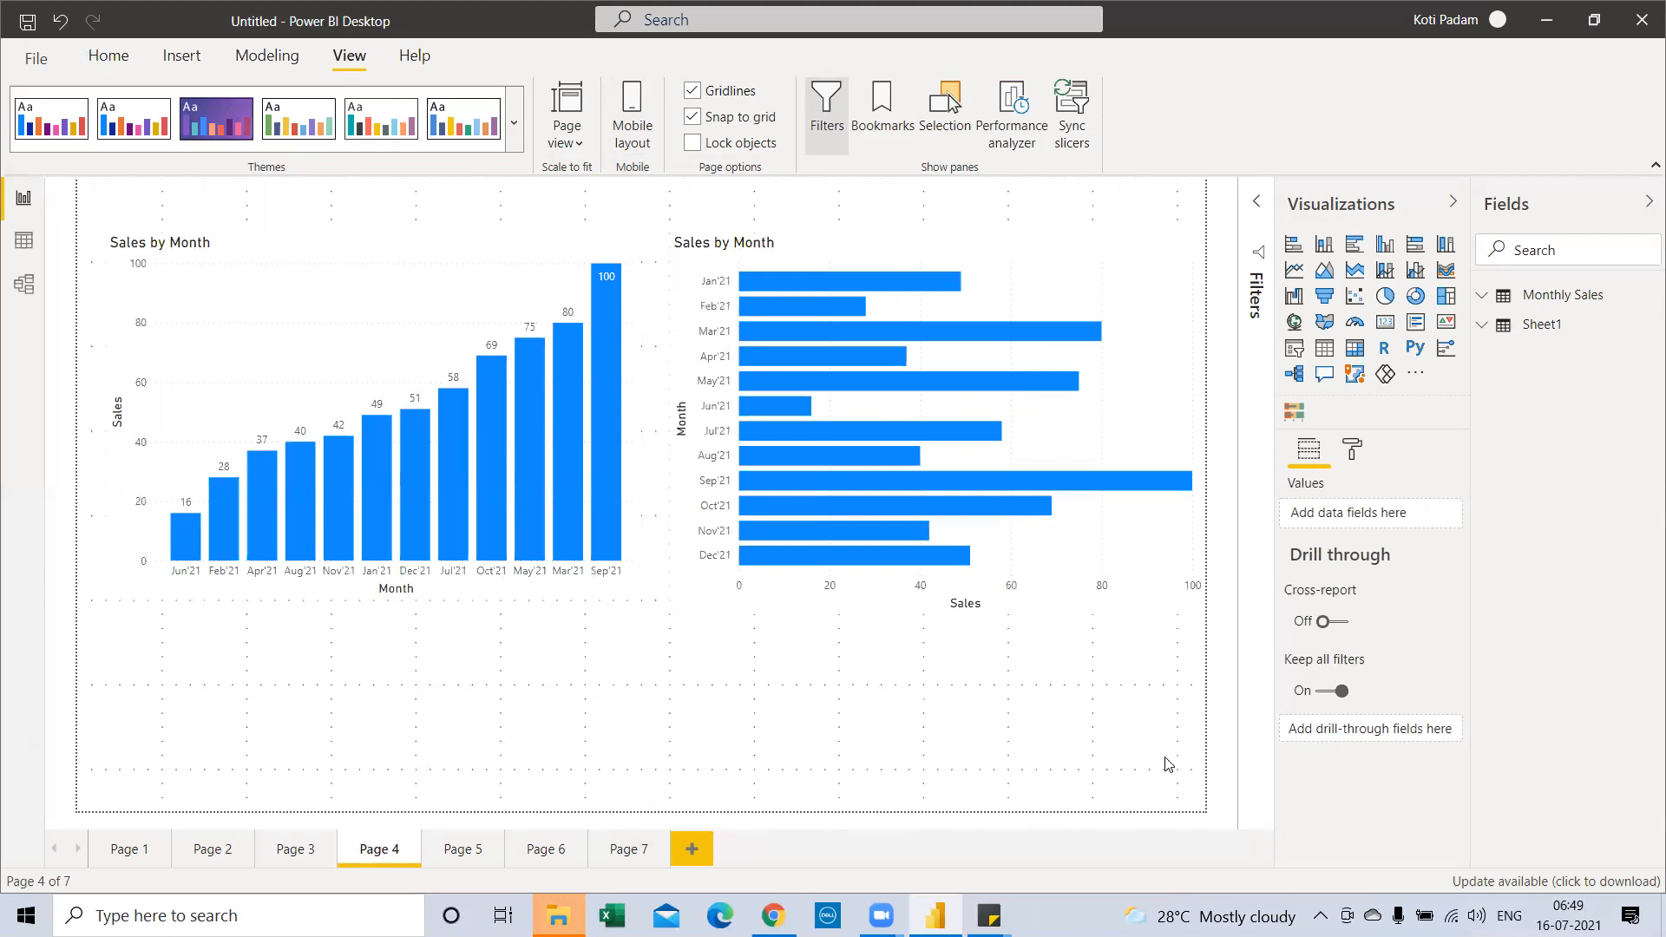
pyautogui.click(692, 92)
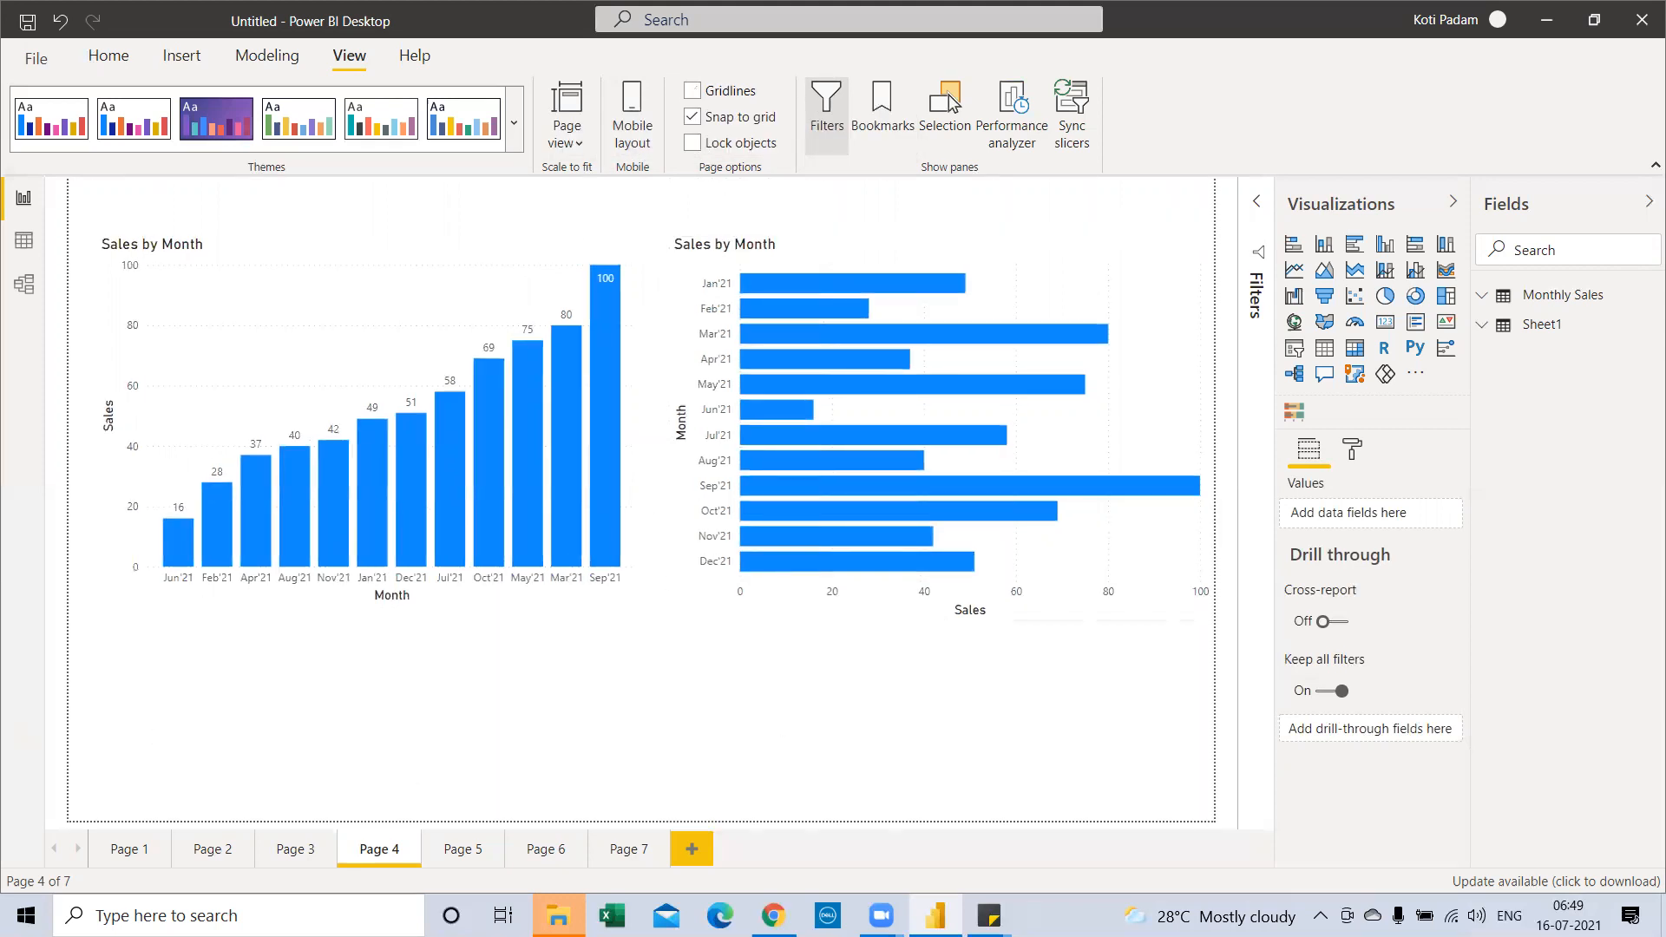
# Step: Switch to the Windows desktop and open the DD Excel workbook
pyautogui.moveTo(773, 915)
pyautogui.press('super+d')
pyautogui.click(439, 407)
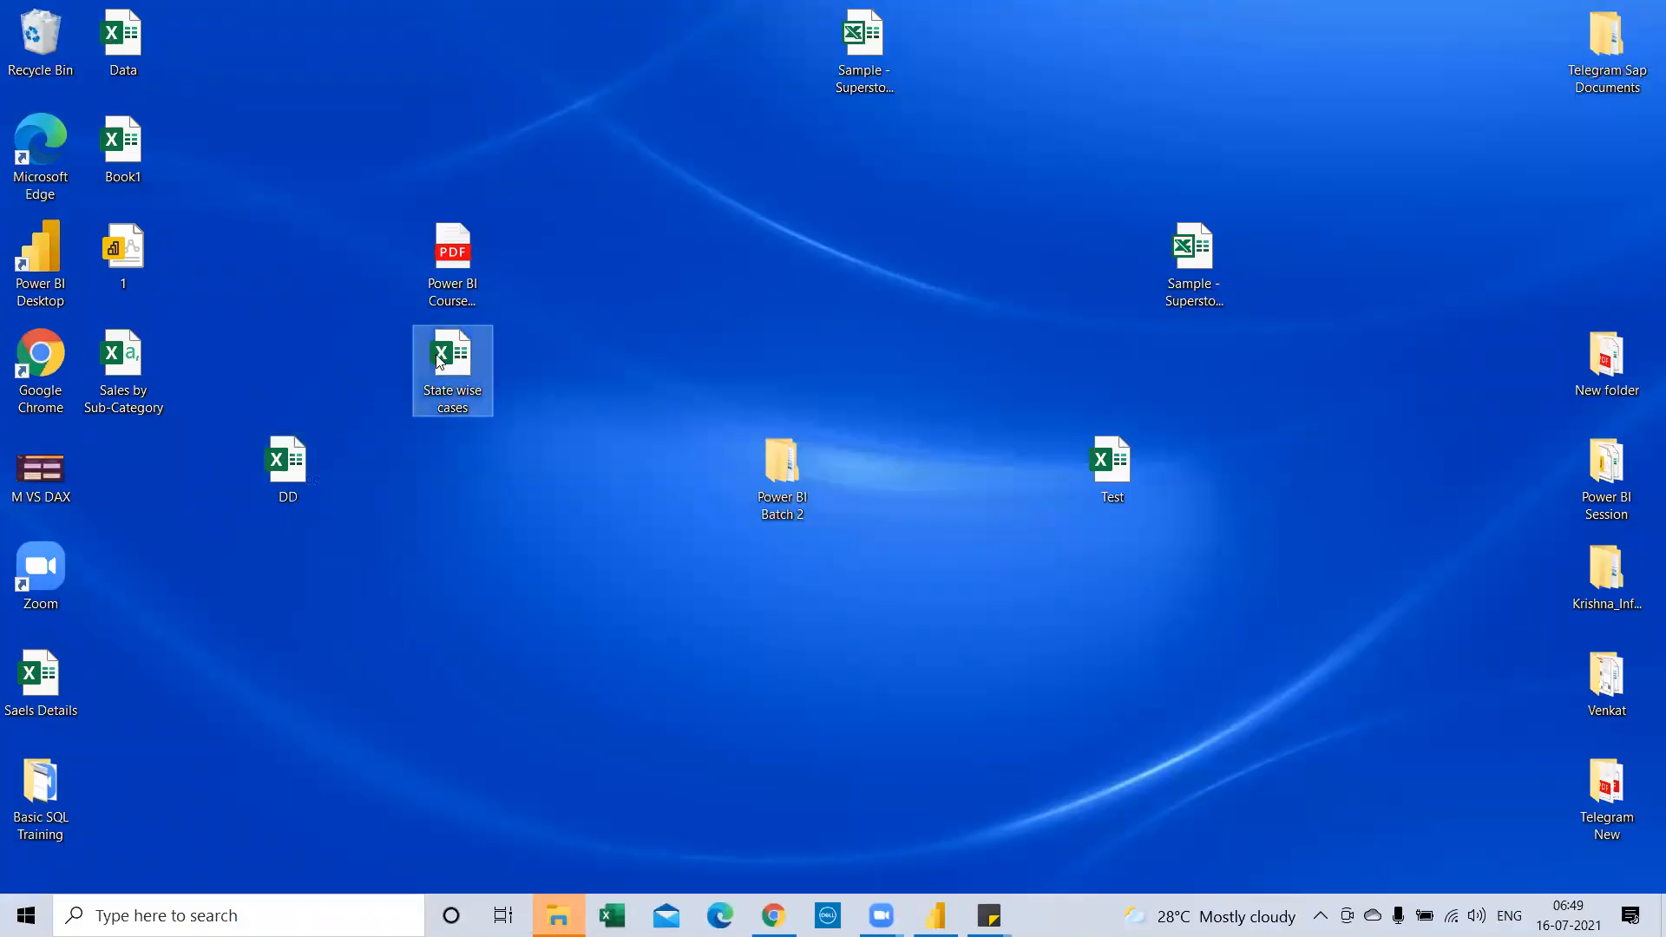
pyautogui.click(296, 483)
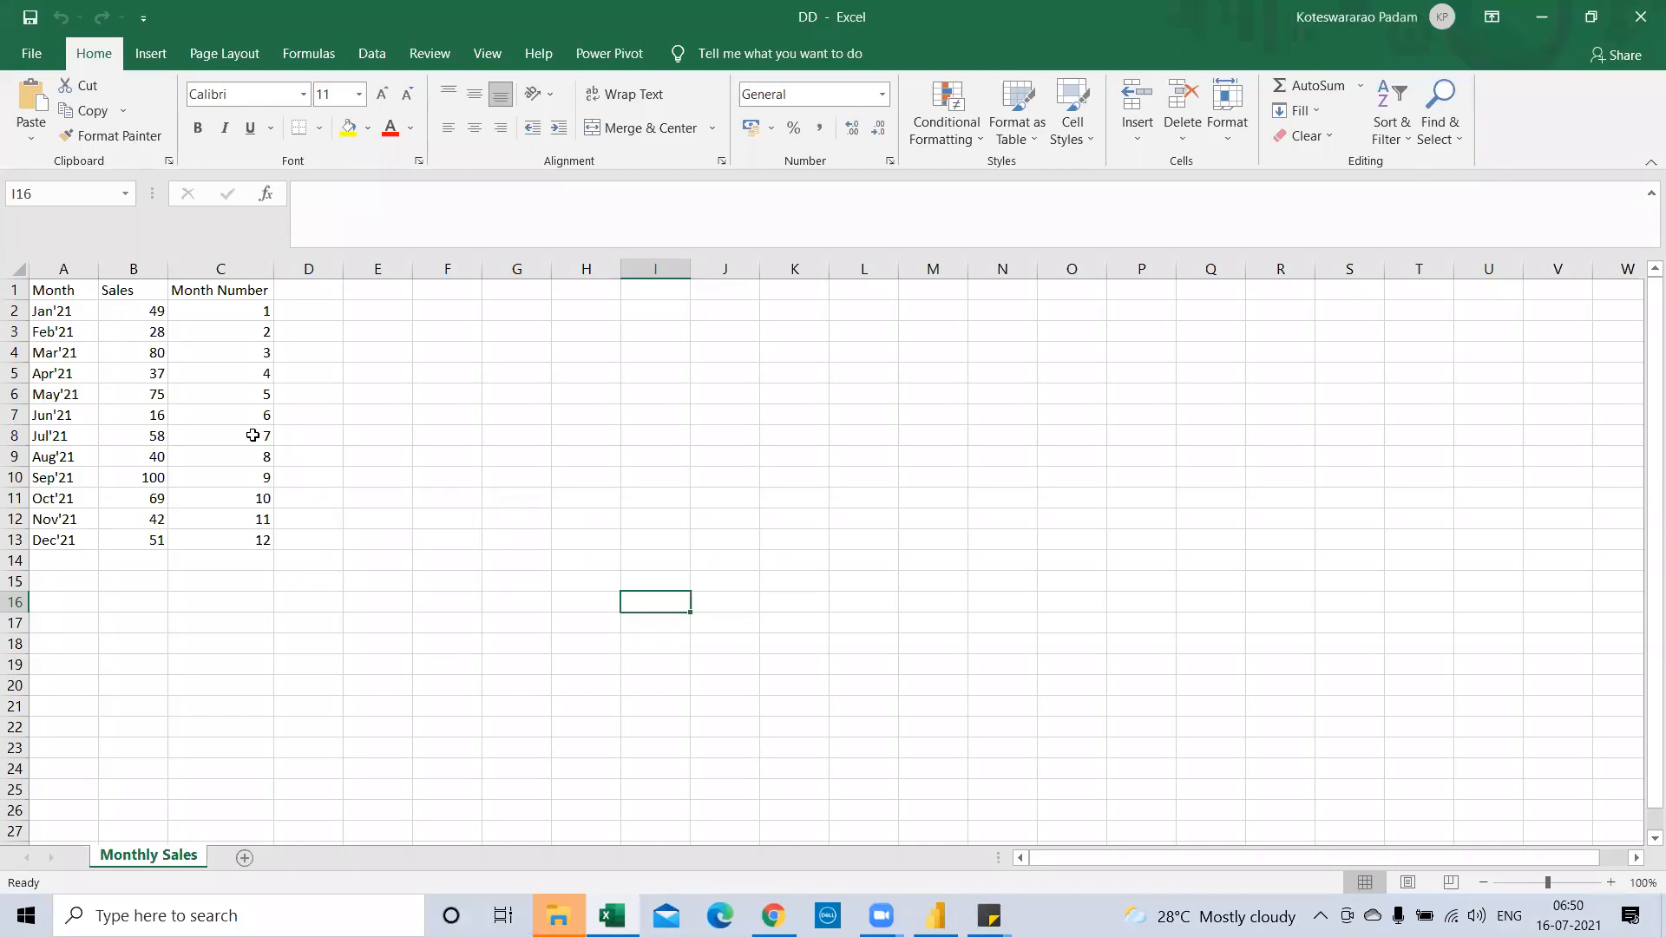
# Step: Copy the Monthly Sales table A1:C13 to cell G5 of a new sheet and fit the Month Number column's width
pyautogui.moveTo(62, 292); pyautogui.dragTo(238, 539)
pyautogui.hotkey('ctrl', 'c')
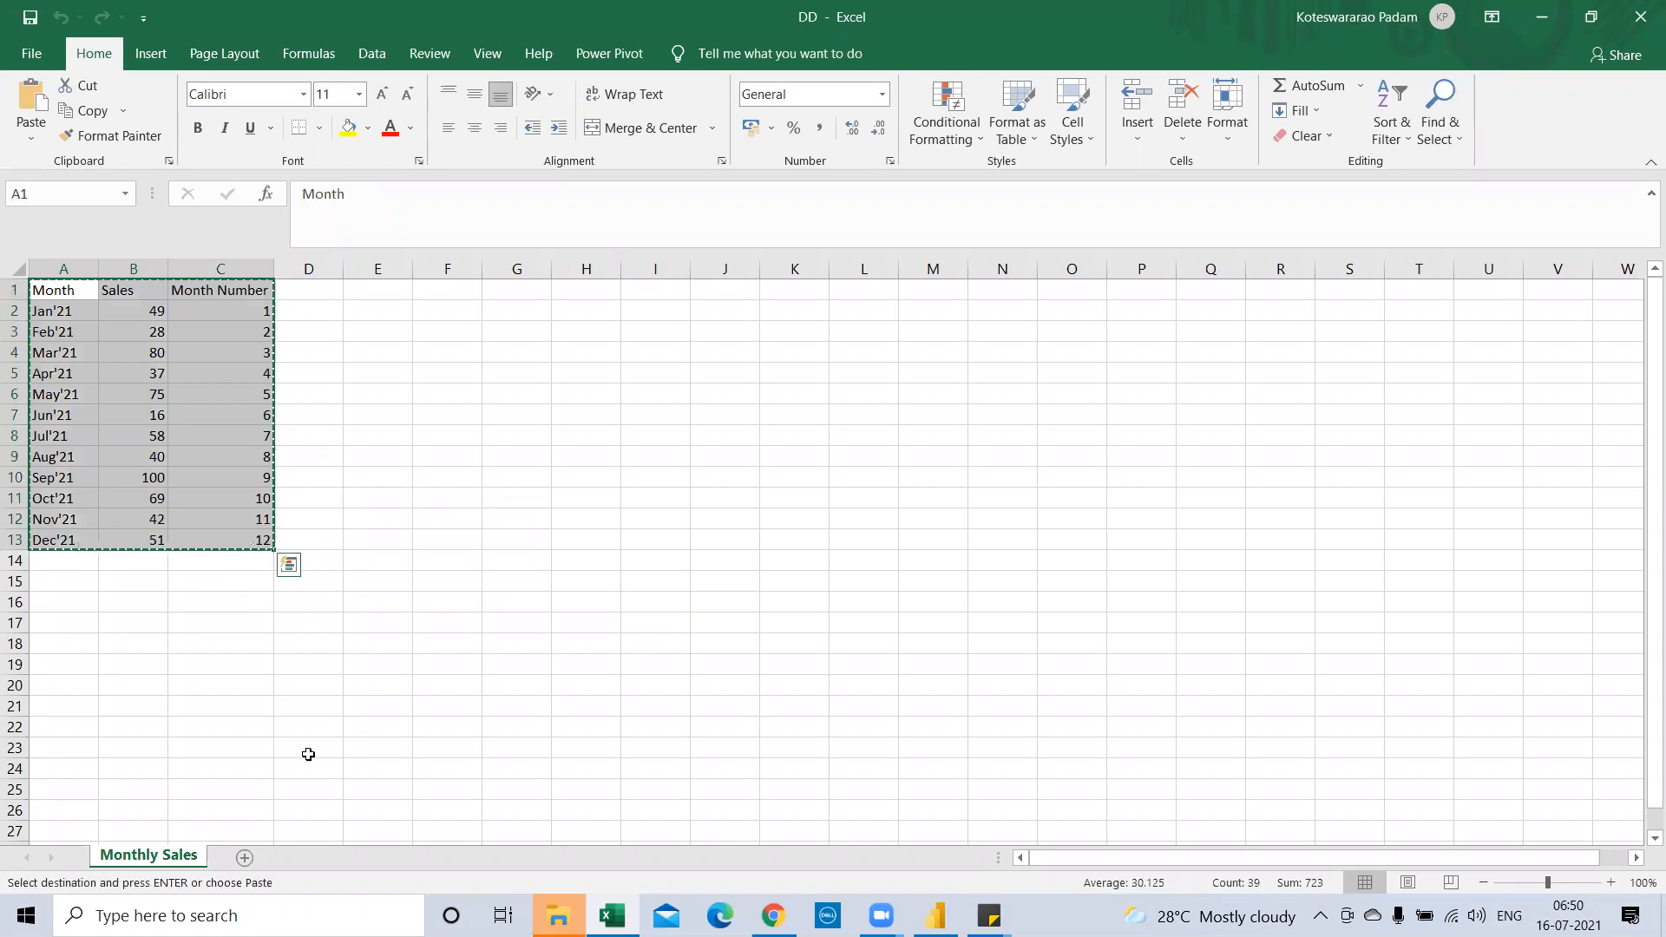
pyautogui.click(243, 859)
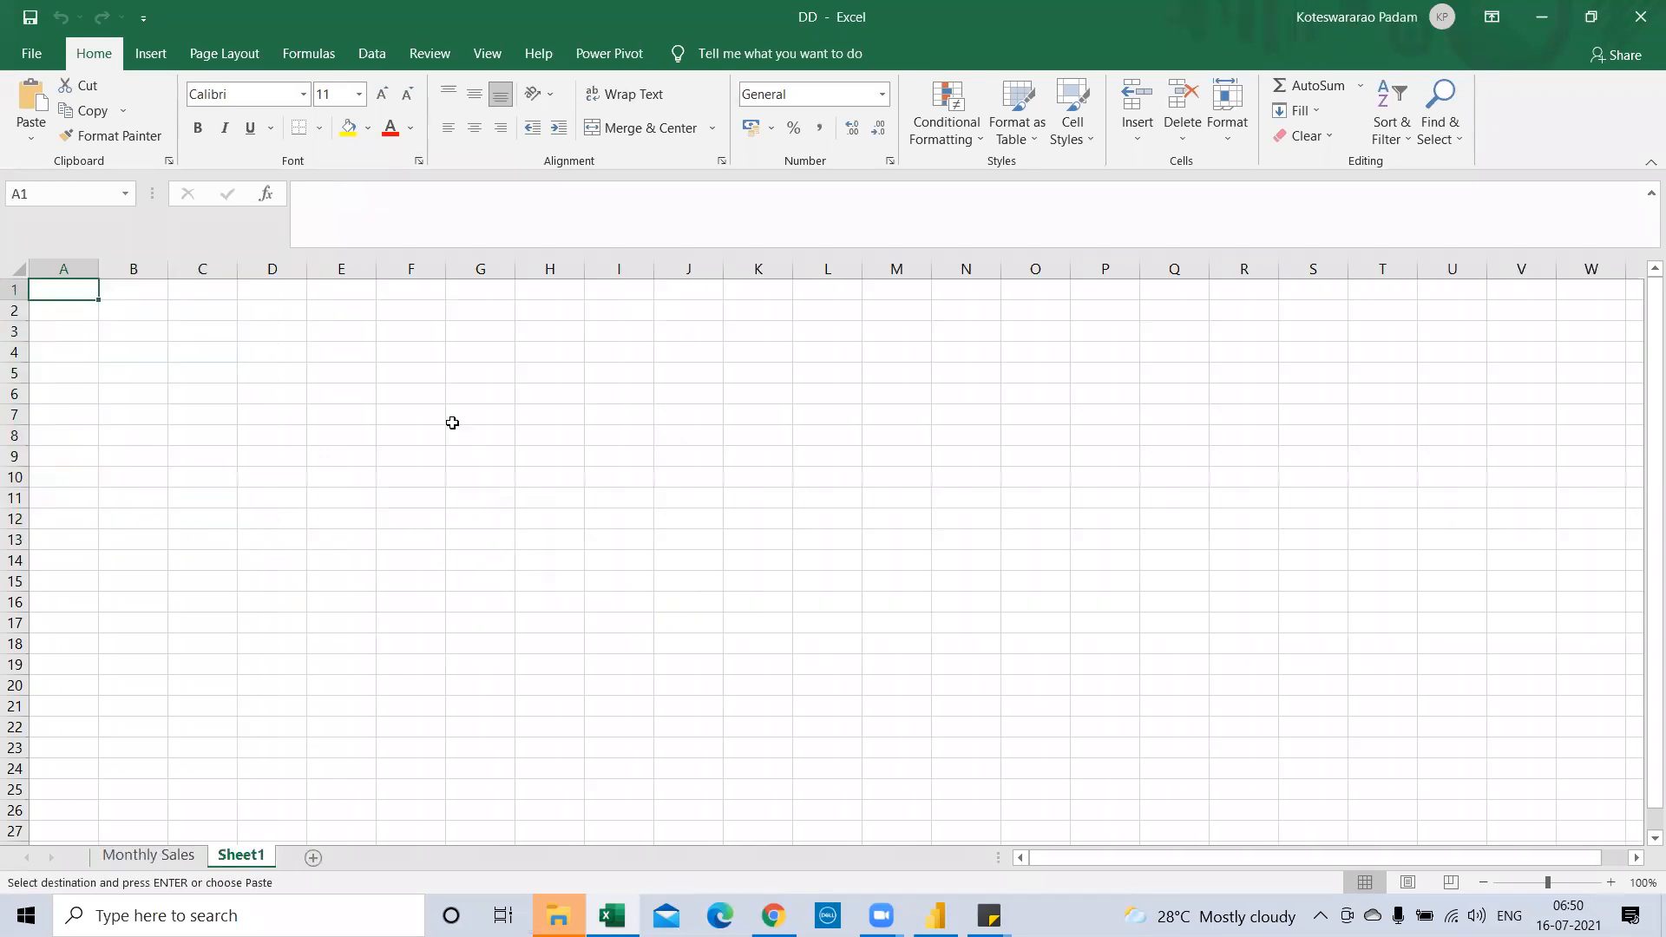
pyautogui.click(477, 380)
pyautogui.hotkey('ctrl', 'v')
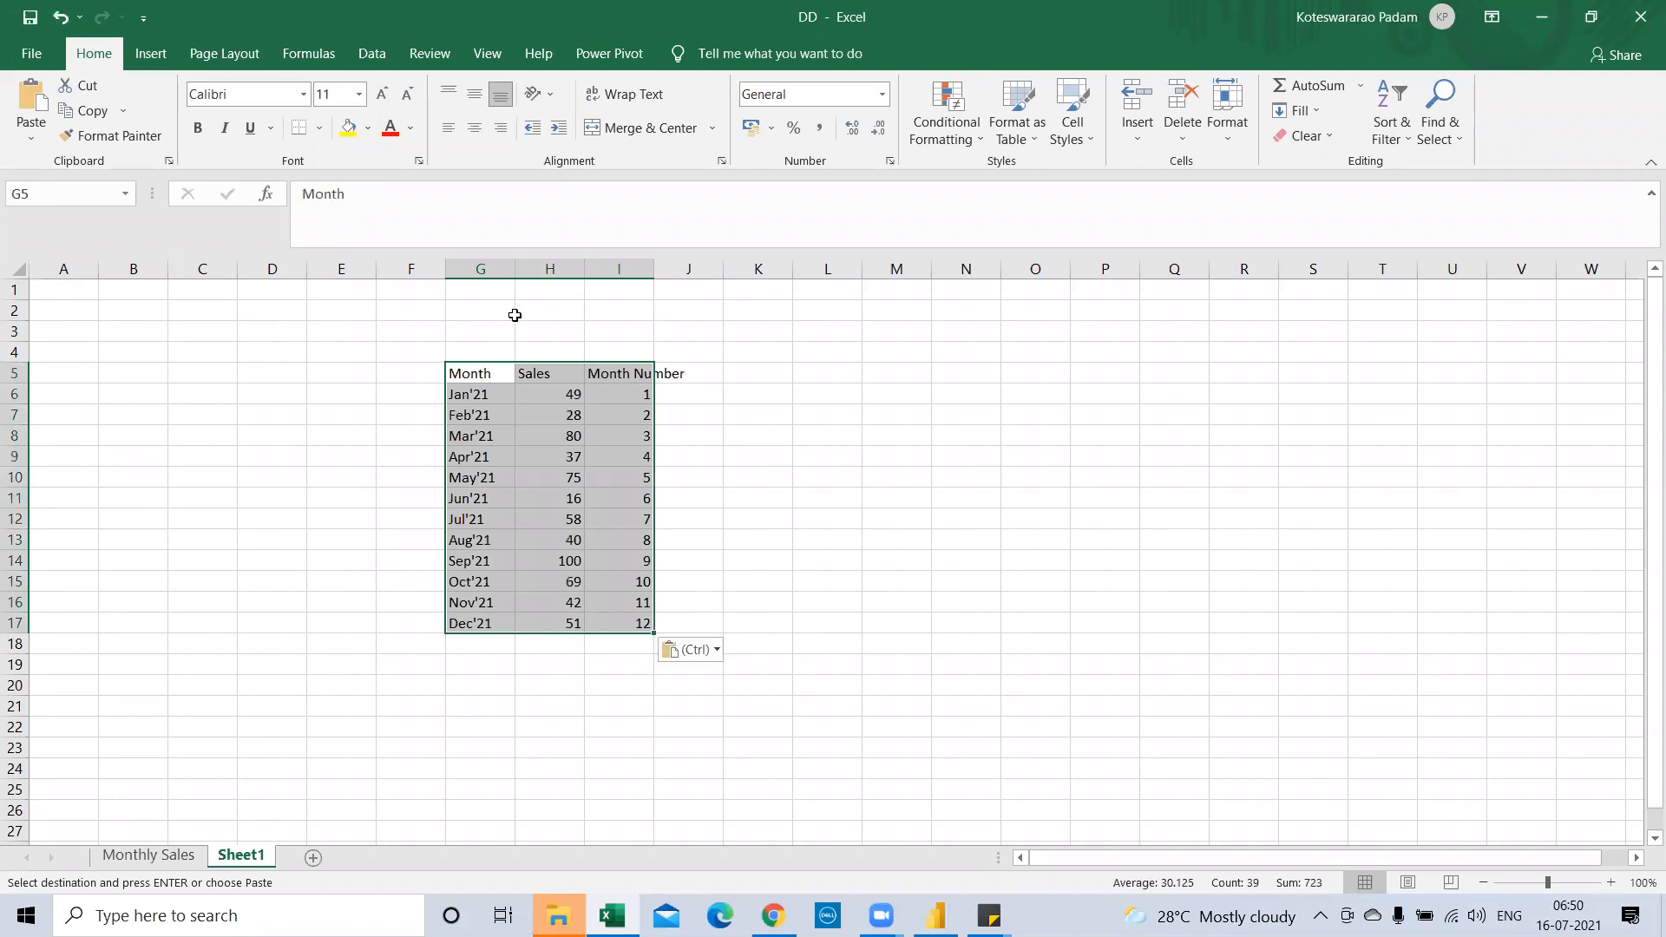
pyautogui.doubleClick(648, 268)
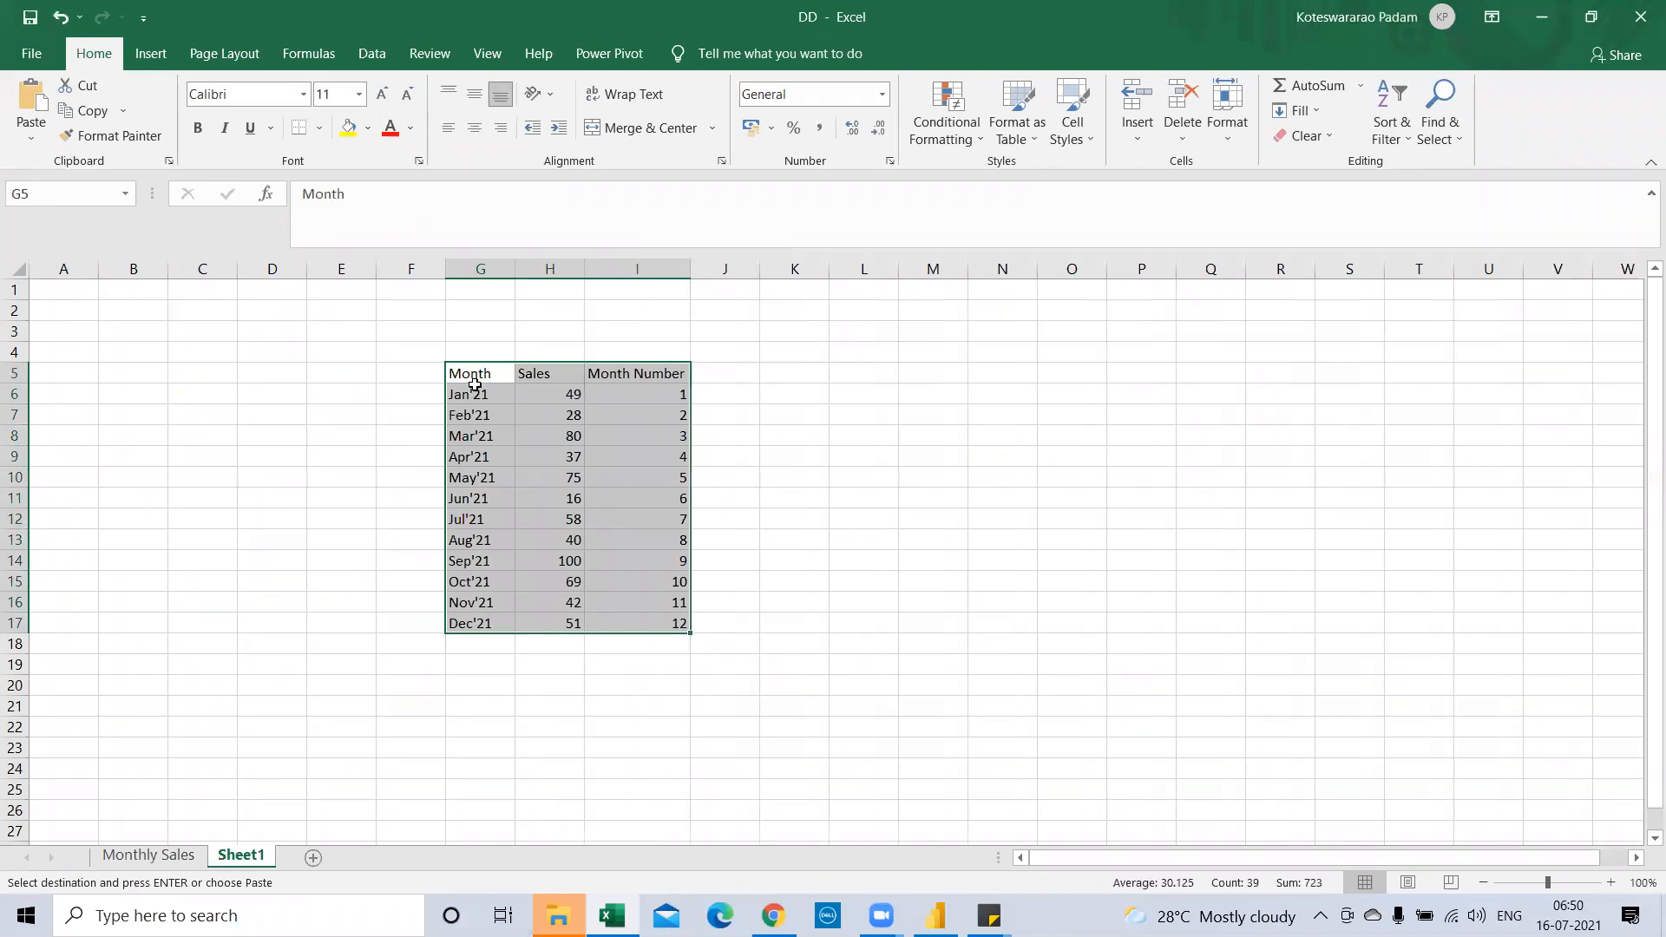
# Step: Make the header row G5:I5 bold and give it a light blue fill
pyautogui.keyDown('shift'); pyautogui.click(636, 374); pyautogui.keyUp('shift')
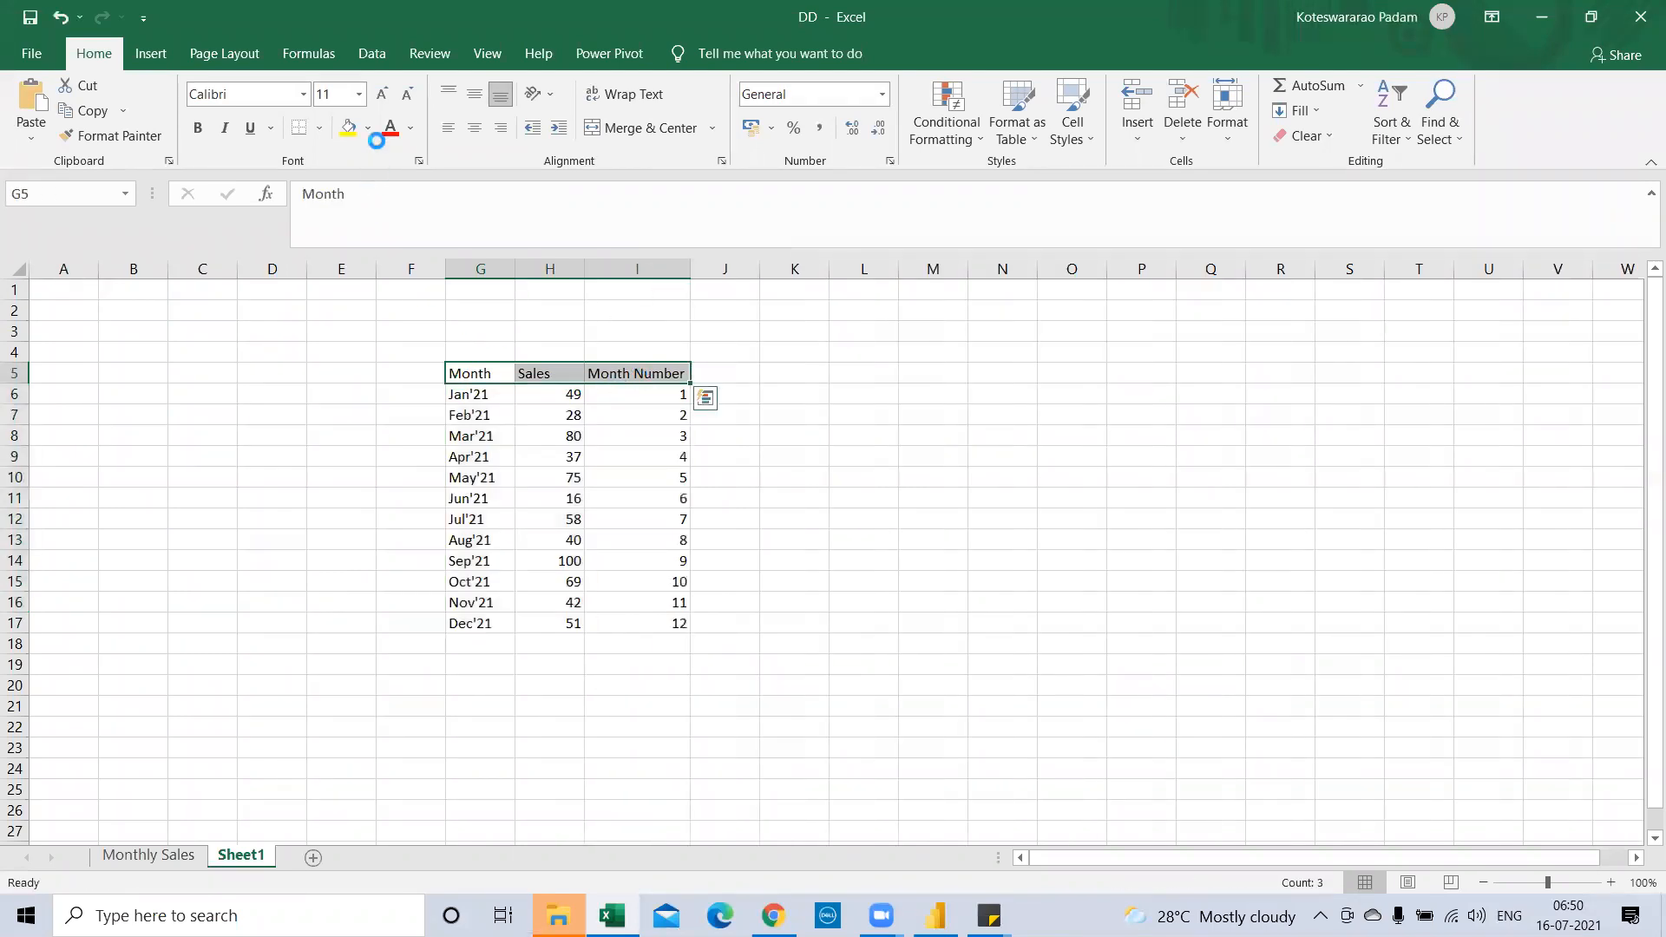
pyautogui.hotkey('ctrl', 'b')
pyautogui.click(371, 135)
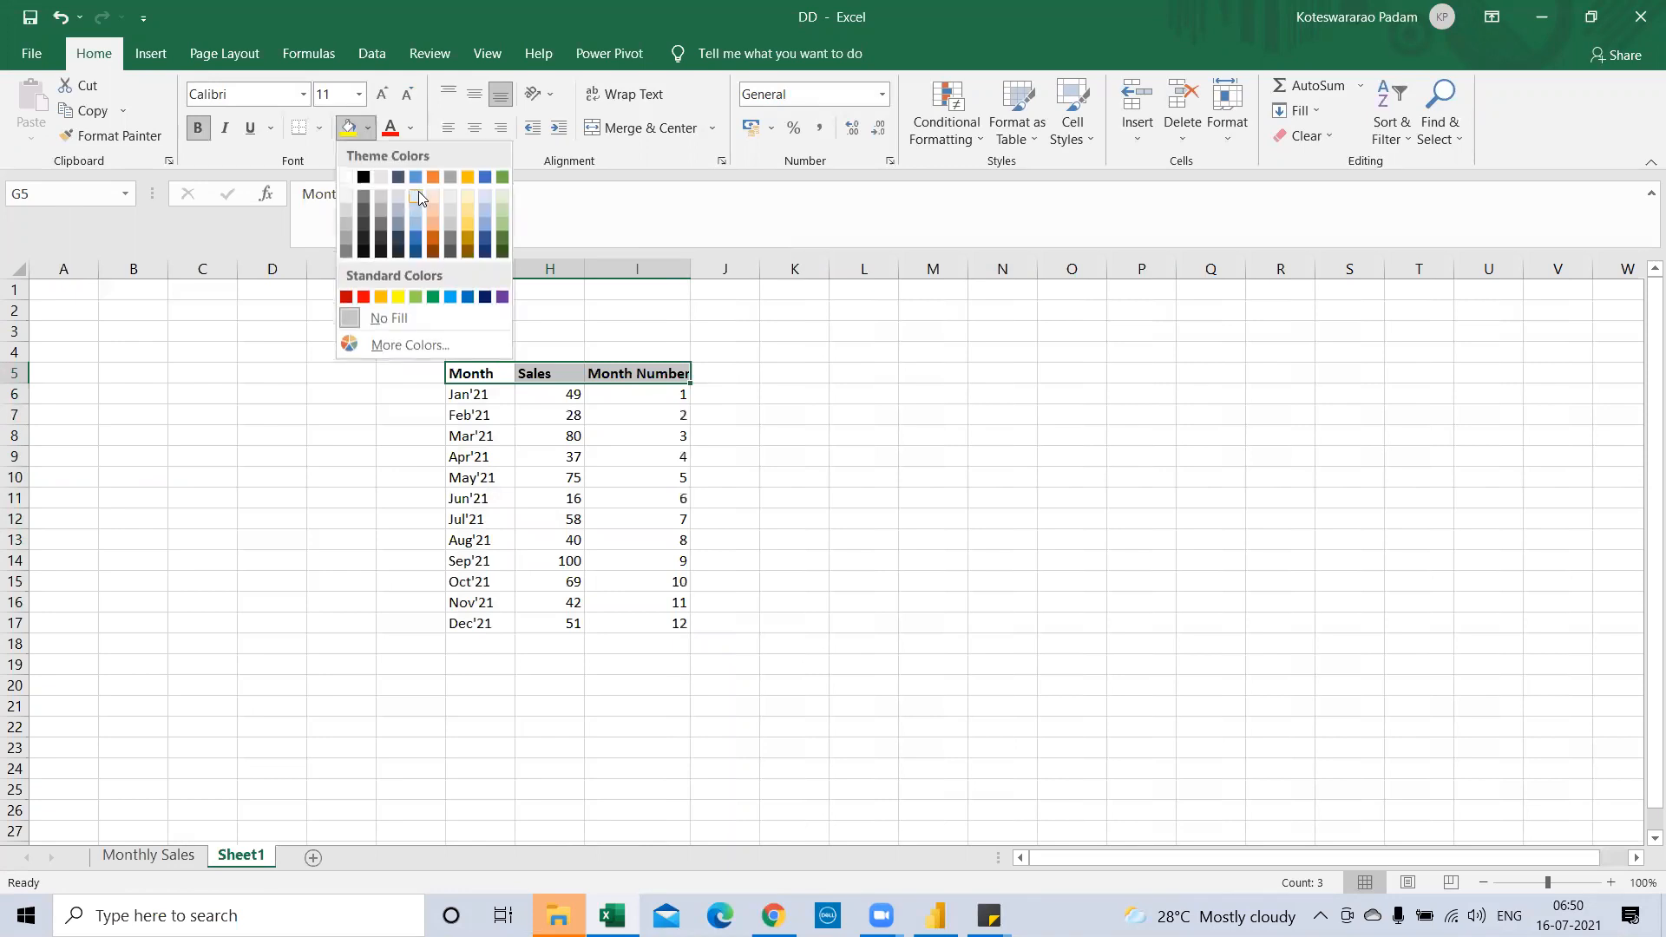
pyautogui.click(418, 191)
# Step: Apply all borders to the table G5:I17 and recolour the border lines grey
pyautogui.moveTo(604, 482); pyautogui.dragTo(625, 623)
pyautogui.click(320, 131)
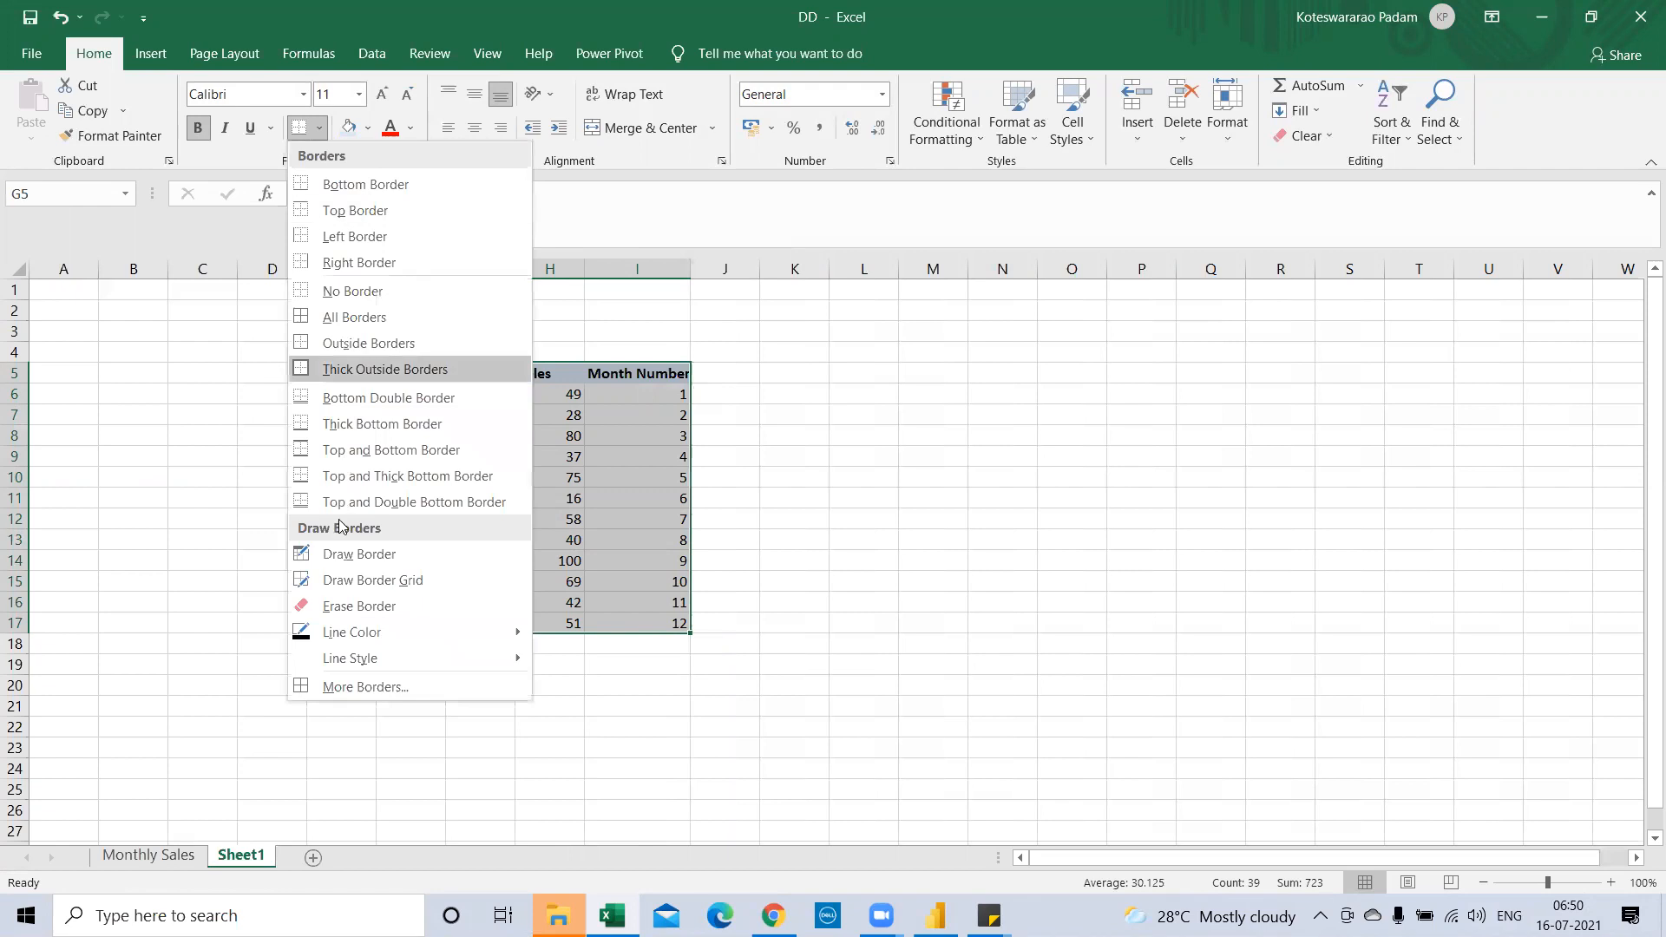
pyautogui.click(356, 318)
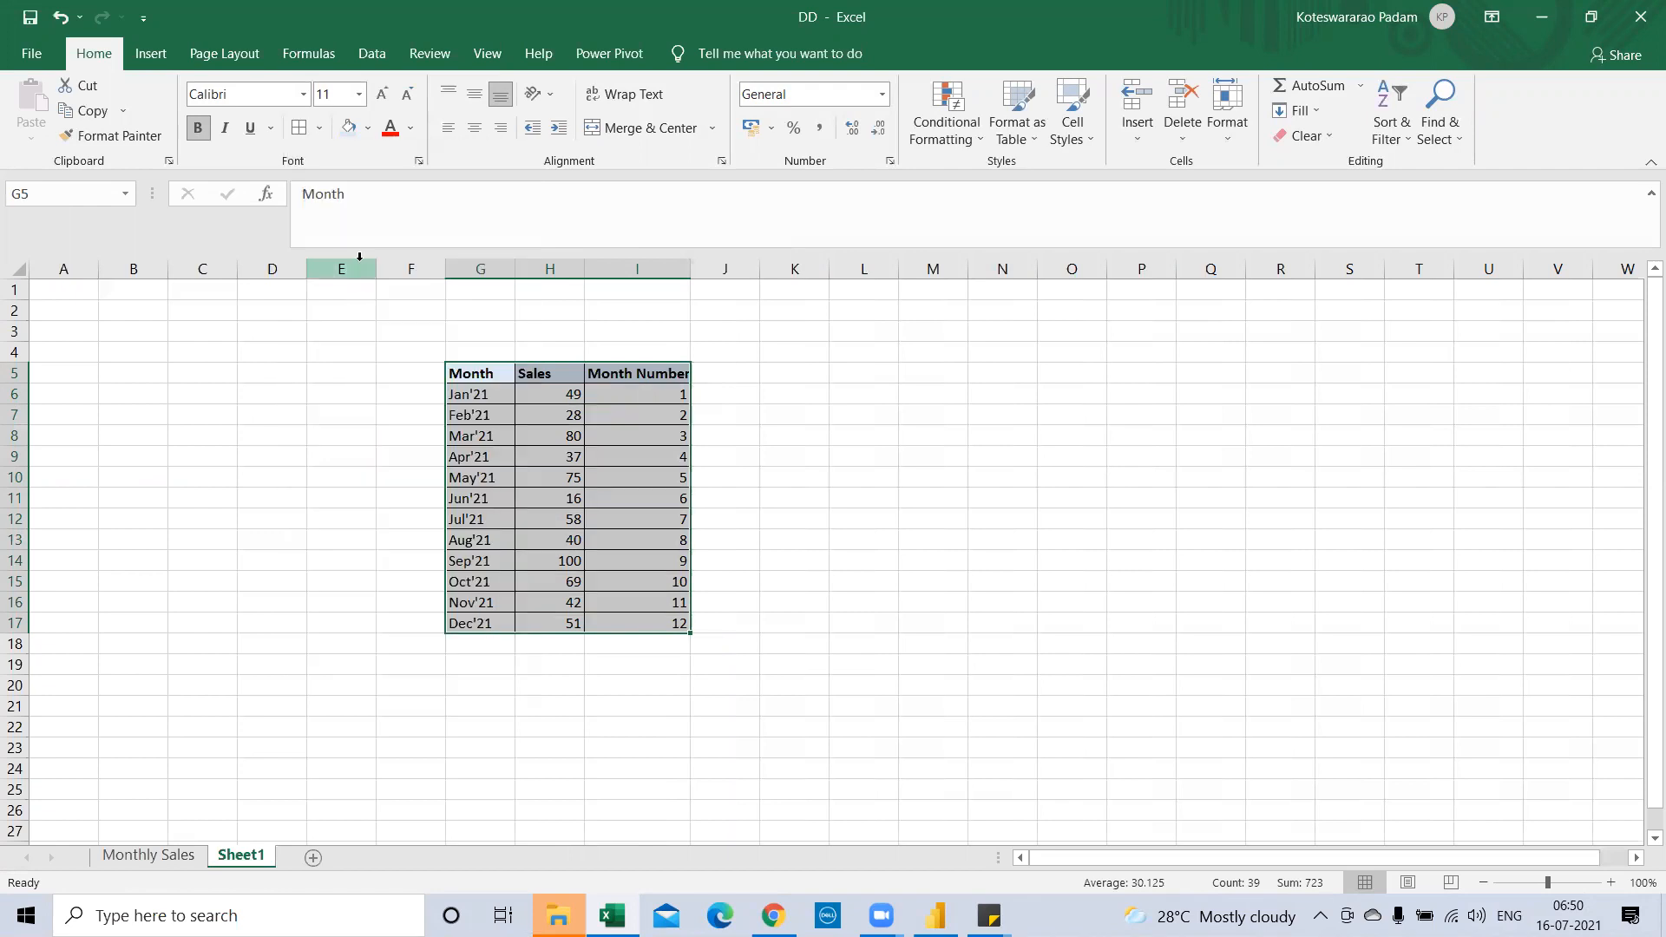
pyautogui.click(320, 128)
pyautogui.moveTo(403, 635)
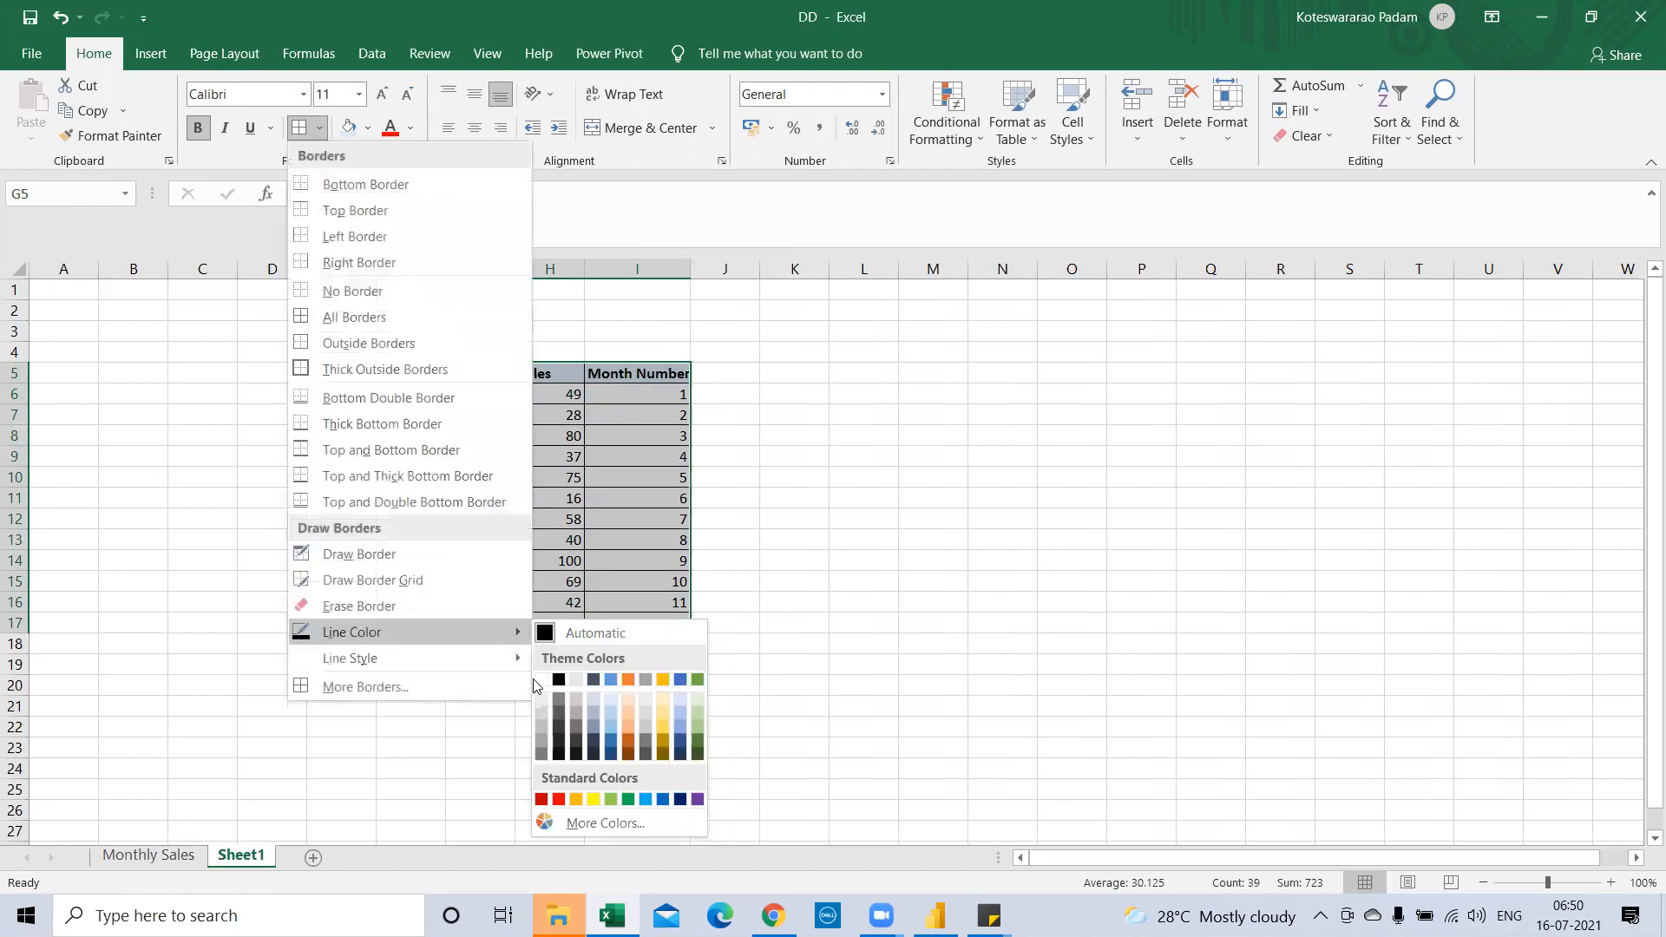
pyautogui.click(544, 746)
pyautogui.click(295, 130)
# Step: Centre the values in H6:I17 and refit the Month Number column to its bold header
pyautogui.moveTo(552, 392)
pyautogui.mouseDown()
pyautogui.moveTo(607, 431)
pyautogui.moveTo(617, 621)
pyautogui.mouseUp()
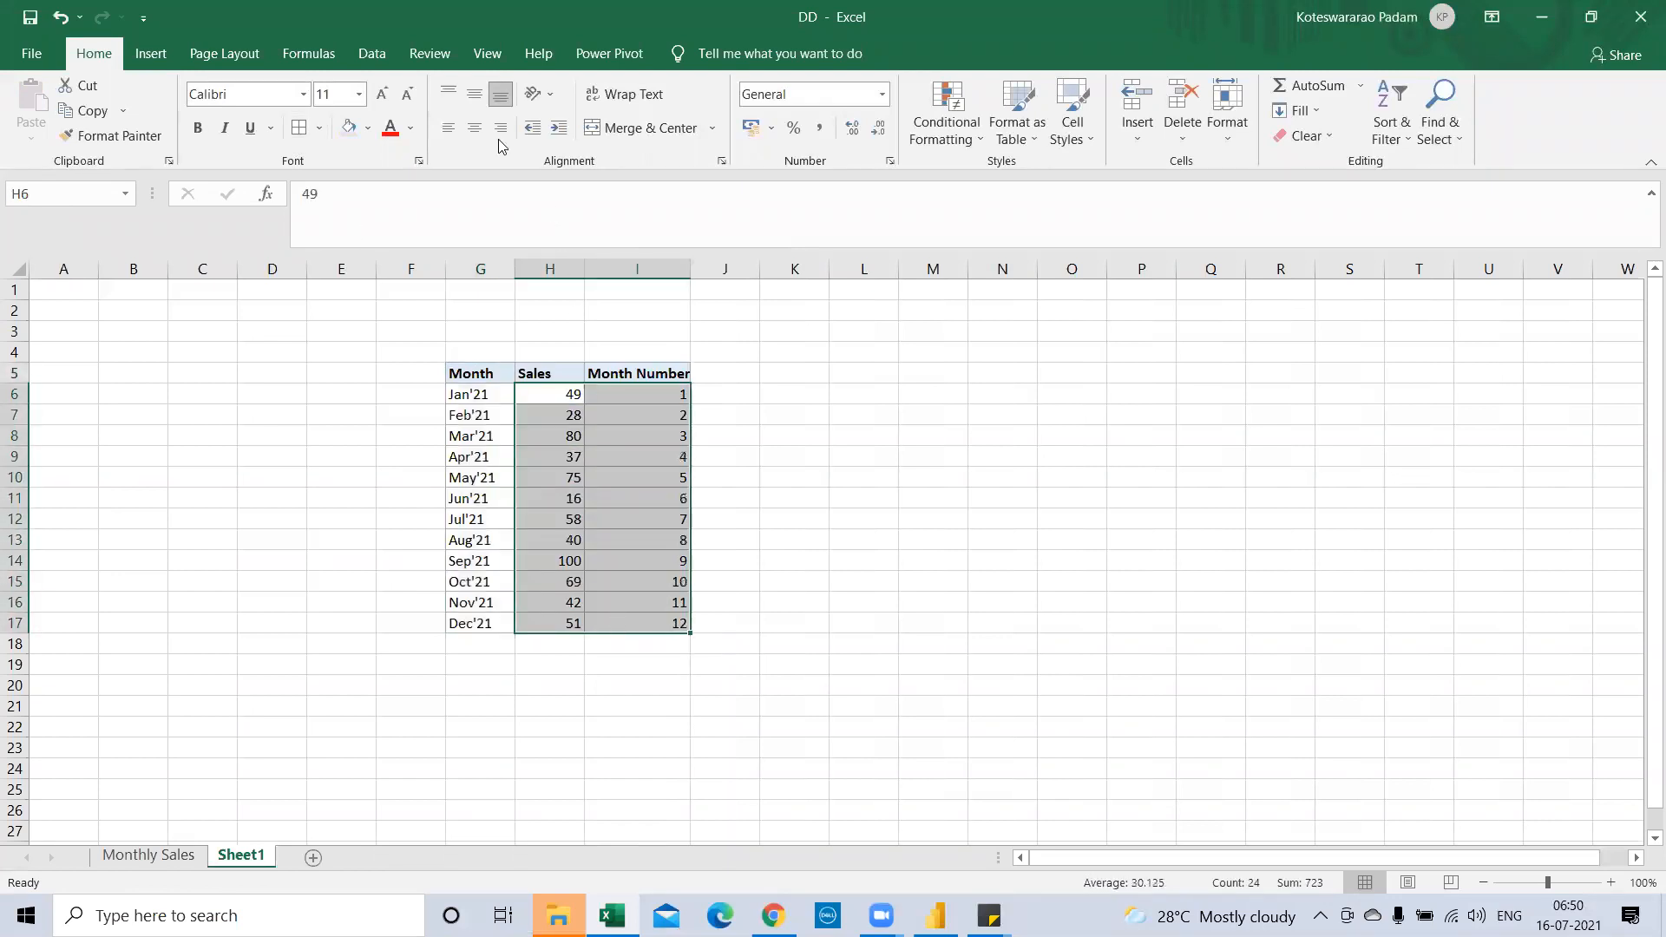
pyautogui.click(639, 373)
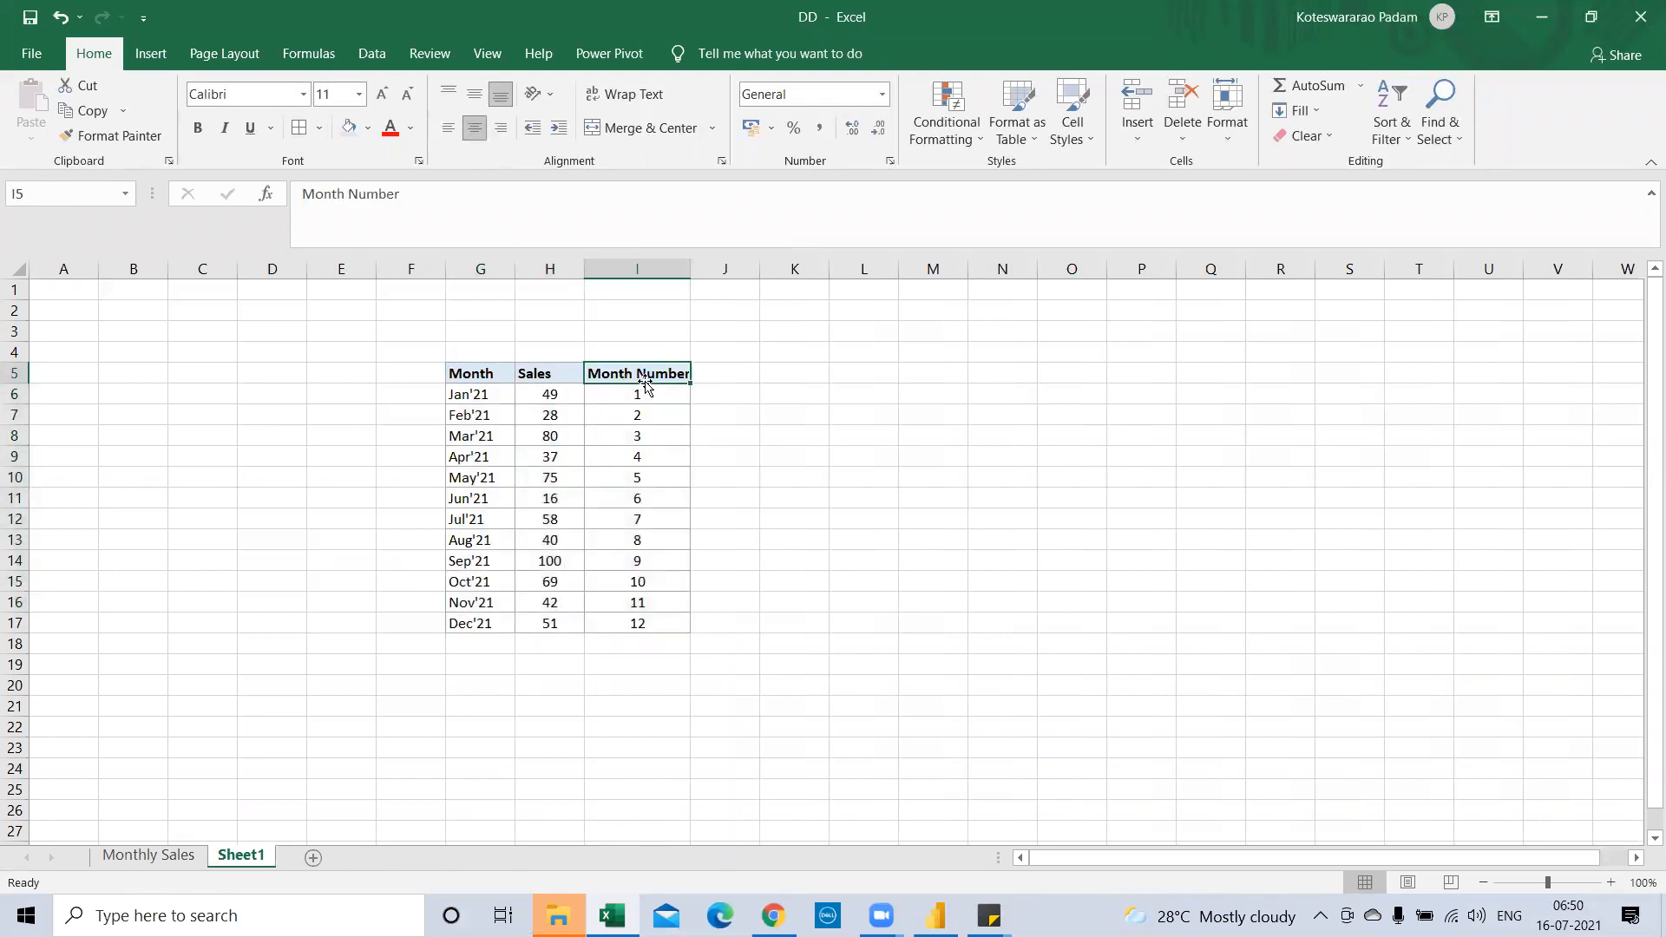
pyautogui.doubleClick(695, 265)
pyautogui.moveTo(484, 372); pyautogui.dragTo(619, 612)
pyautogui.click(597, 583)
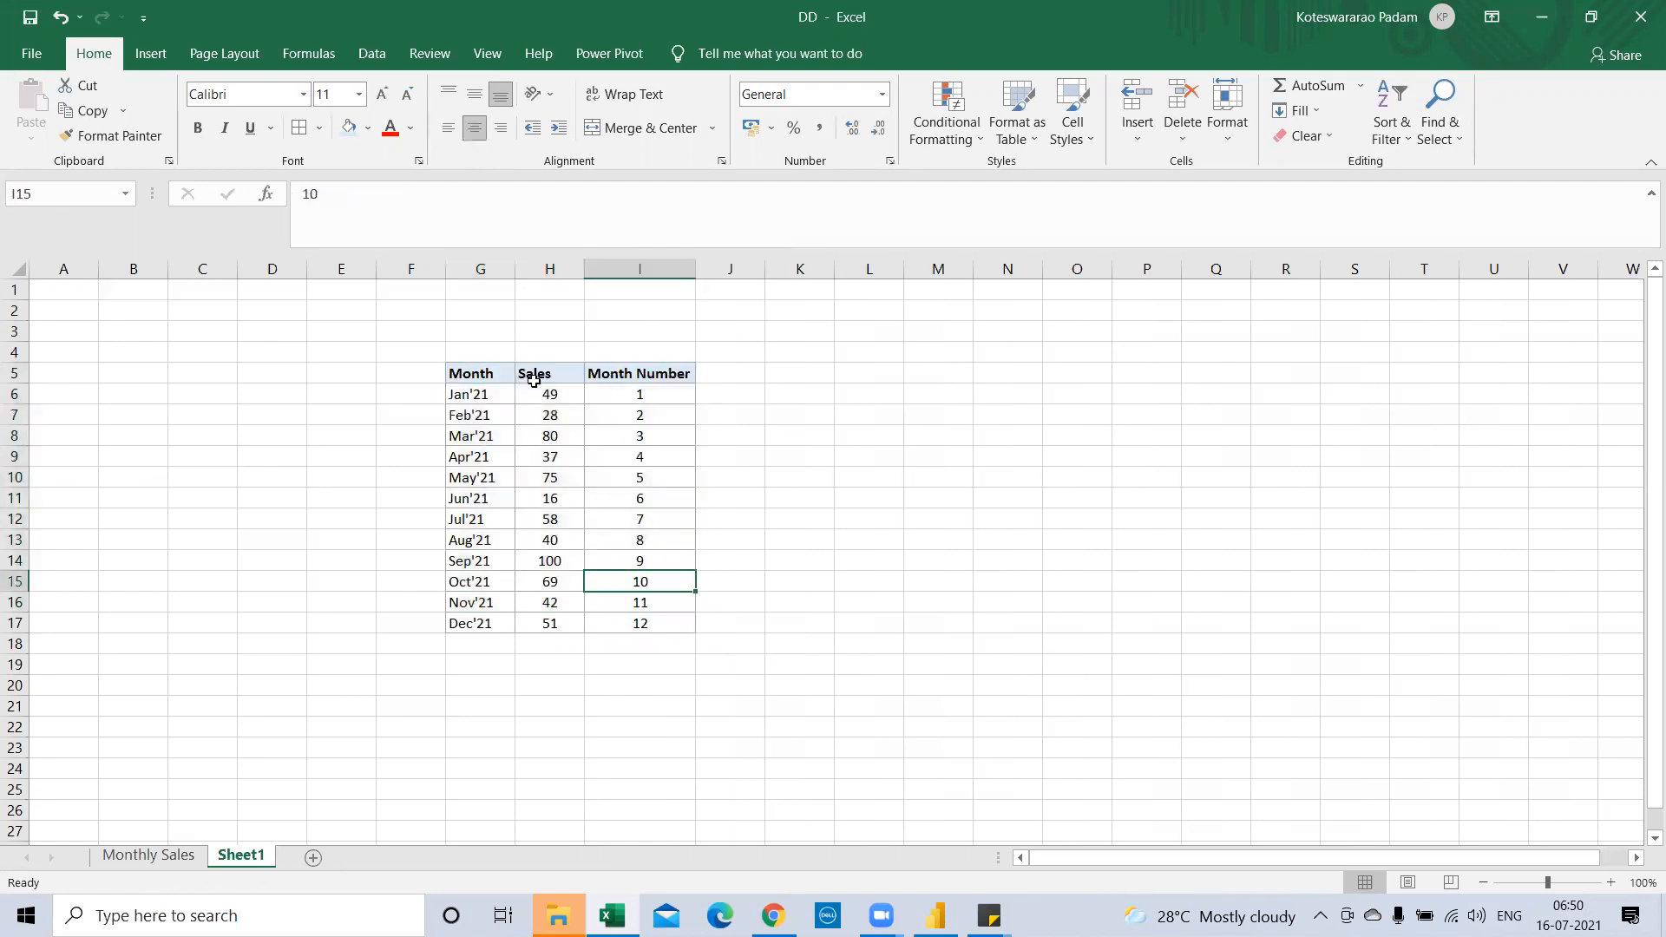
# Step: Try hiding the Excel sheet's gridlines behind the bordered table and show them again
pyautogui.click(470, 62)
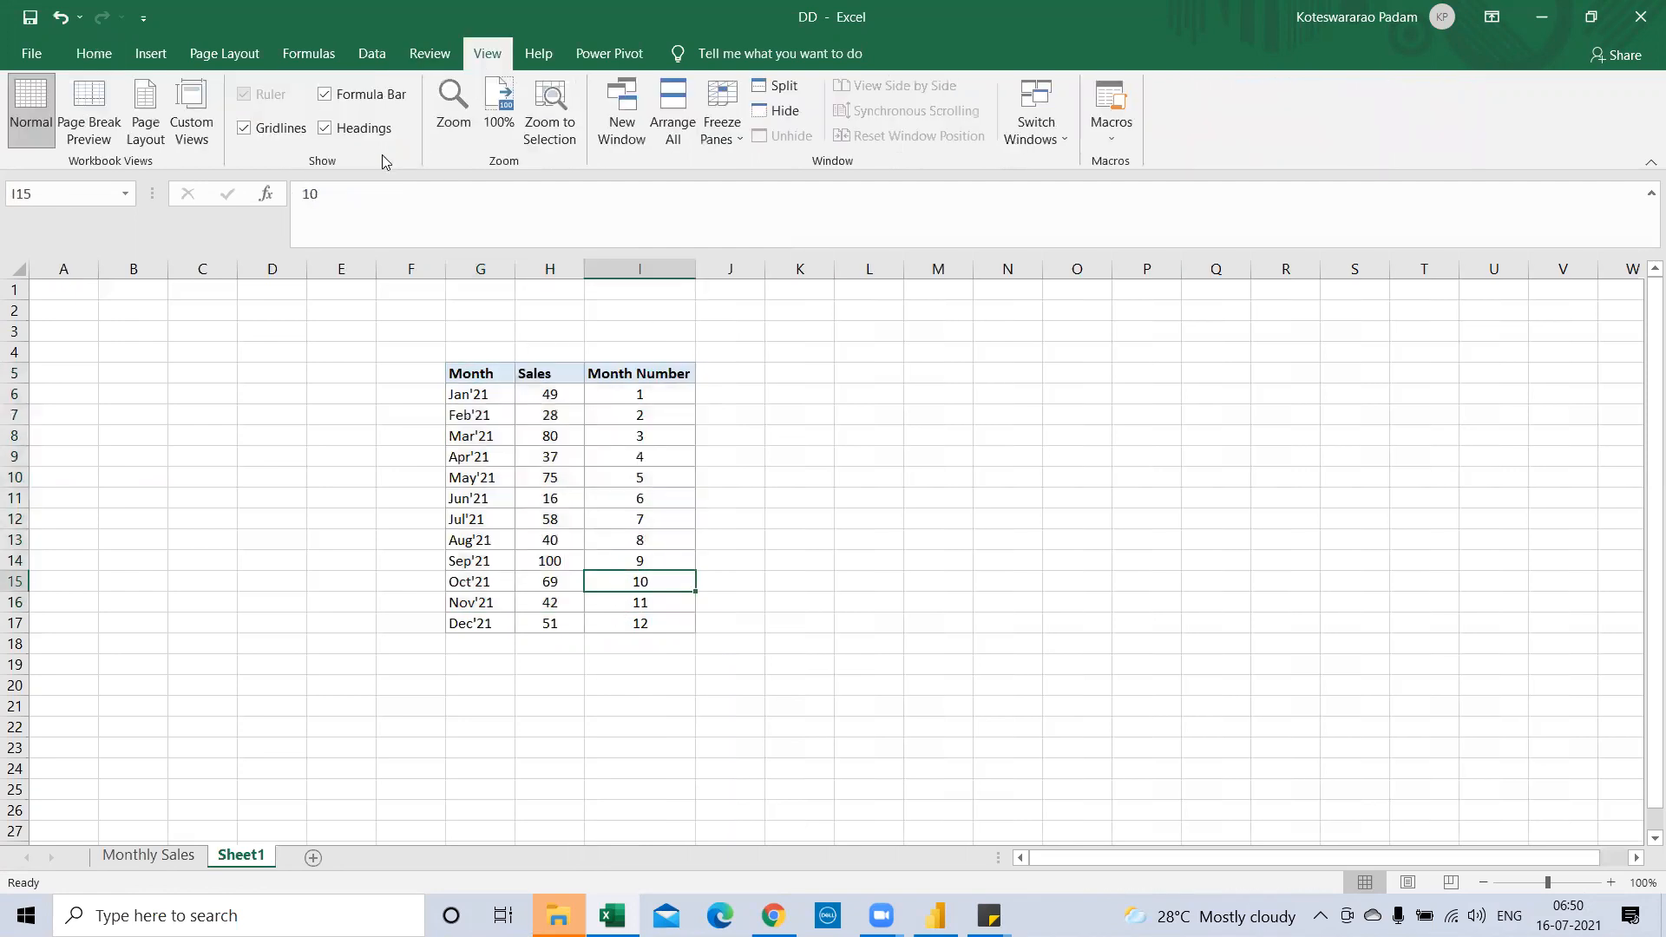
pyautogui.click(247, 130)
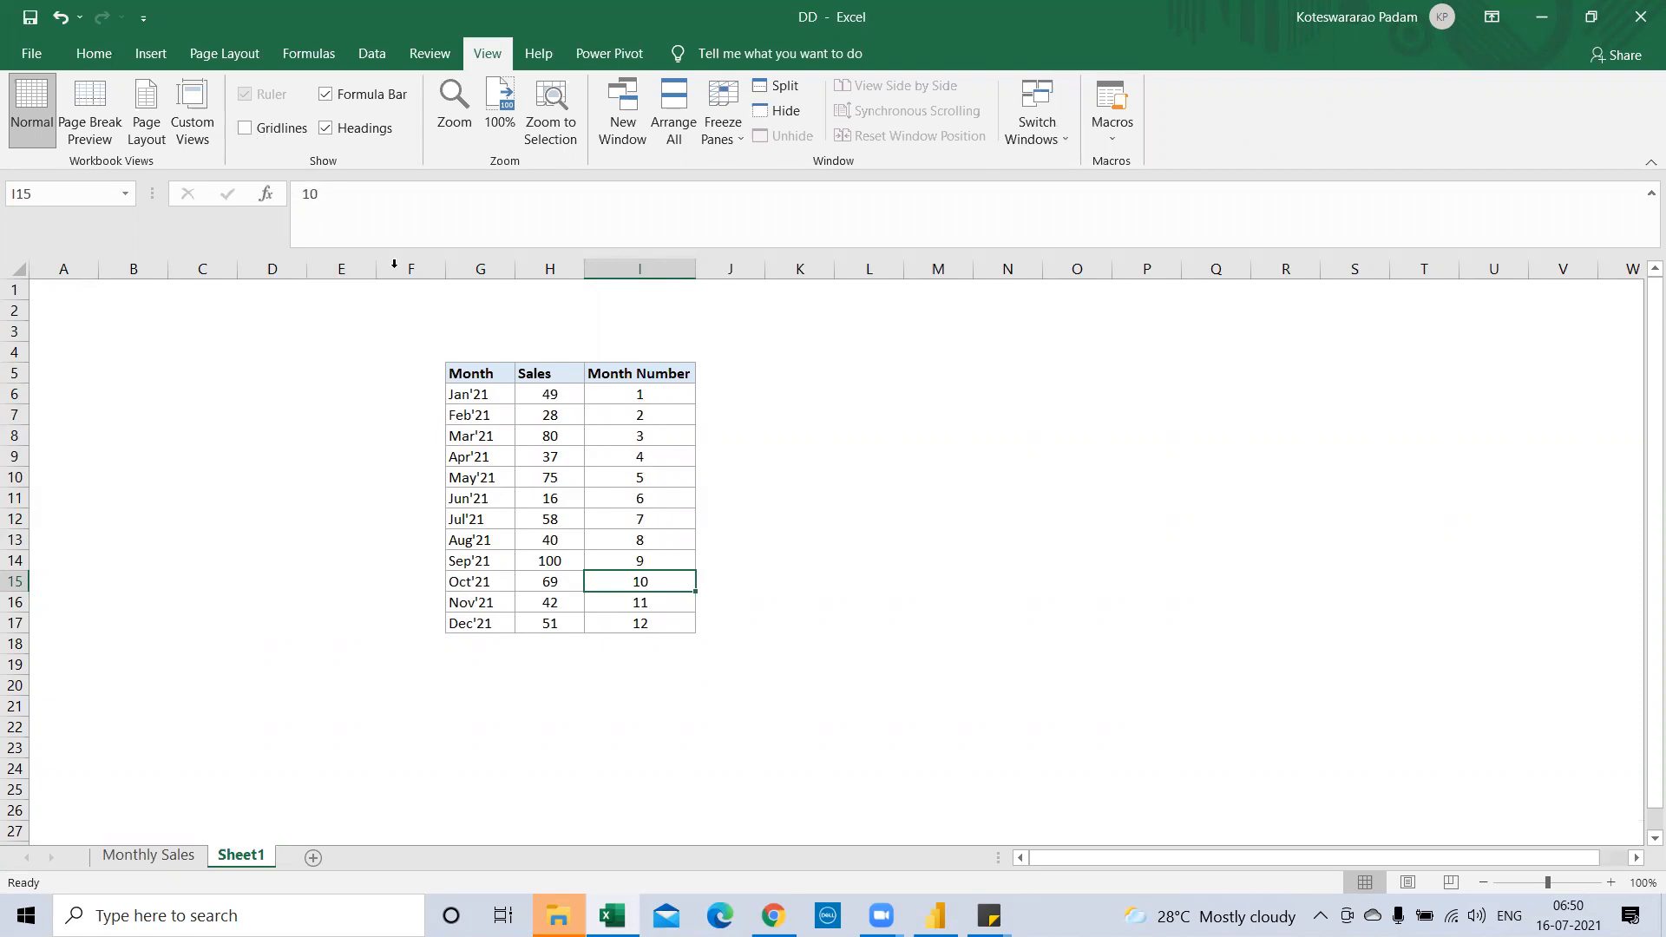
pyautogui.click(245, 128)
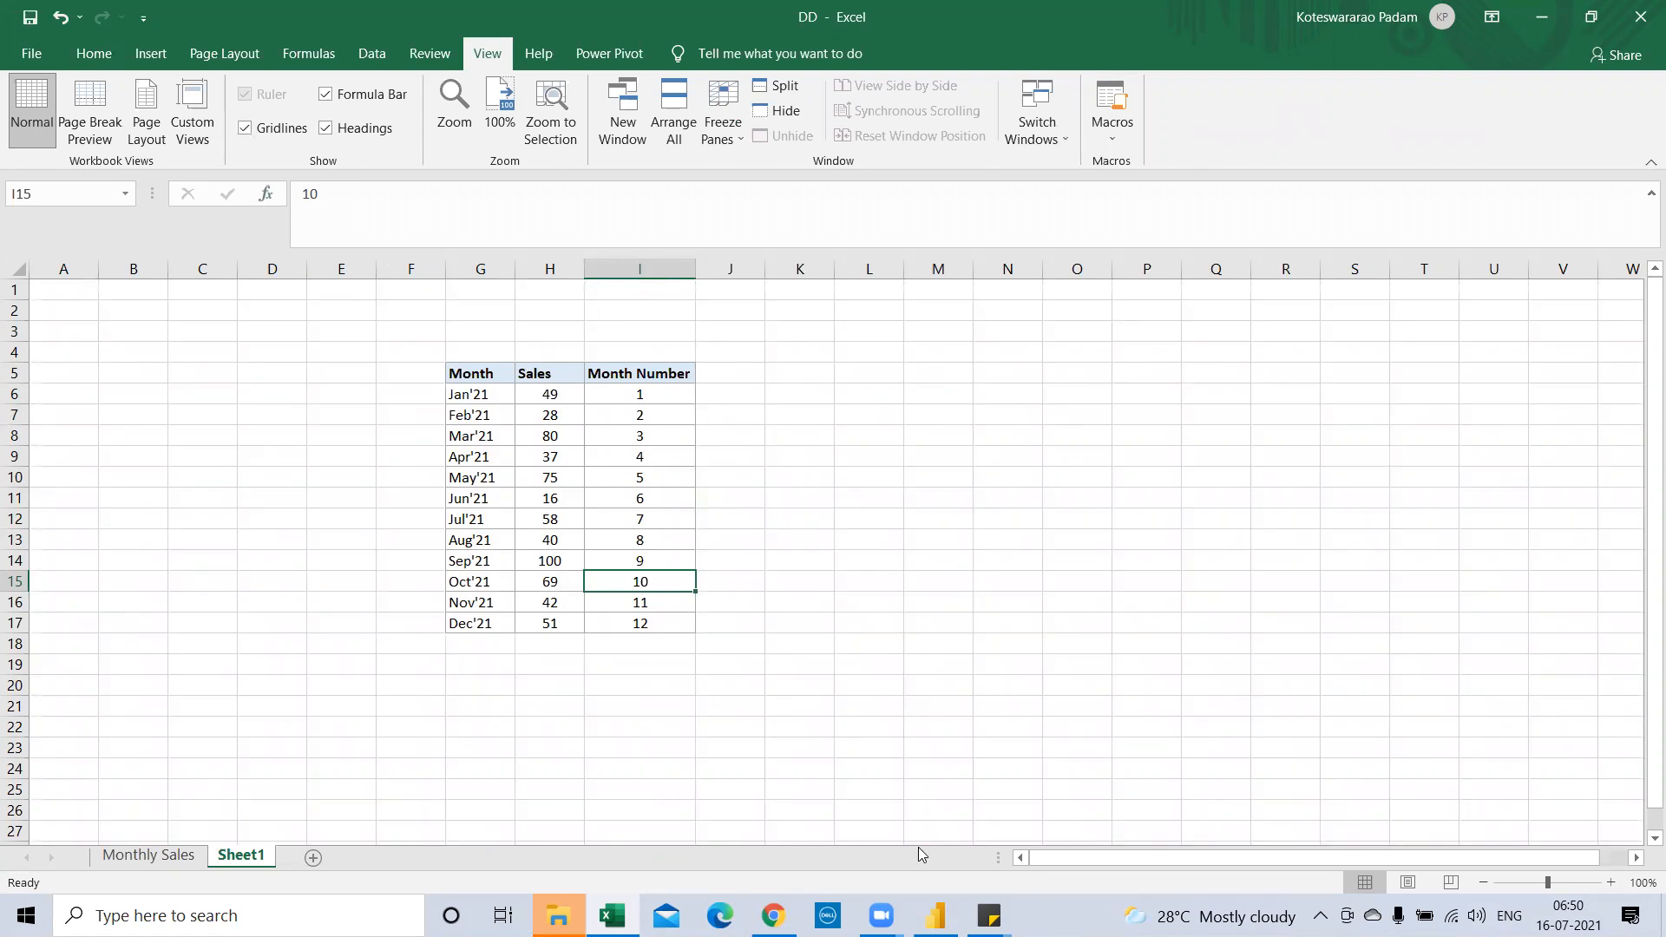
# Step: Switch back to Power BI Desktop and move Page 4's horizontal bar chart down to the canvas's lower-right corner
pyautogui.hotkey('alt', 'Tab')
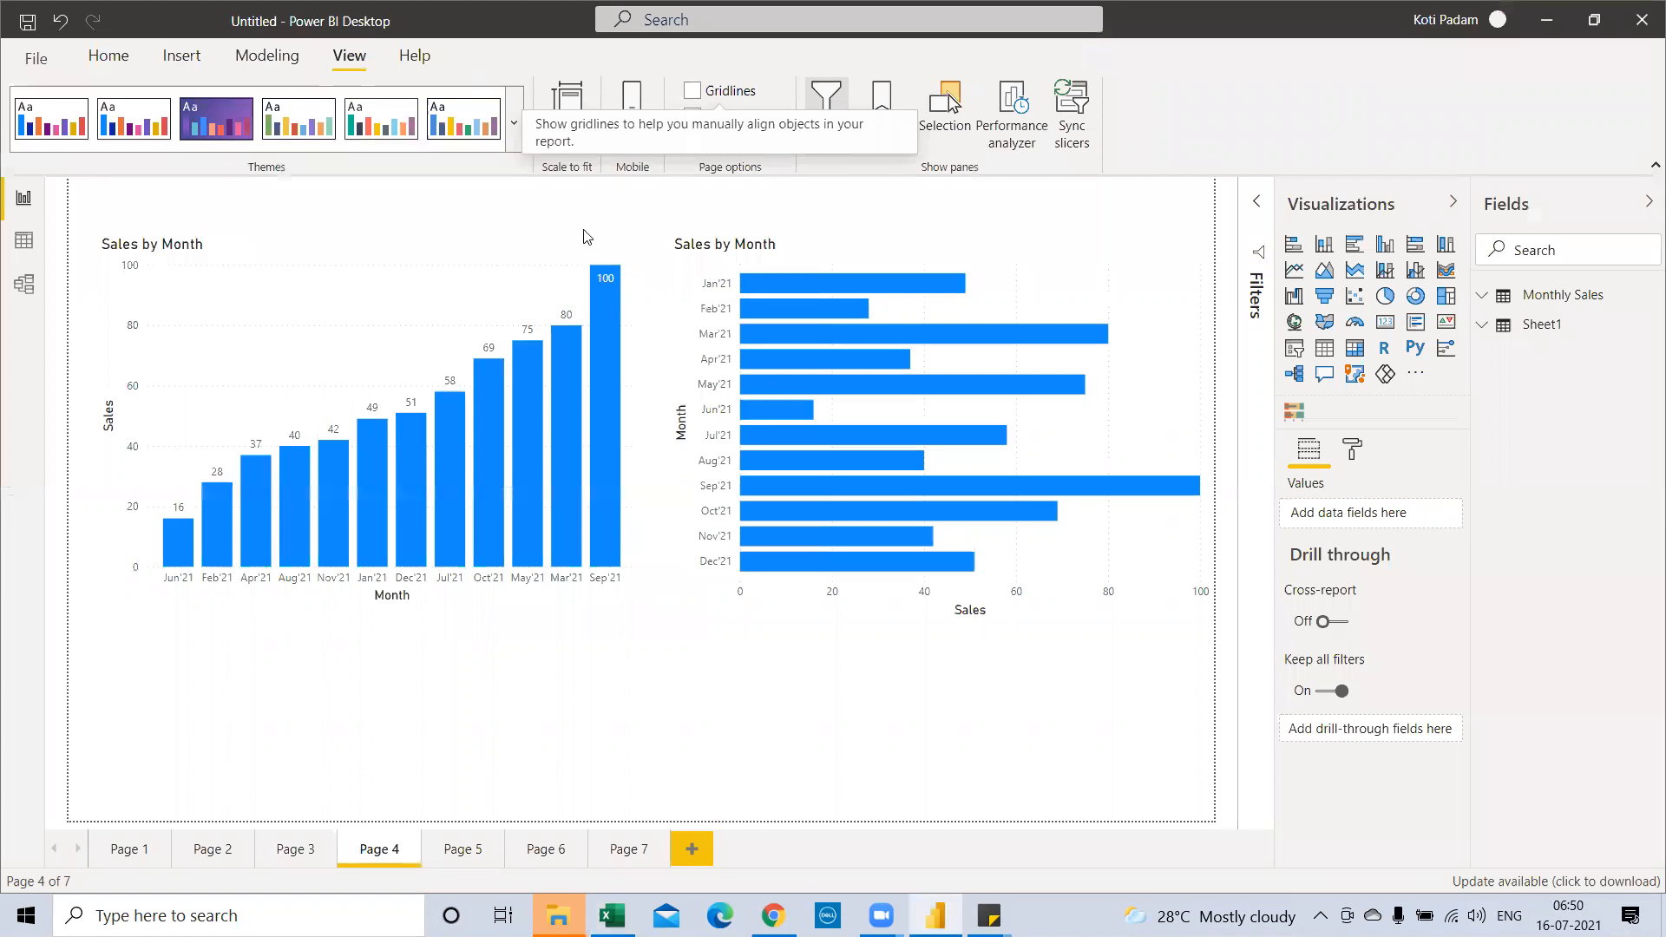
pyautogui.click(693, 91)
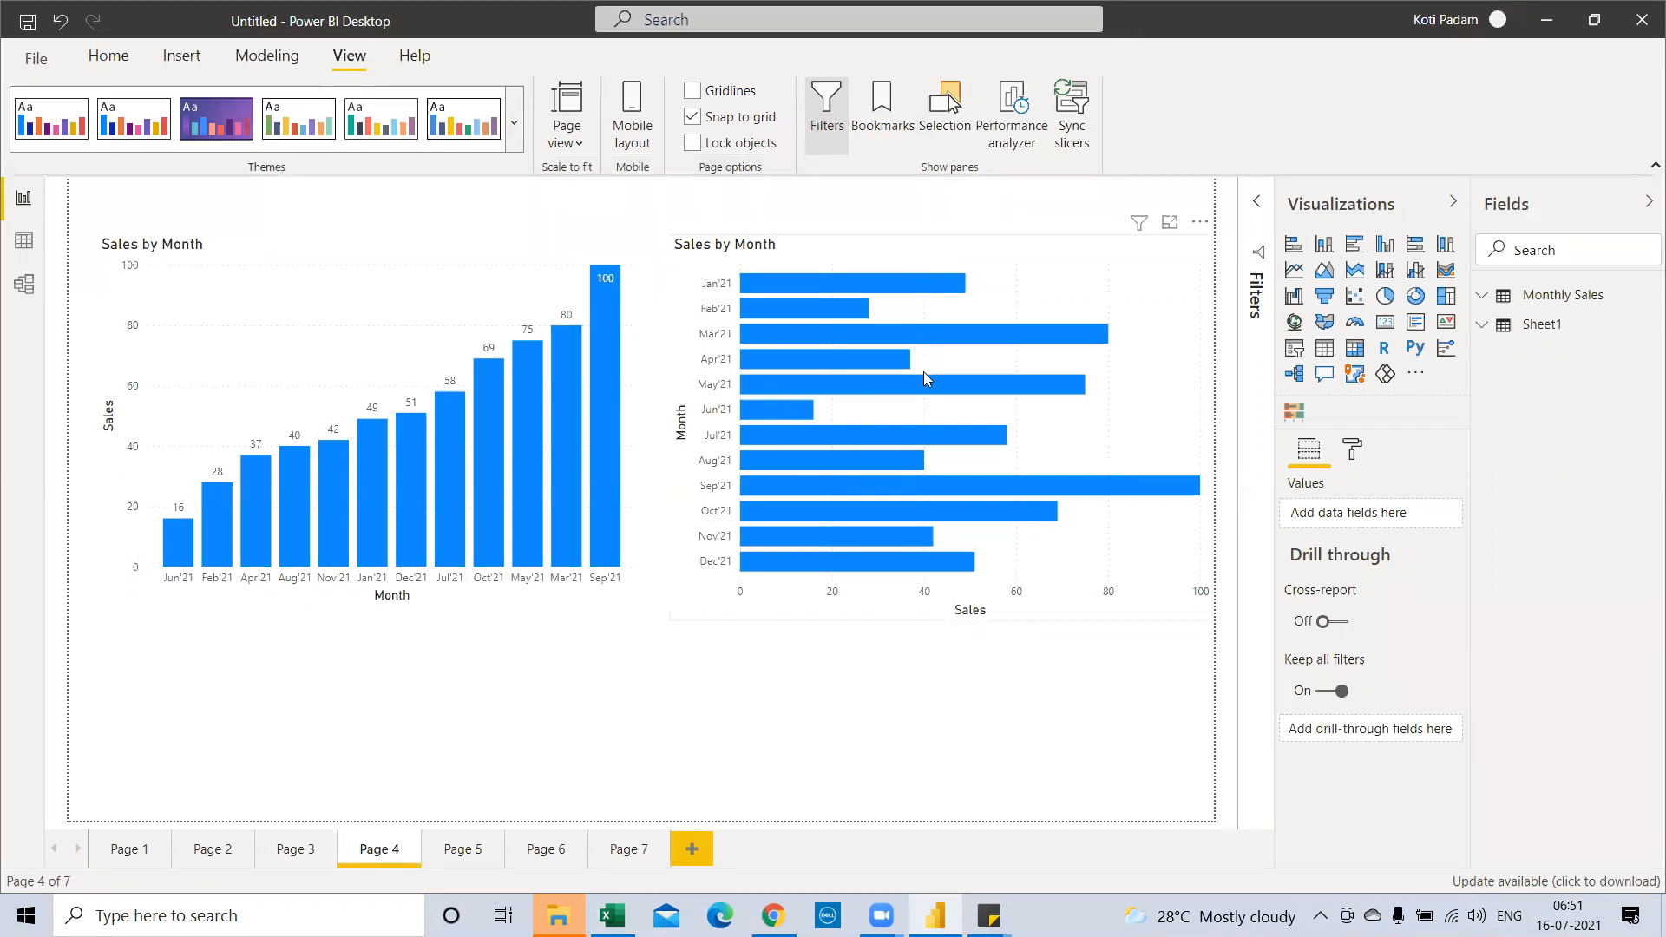
pyautogui.click(821, 257)
pyautogui.moveTo(806, 415); pyautogui.dragTo(825, 571)
pyautogui.click(486, 685)
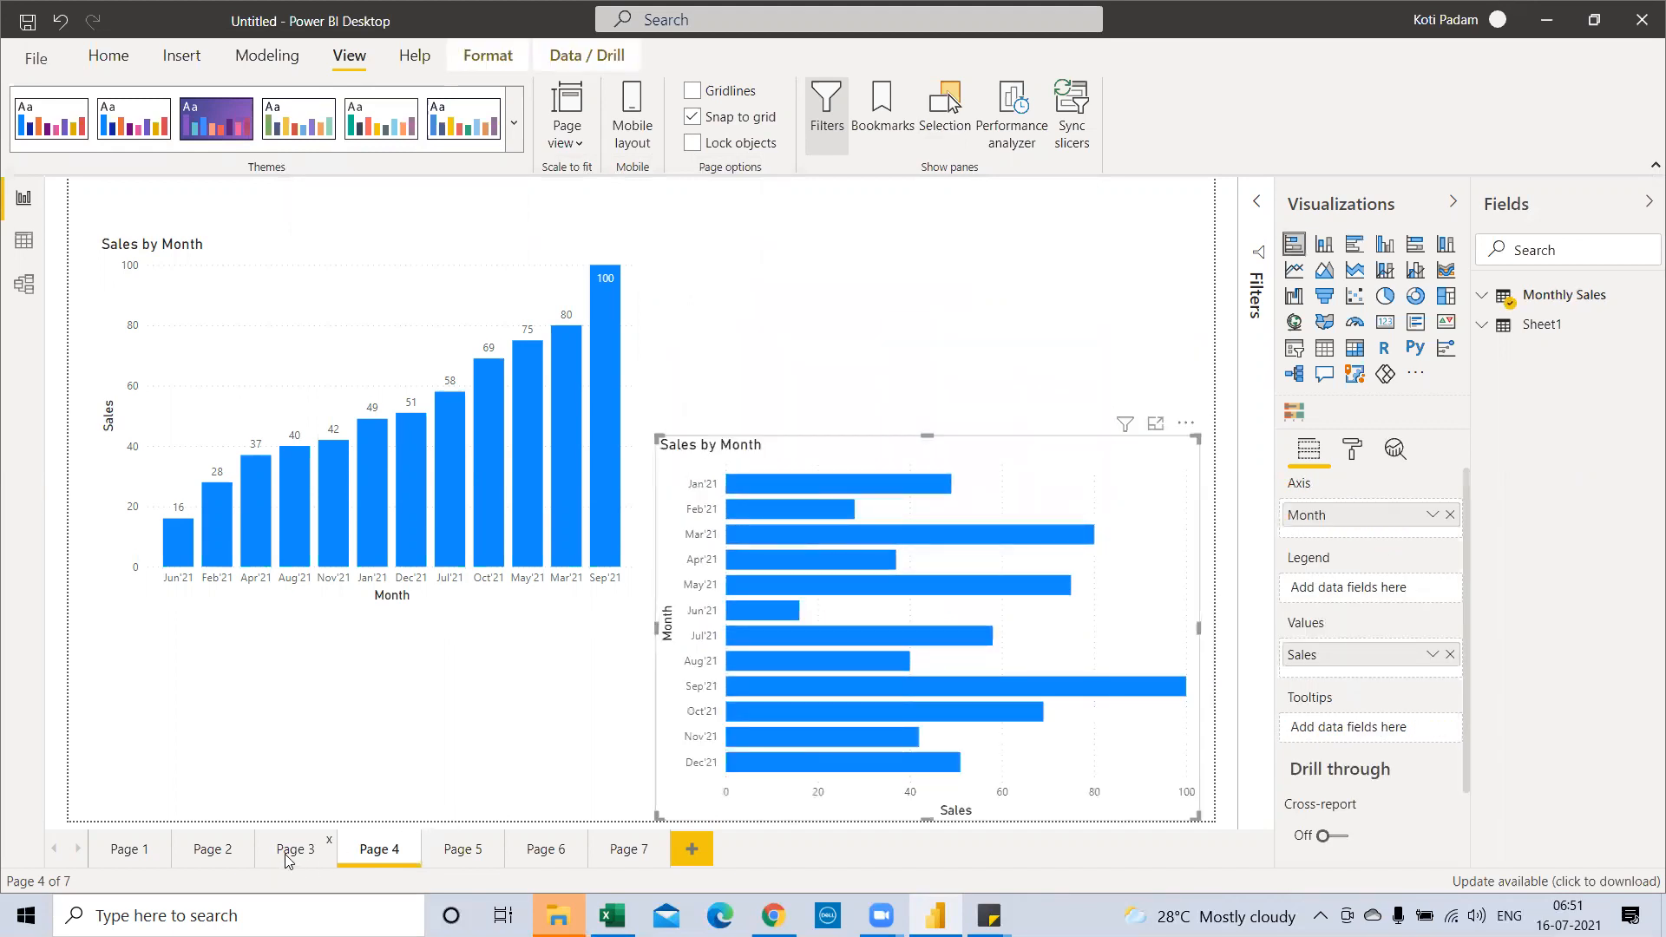
# Step: Open Page 3 and move the Sales by Sub-Category chart across the canvas toward its upper-right area
pyautogui.click(285, 853)
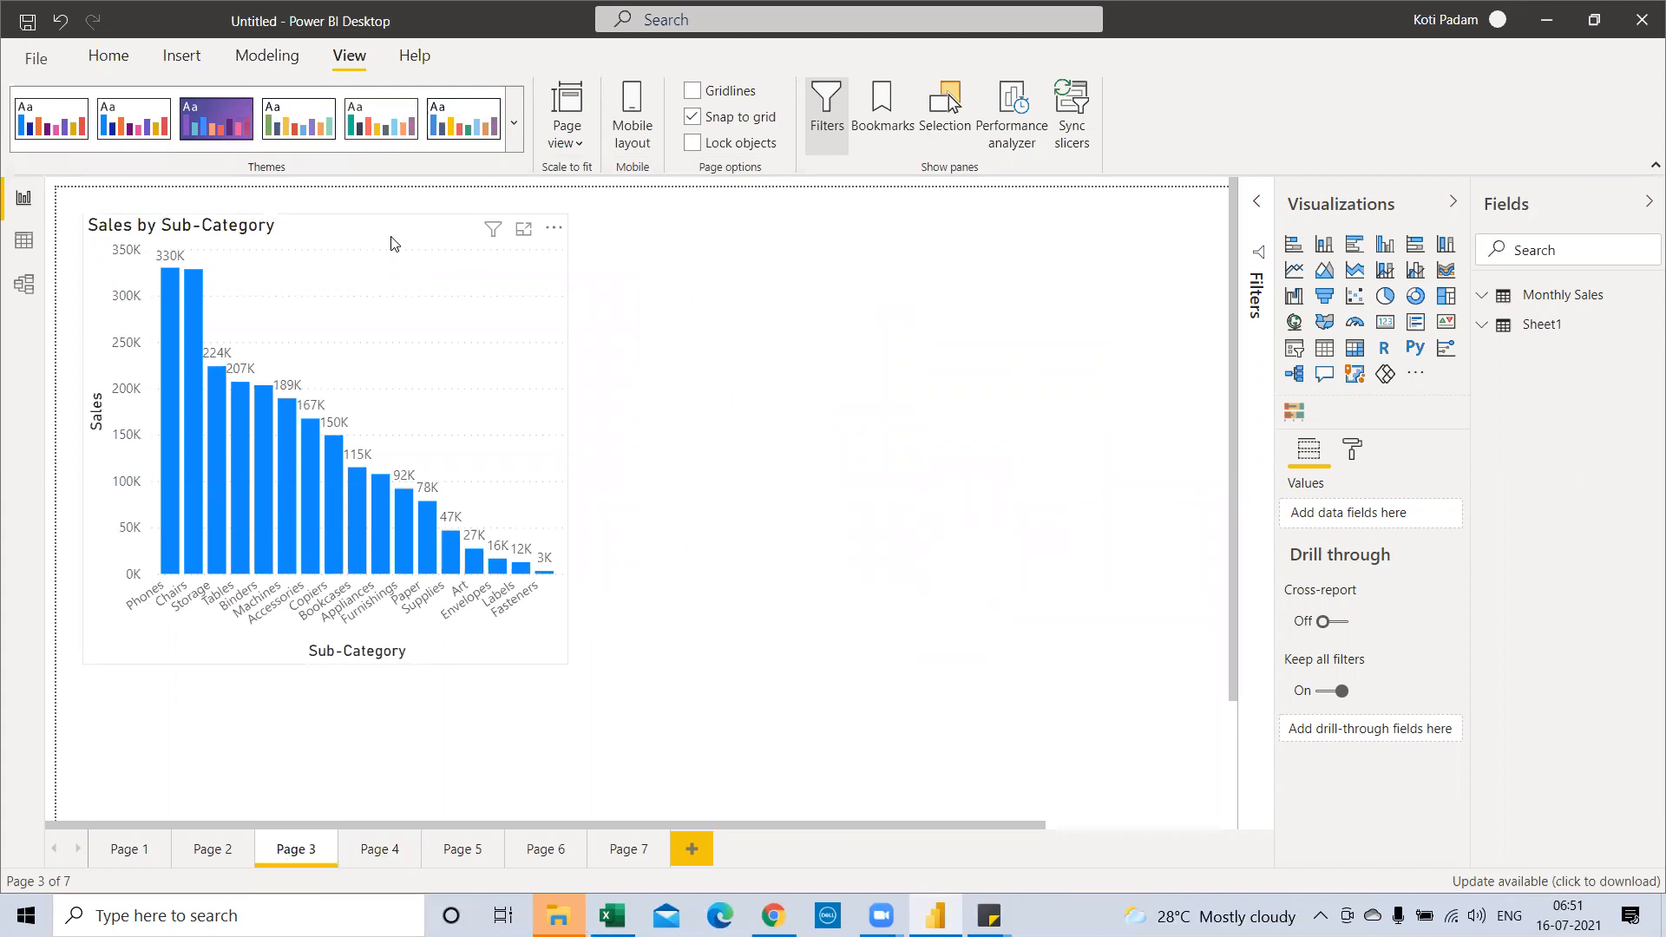
pyautogui.moveTo(508, 314); pyautogui.dragTo(734, 368)
pyautogui.click(671, 261)
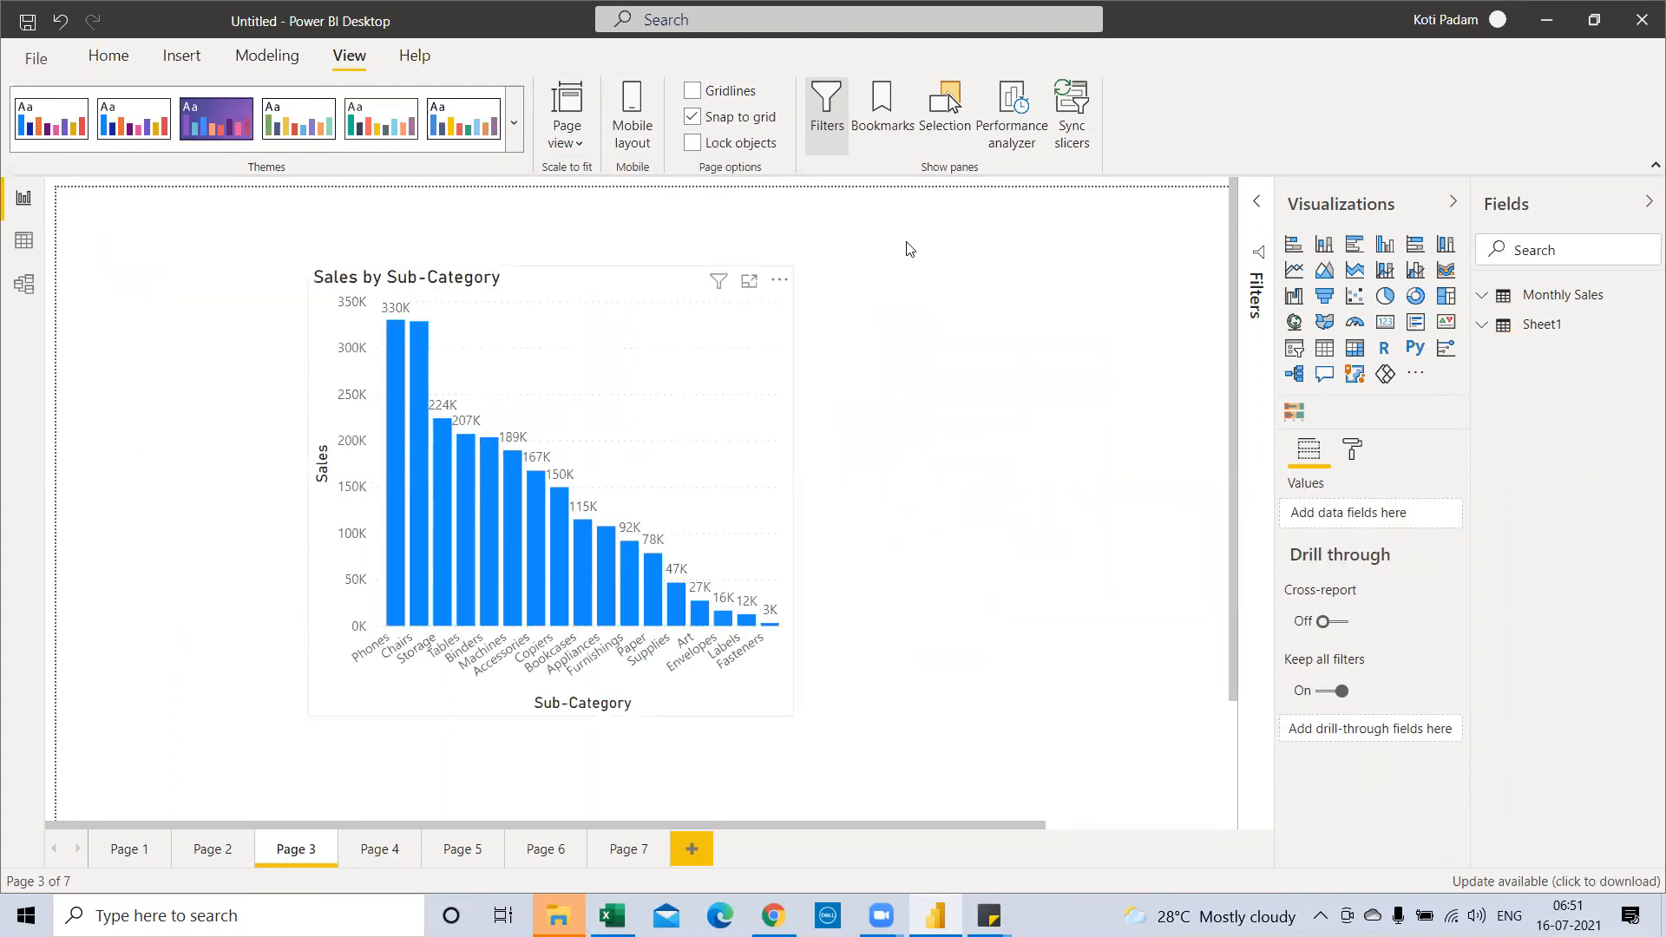
pyautogui.moveTo(674, 294); pyautogui.dragTo(814, 224)
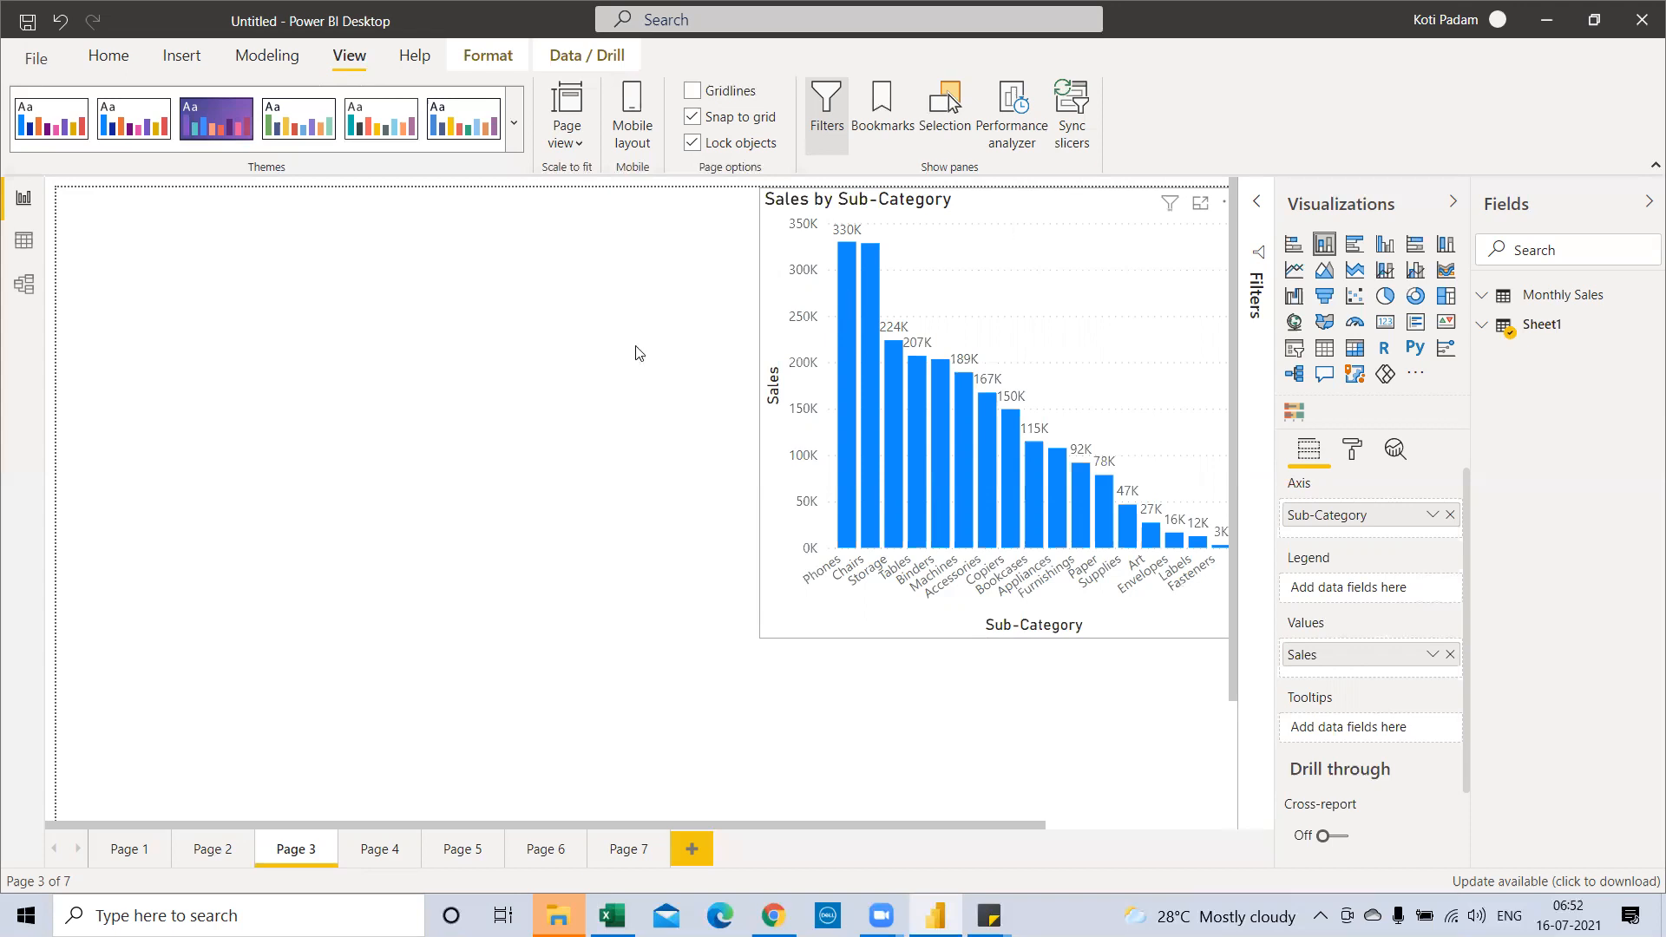
# Step: Turn off object locking and move the Sales by Sub-Category chart back toward the upper-left of Page 3
pyautogui.rightClick(805, 340)
pyautogui.click(689, 310)
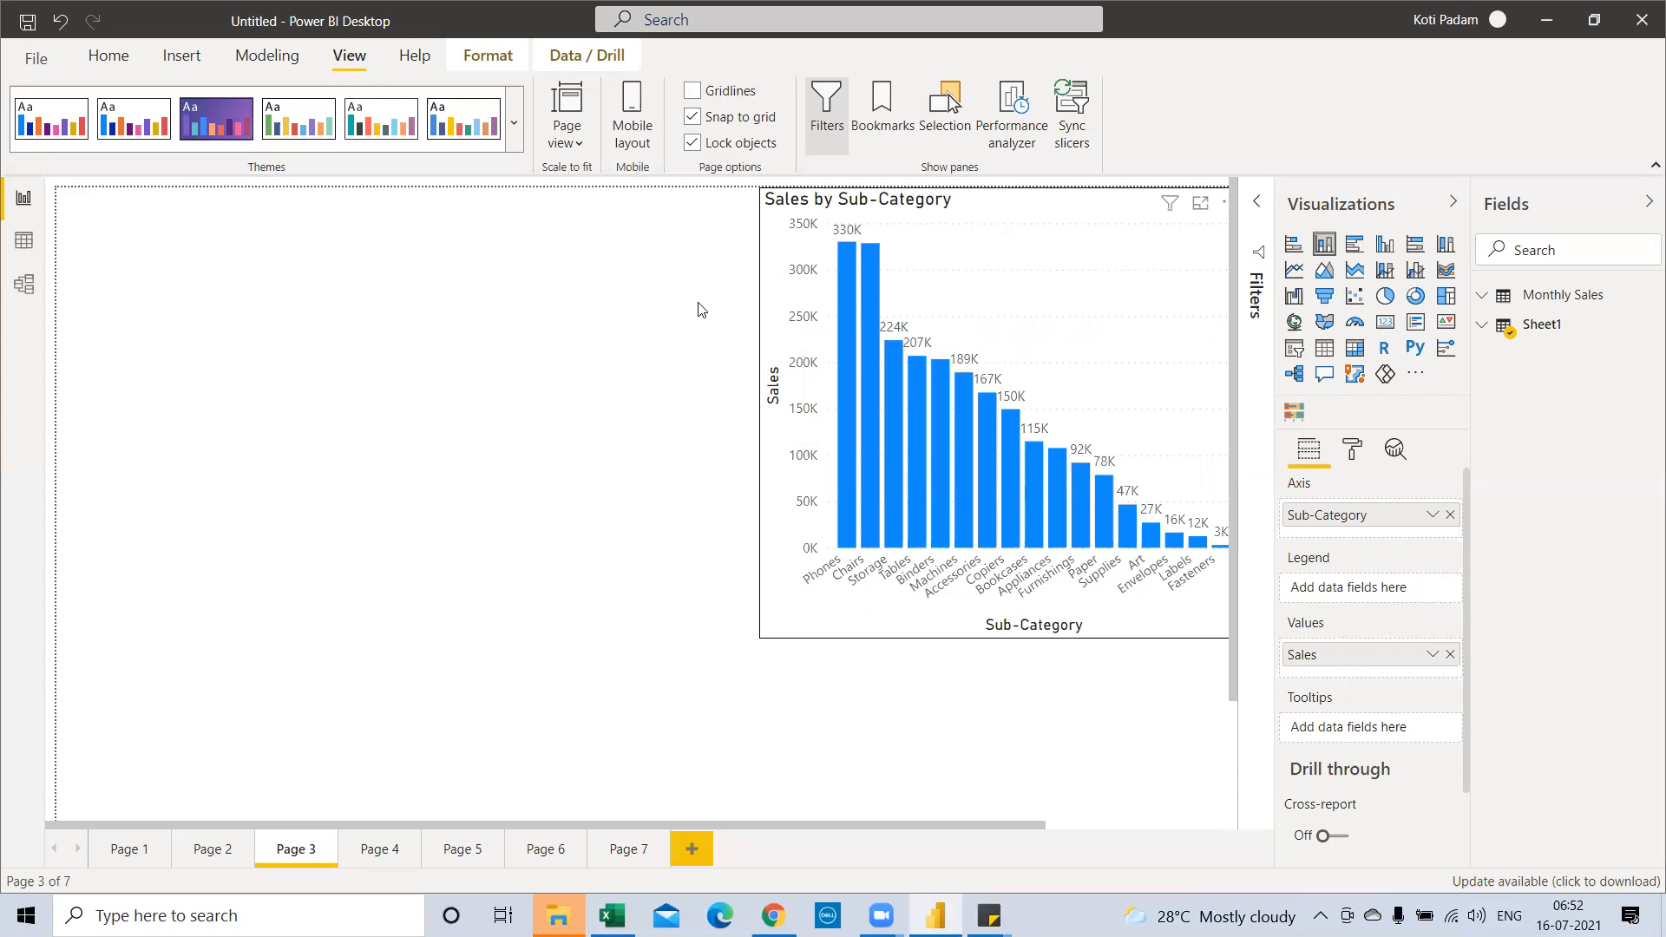
pyautogui.click(692, 143)
pyautogui.moveTo(506, 310); pyautogui.dragTo(438, 257)
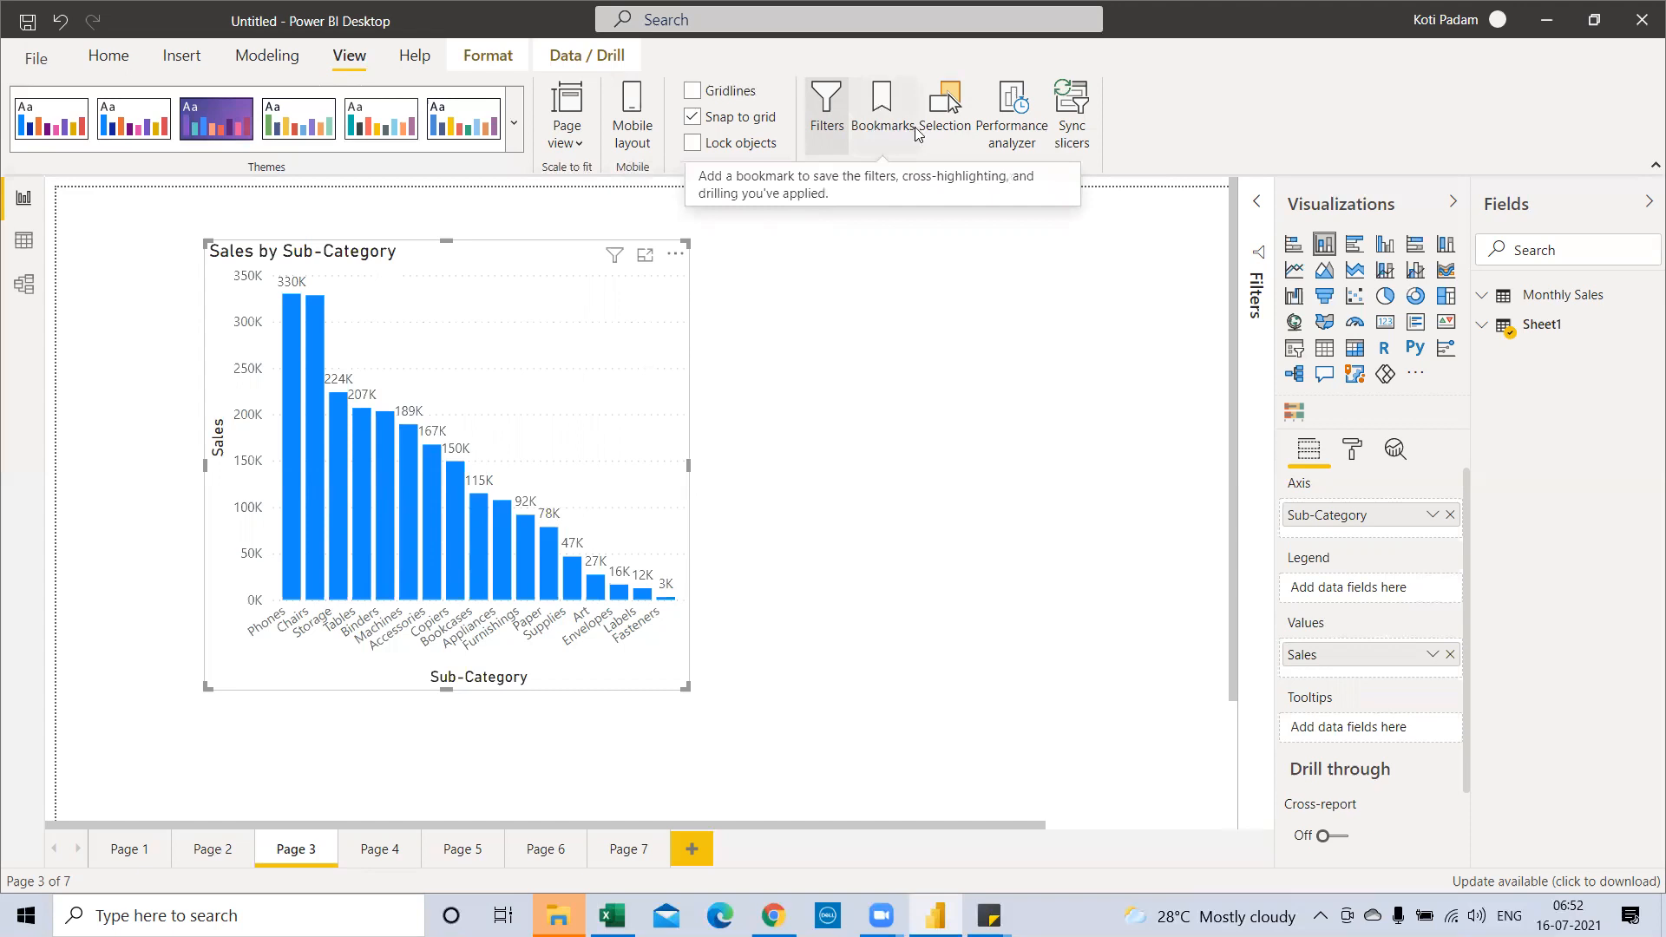
# Step: Start a Performance analyzer recording for Page 3 and refresh its visuals
pyautogui.click(1002, 119)
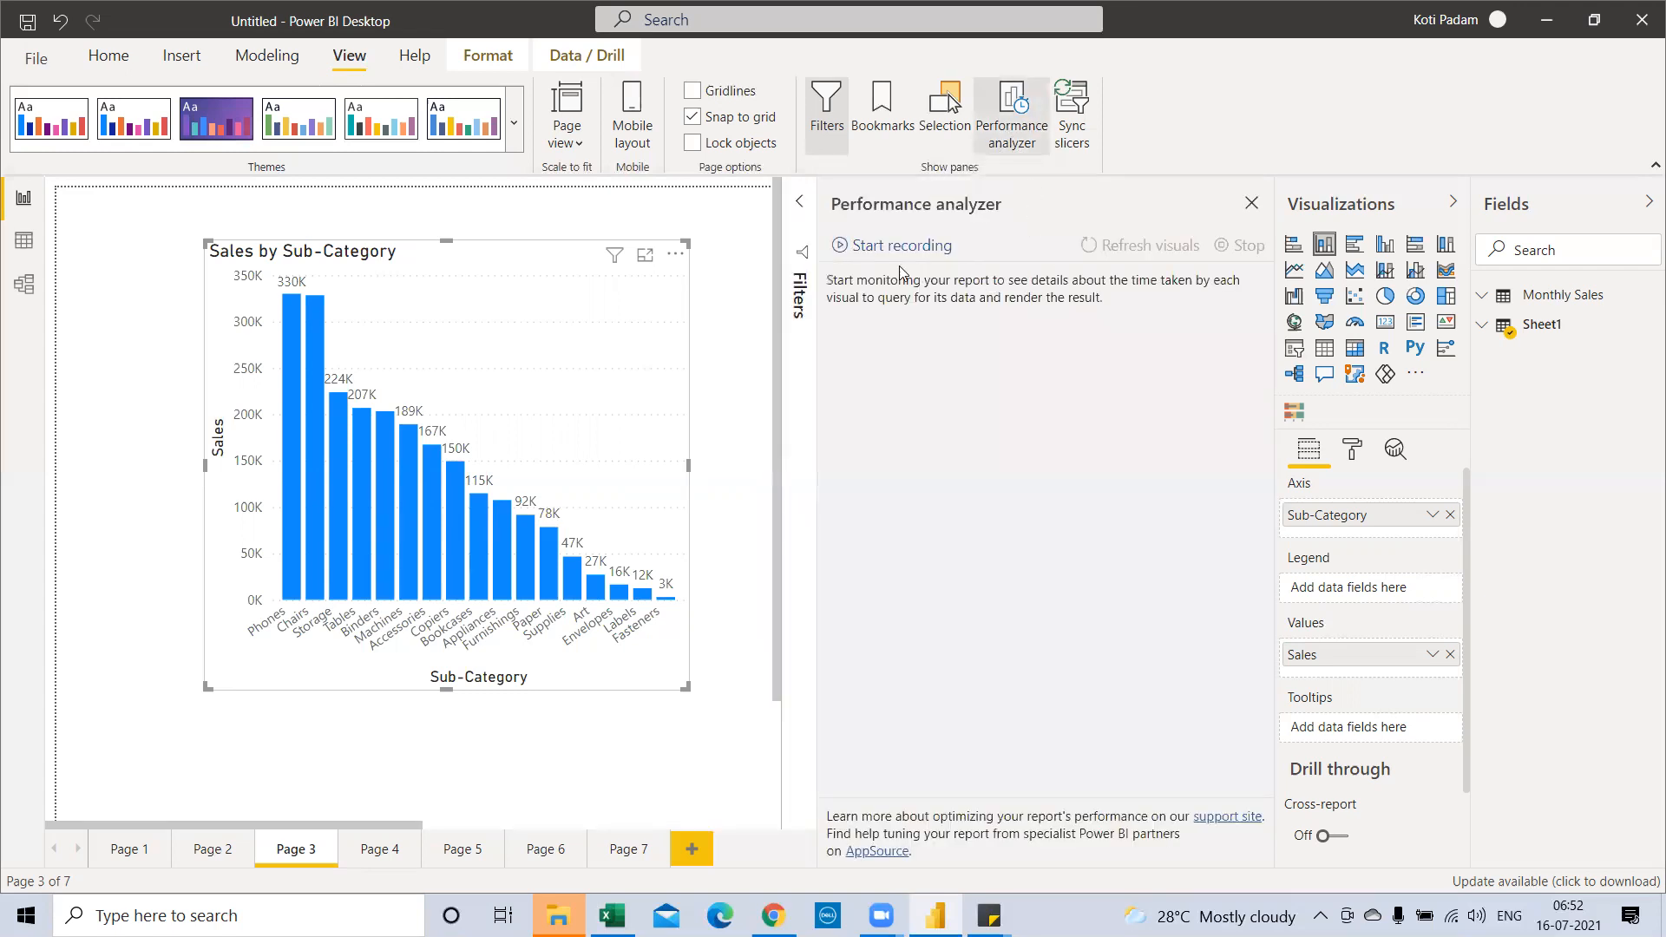
pyautogui.click(858, 249)
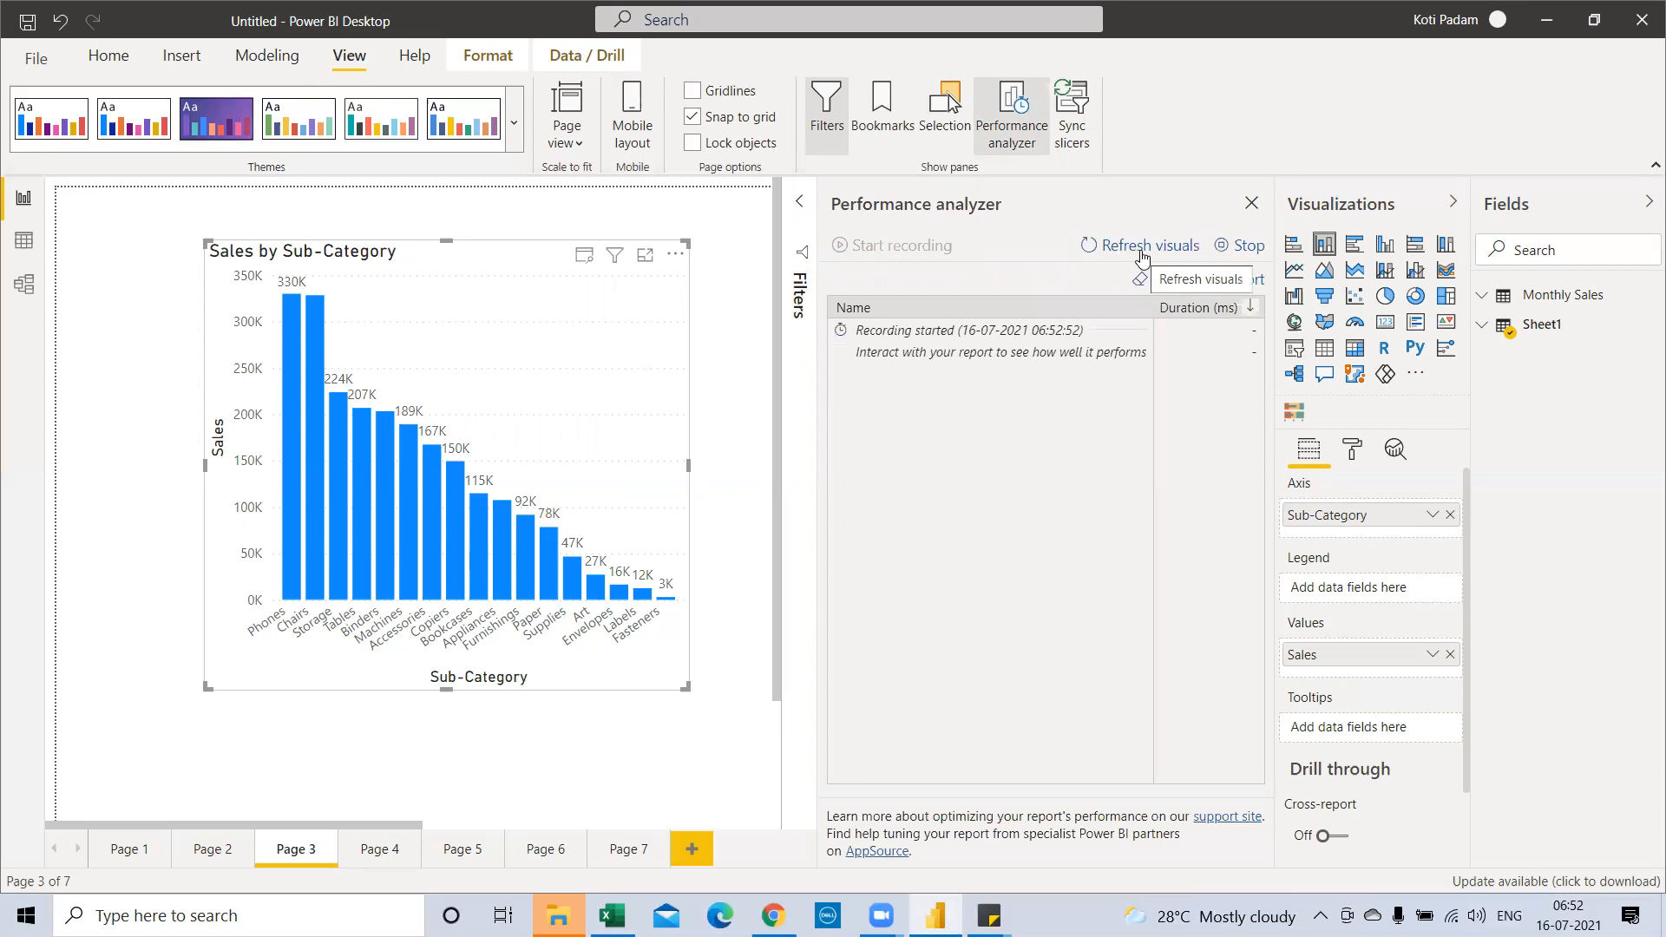
pyautogui.click(1142, 247)
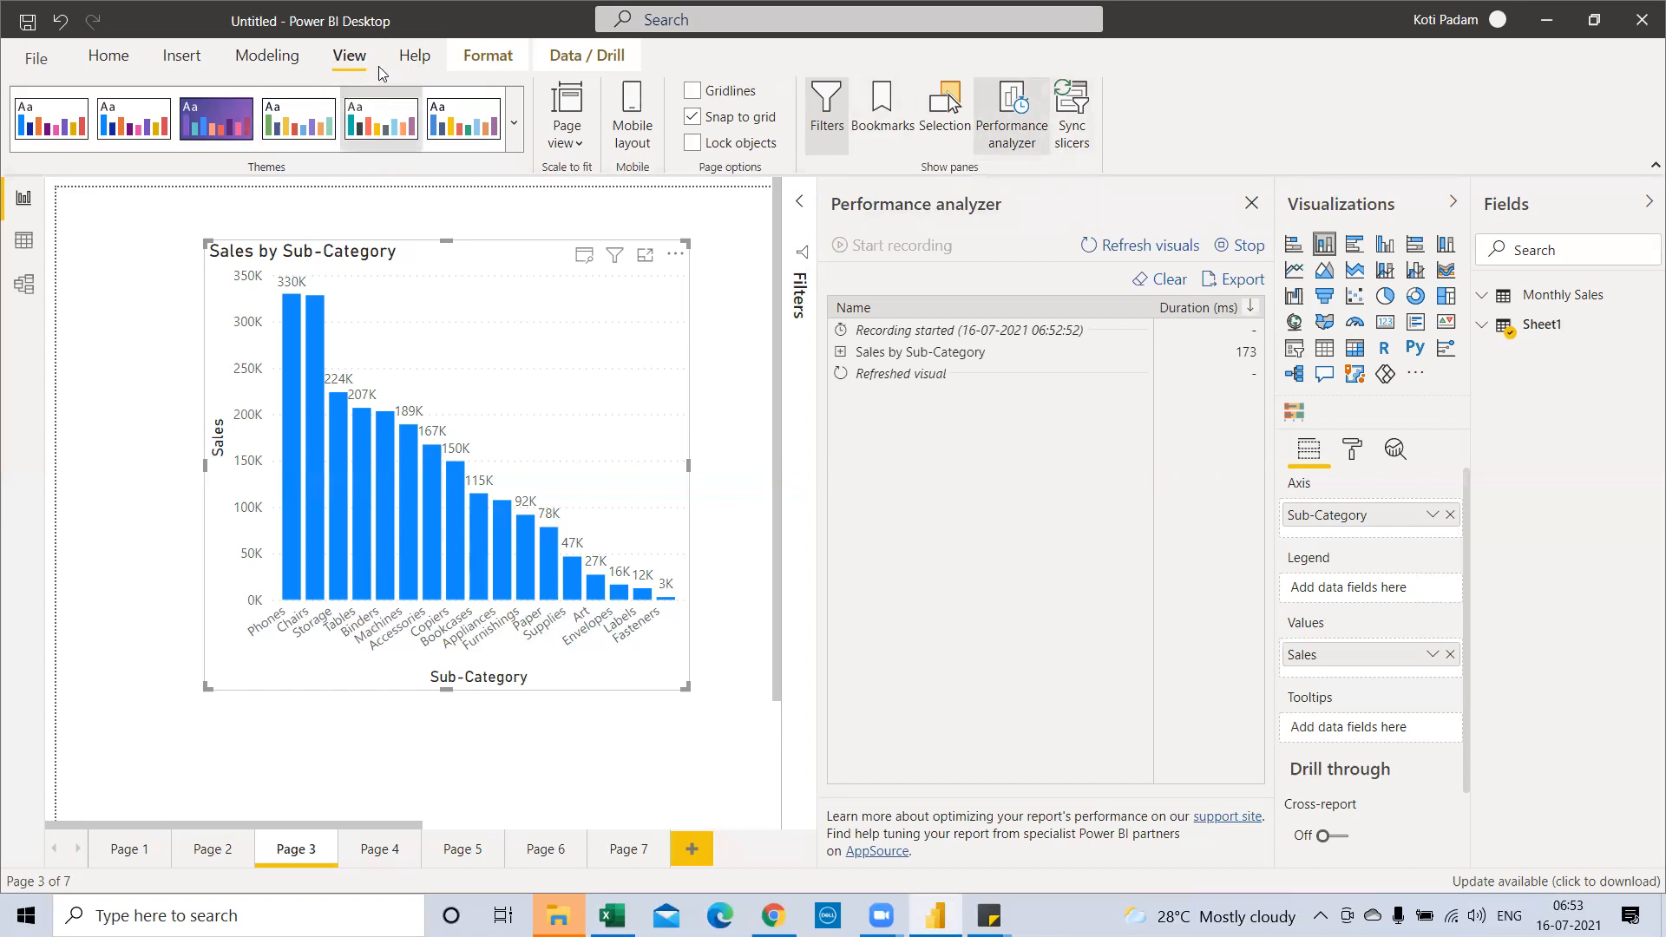
# Step: Look over the Help resources and examine the Power BI Desktop version information in the About dialog
pyautogui.click(408, 61)
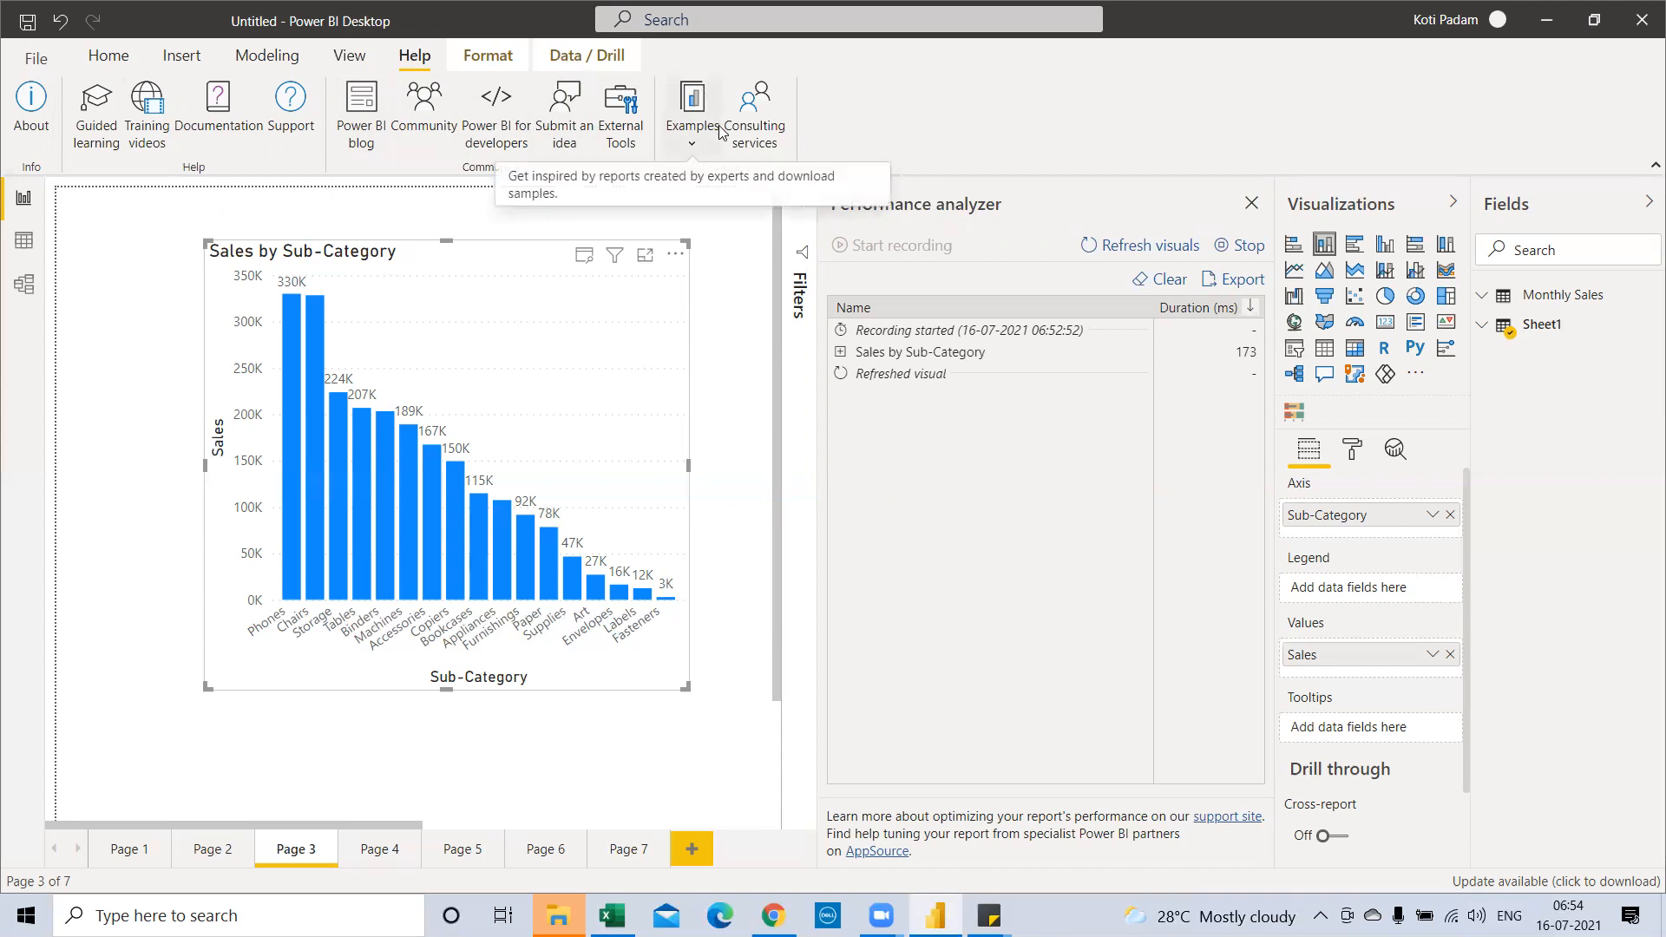
pyautogui.click(21, 98)
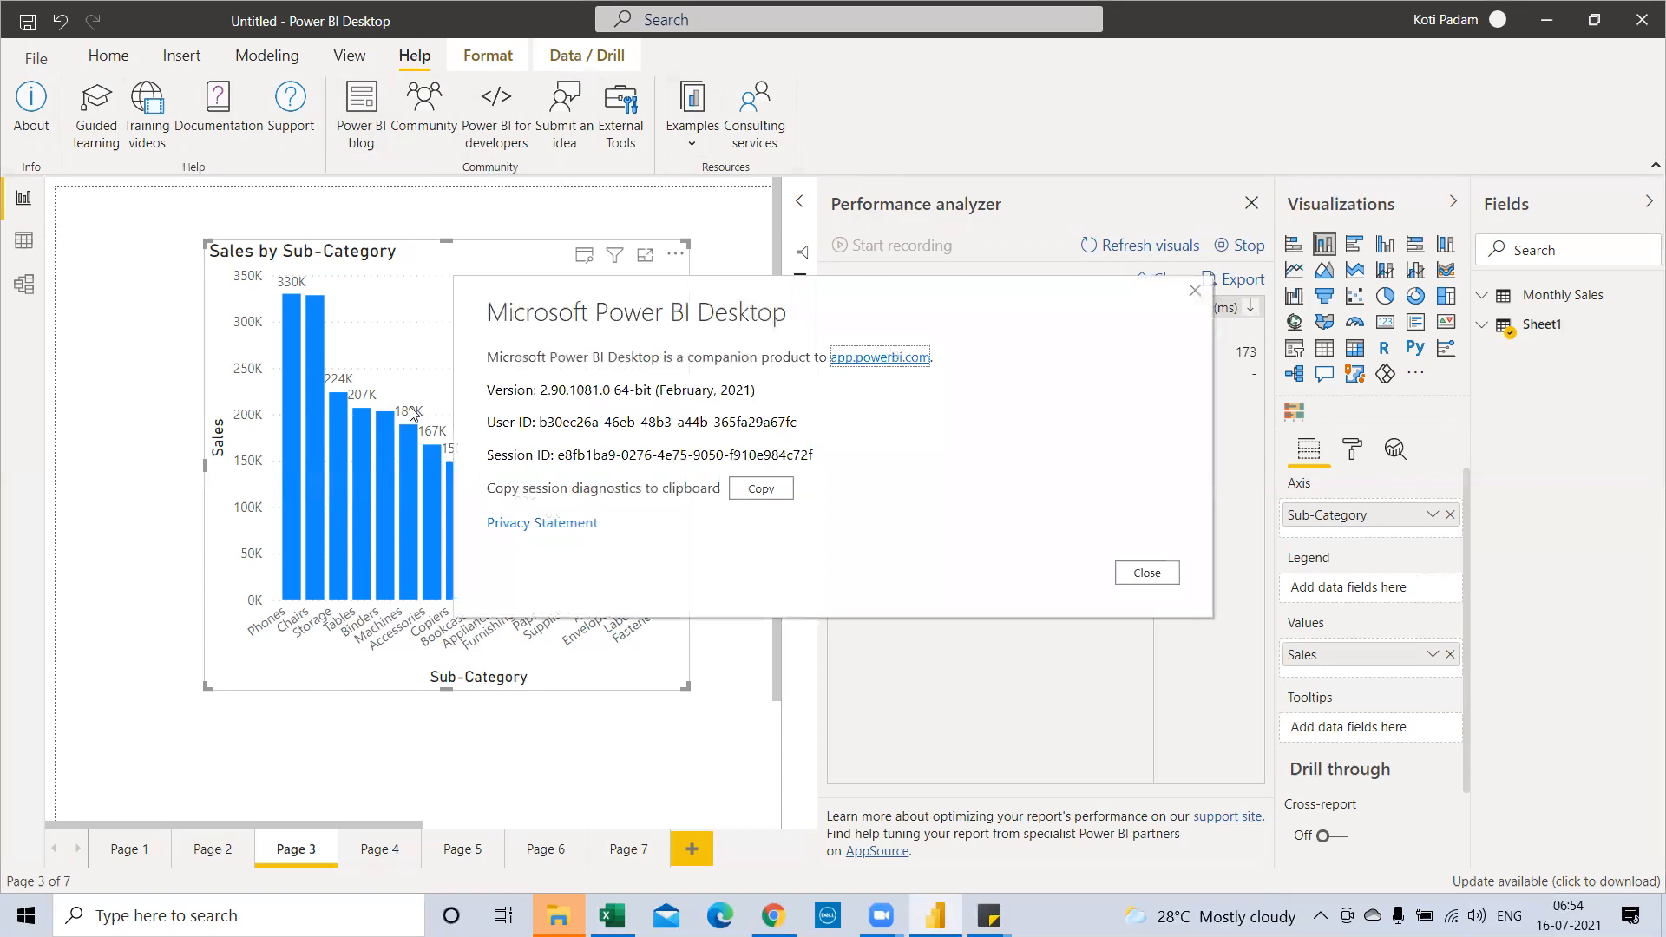
pyautogui.click(548, 392)
pyautogui.doubleClick(574, 392)
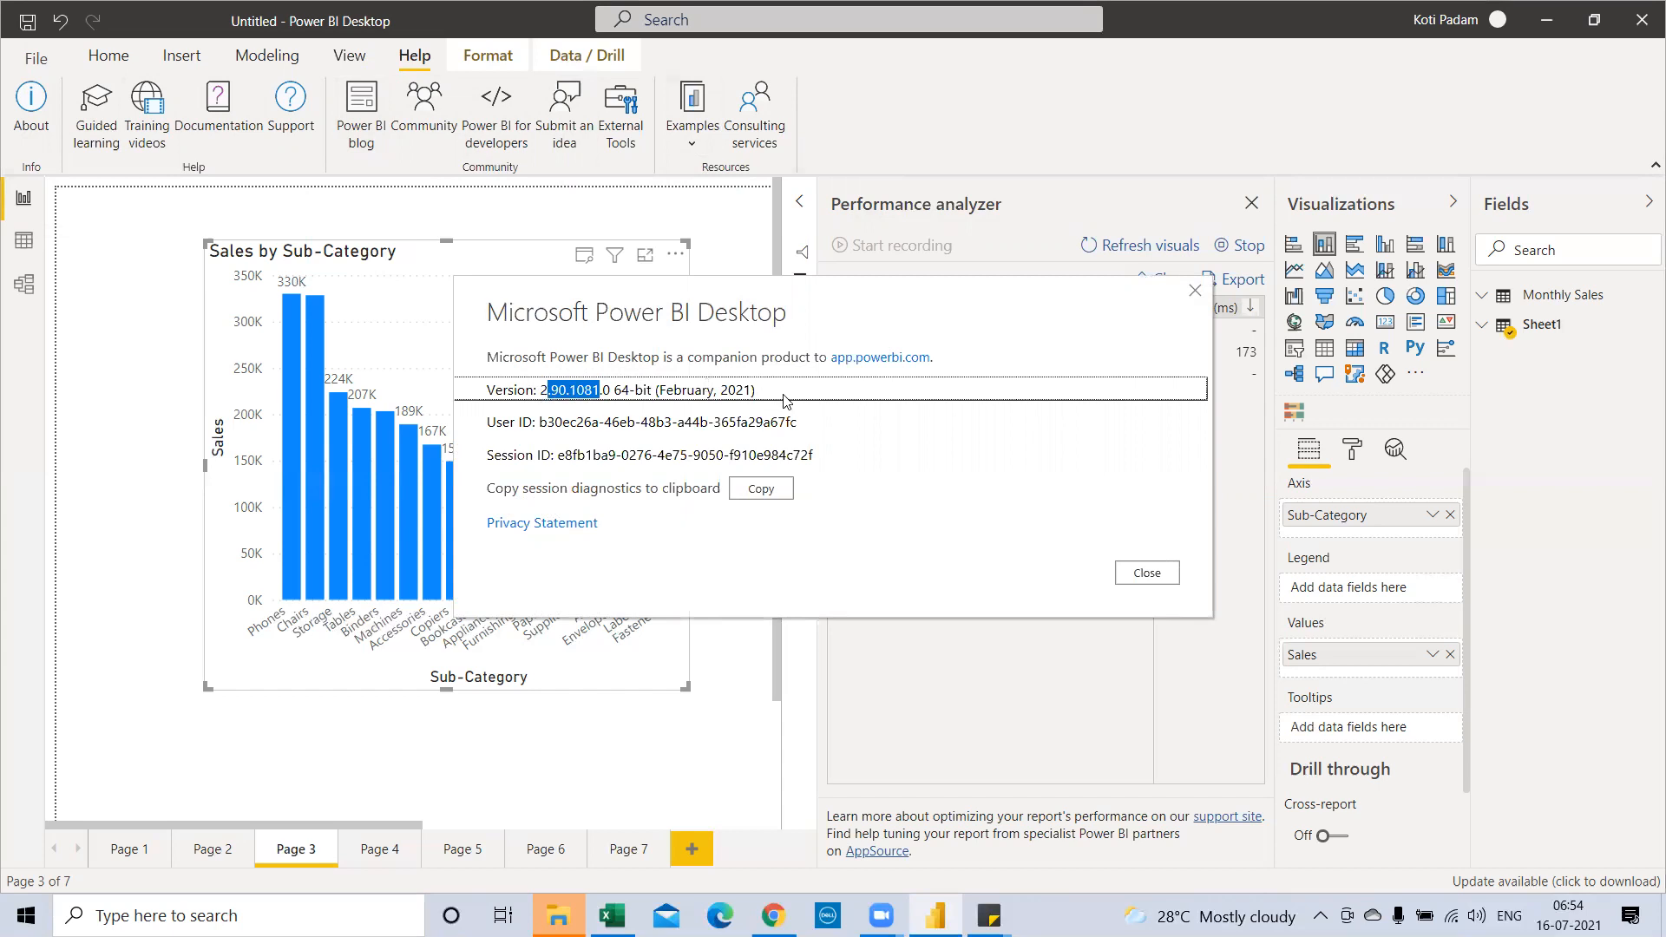
pyautogui.moveTo(756, 393); pyautogui.dragTo(462, 395)
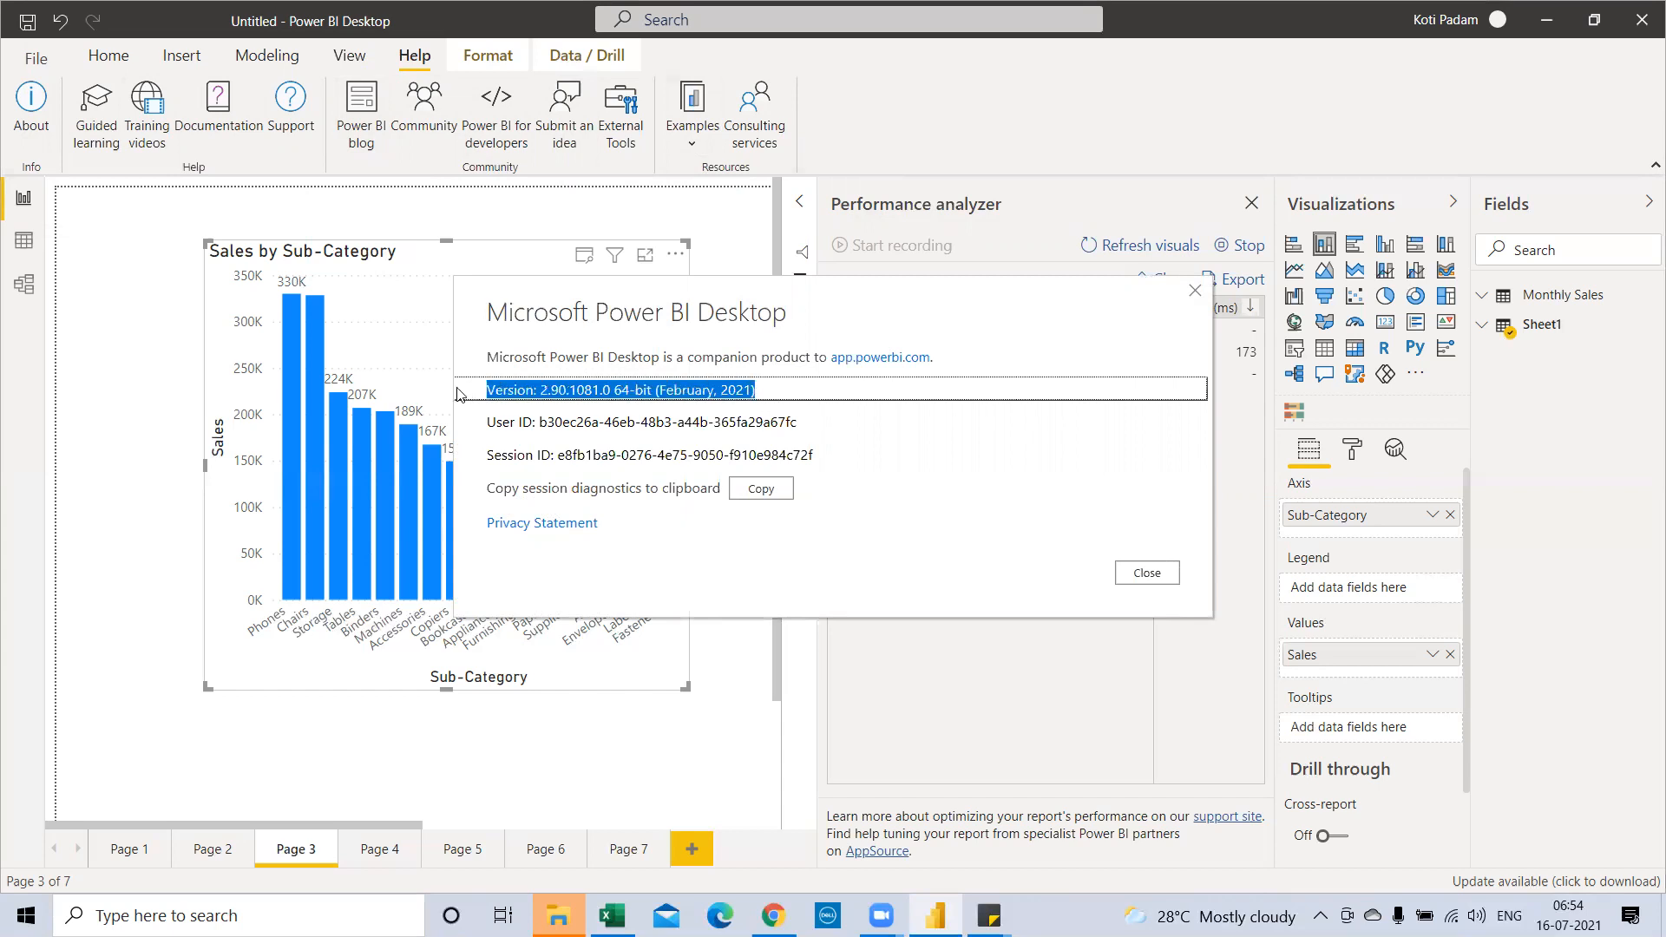
pyautogui.moveTo(708, 395); pyautogui.dragTo(753, 391)
pyautogui.moveTo(753, 387); pyautogui.dragTo(756, 388)
pyautogui.click(1145, 573)
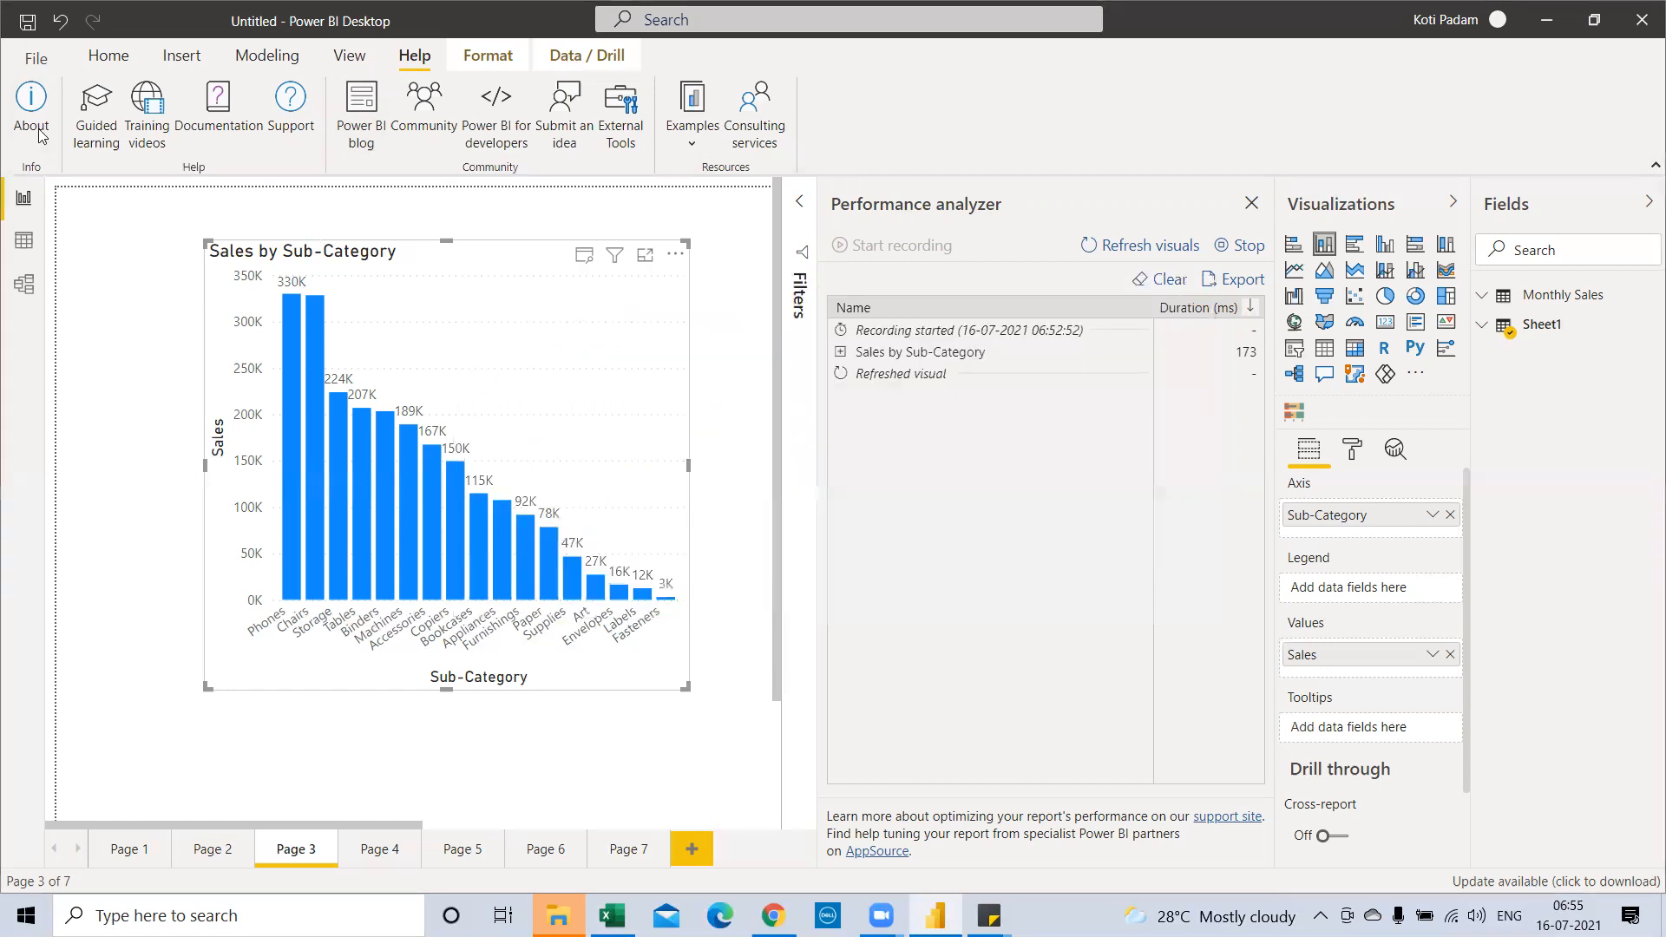
# Step: Turn on Edit interactions with the Sales by Sub-Category chart selected on Page 3
pyautogui.click(476, 61)
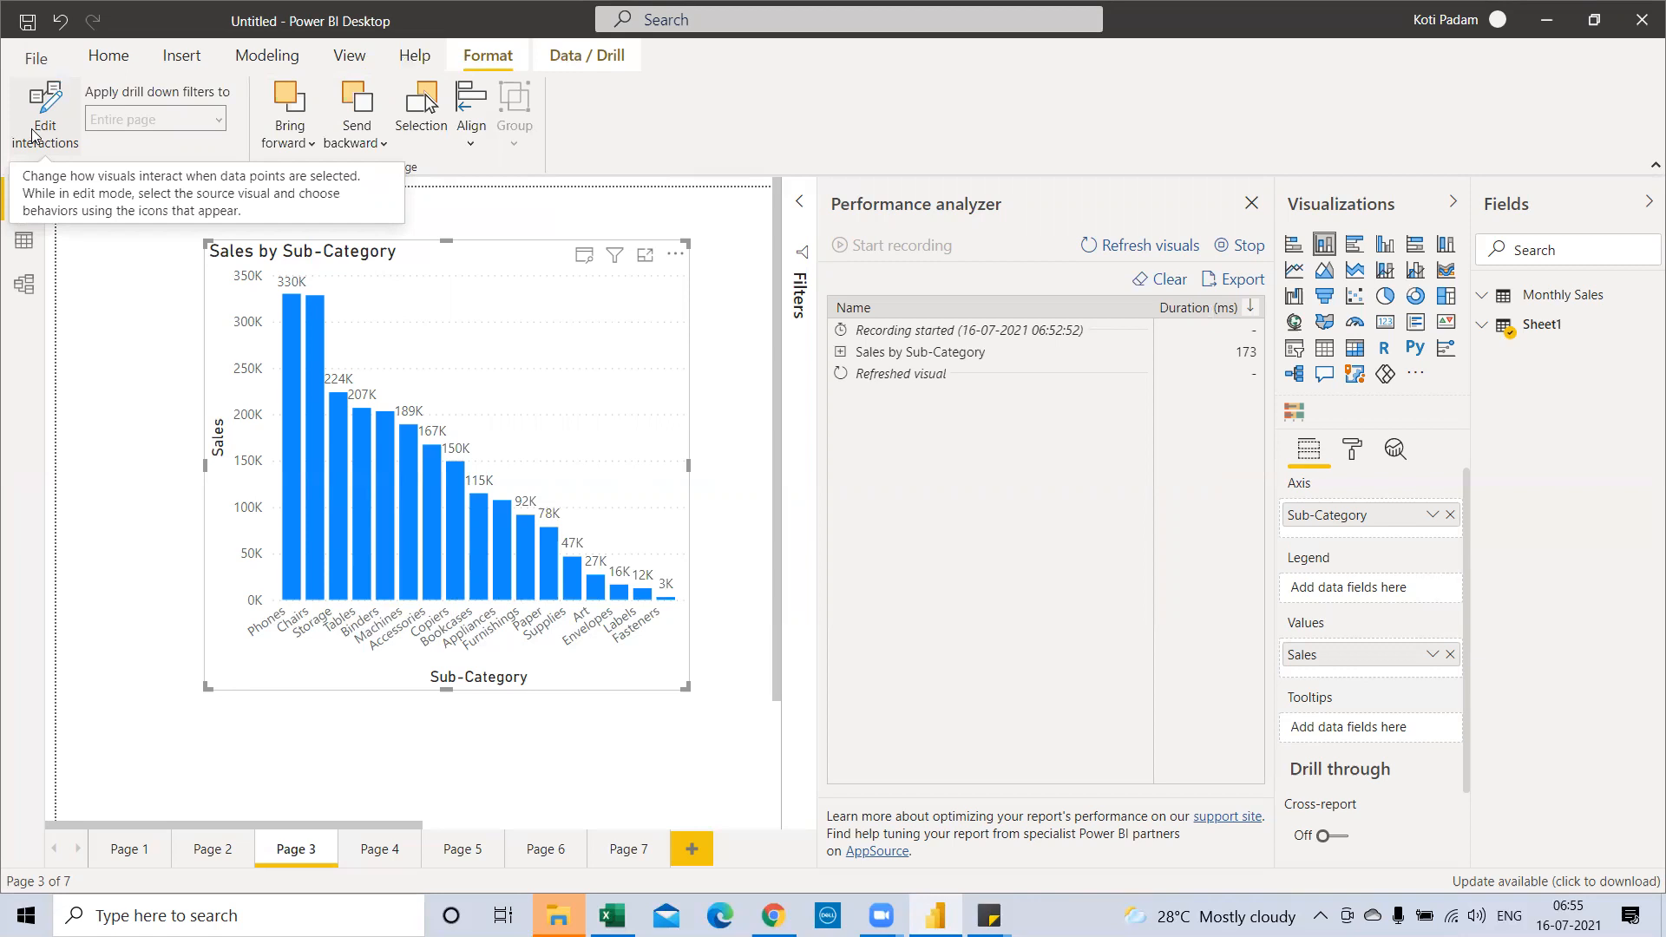
pyautogui.click(33, 135)
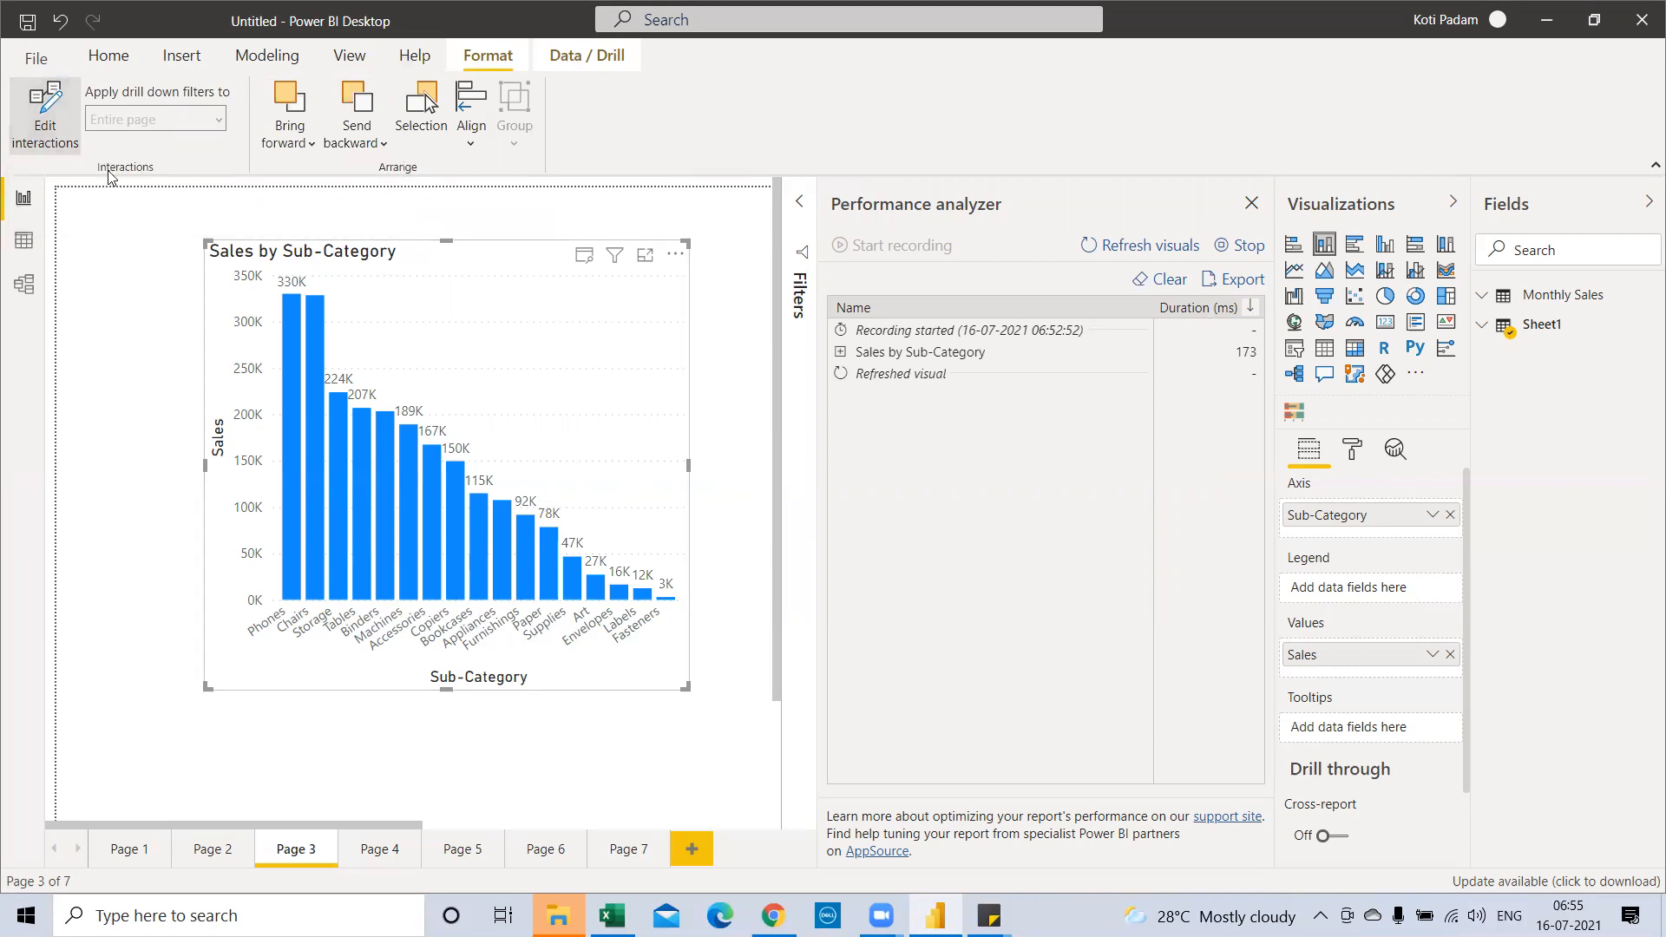
# Step: Close the Performance analyzer and briefly view the filters for the Sales by Sub-Category chart on Page 3
pyautogui.click(1251, 205)
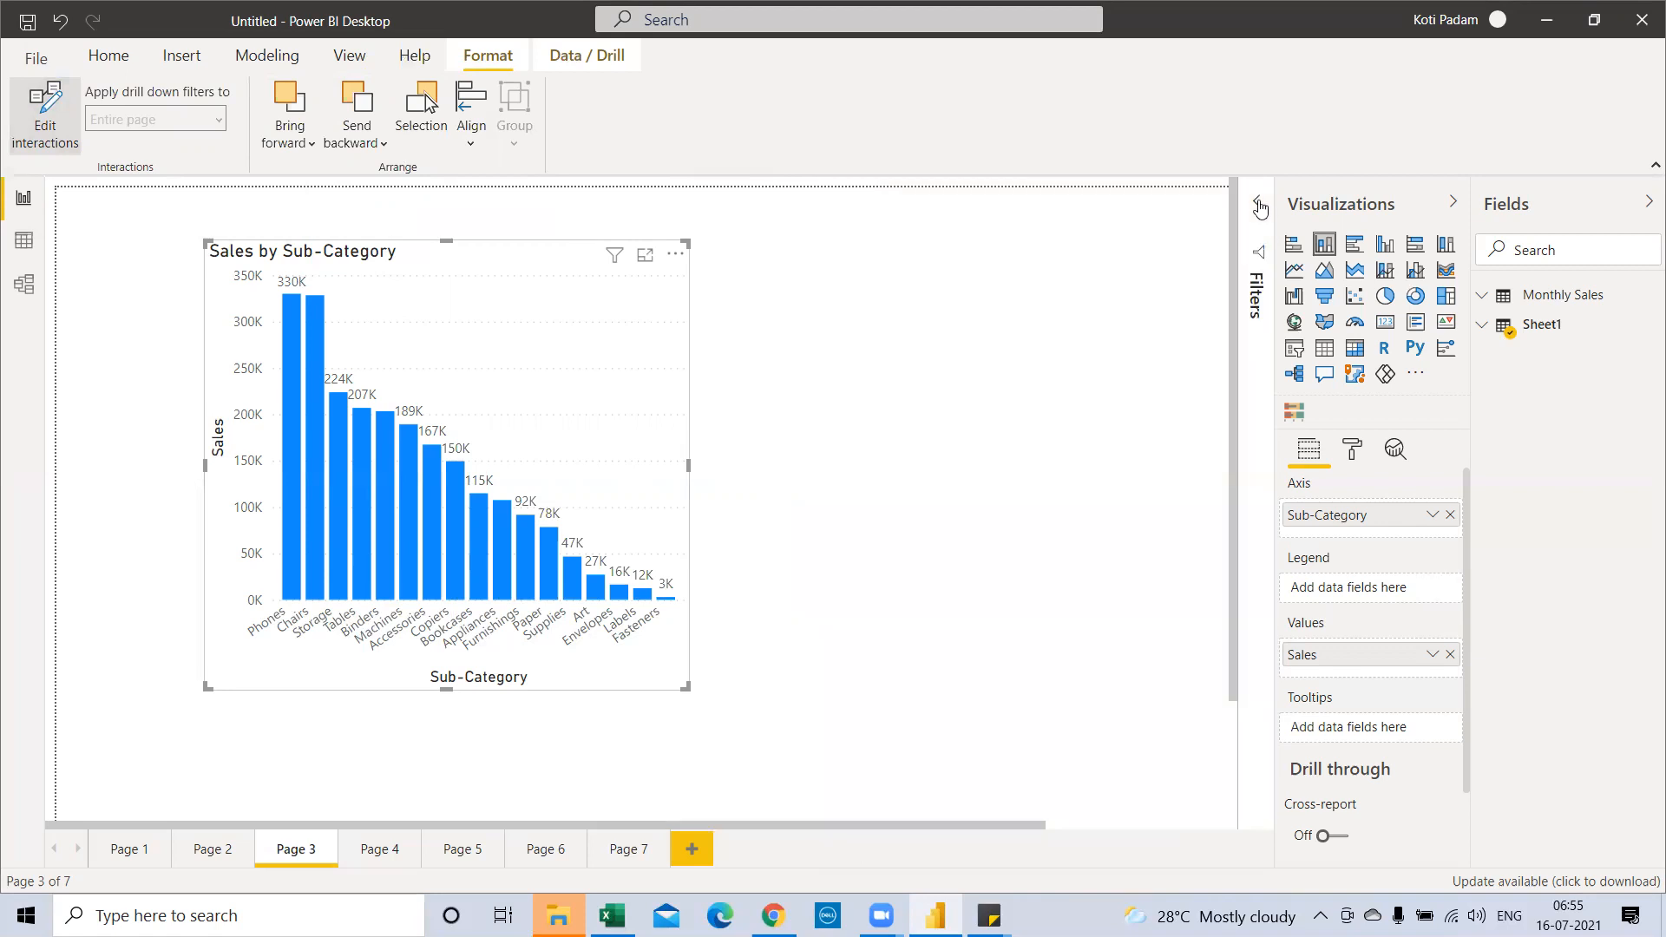
pyautogui.click(1255, 205)
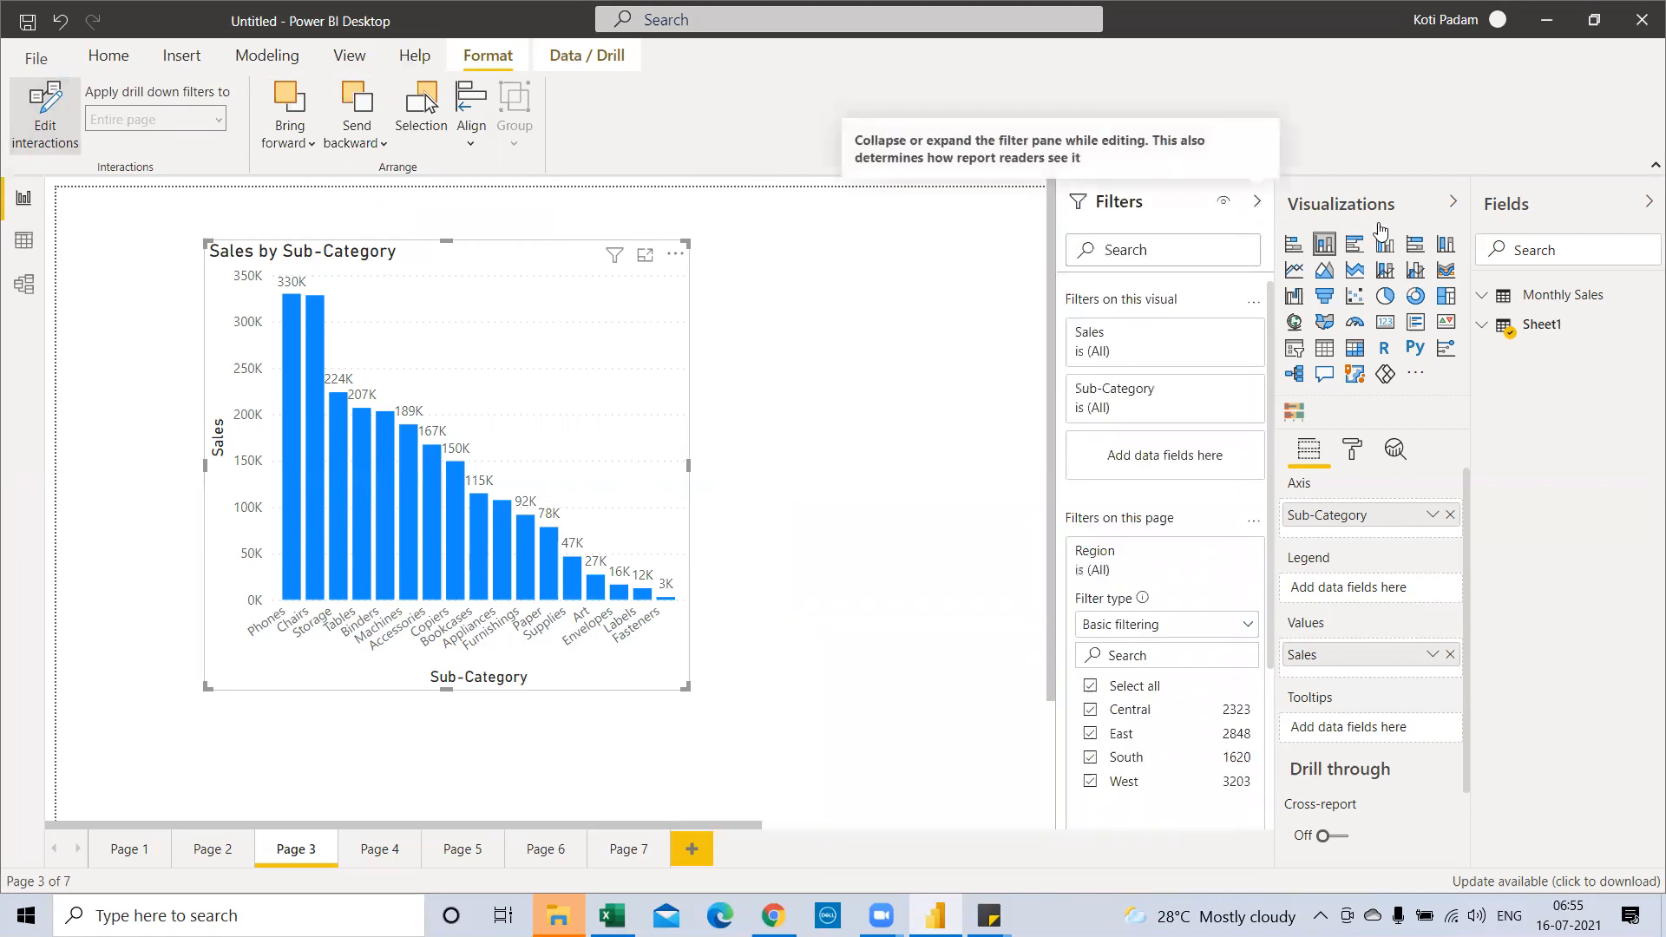
pyautogui.click(1257, 207)
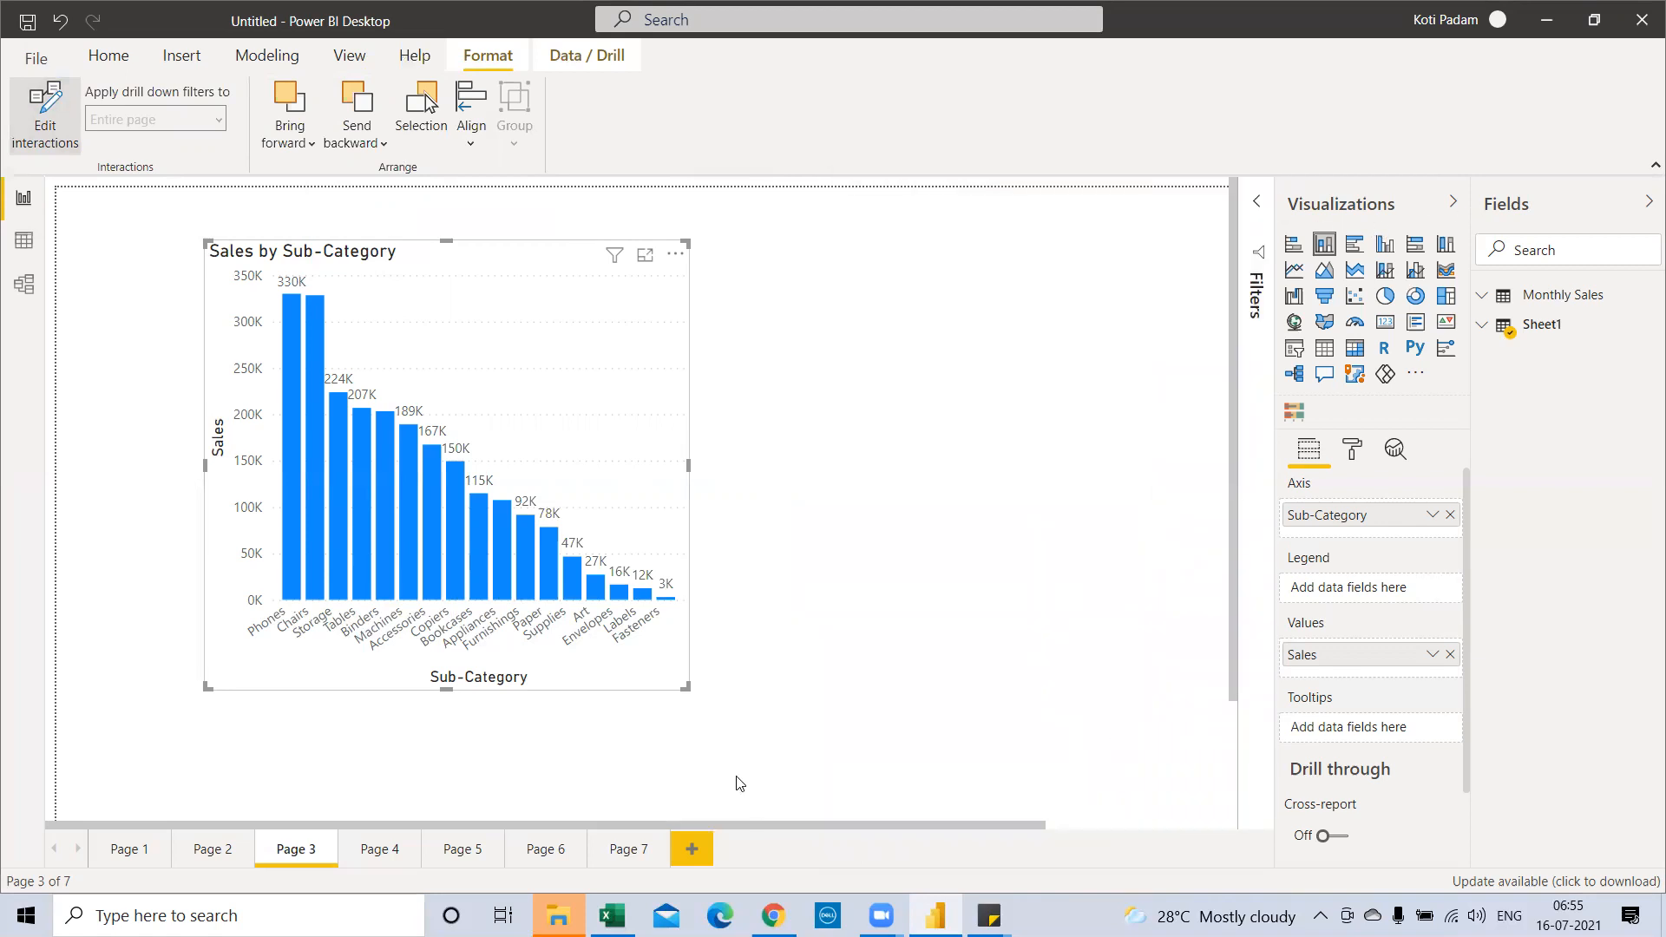
# Step: On Page 4, turn off Edit interactions and arrange the two Sales by Month charts side by side
pyautogui.click(373, 852)
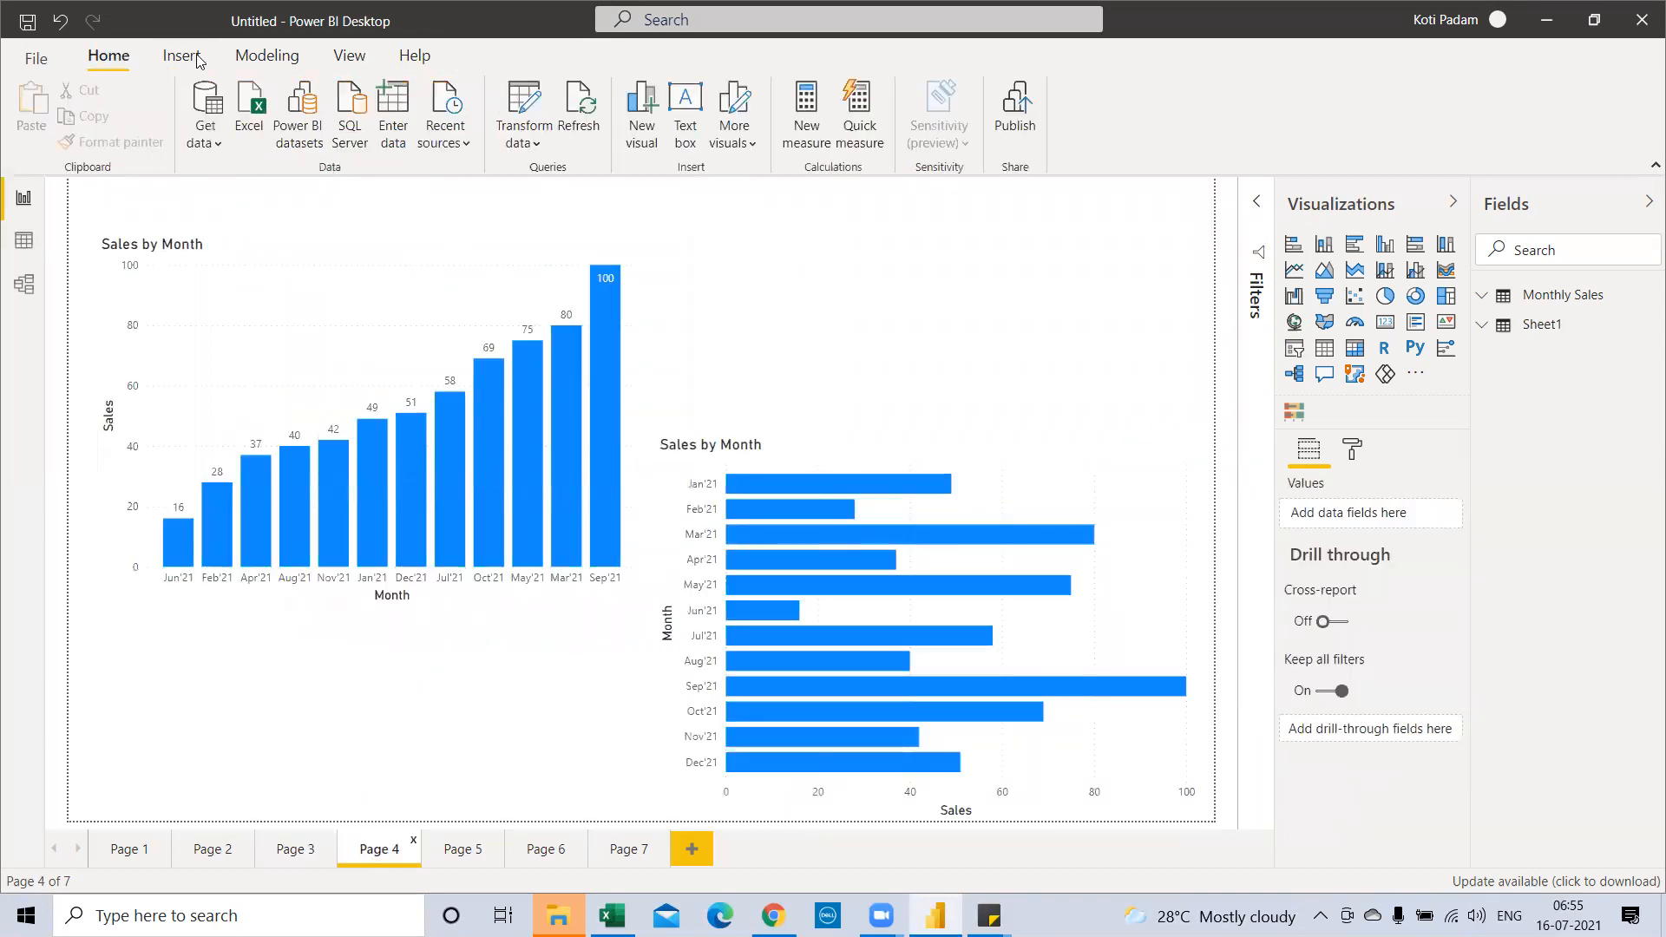
pyautogui.click(398, 285)
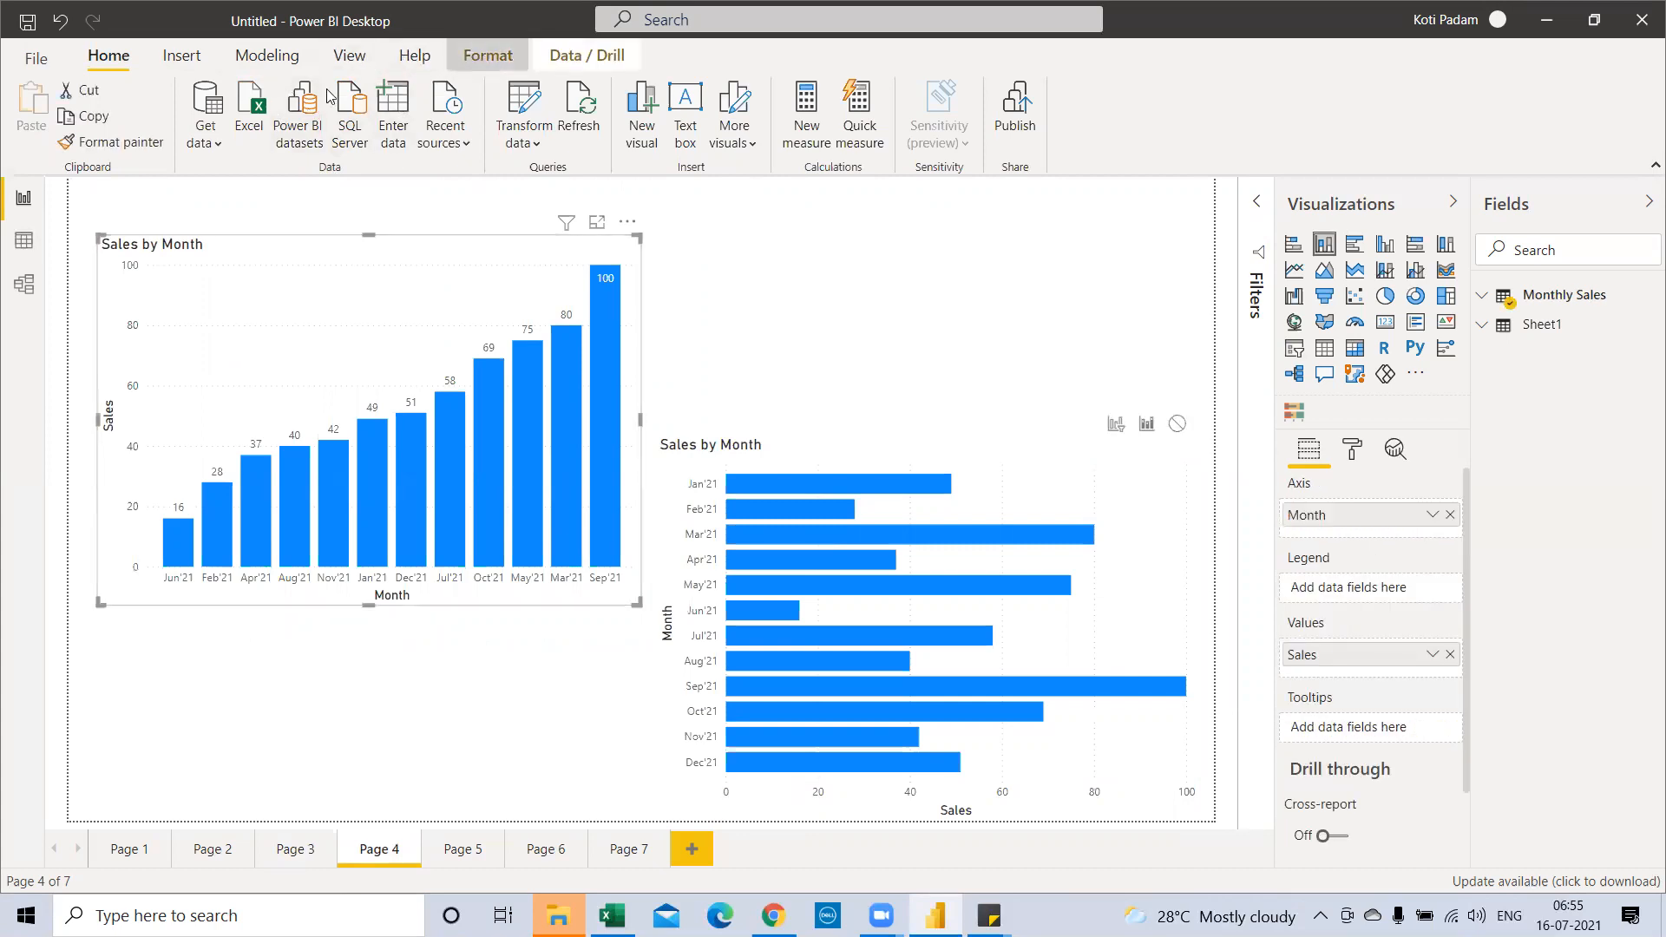
pyautogui.click(468, 56)
pyautogui.click(42, 129)
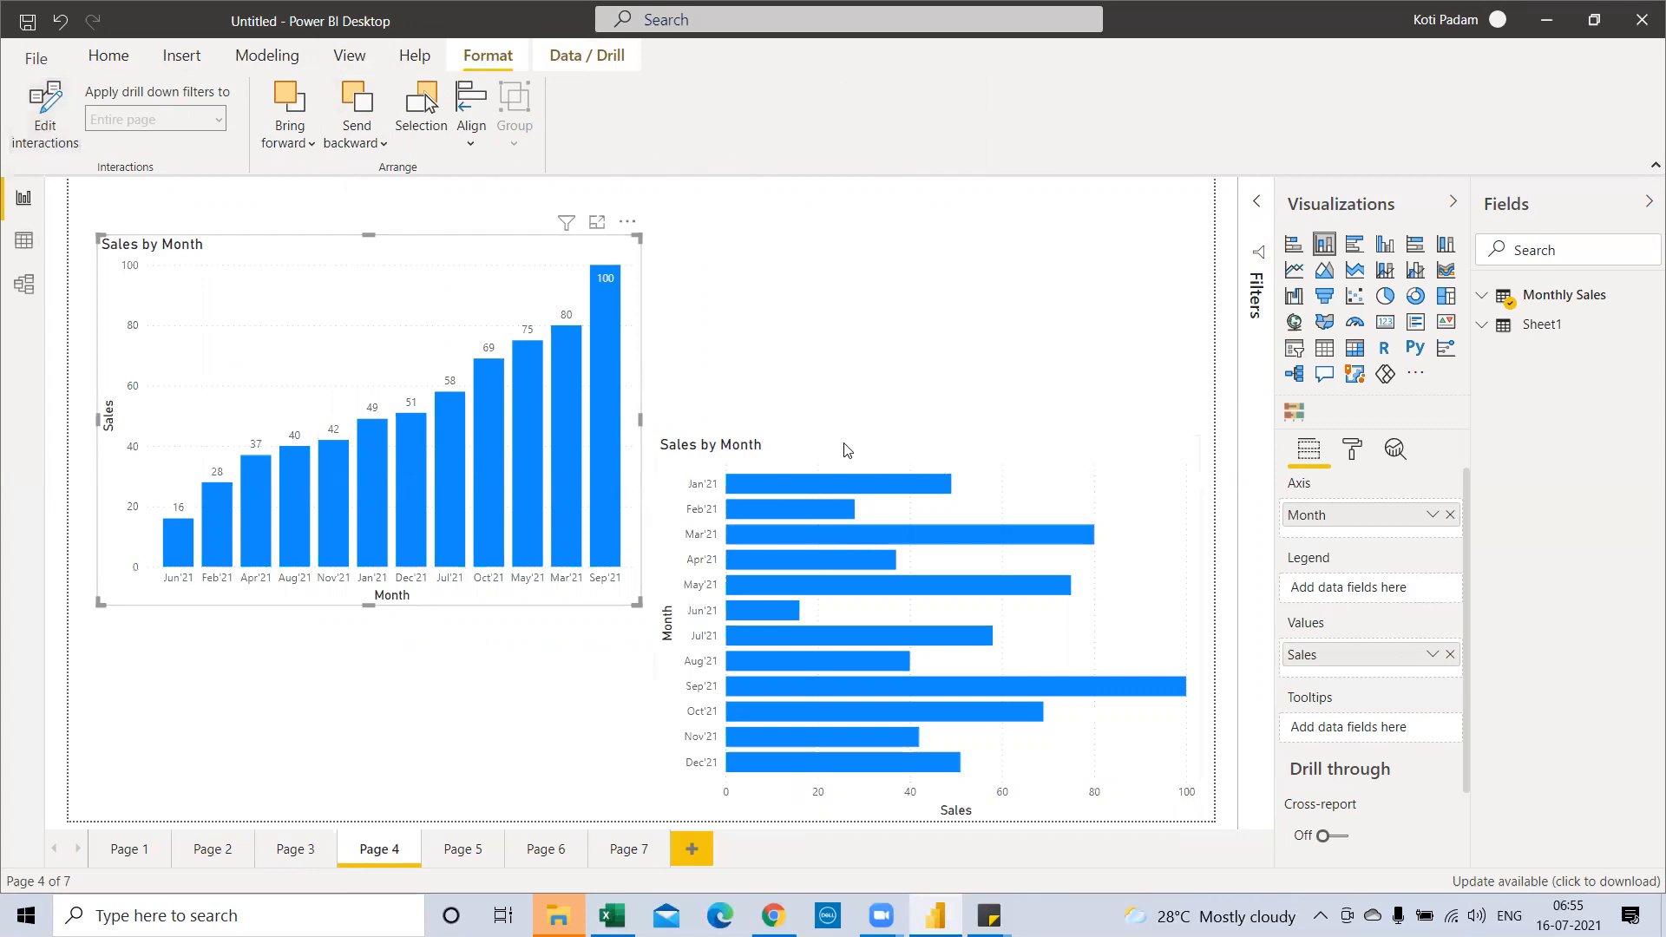
pyautogui.moveTo(846, 449); pyautogui.dragTo(861, 276)
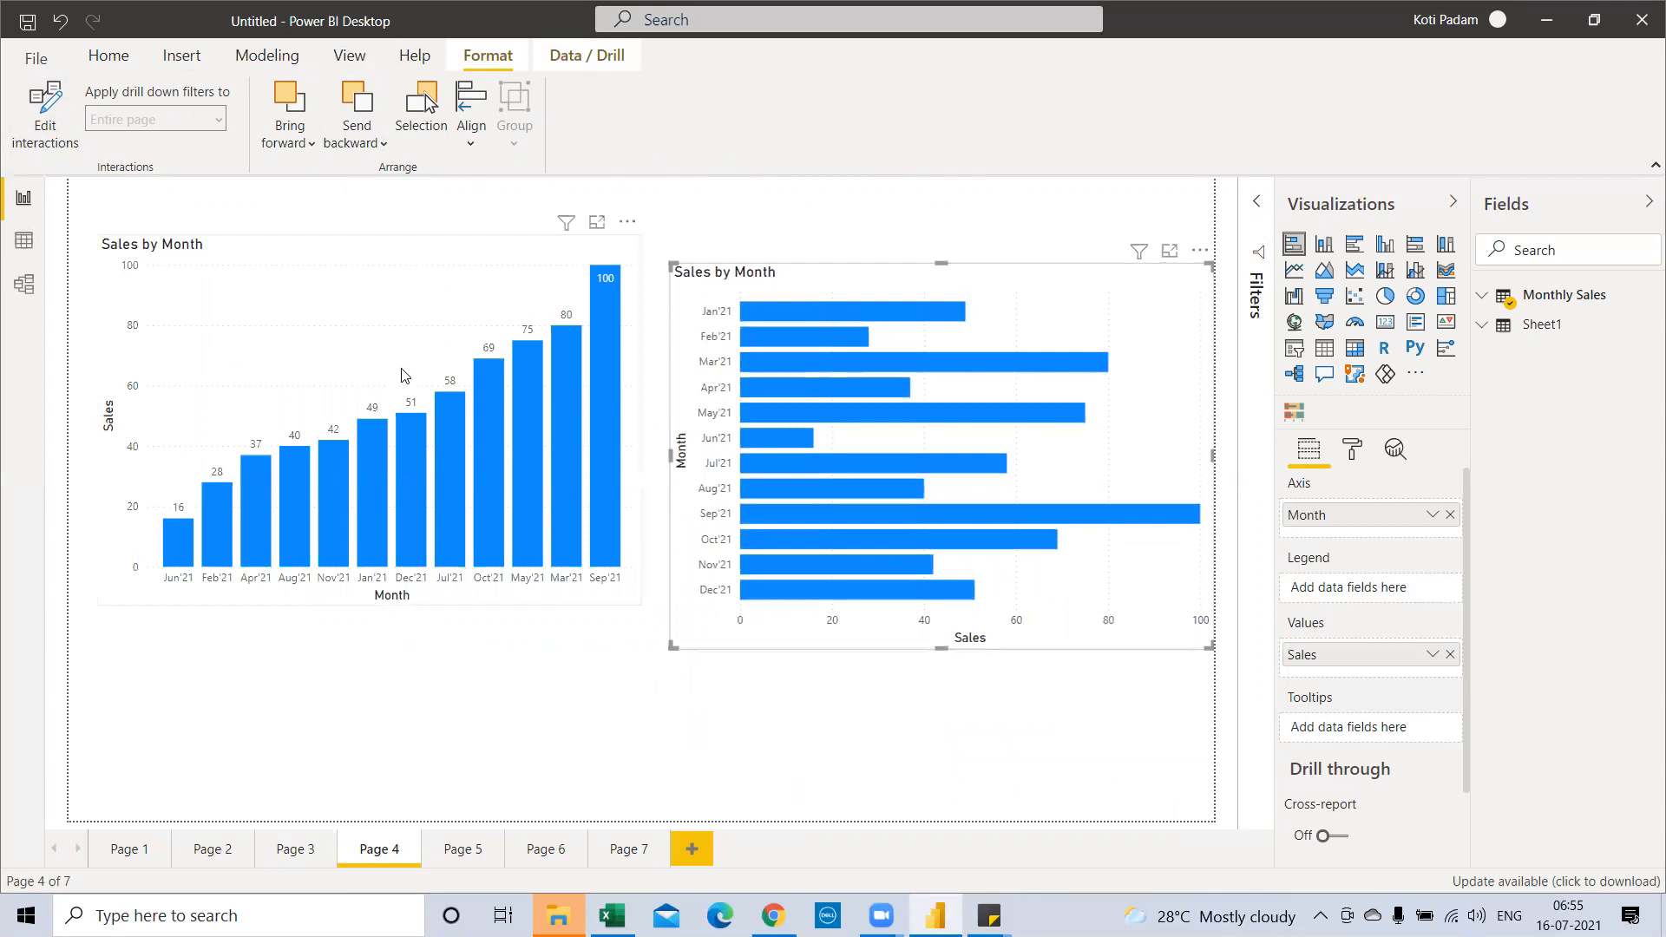
pyautogui.moveTo(401, 374); pyautogui.dragTo(373, 460)
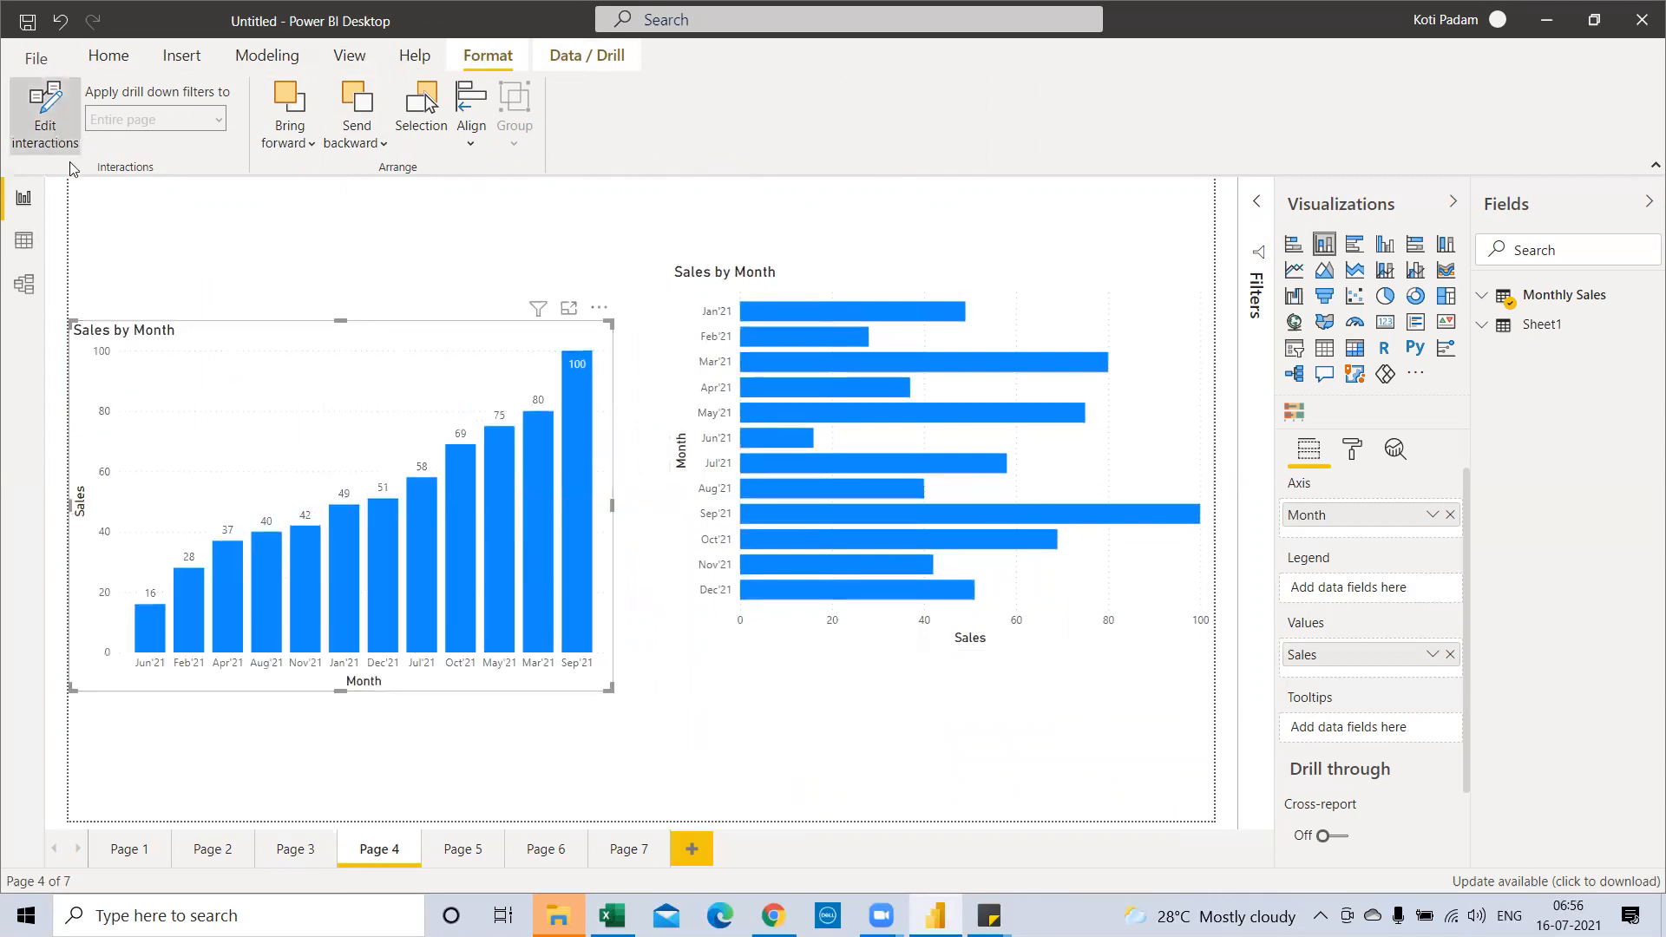
# Step: Turn on Edit interactions for the column chart and try Highlight, Filter and None on the bar chart with Jun'21 selected, ending on None
pyautogui.click(45, 117)
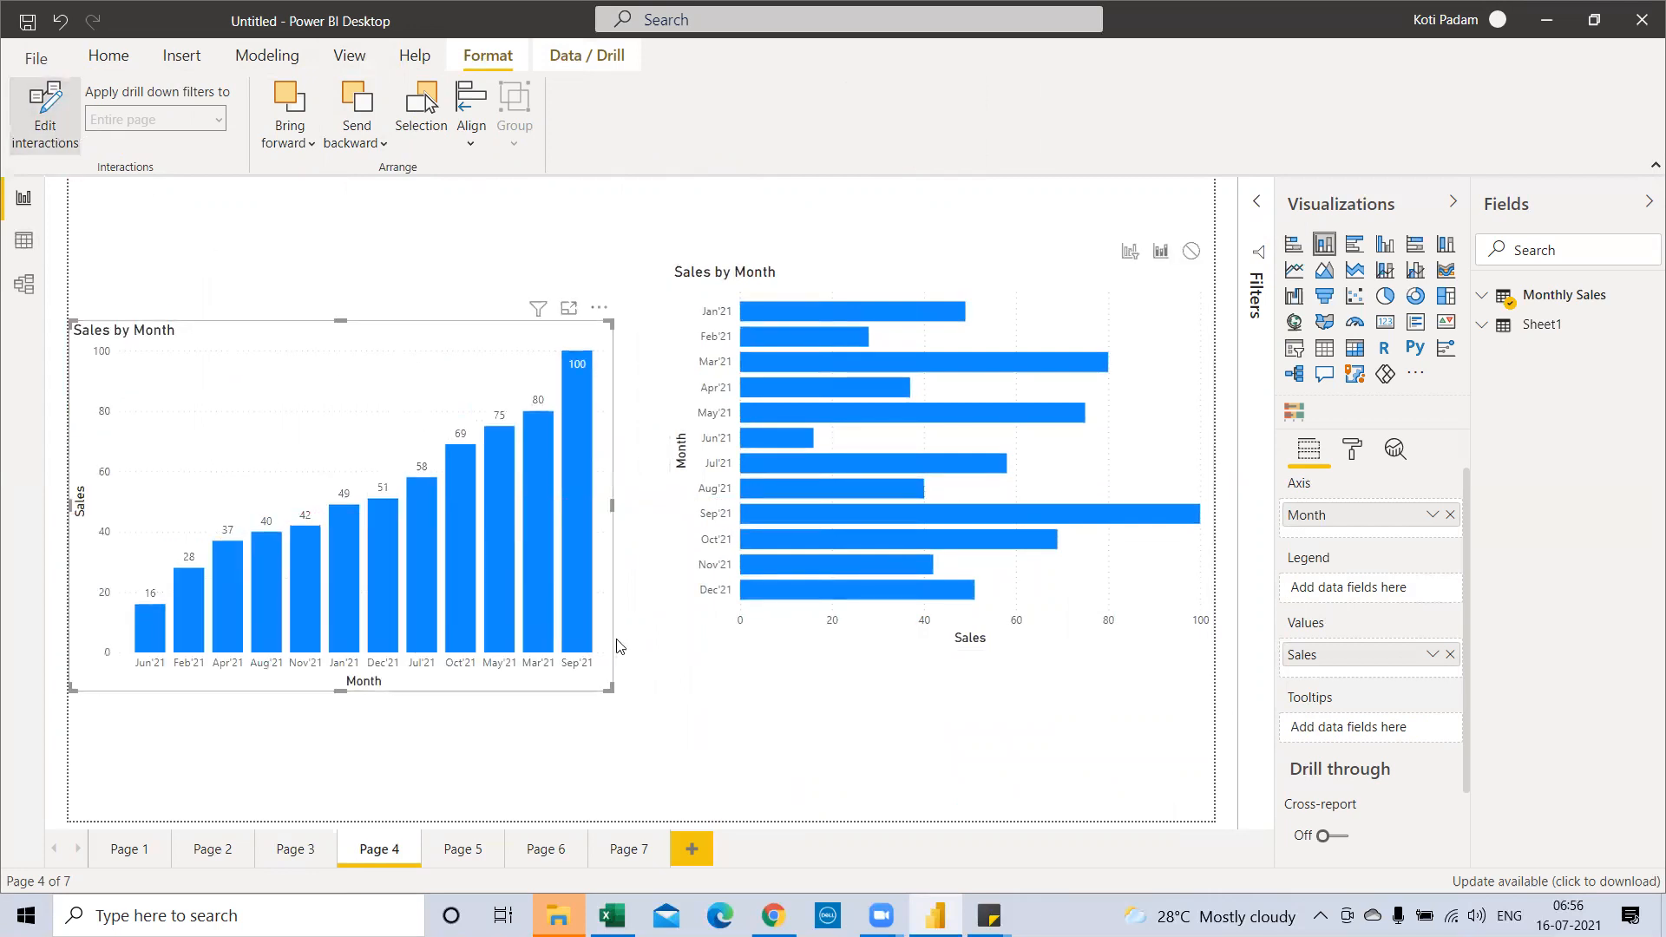
pyautogui.click(1161, 252)
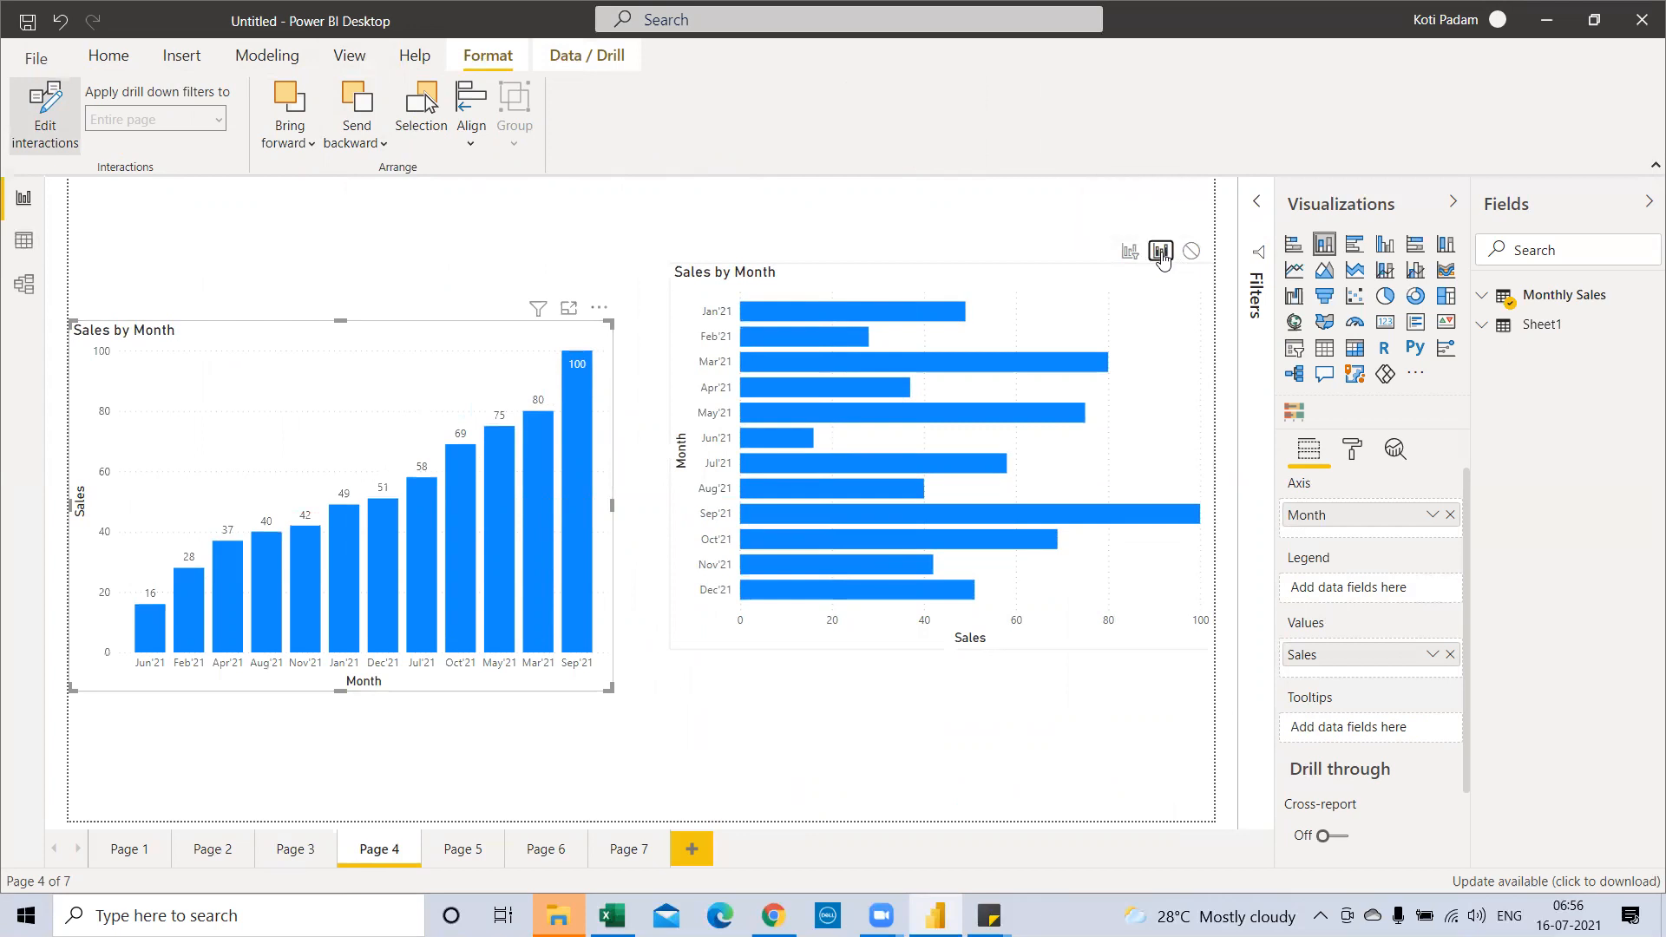
pyautogui.click(148, 644)
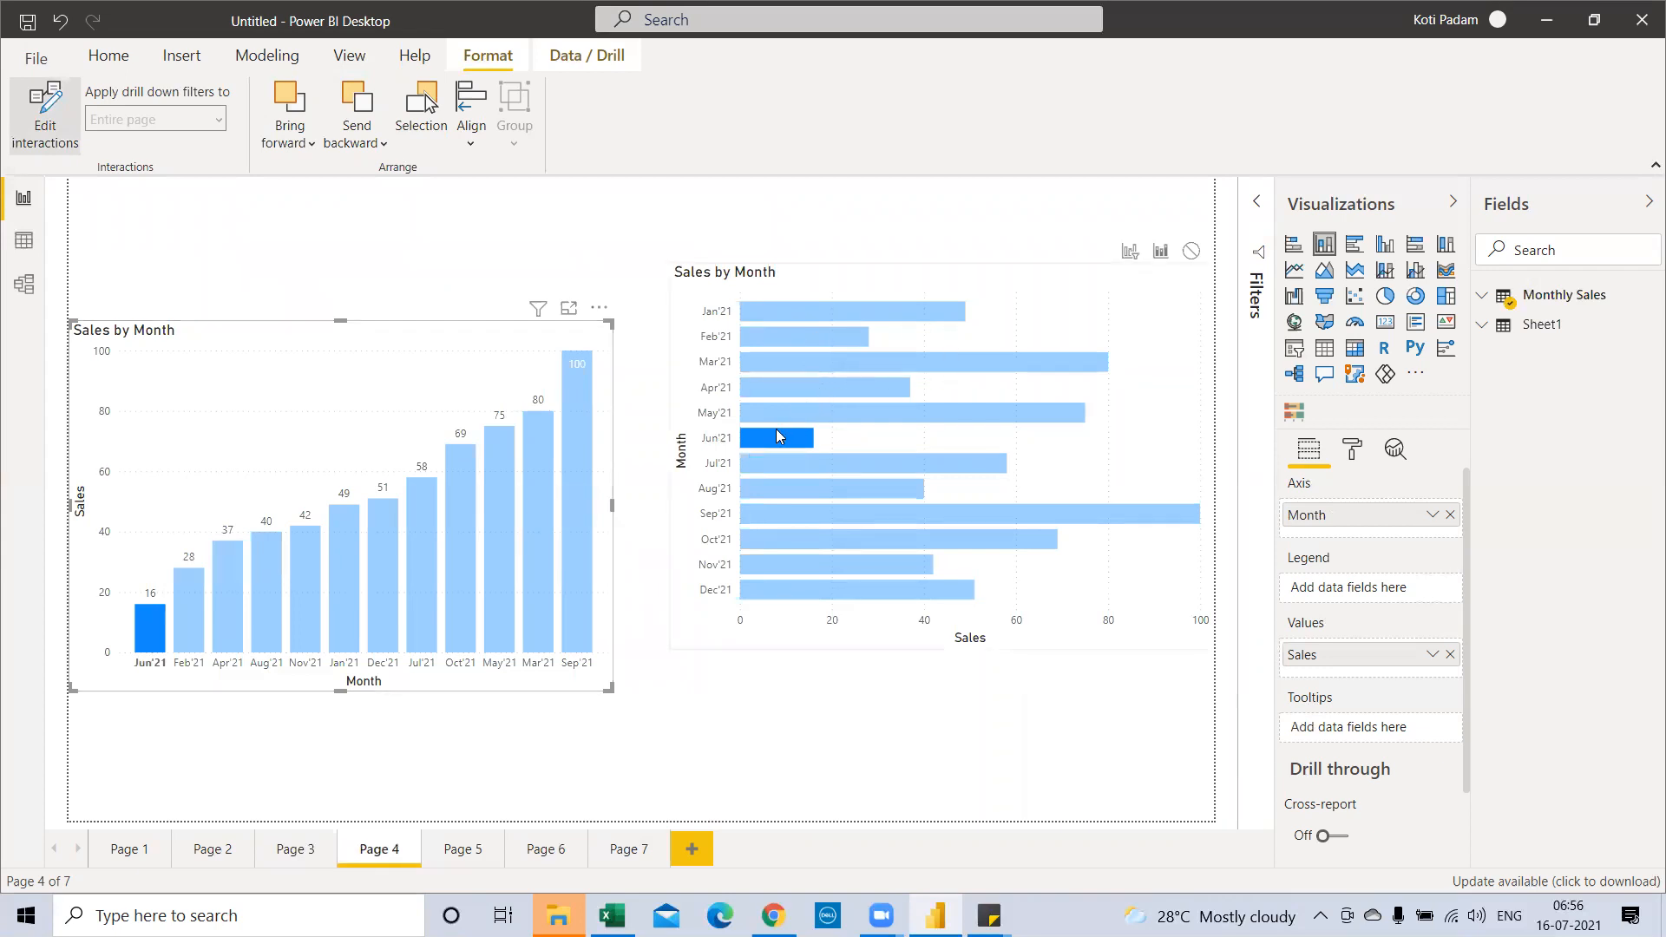
pyautogui.click(1131, 253)
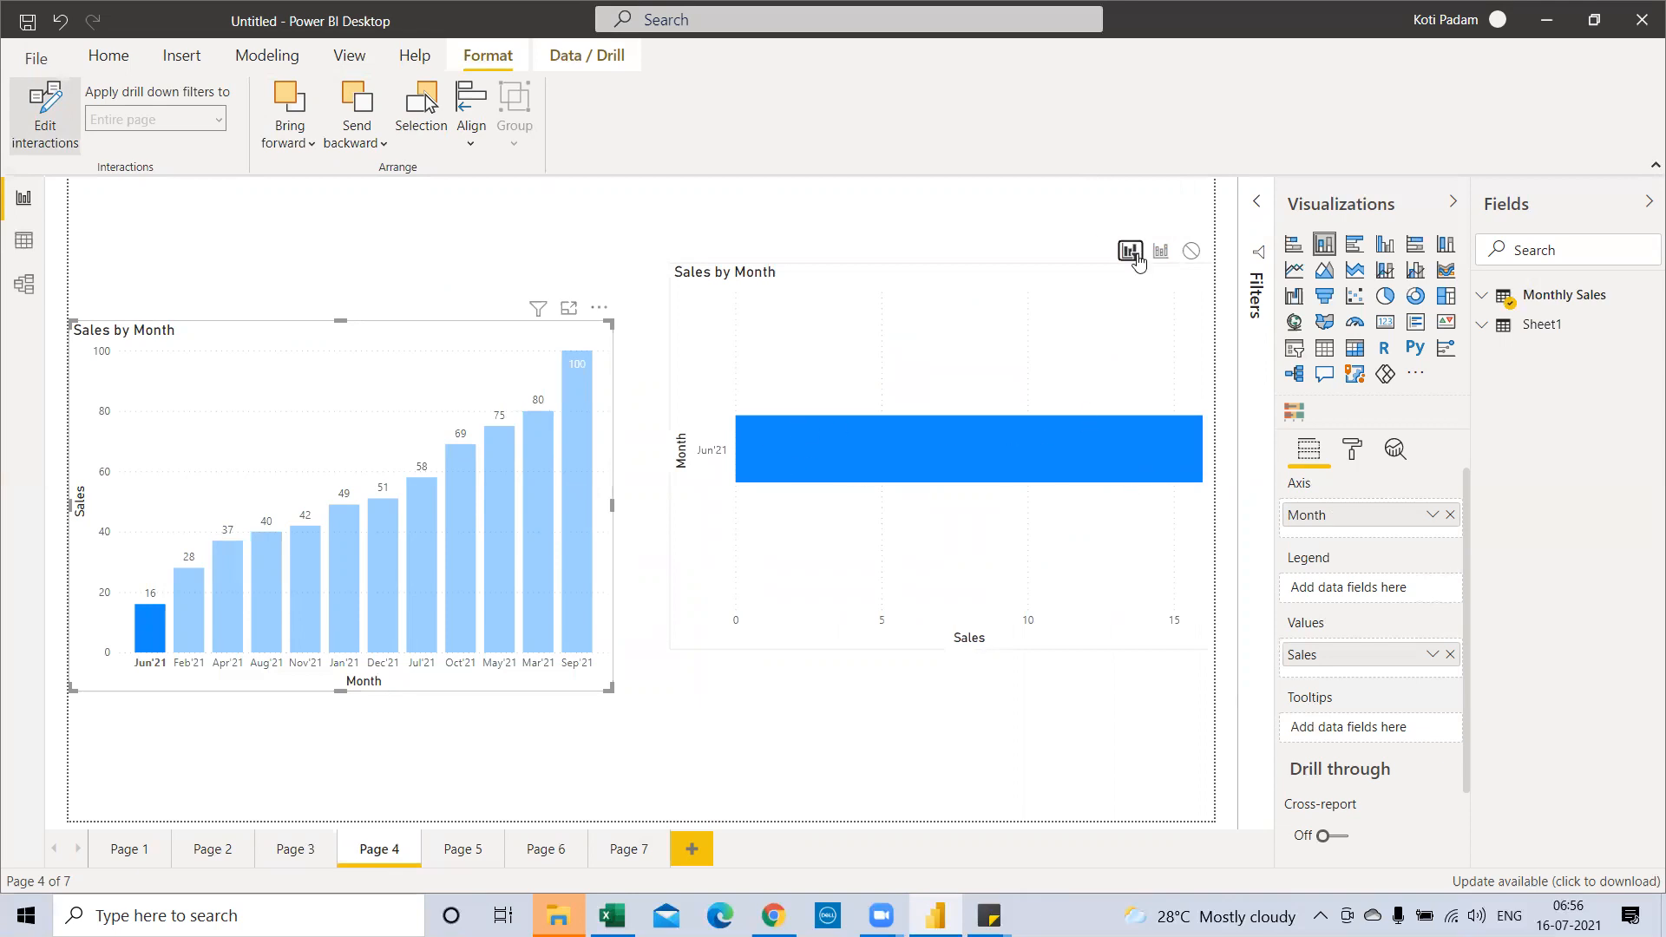
pyautogui.click(1192, 254)
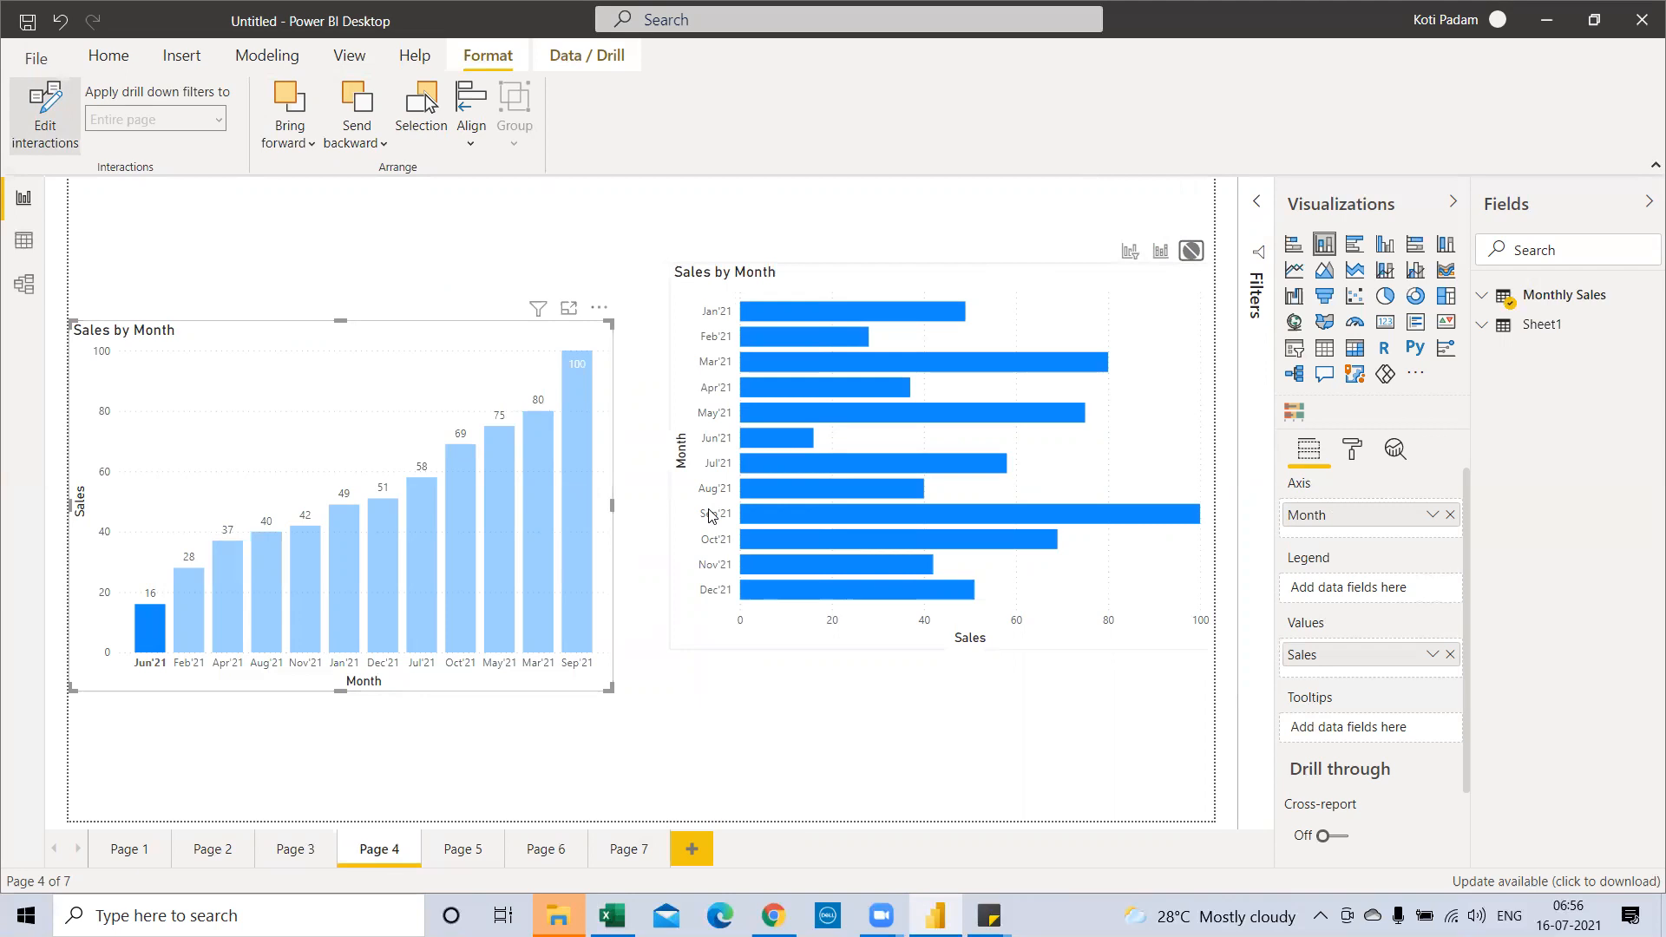
pyautogui.click(45, 130)
# Step: Add a new report page and load Sheet1 of Test.xlsx from the recent sources
pyautogui.click(580, 59)
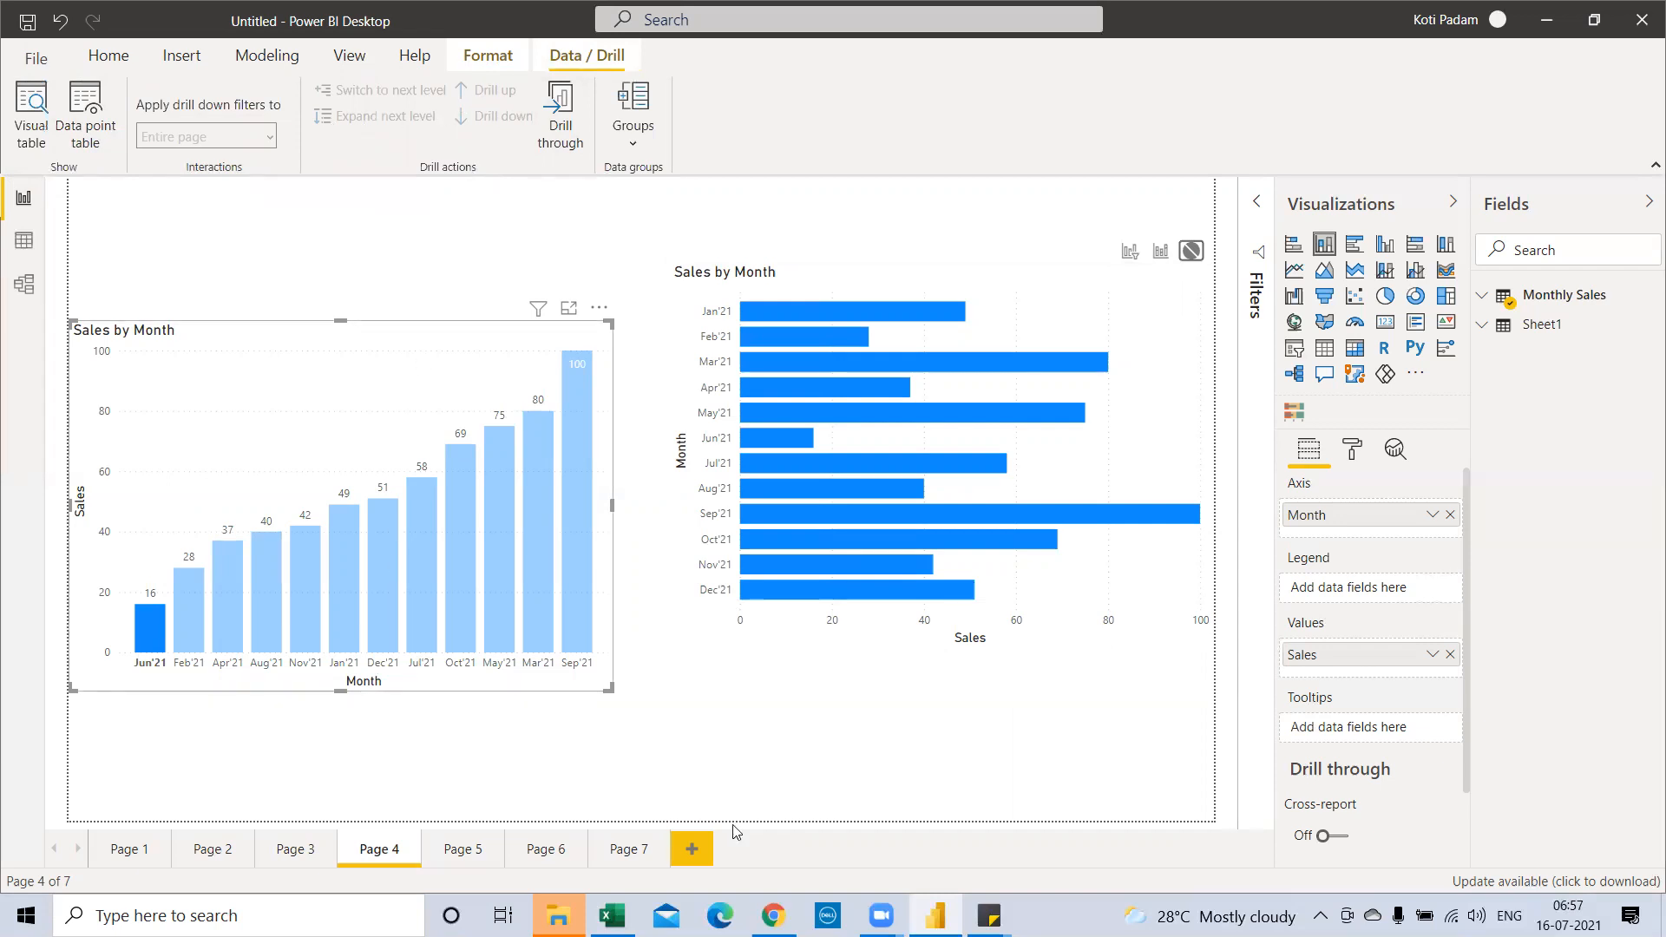
pyautogui.click(692, 848)
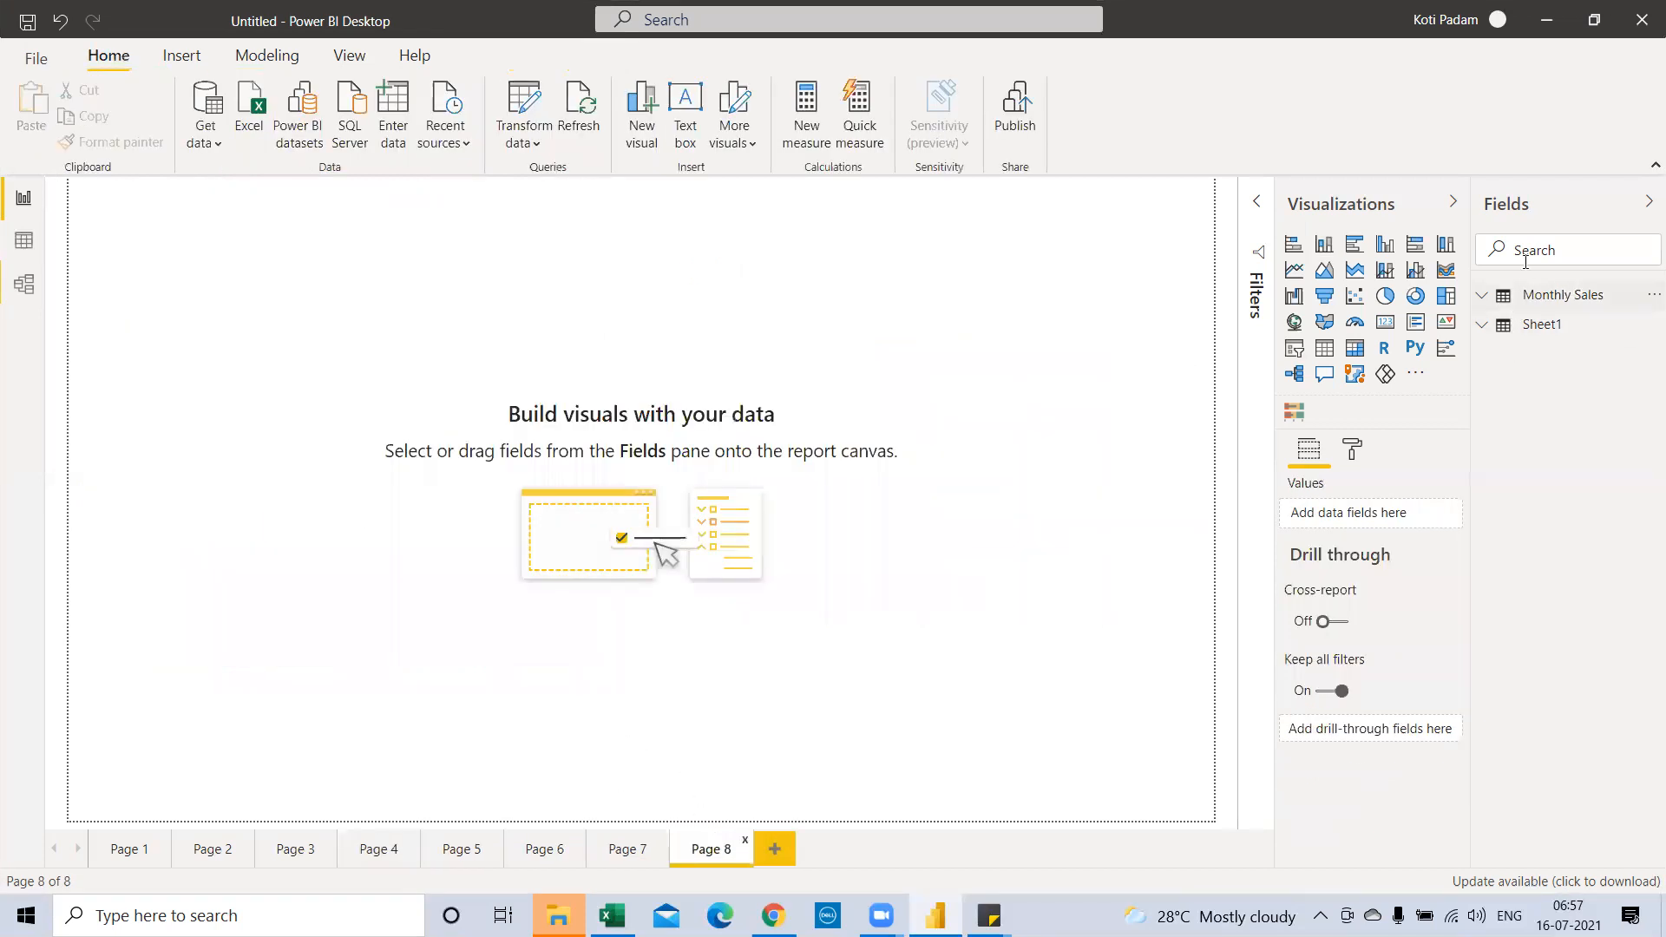
pyautogui.click(442, 139)
pyautogui.click(482, 250)
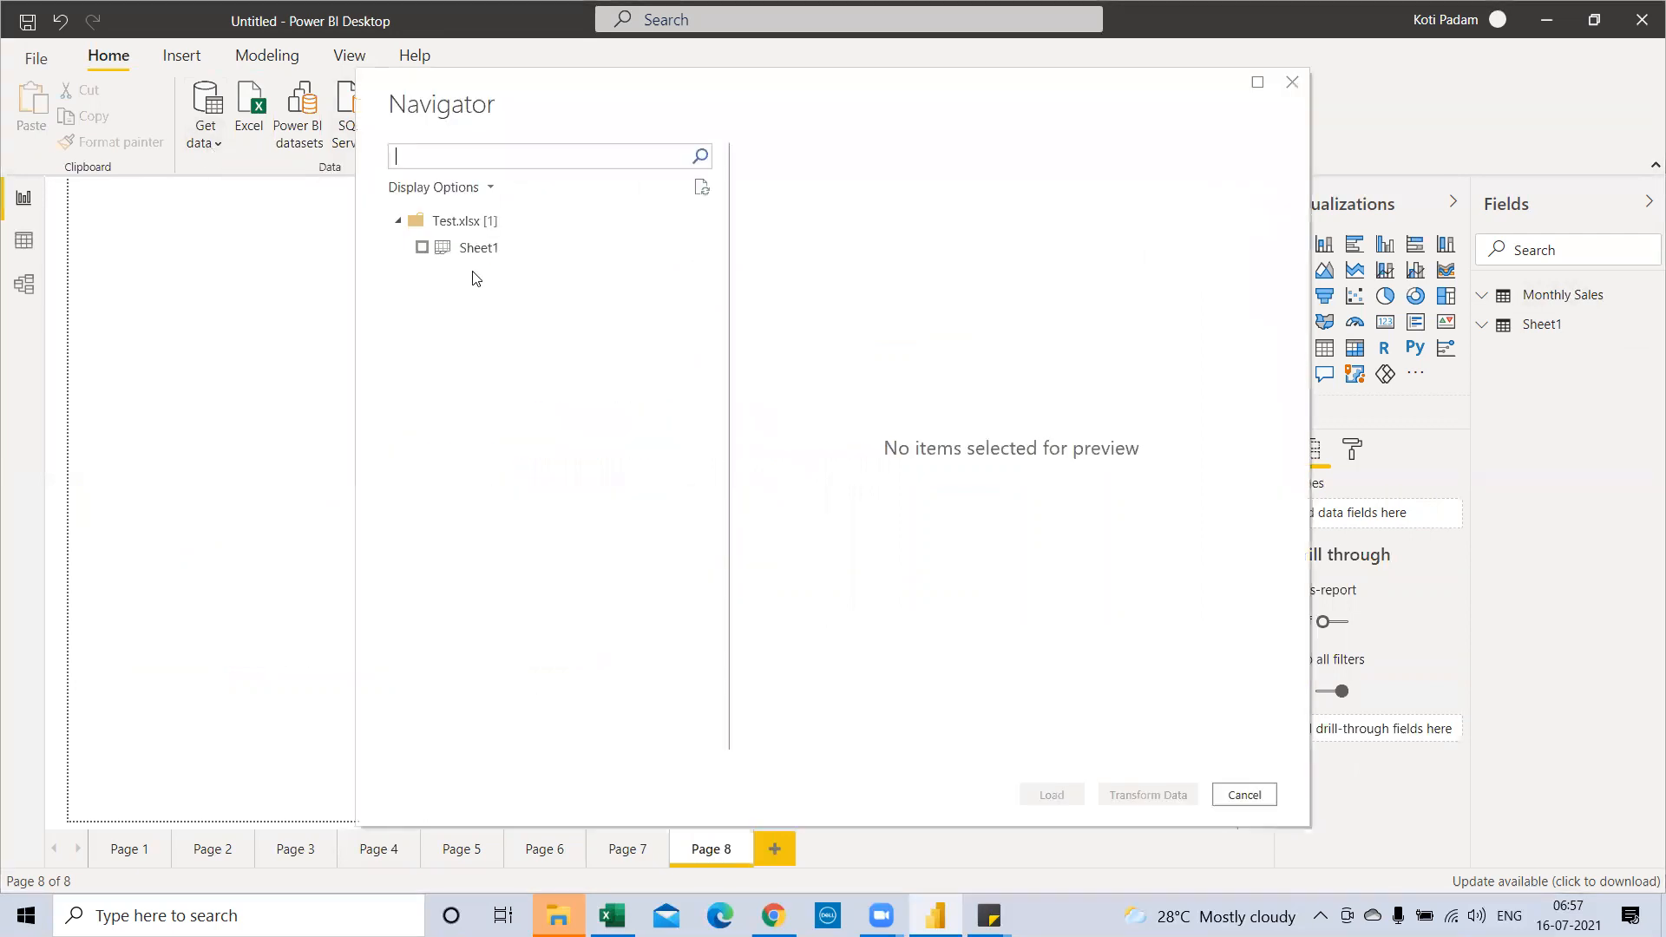
pyautogui.click(422, 249)
pyautogui.click(1042, 797)
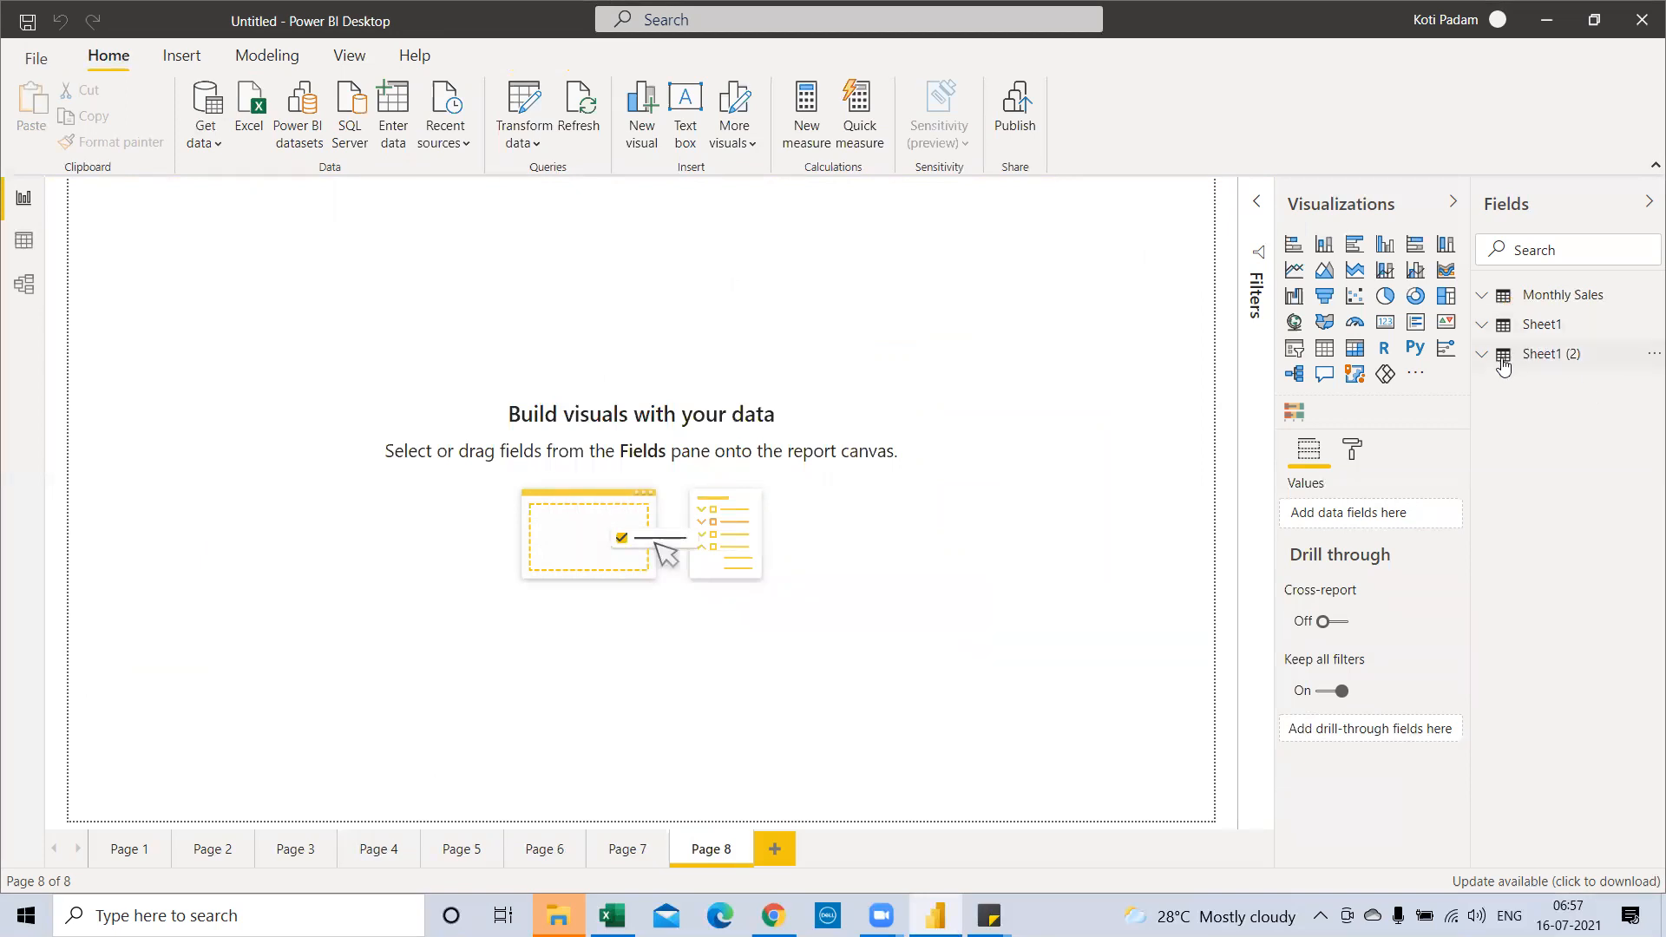
# Step: Build a stacked column chart of Sales by Order Date from Sheet1 (2) and enlarge it near the middle of Page 8
pyautogui.click(1531, 354)
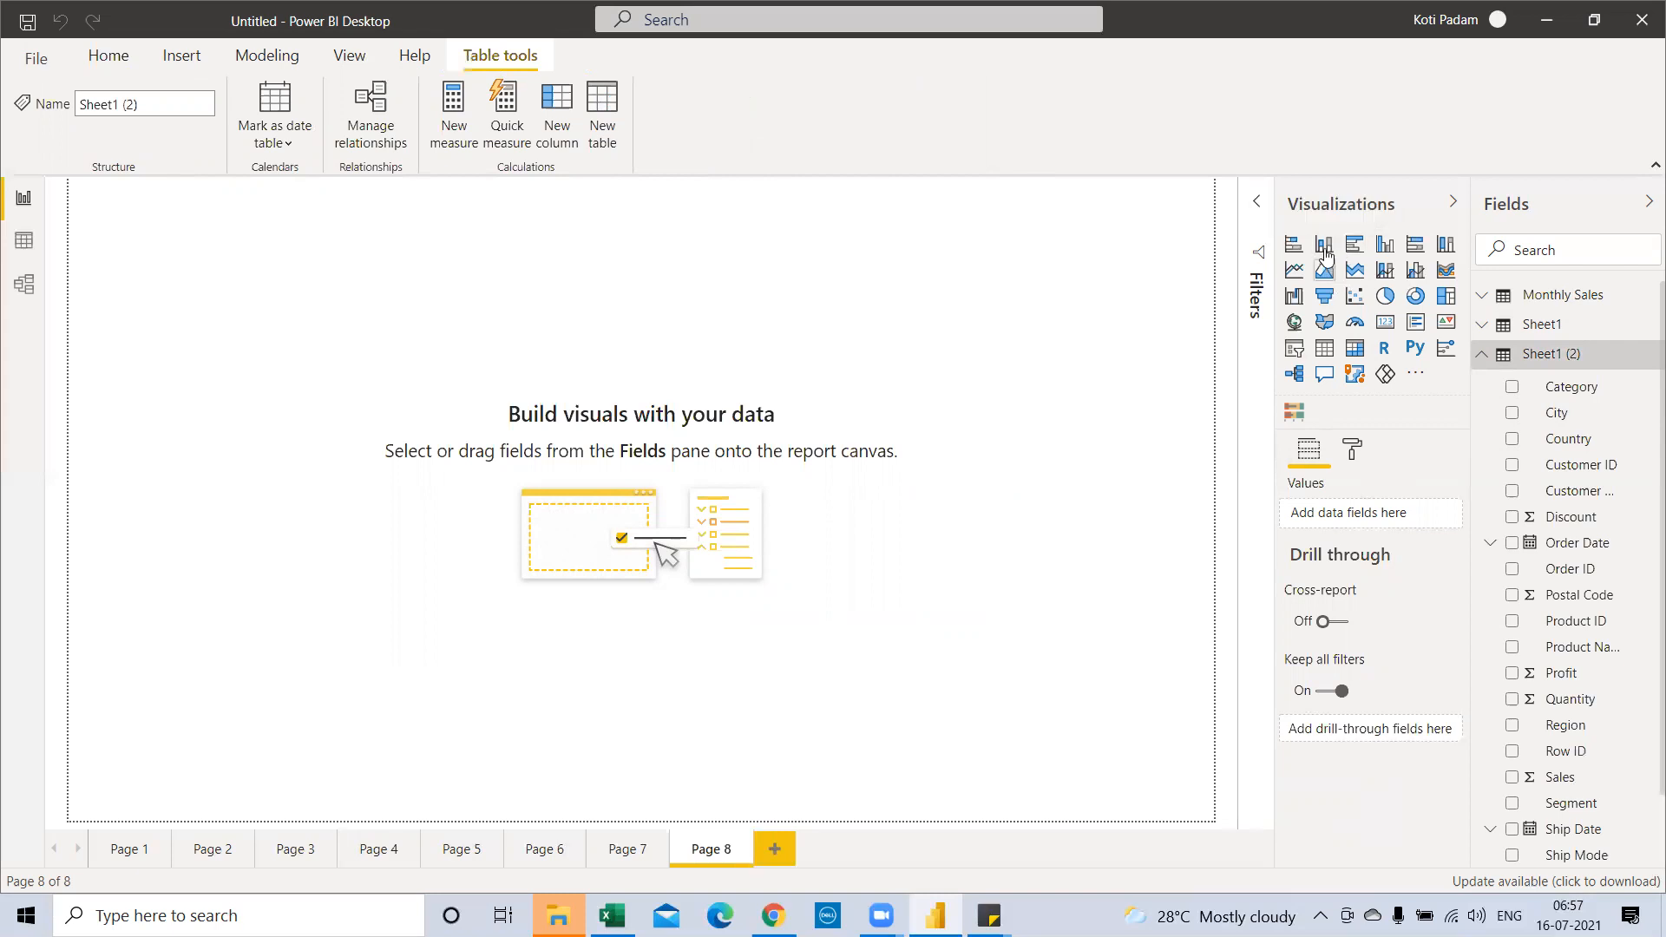
pyautogui.click(1325, 251)
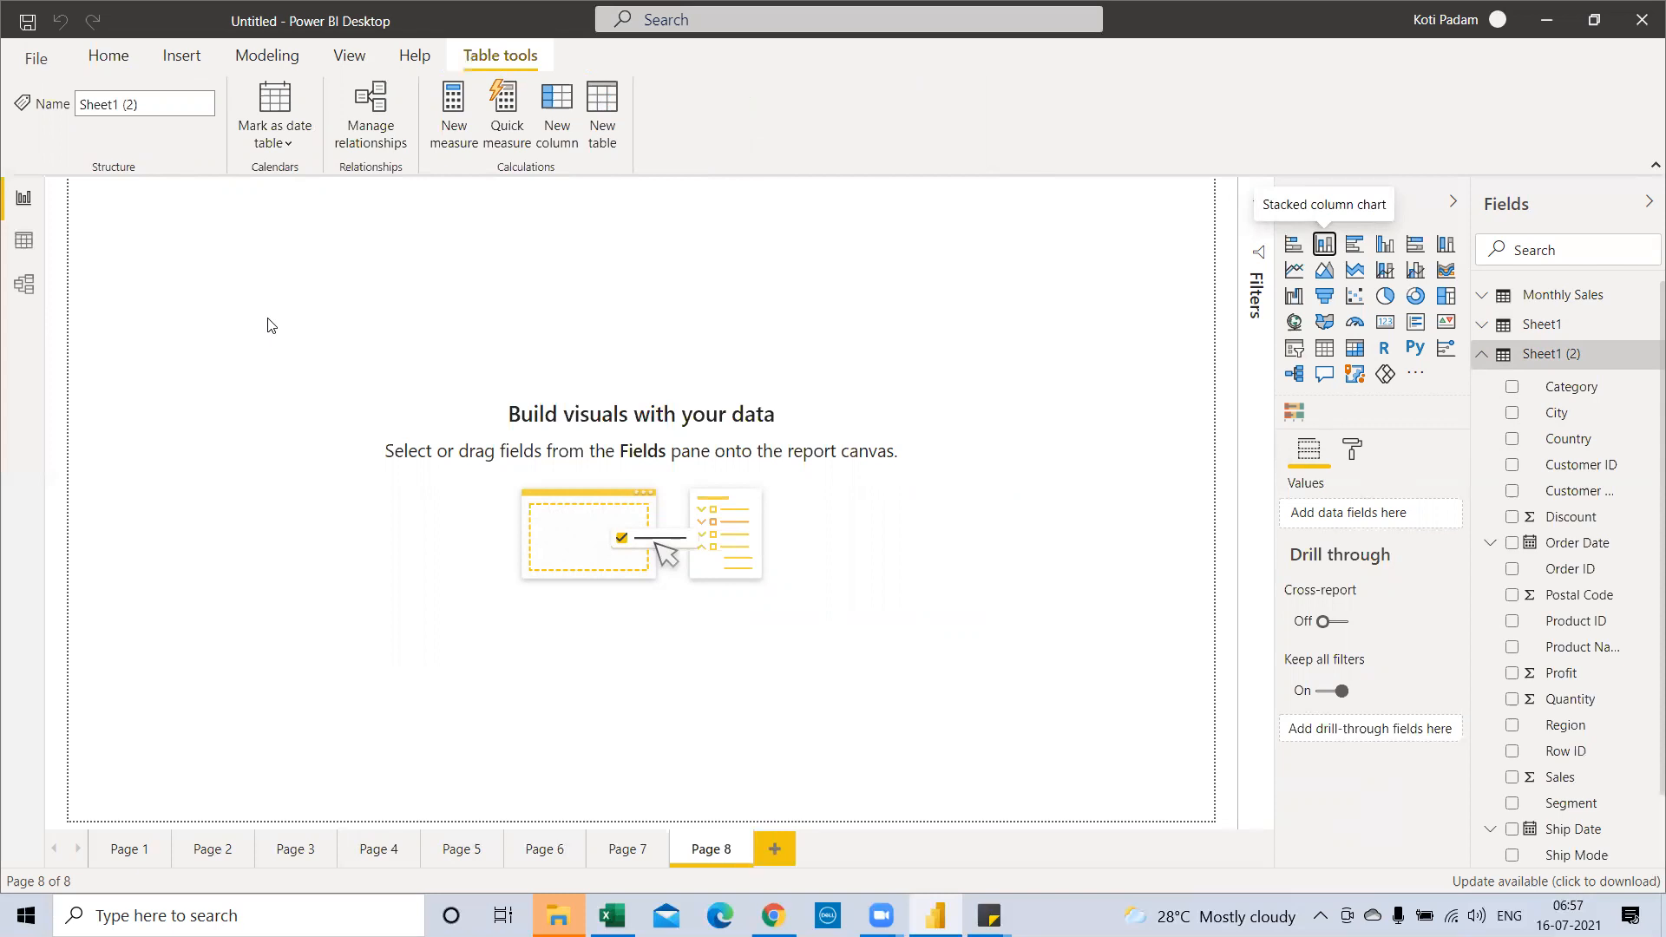
pyautogui.moveTo(1590, 546); pyautogui.dragTo(278, 298)
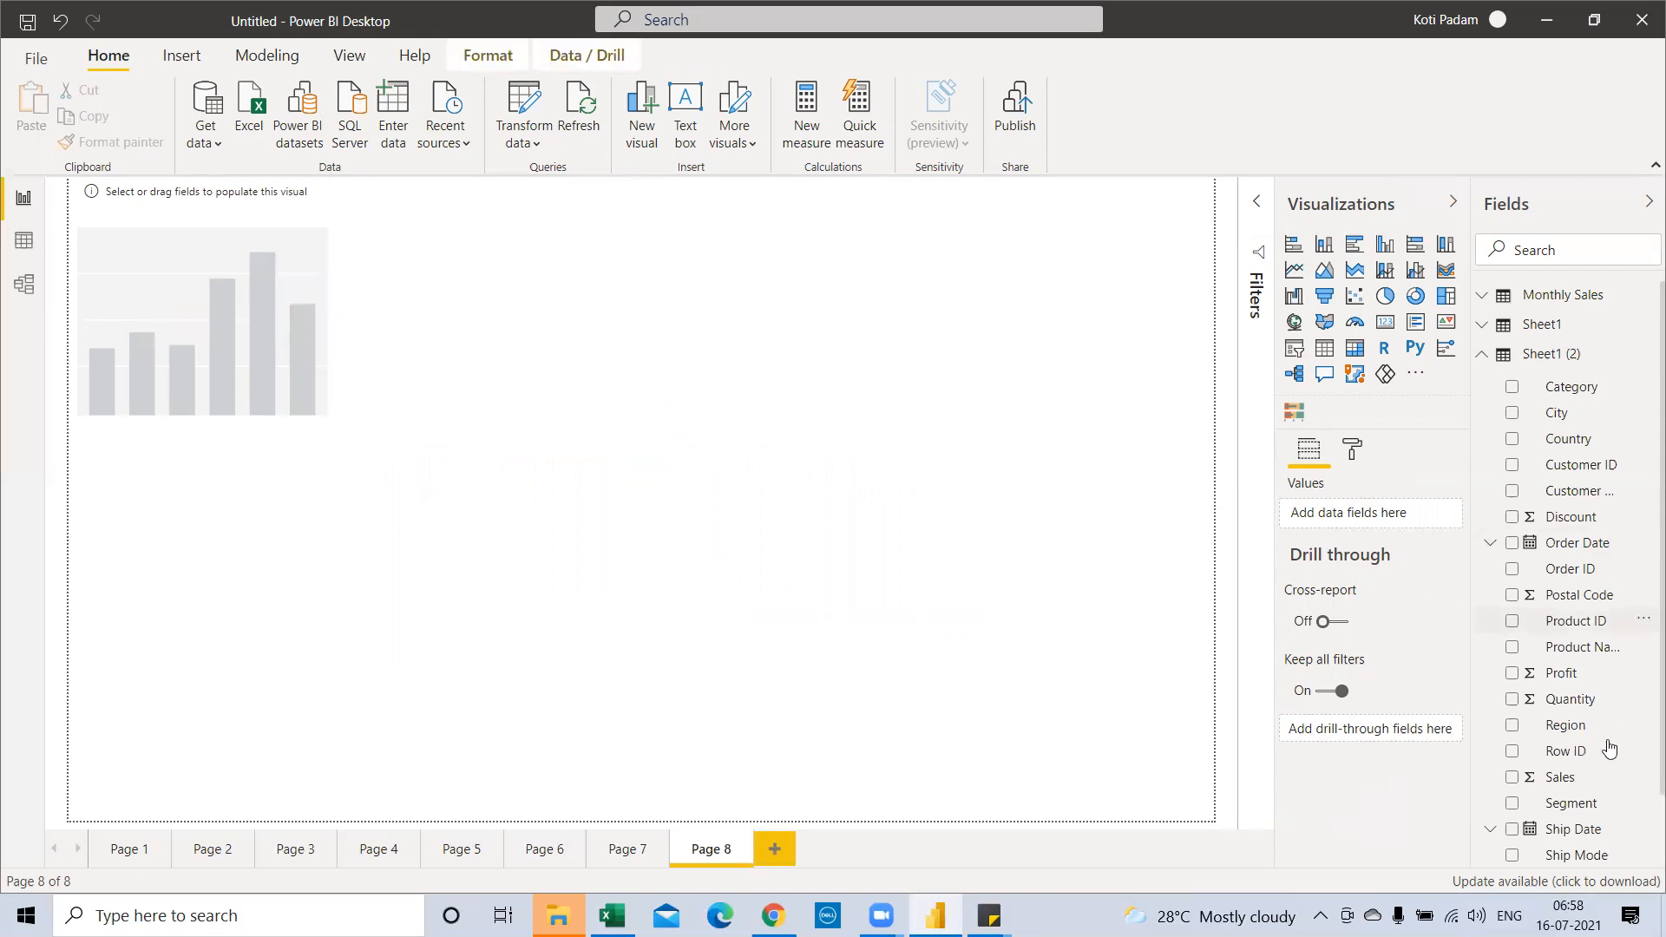
pyautogui.moveTo(1569, 785); pyautogui.dragTo(389, 341)
pyautogui.moveTo(503, 541); pyautogui.dragTo(912, 666)
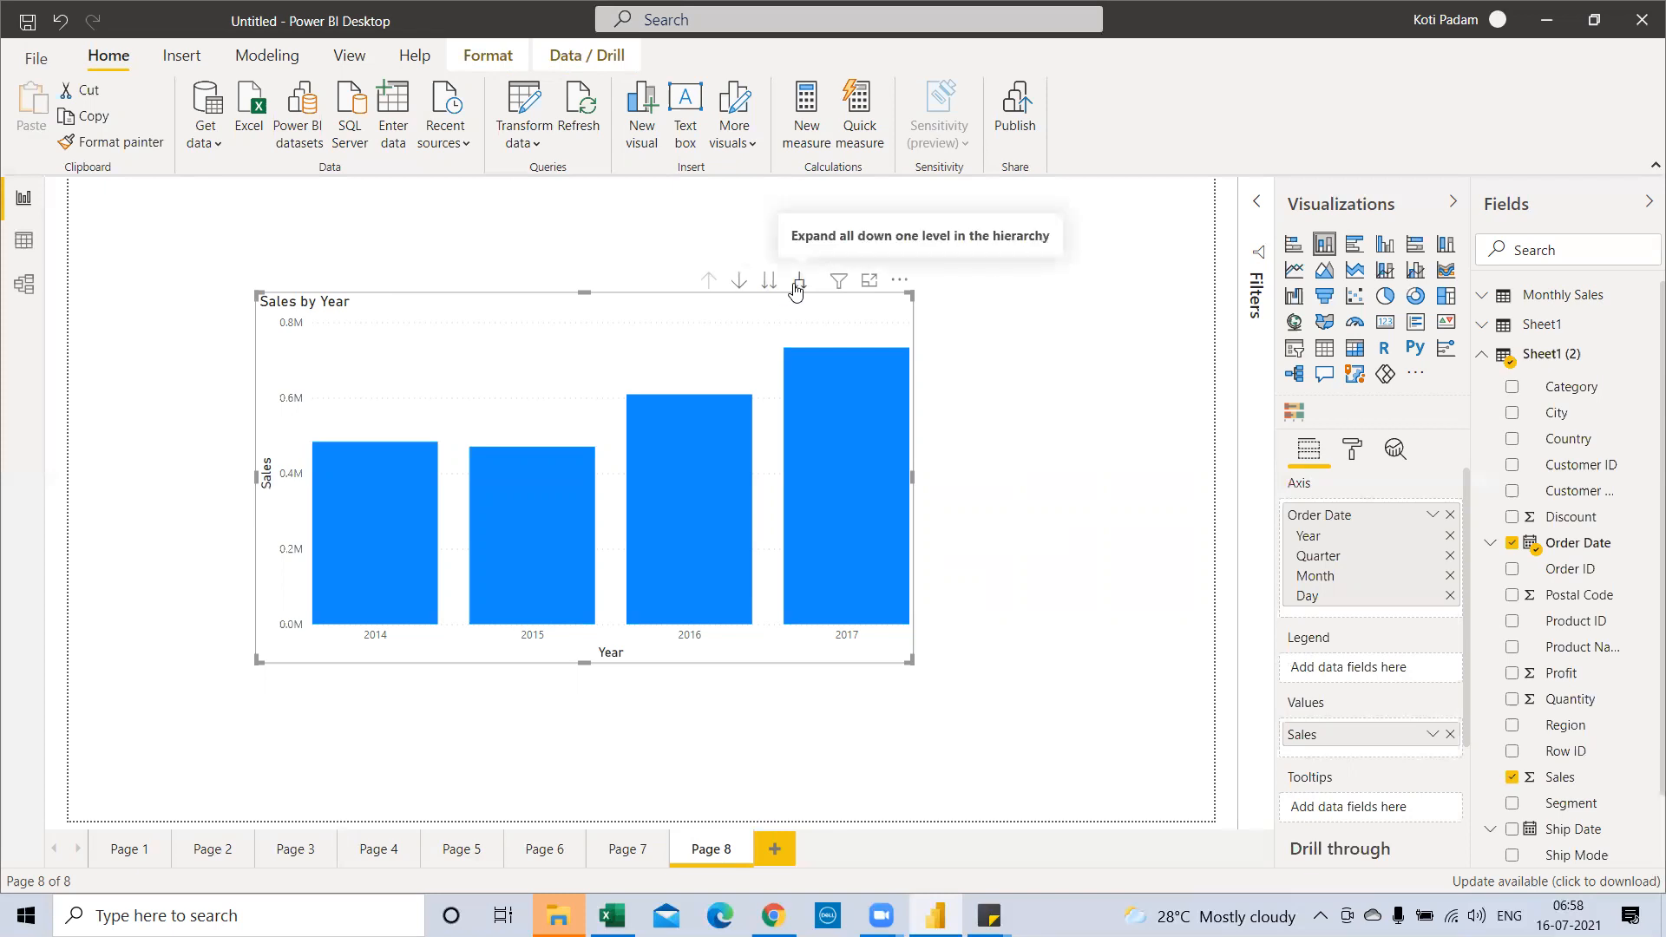
# Step: Turn on drill-down mode for the Sales by Year chart and switch its date hierarchy through Quarter to the Month level
pyautogui.click(592, 59)
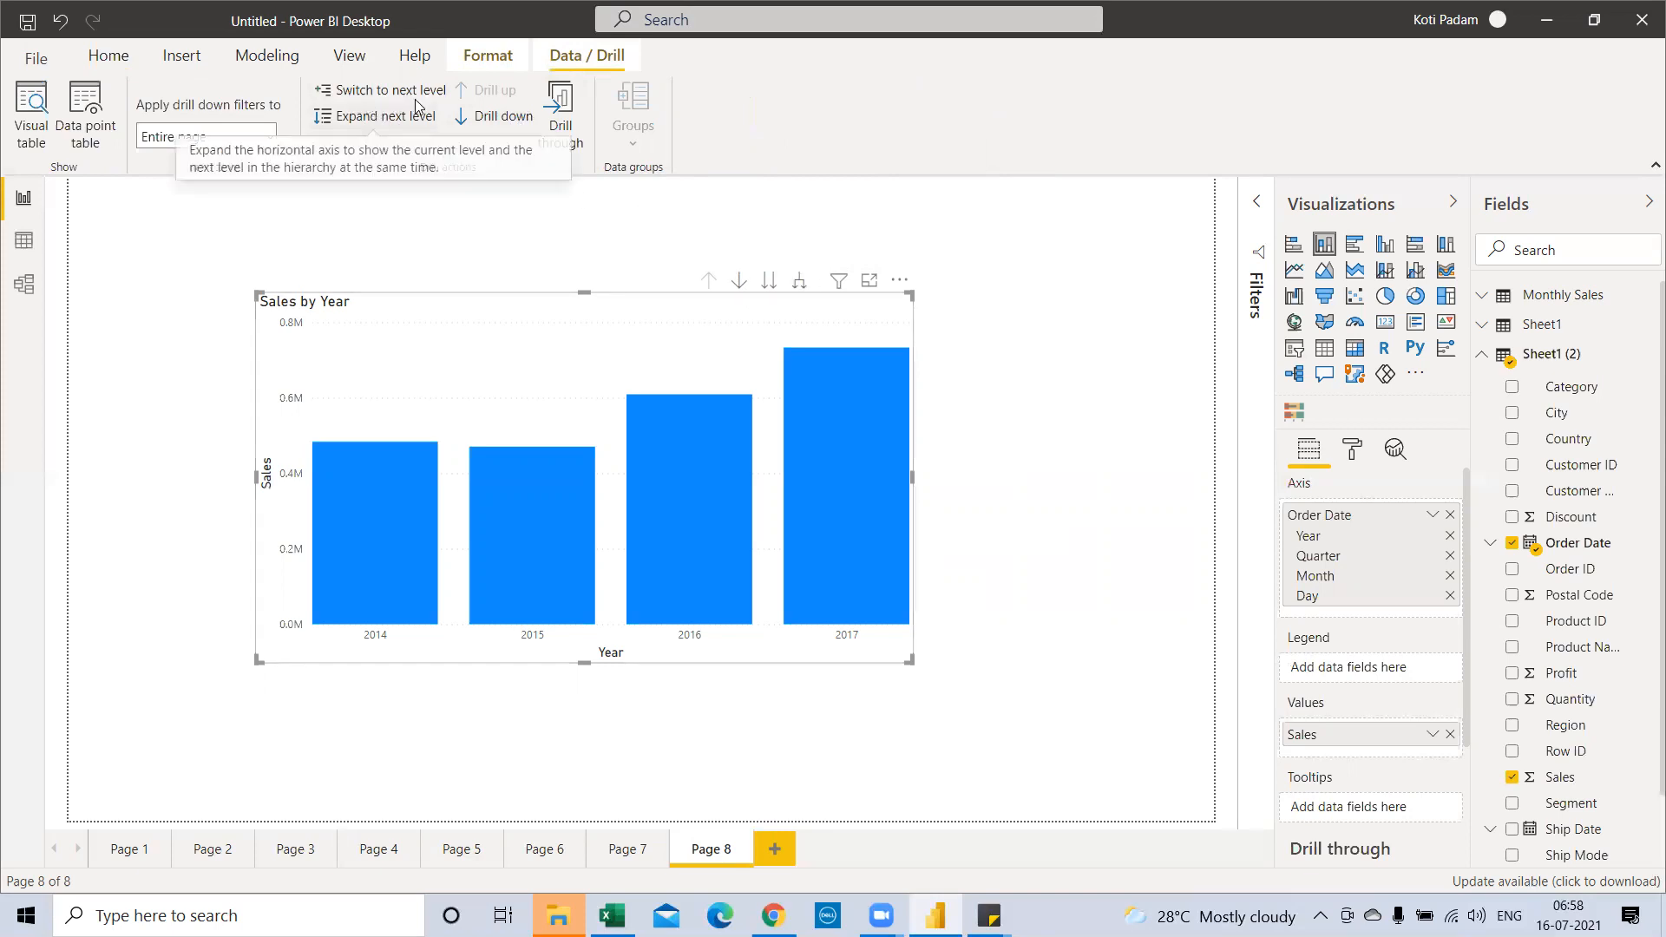
pyautogui.click(738, 283)
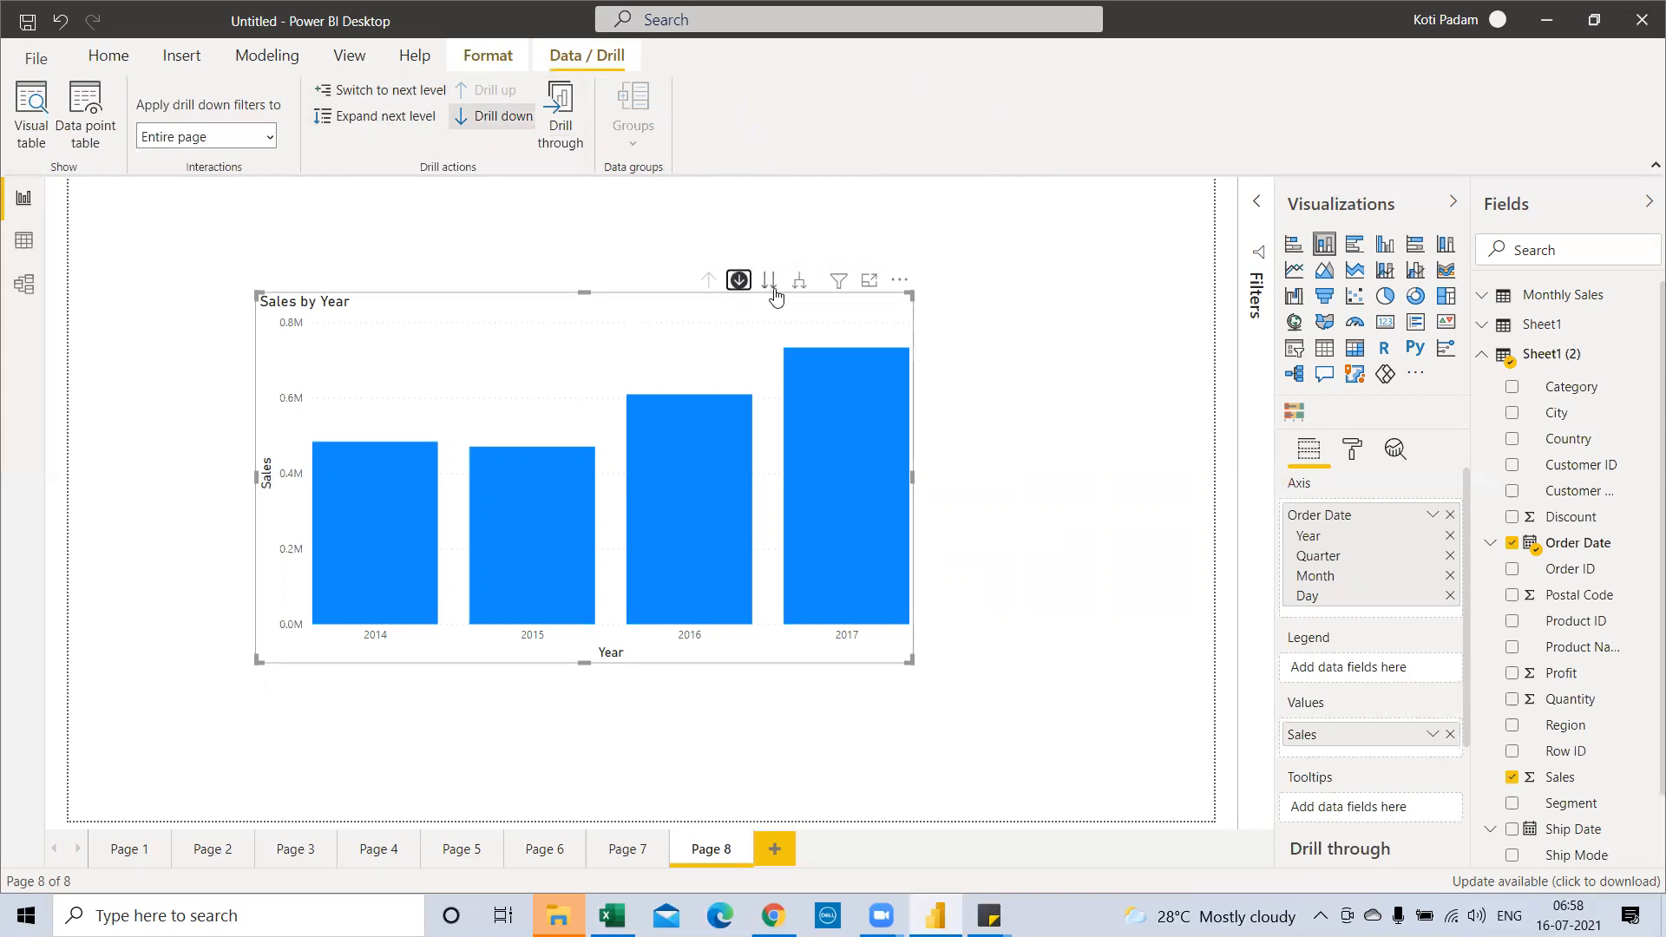
pyautogui.click(769, 280)
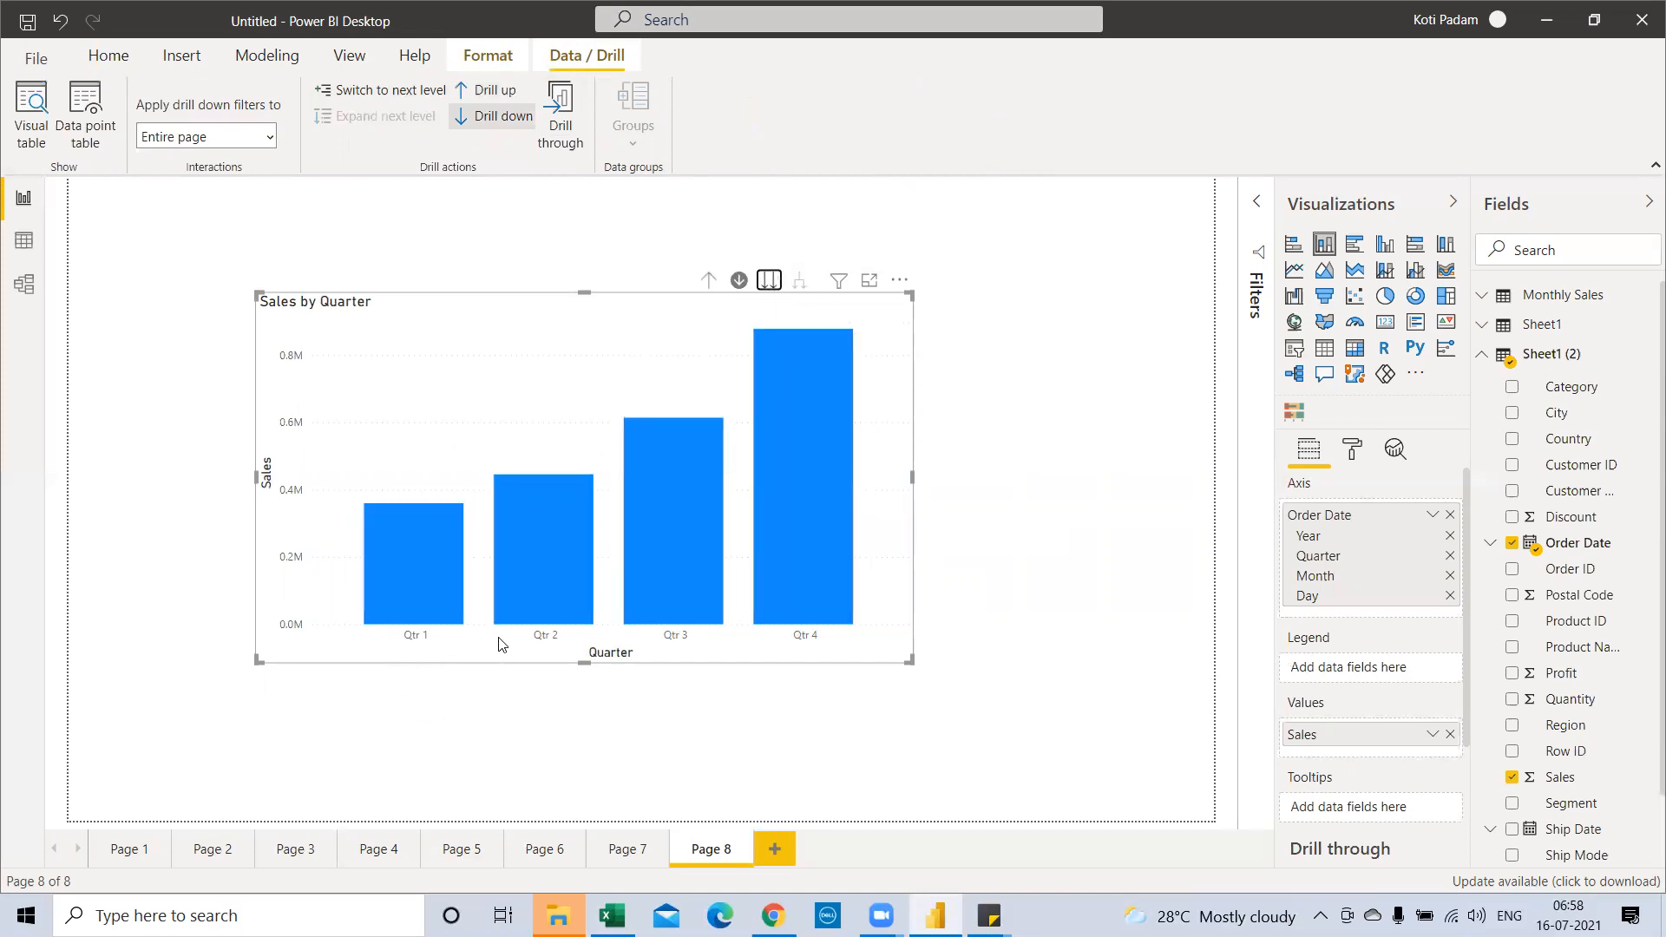
pyautogui.click(769, 281)
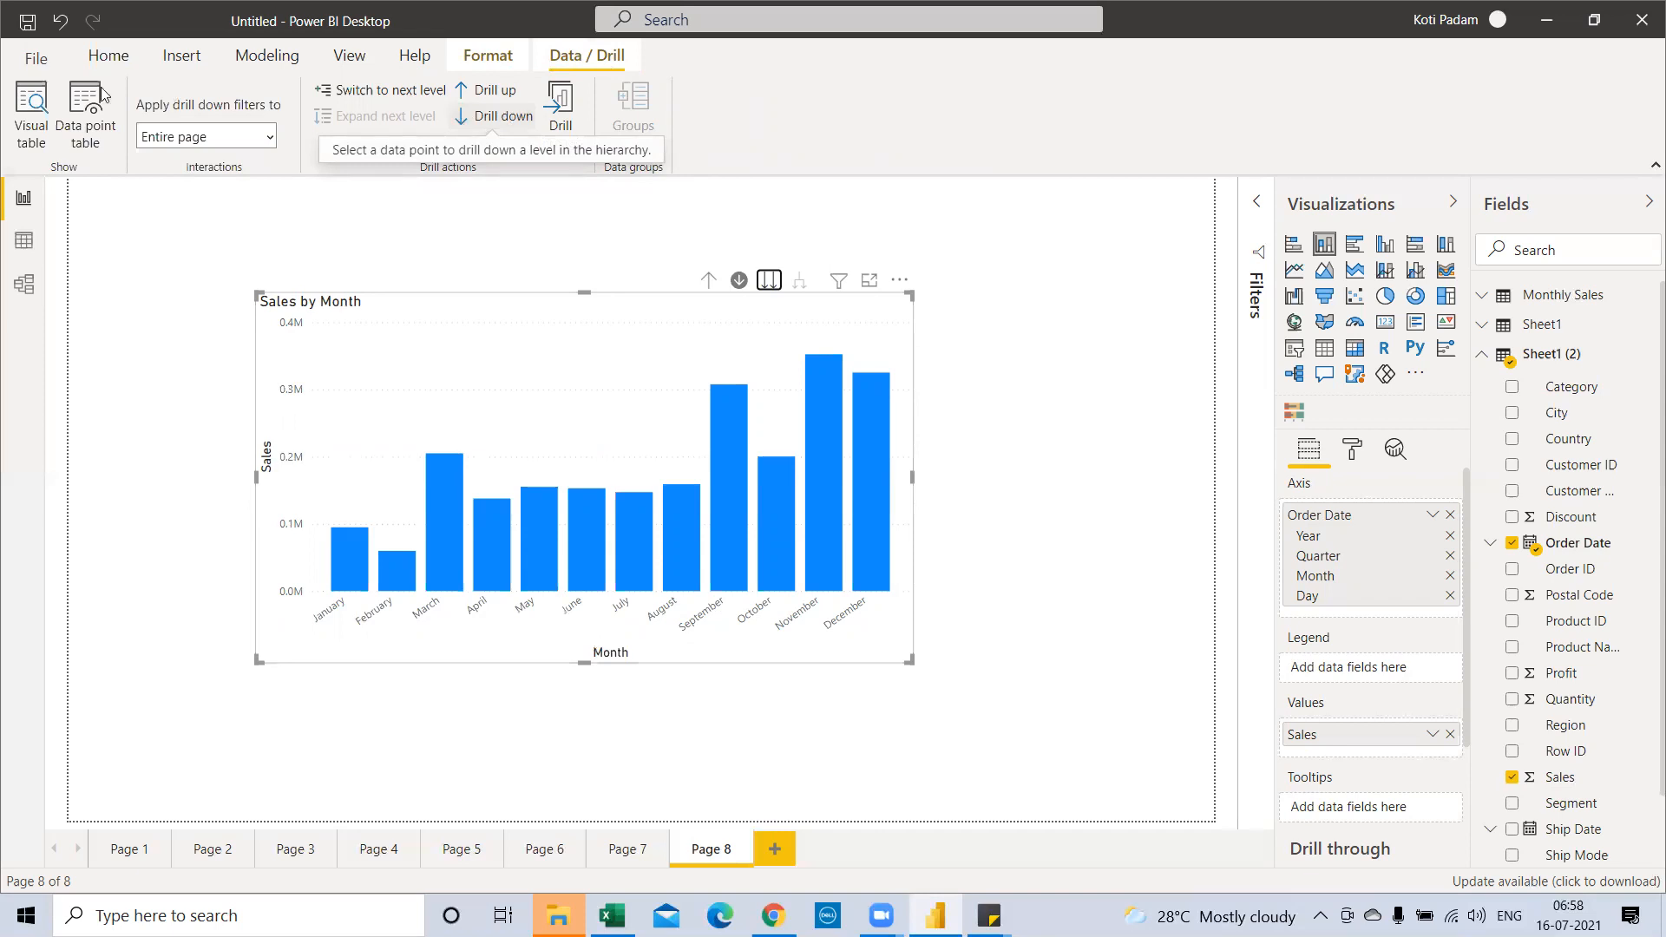
# Step: Examine the options available for the Category field of Sheet1 (2), including hierarchy, measure, group and filter commands
pyautogui.click(108, 56)
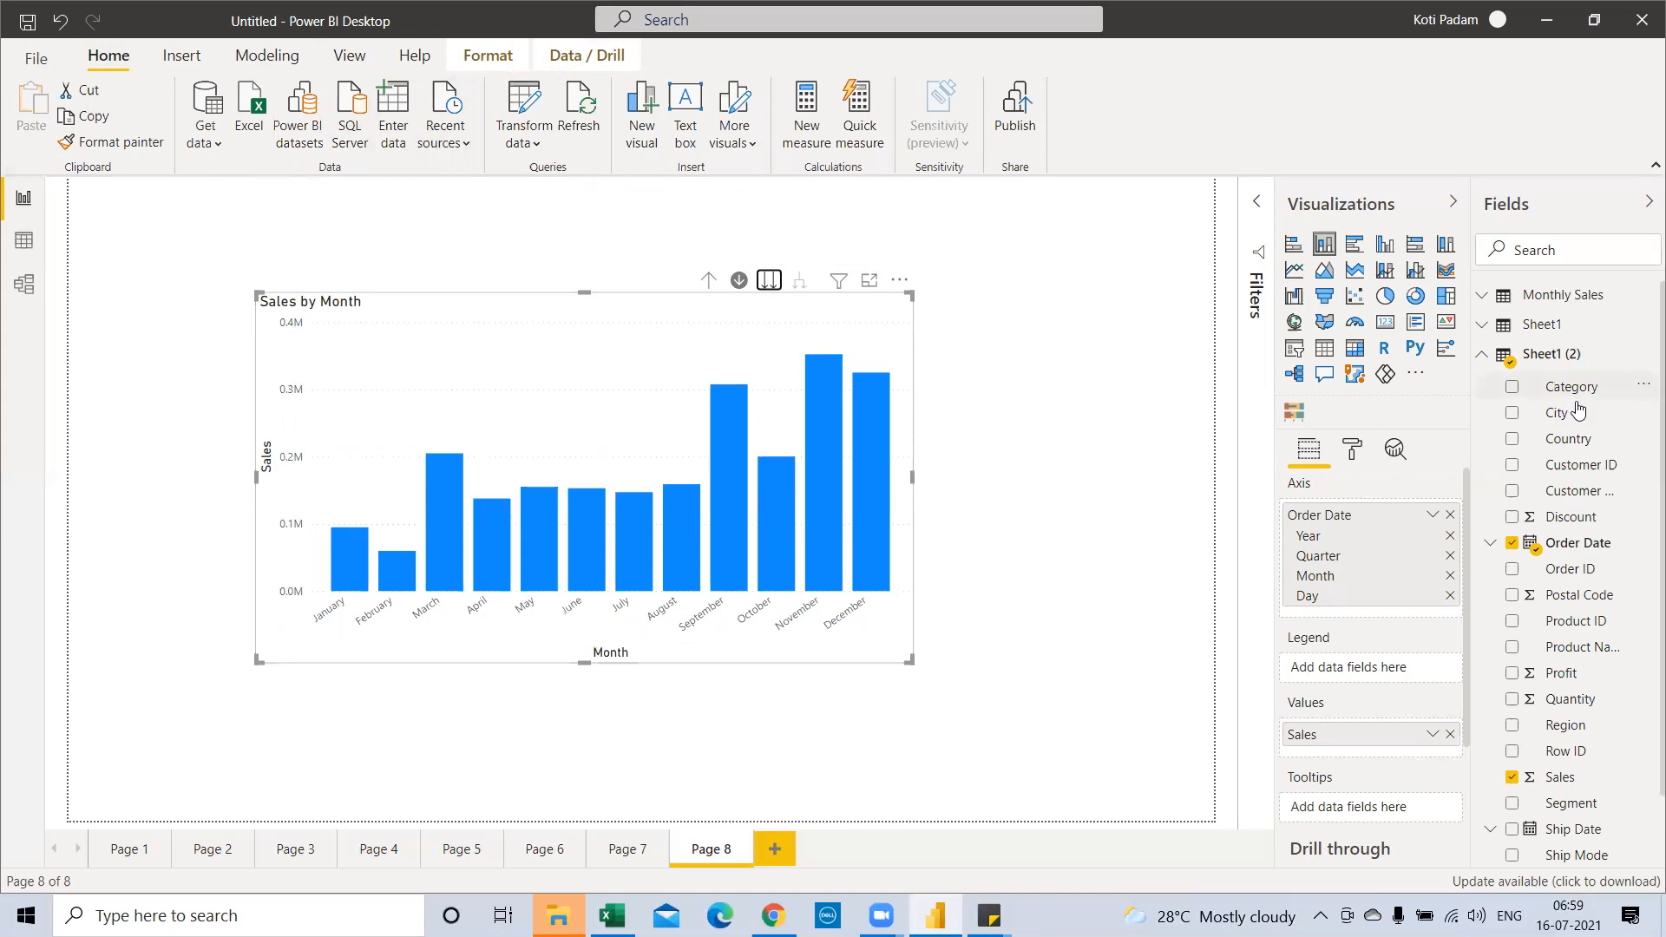
pyautogui.click(1640, 392)
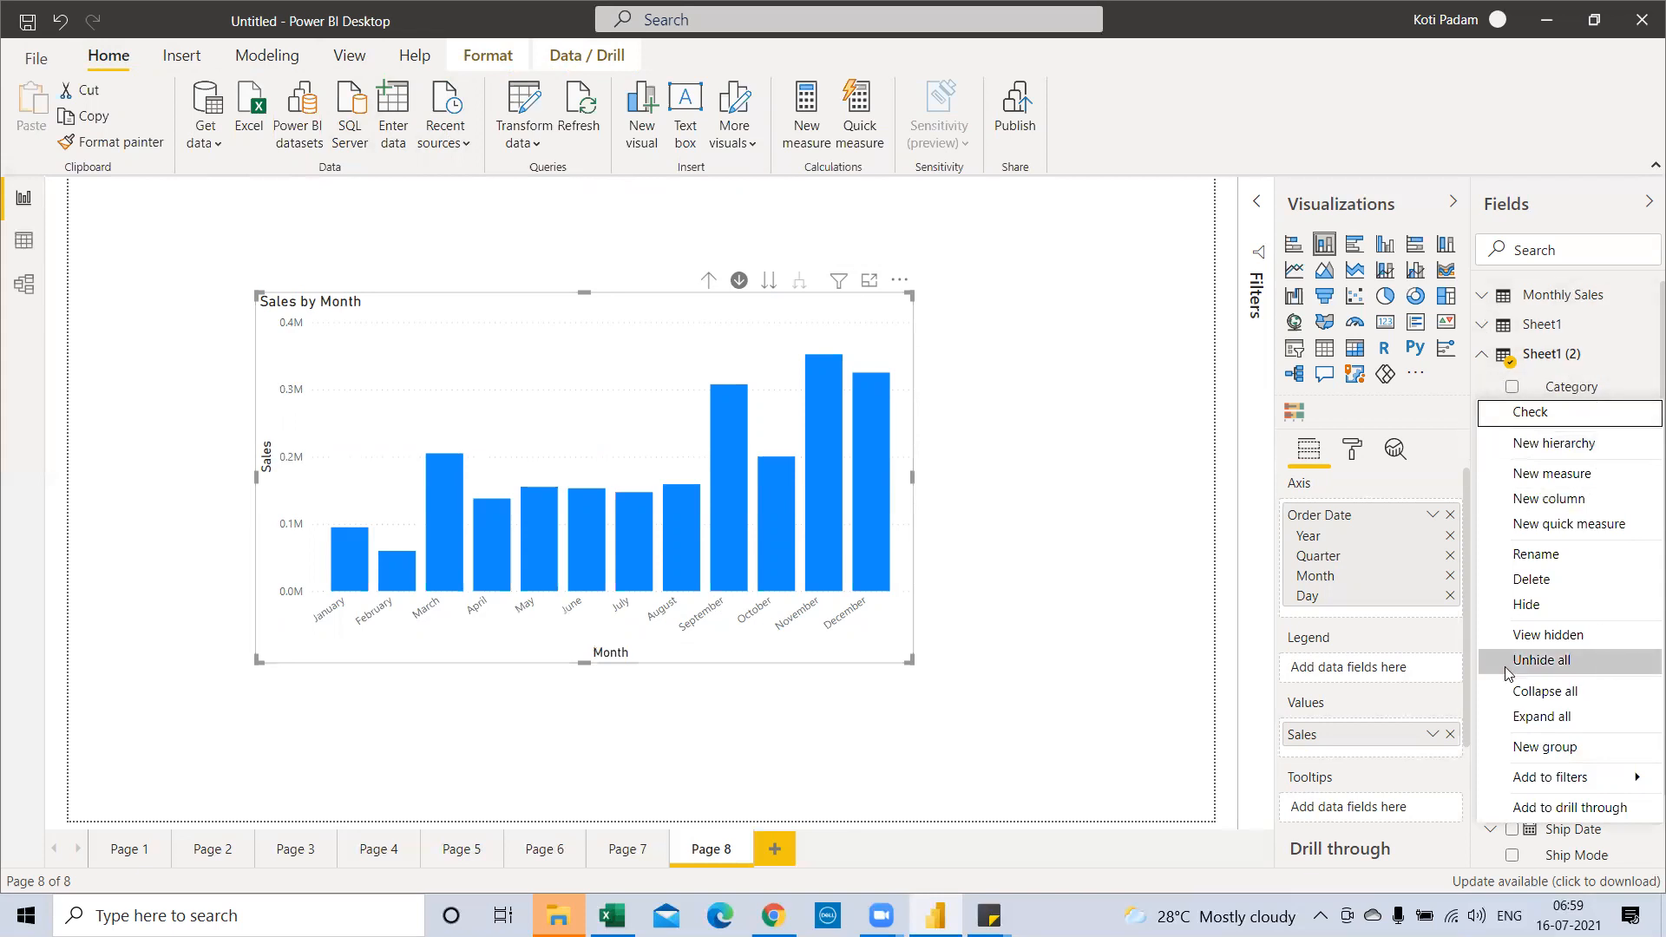
pyautogui.click(1150, 626)
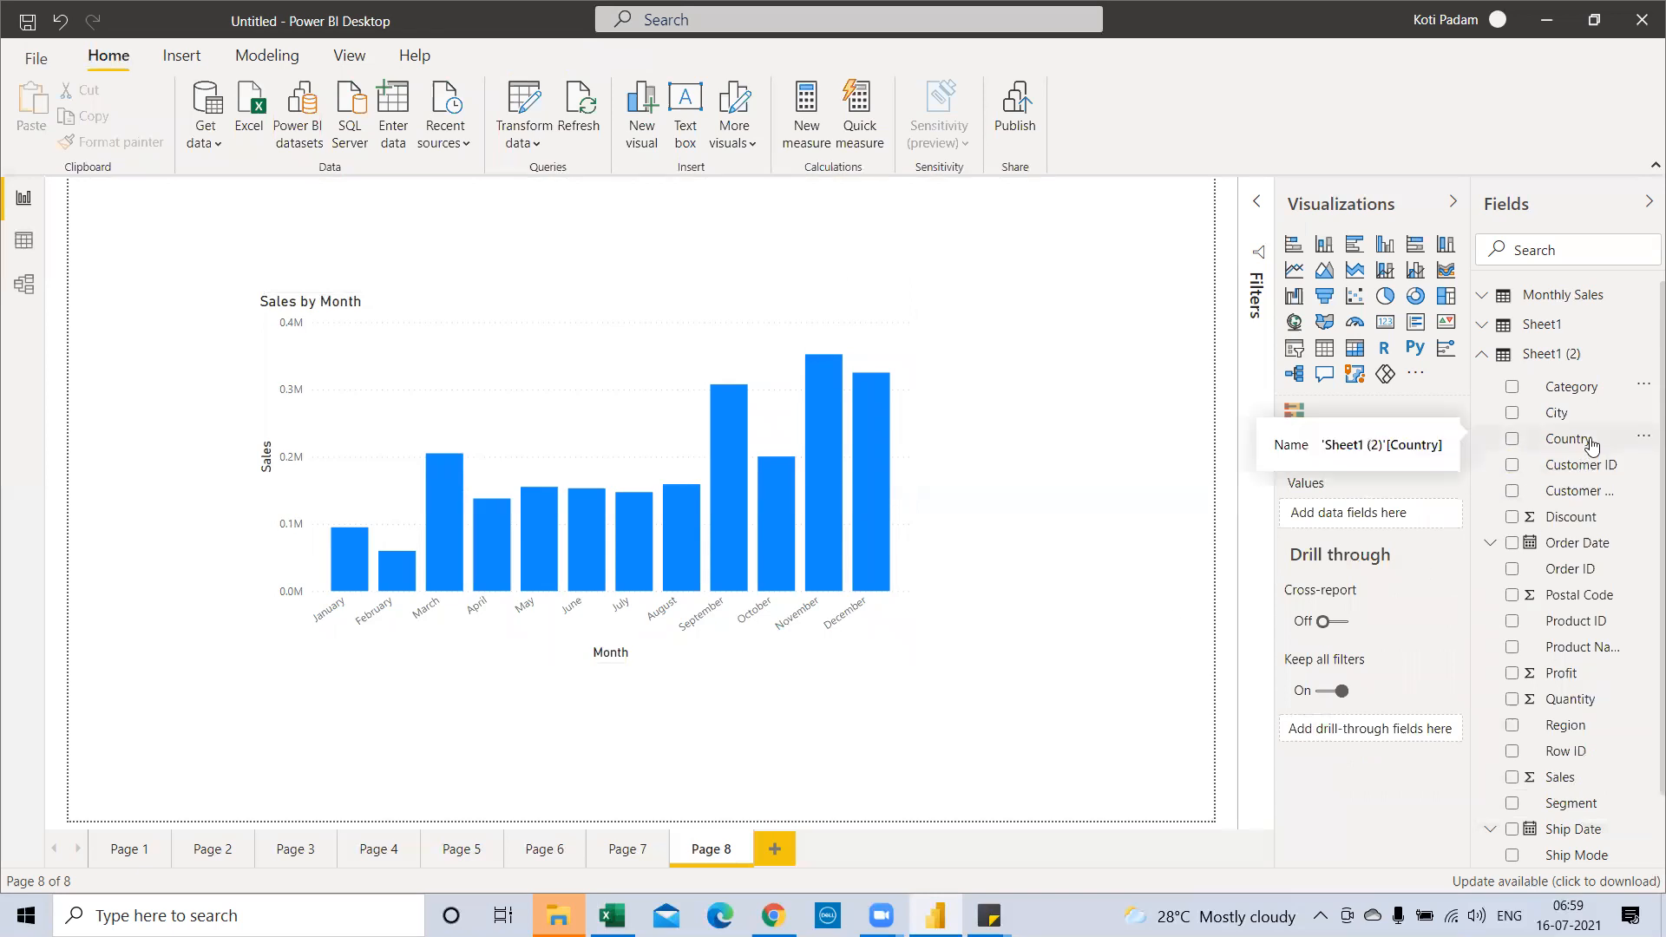
pyautogui.click(1644, 388)
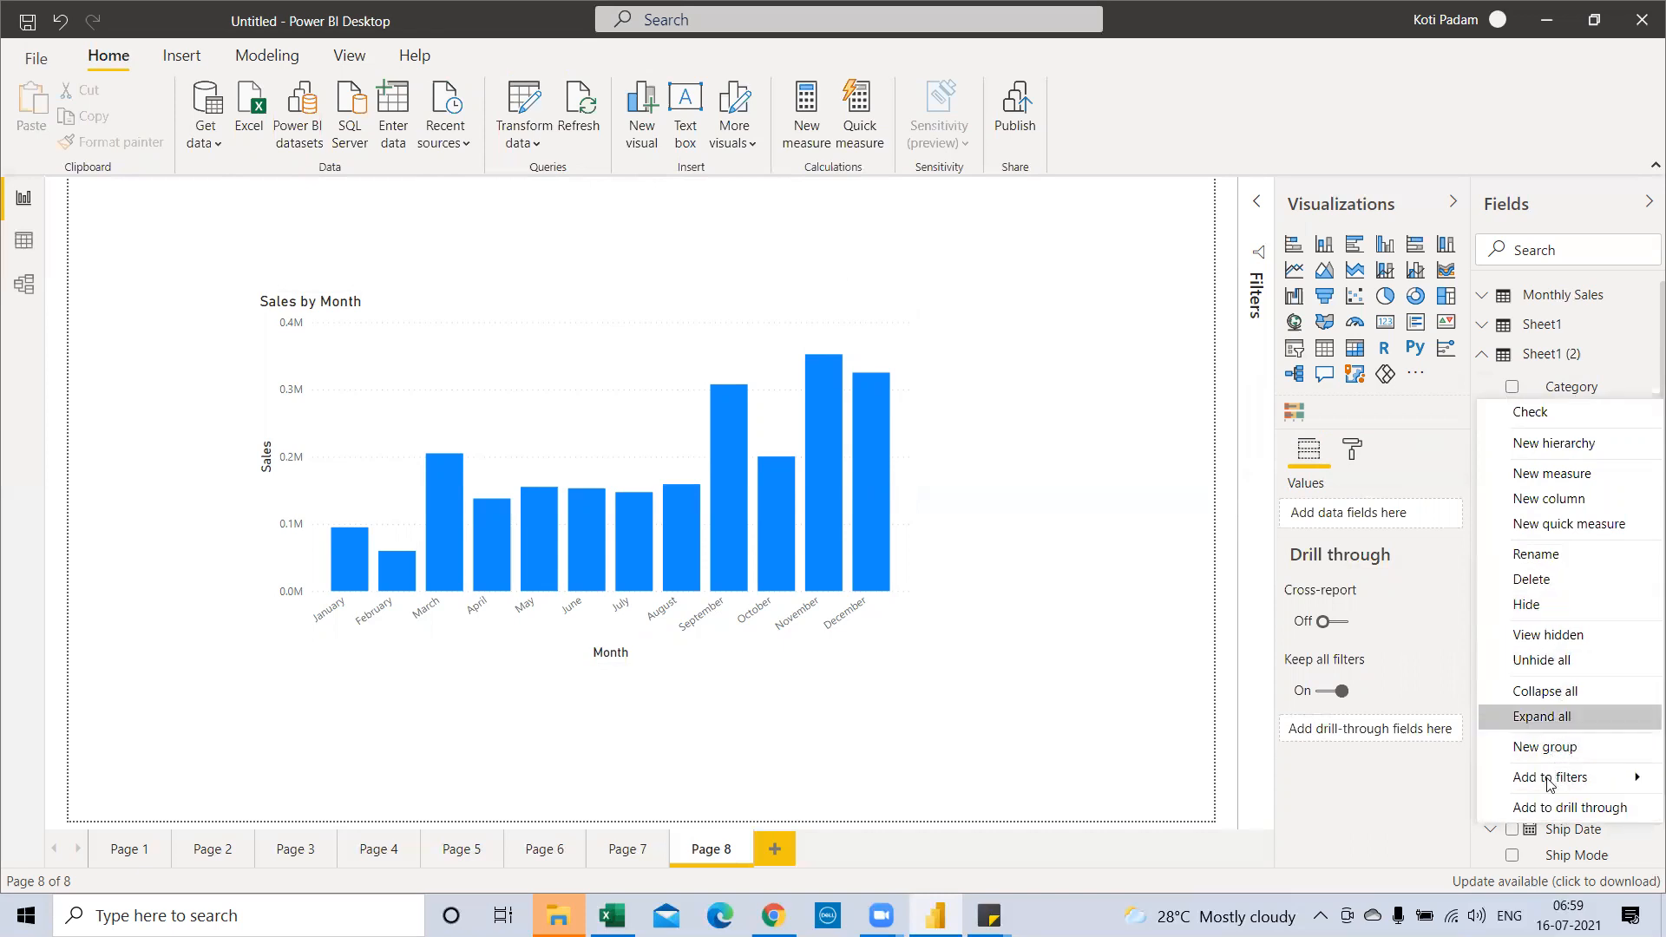
pyautogui.moveTo(1547, 785)
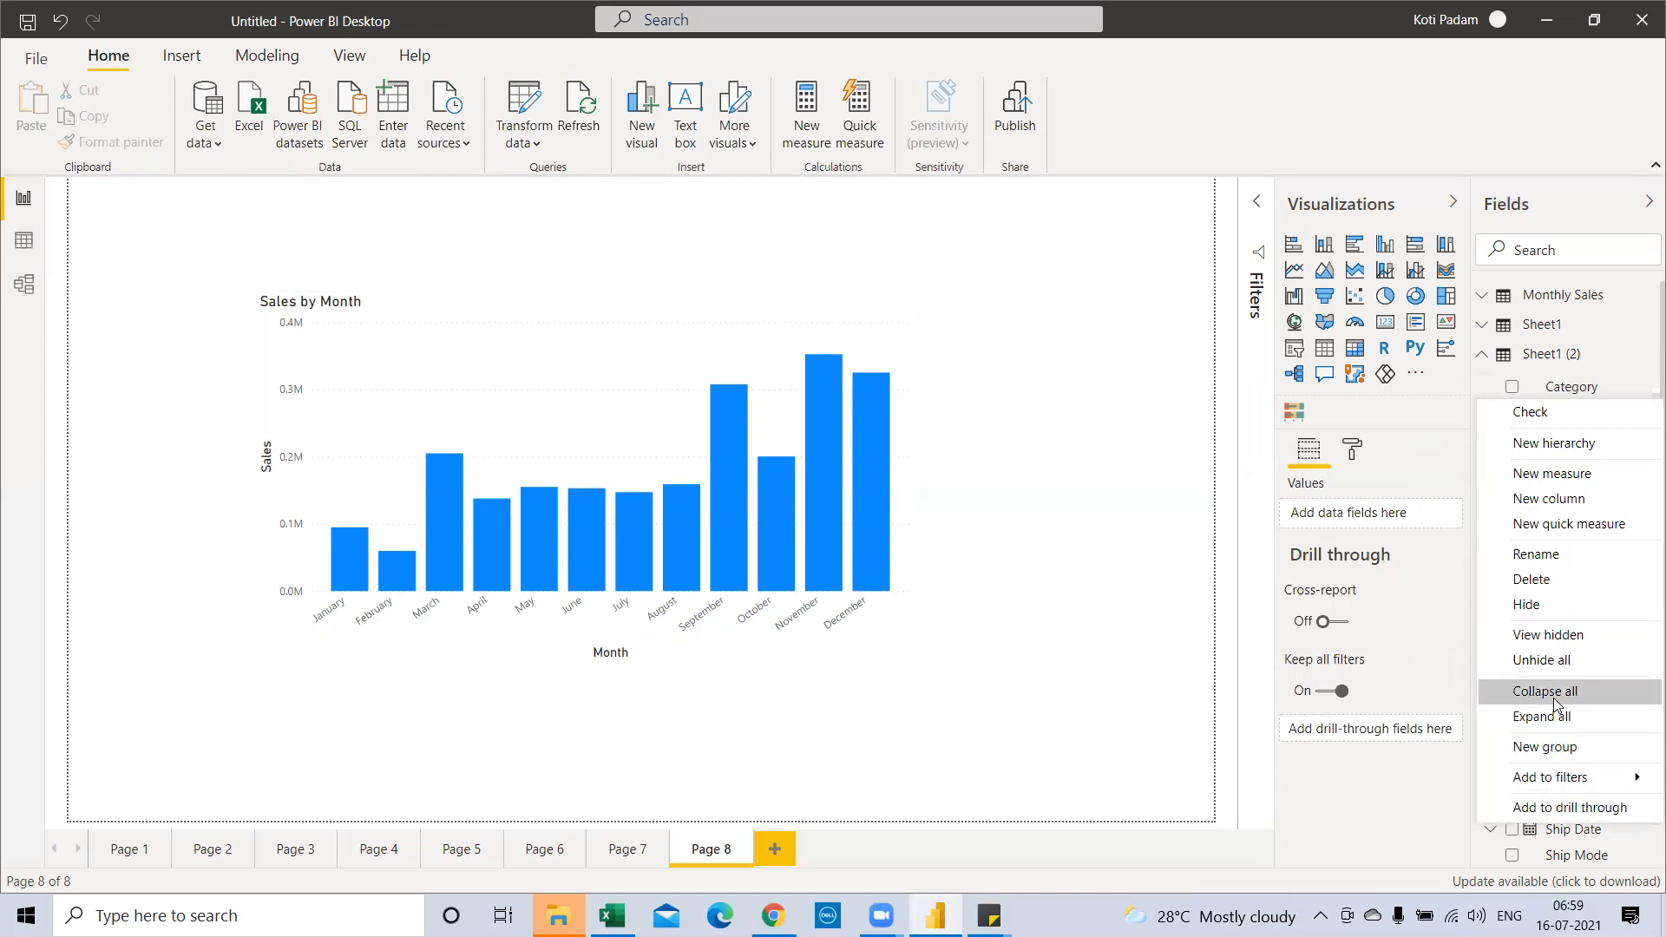
pyautogui.click(1216, 477)
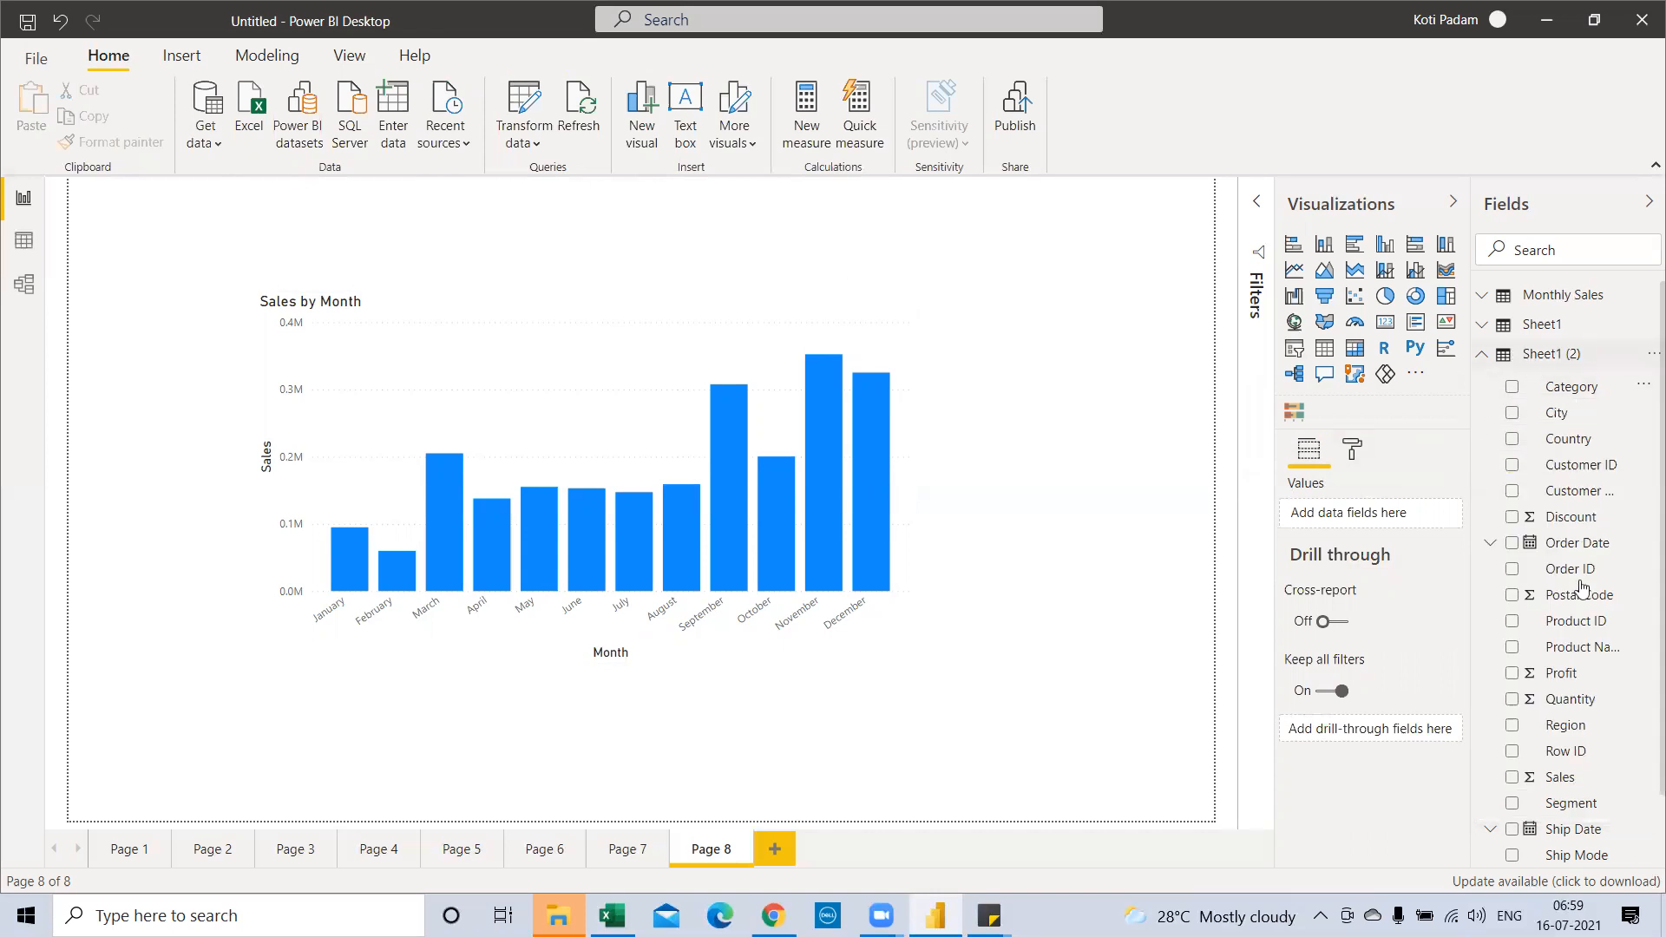
# Step: Expand all tables in the field list, then collapse Sheet1 and Sheet1 (2)
pyautogui.click(1640, 385)
pyautogui.click(1475, 568)
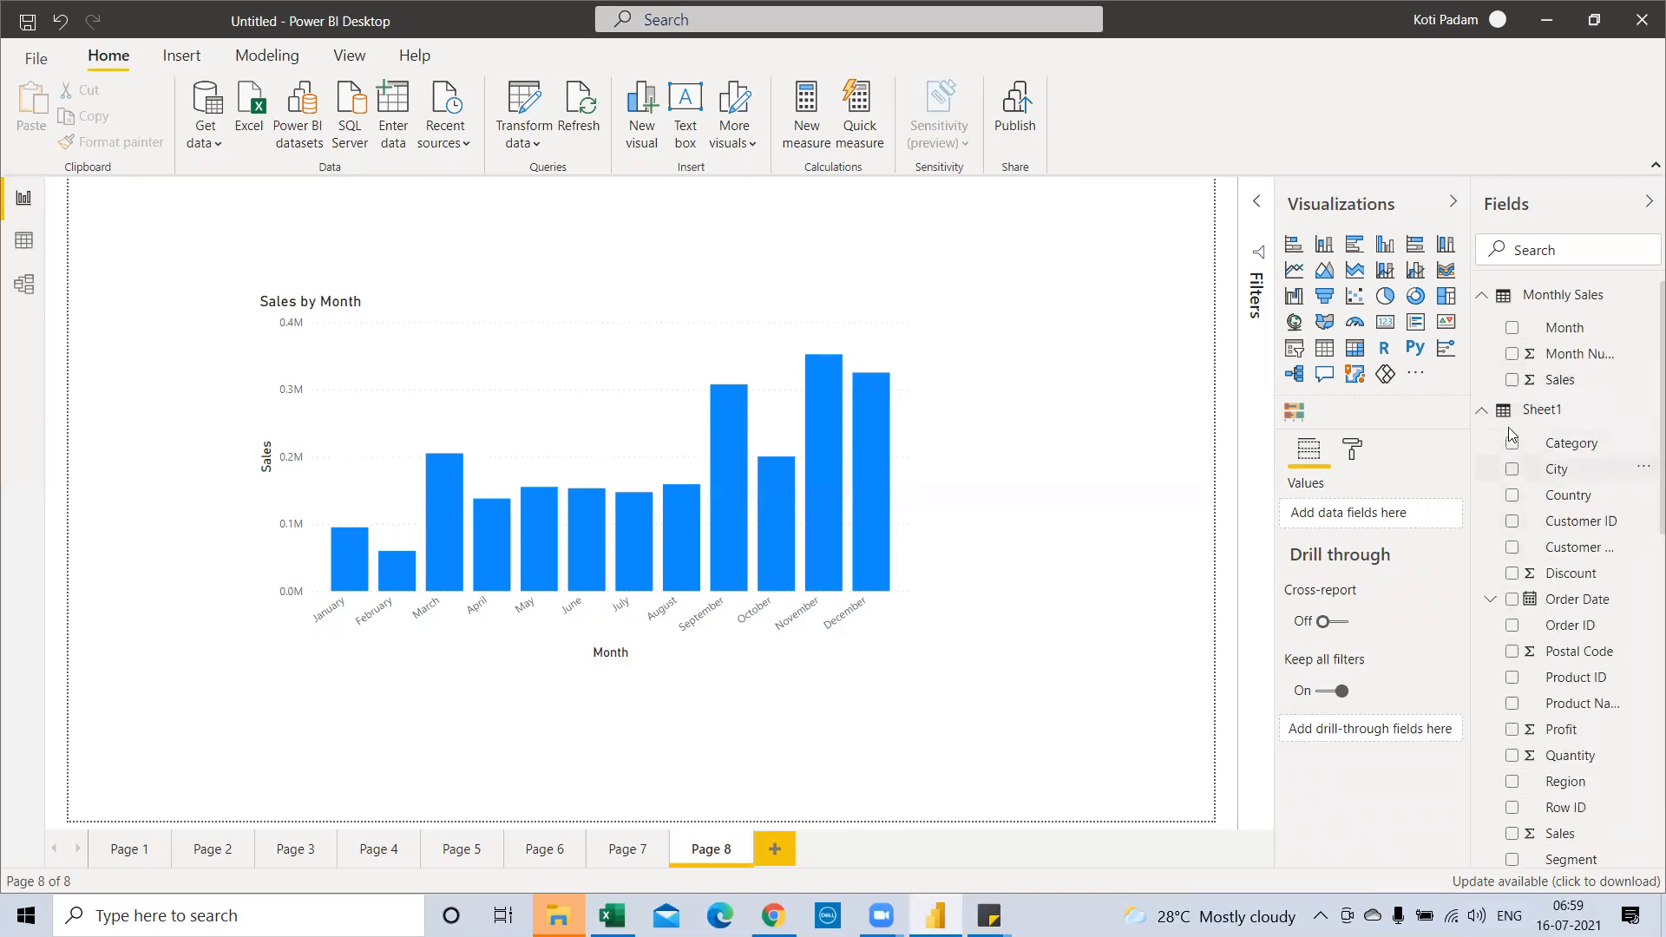
pyautogui.click(1483, 418)
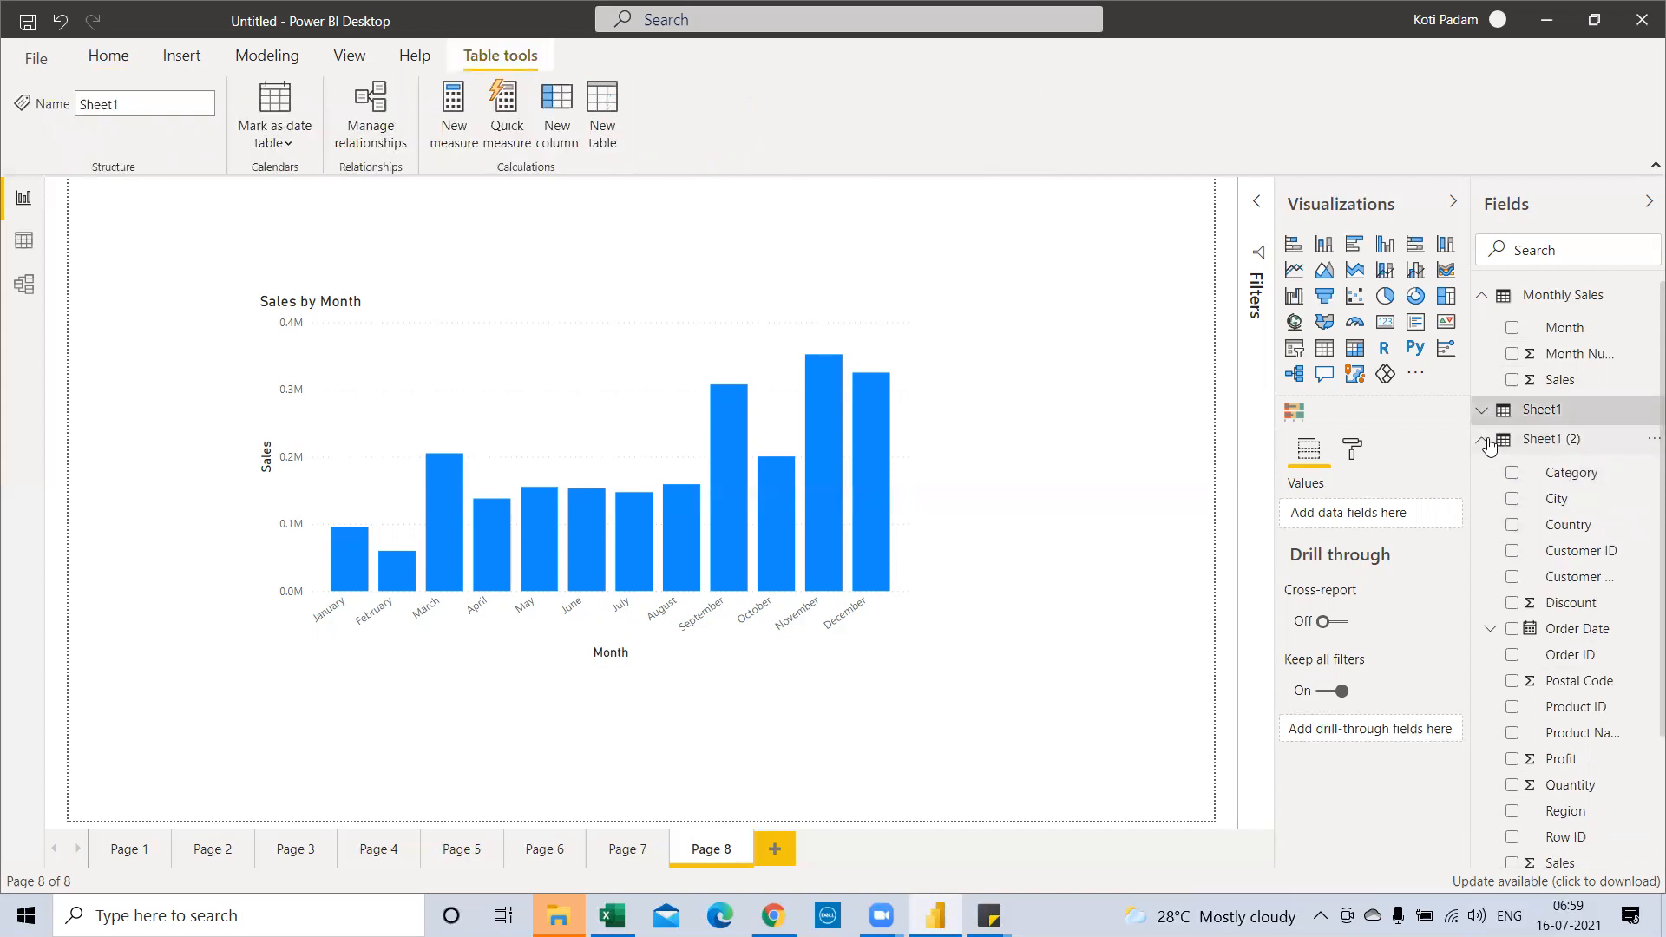
pyautogui.click(1486, 440)
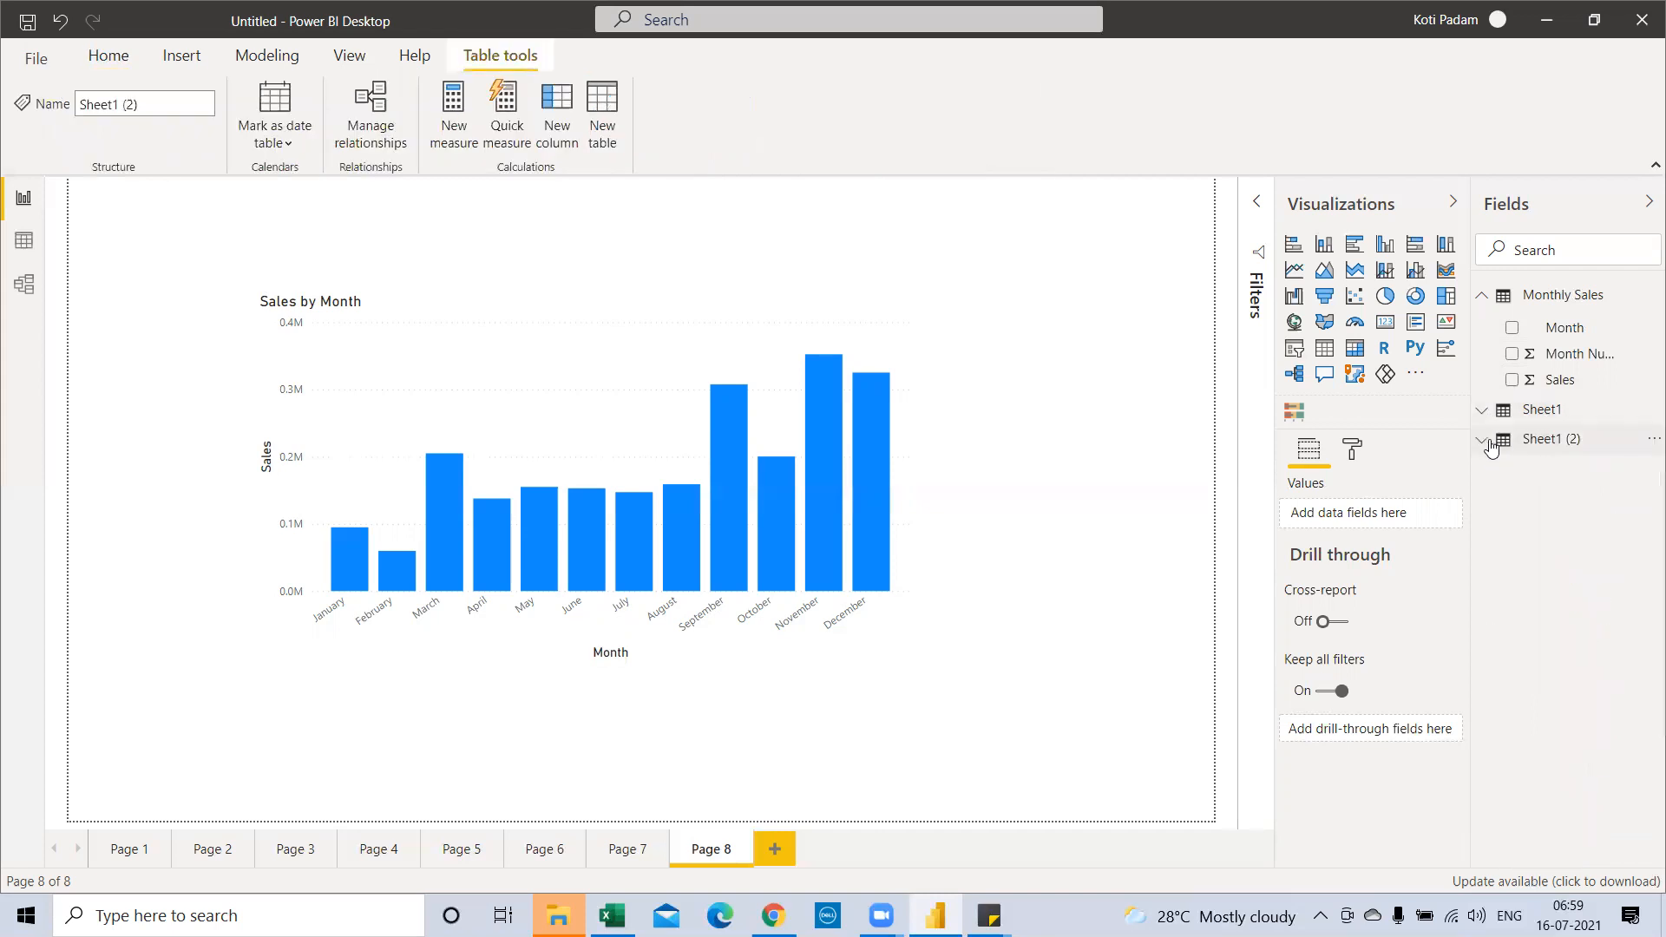
# Step: Delete the Monthly Sales and Sheet1 tables from the data model, confirming each deletion
pyautogui.rightClick(1606, 297)
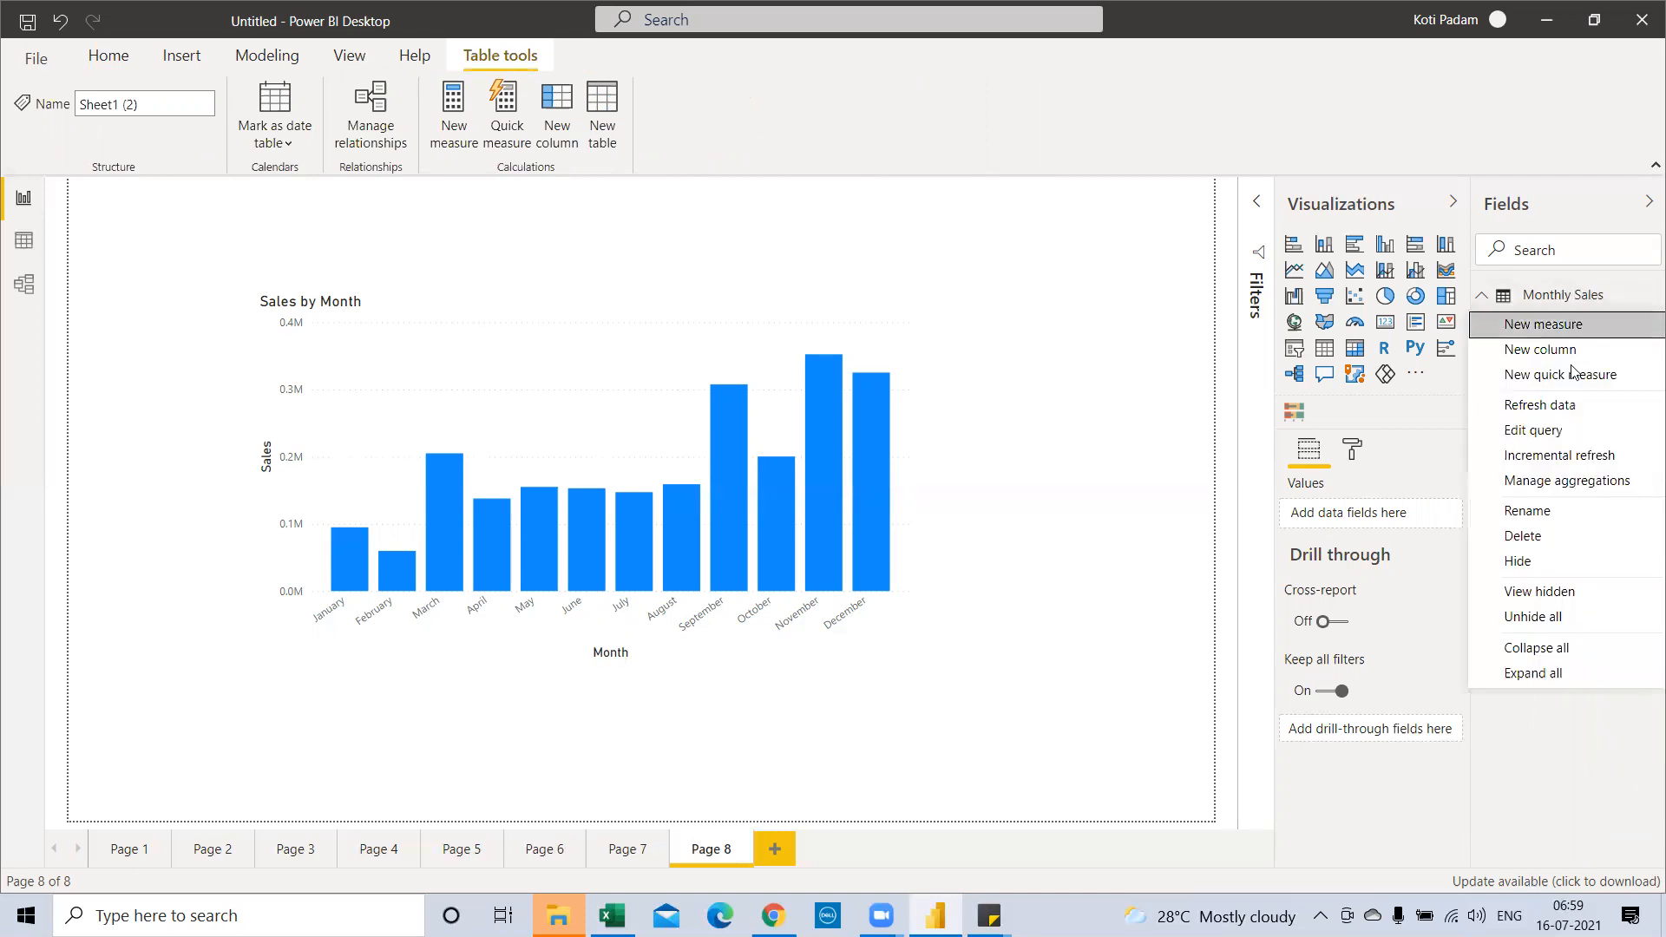
pyautogui.click(1542, 537)
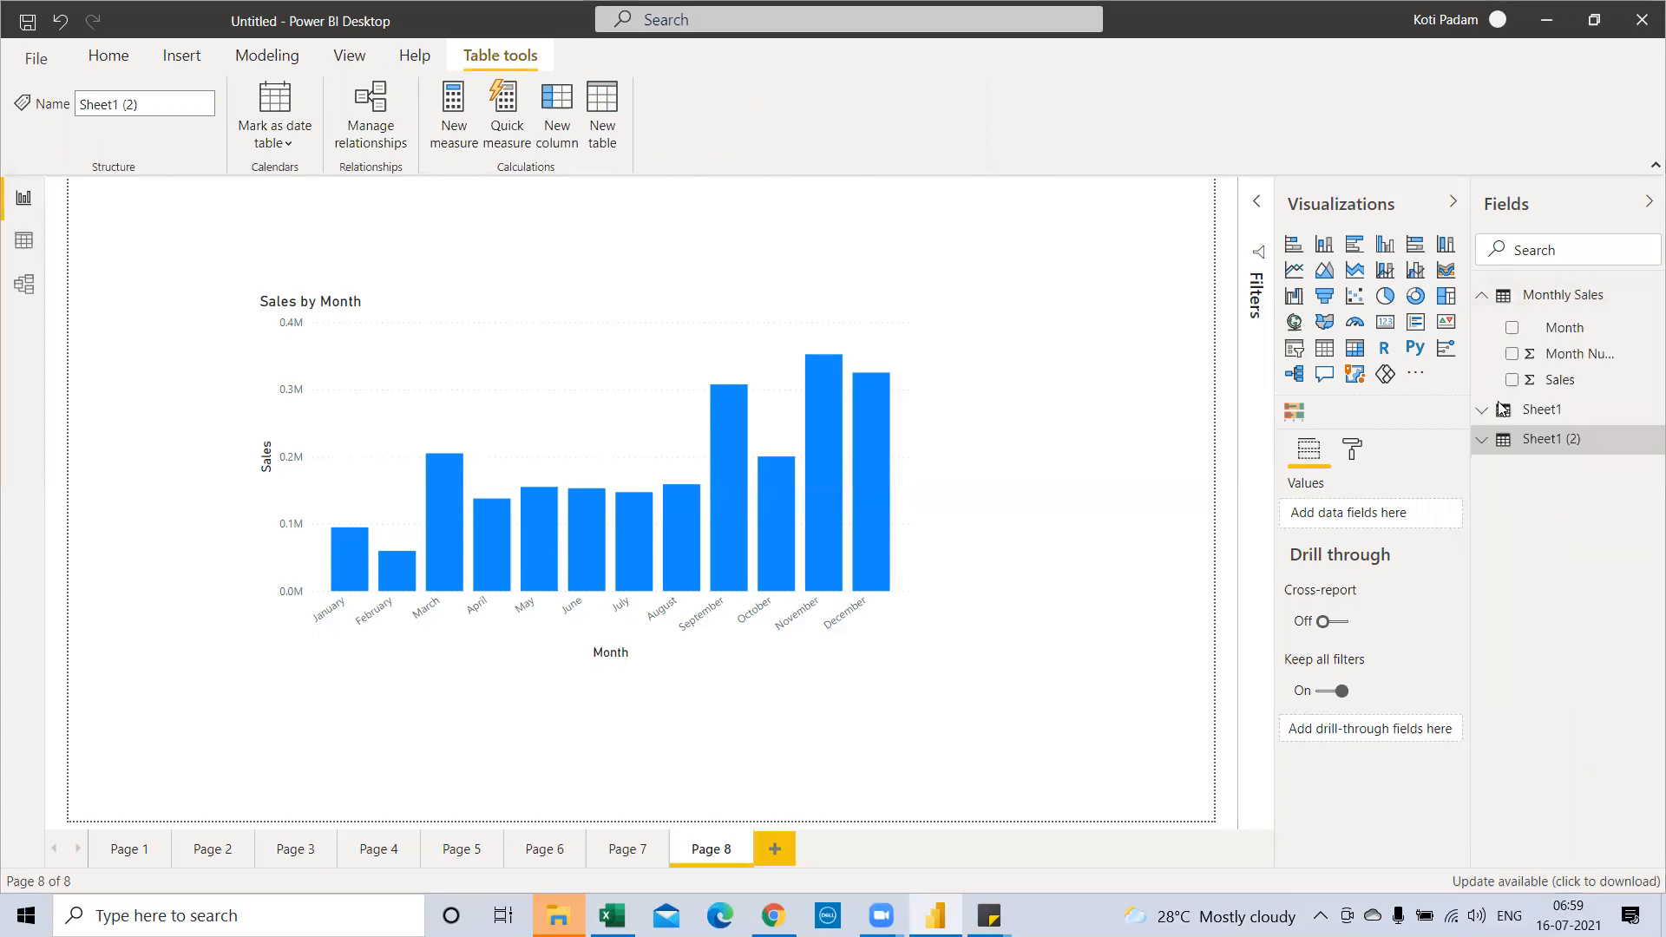
pyautogui.click(951, 493)
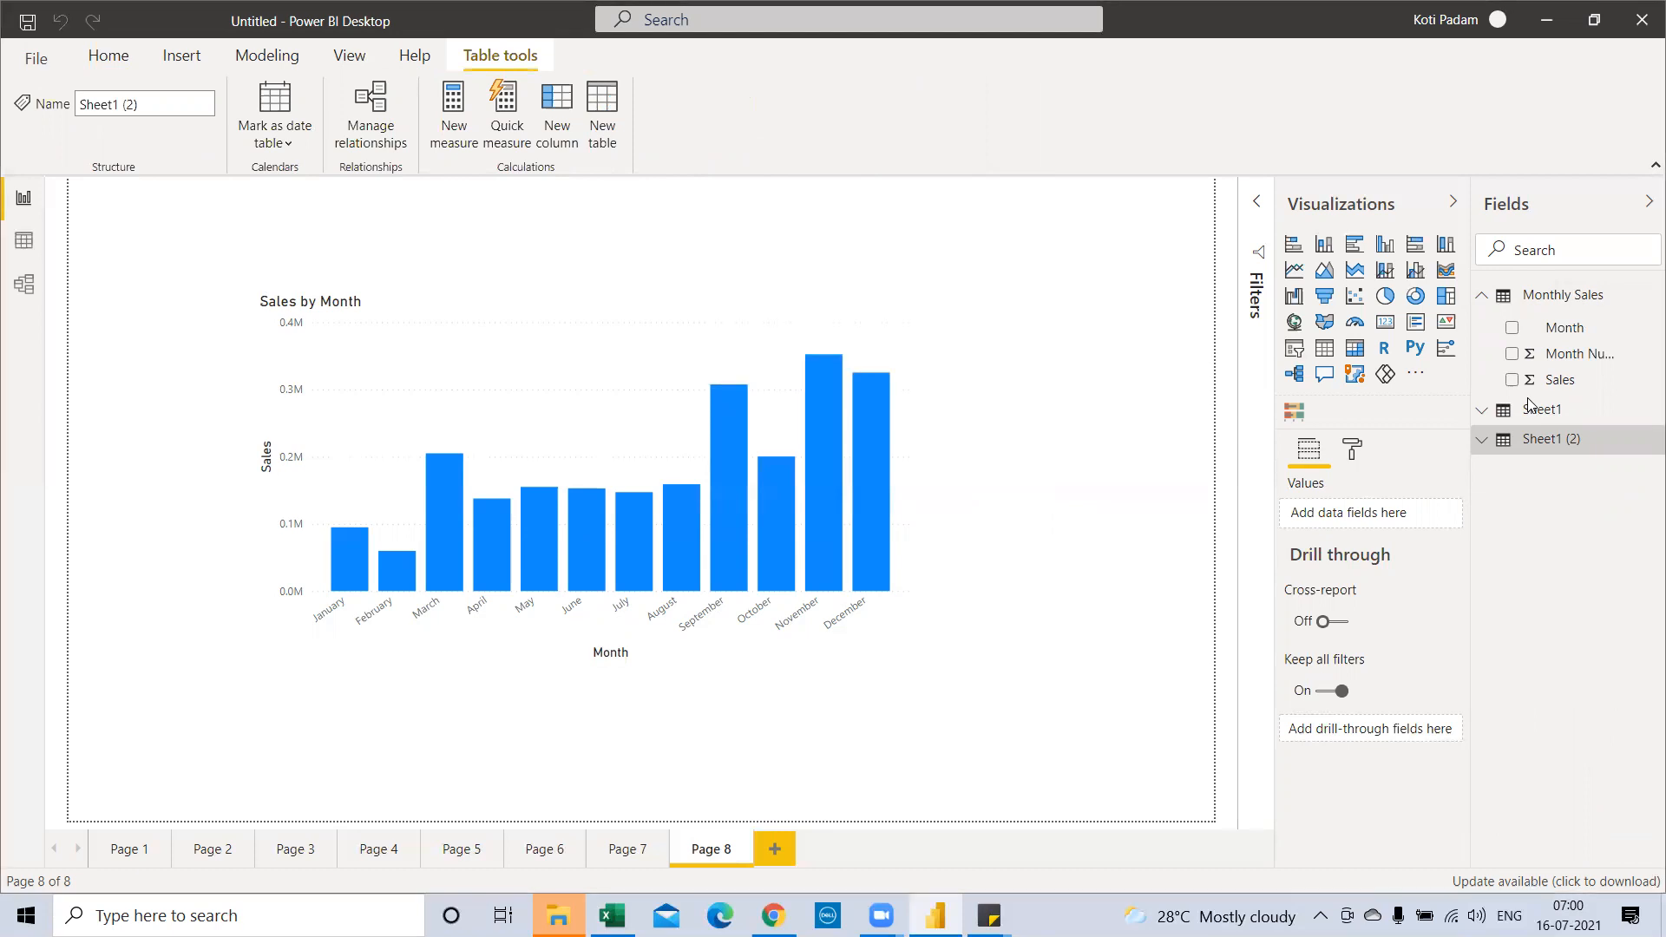
pyautogui.rightClick(1553, 300)
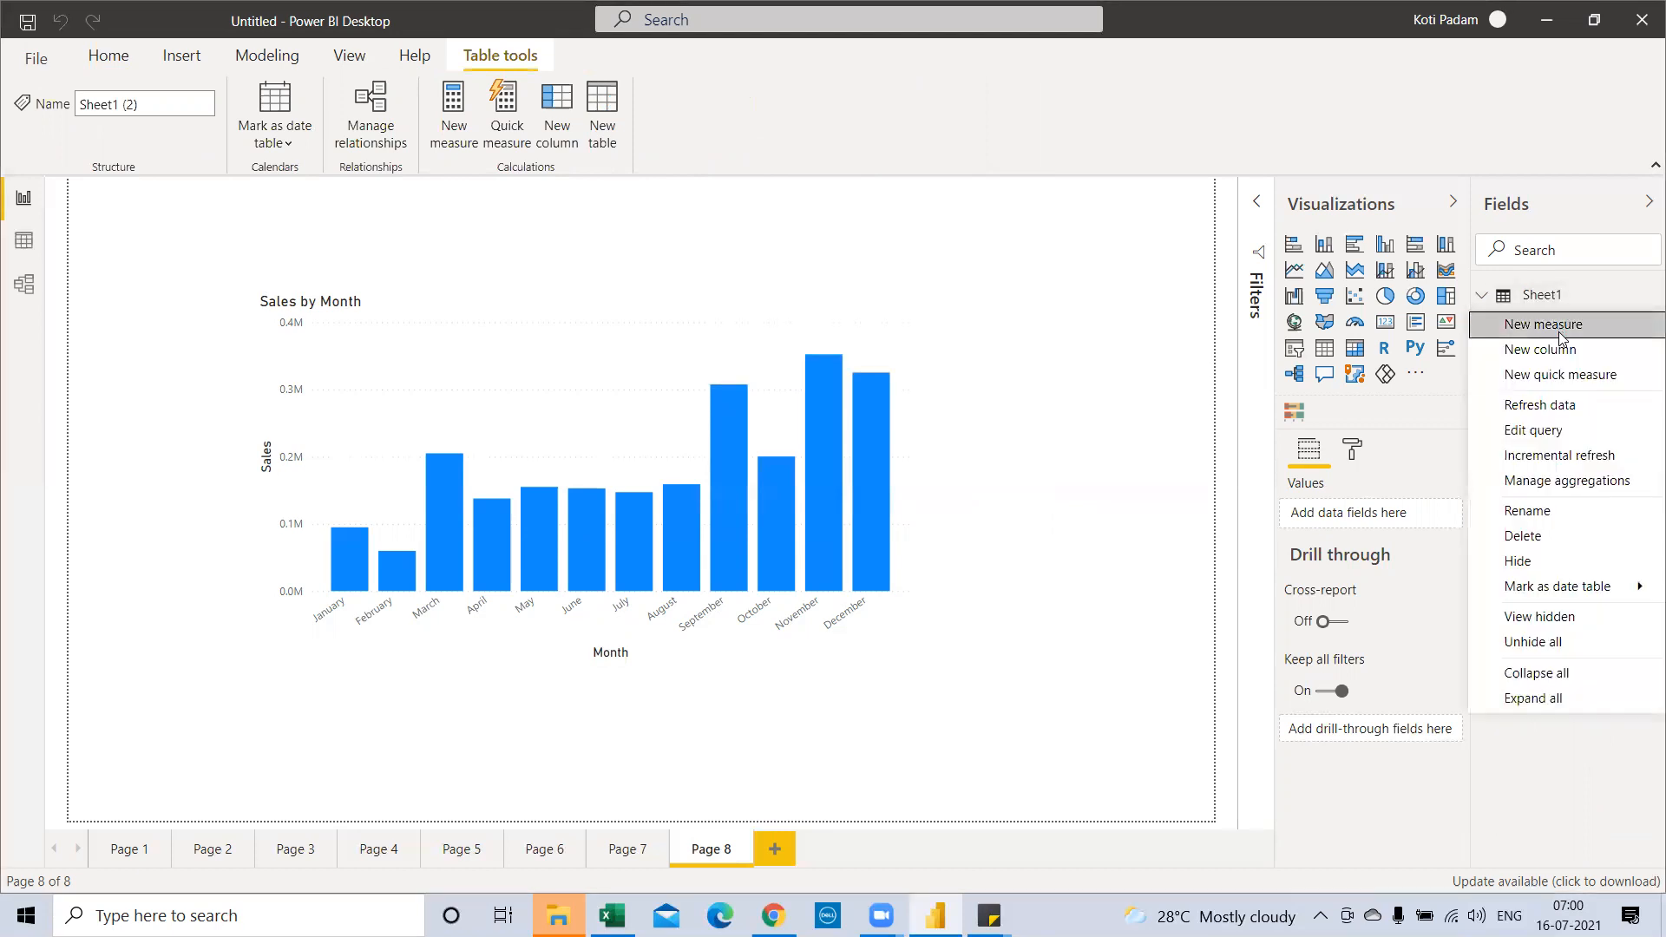
pyautogui.click(1539, 546)
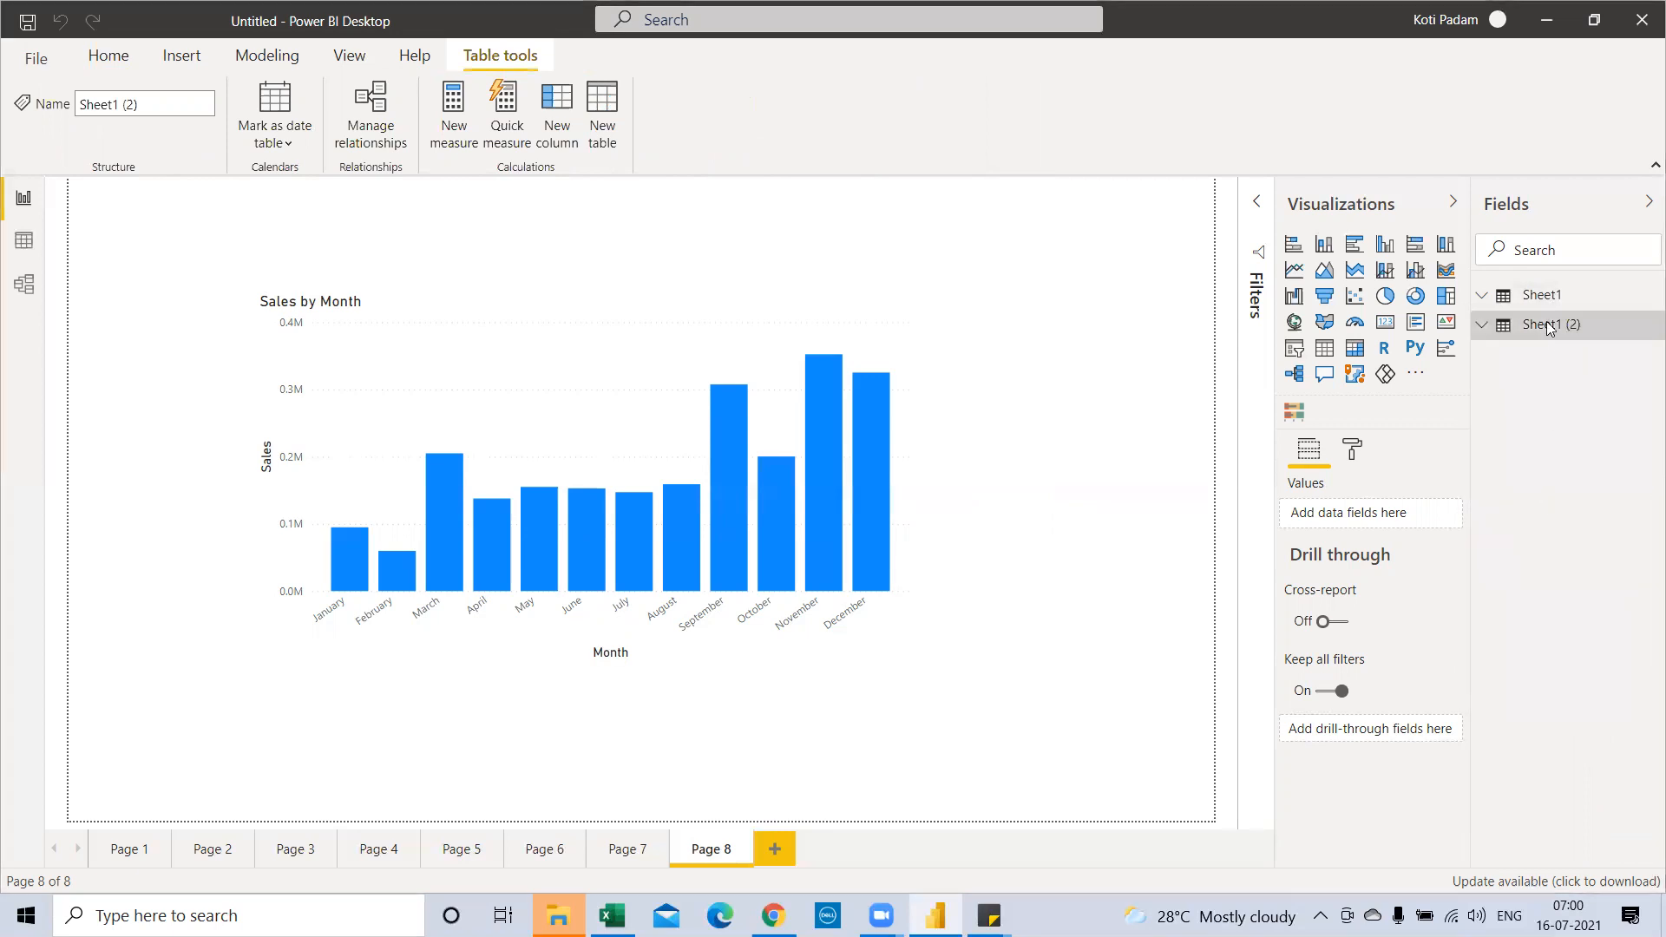
pyautogui.click(937, 491)
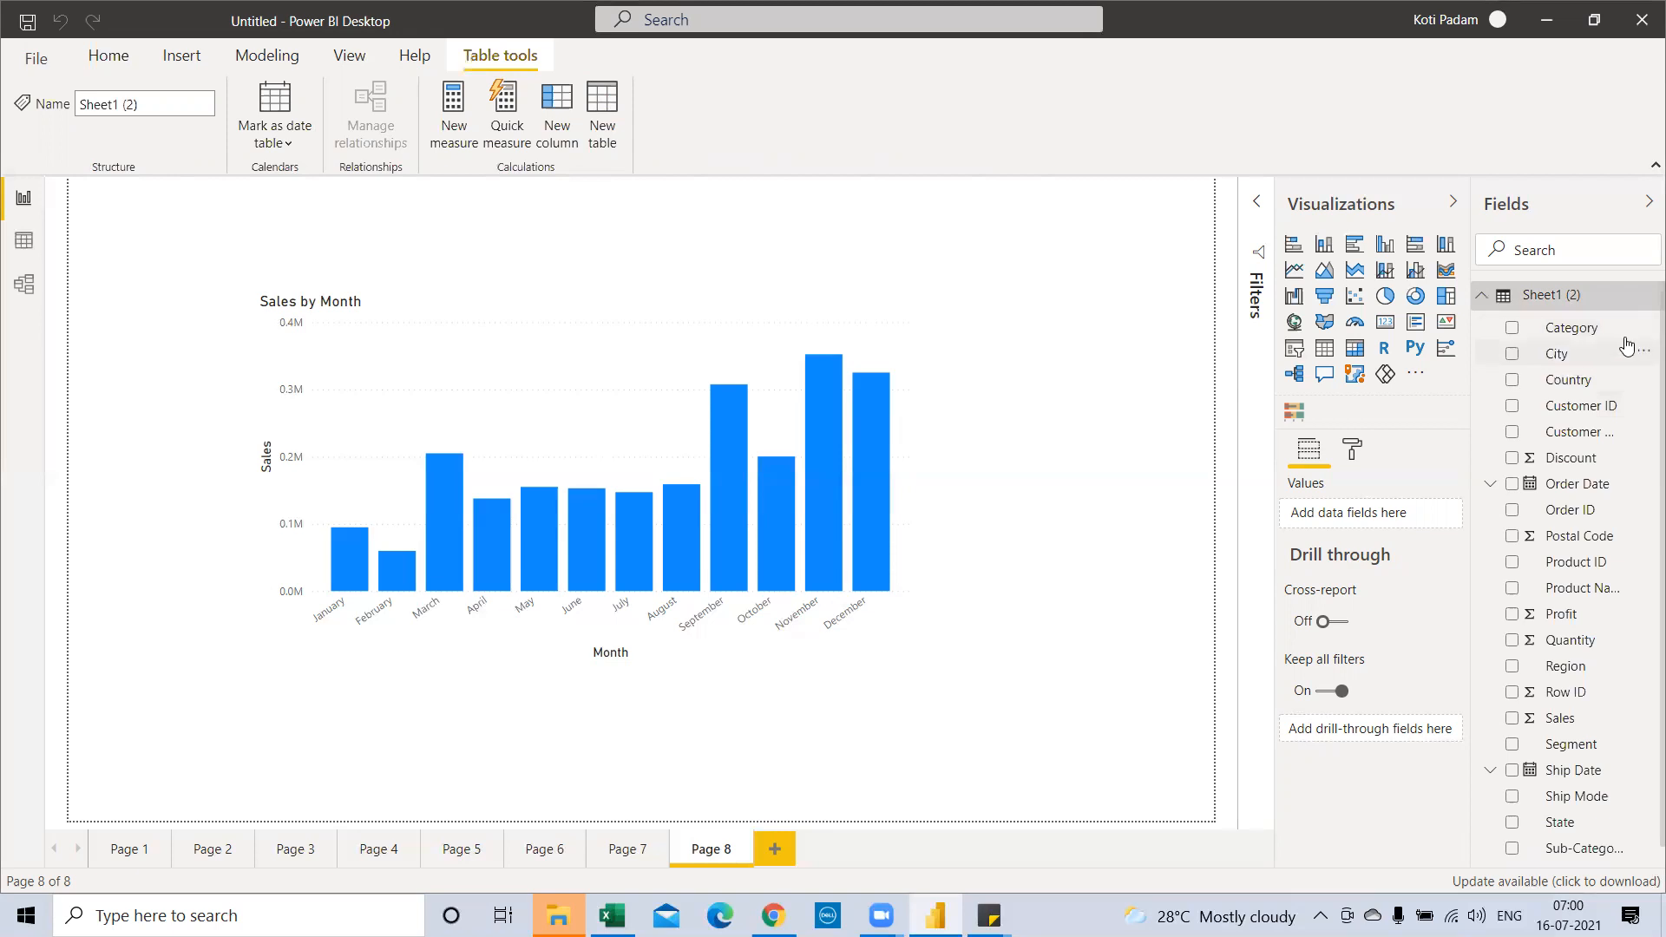
# Step: Collapse all tables in the field list and expand them all again
pyautogui.click(1646, 296)
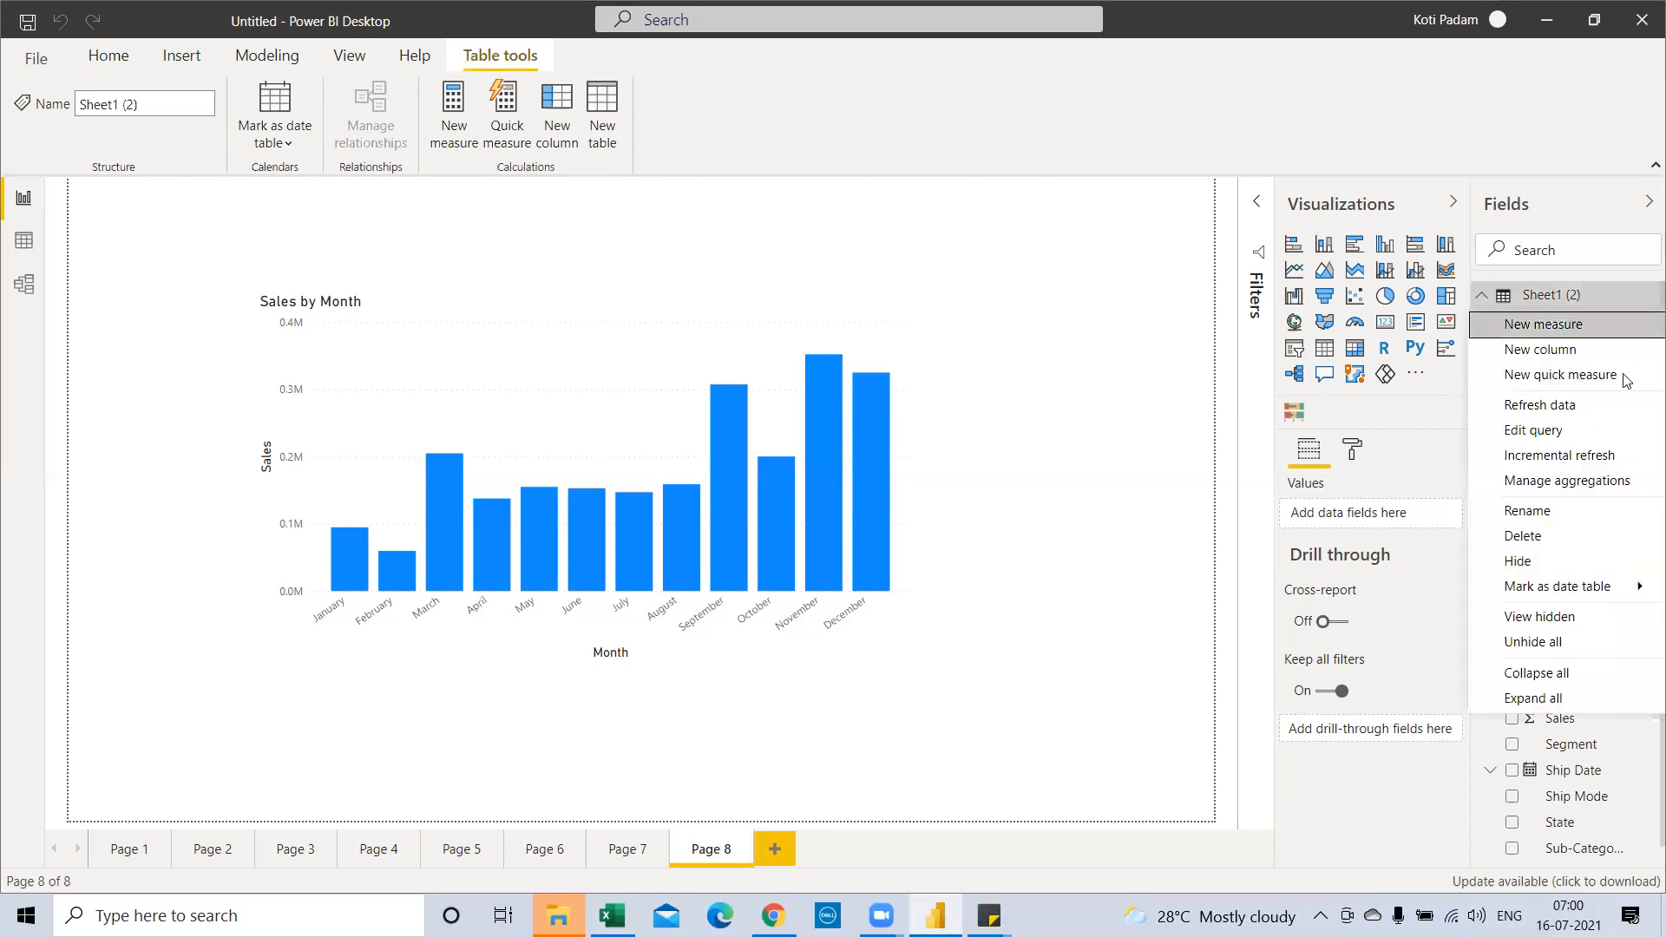
pyautogui.click(1561, 684)
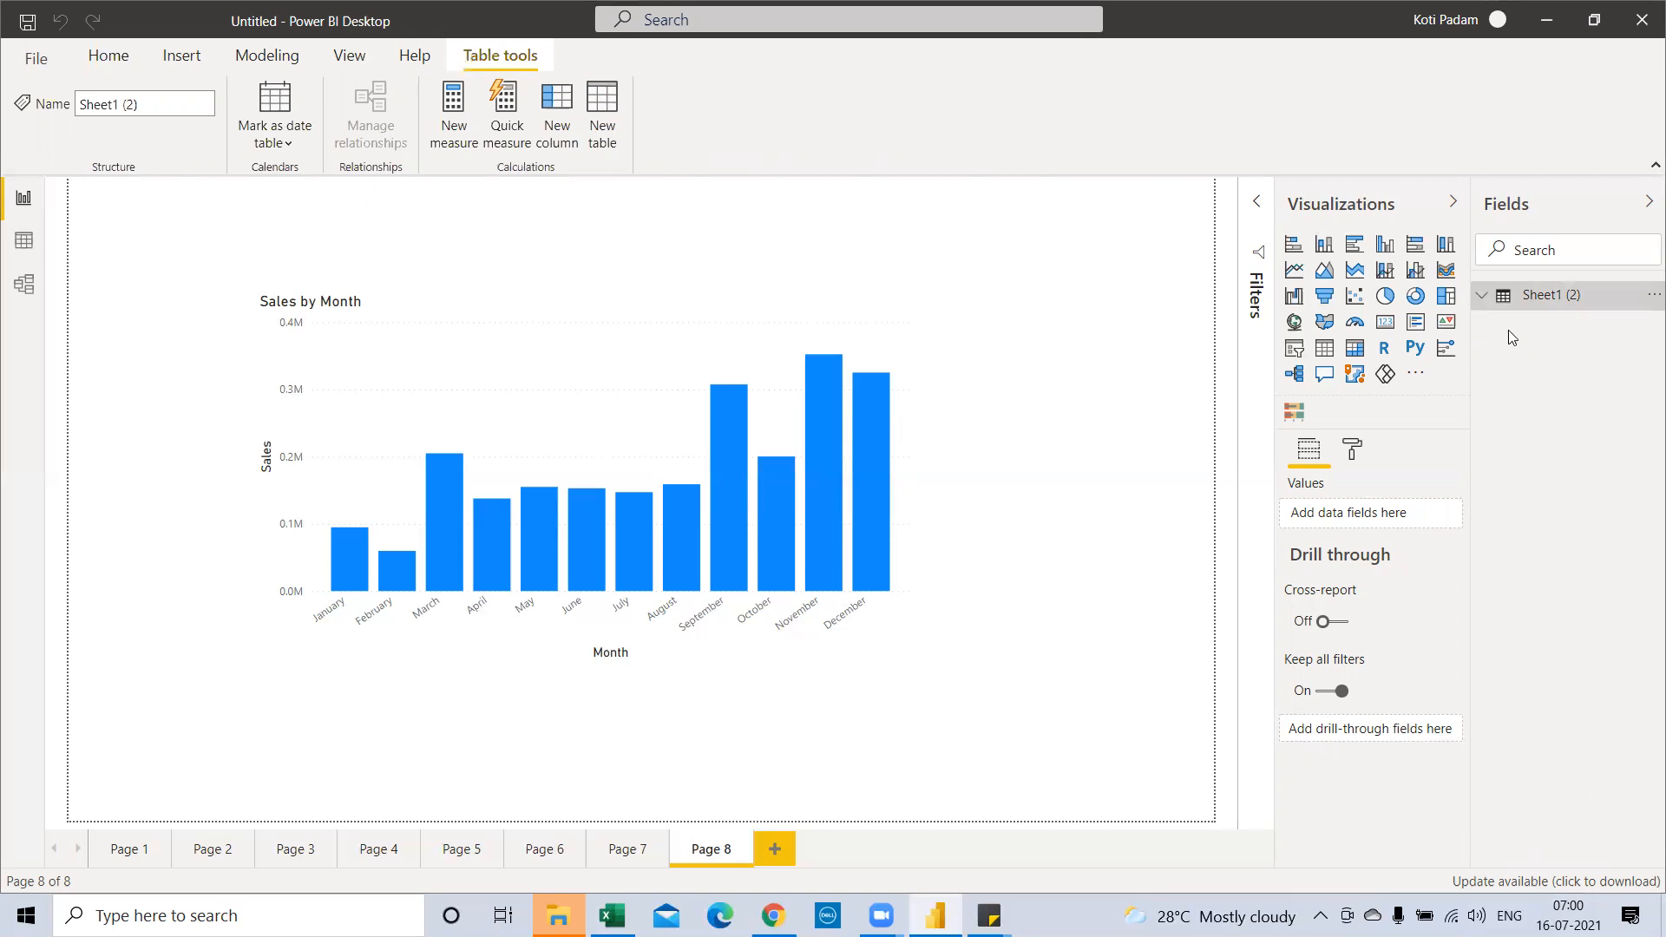
pyautogui.click(1654, 295)
pyautogui.click(1537, 698)
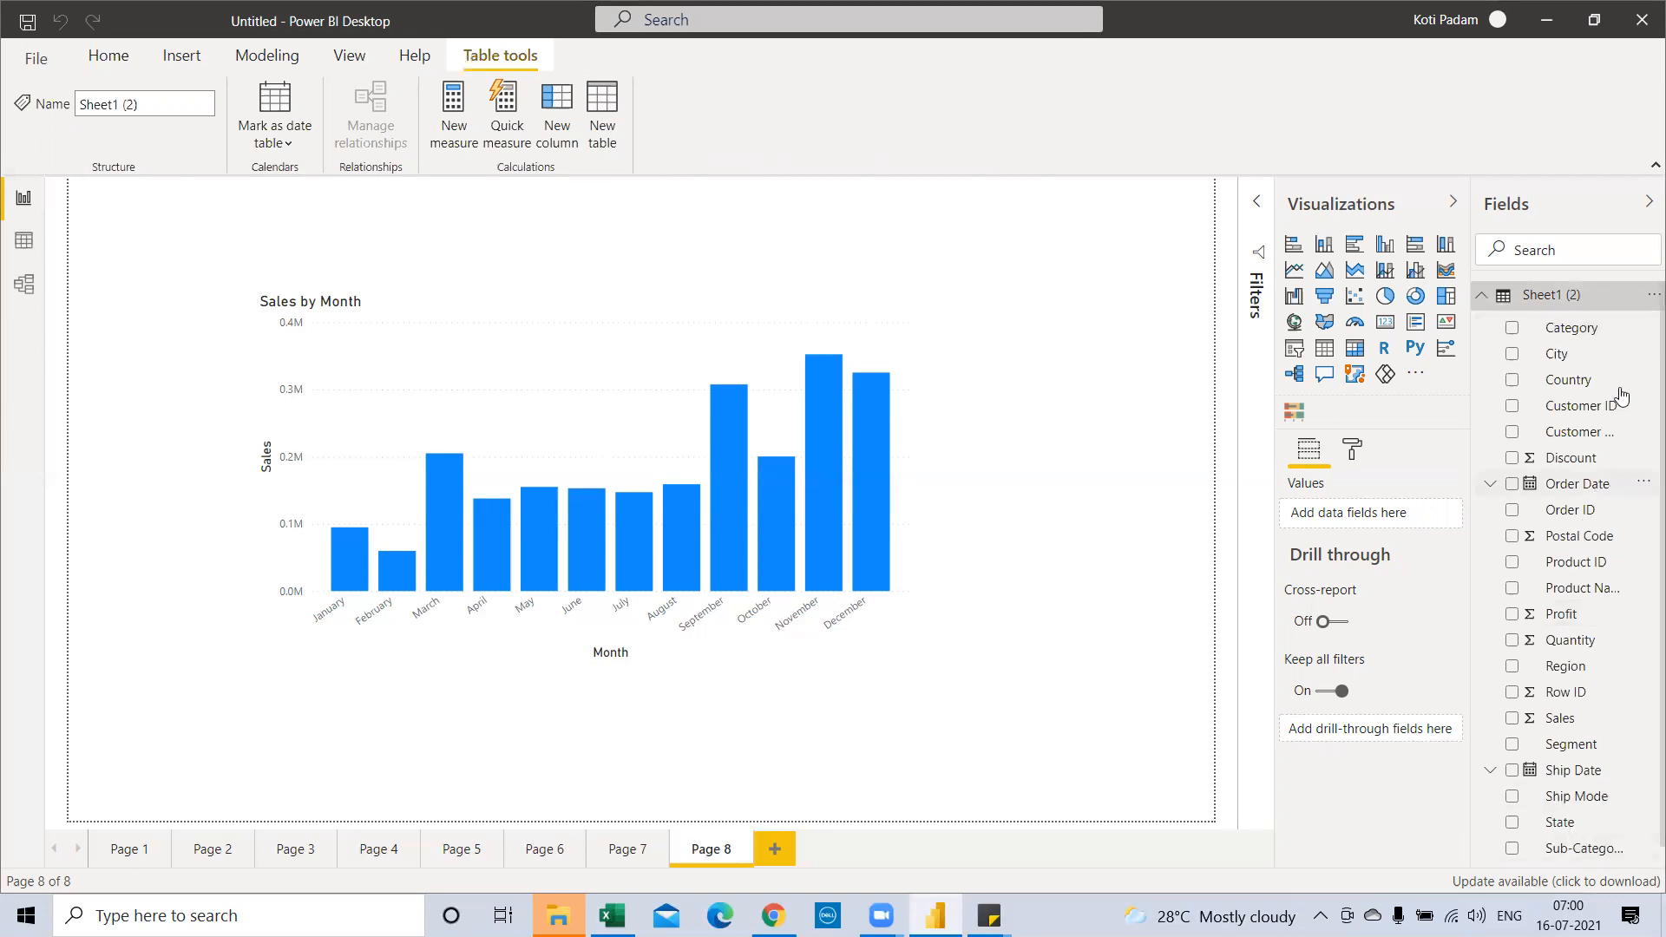
# Step: Examine the options available for the Sheet1 (2) table, including refresh, rename, hide and expand commands, without applying any
pyautogui.click(1646, 291)
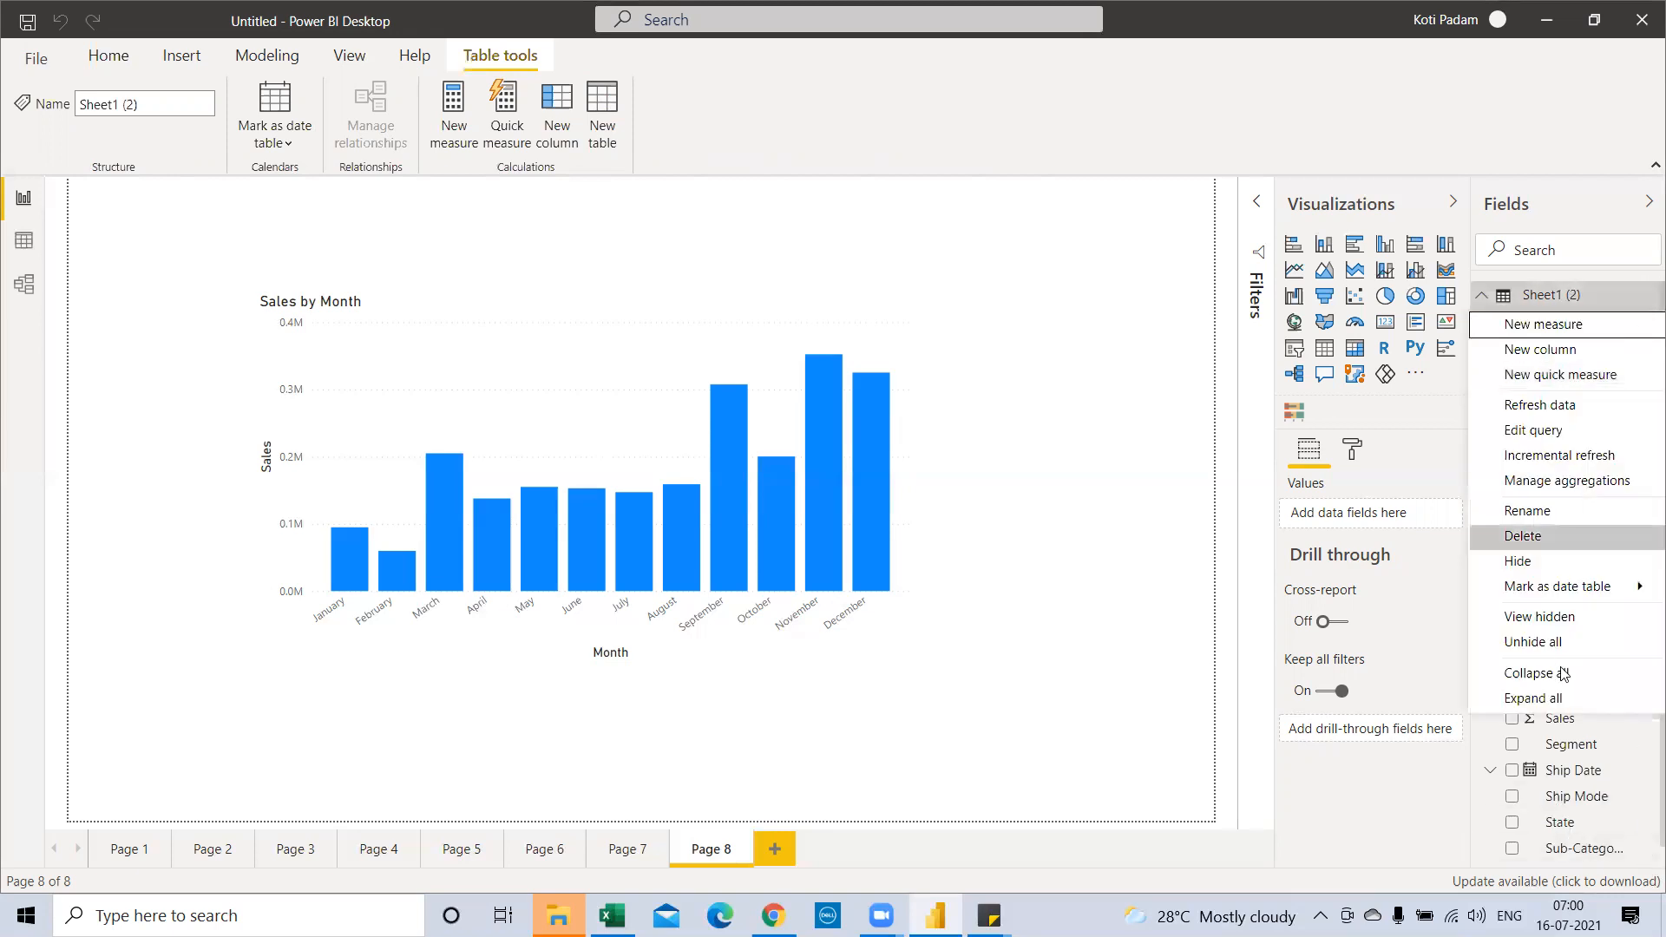
pyautogui.moveTo(1548, 594)
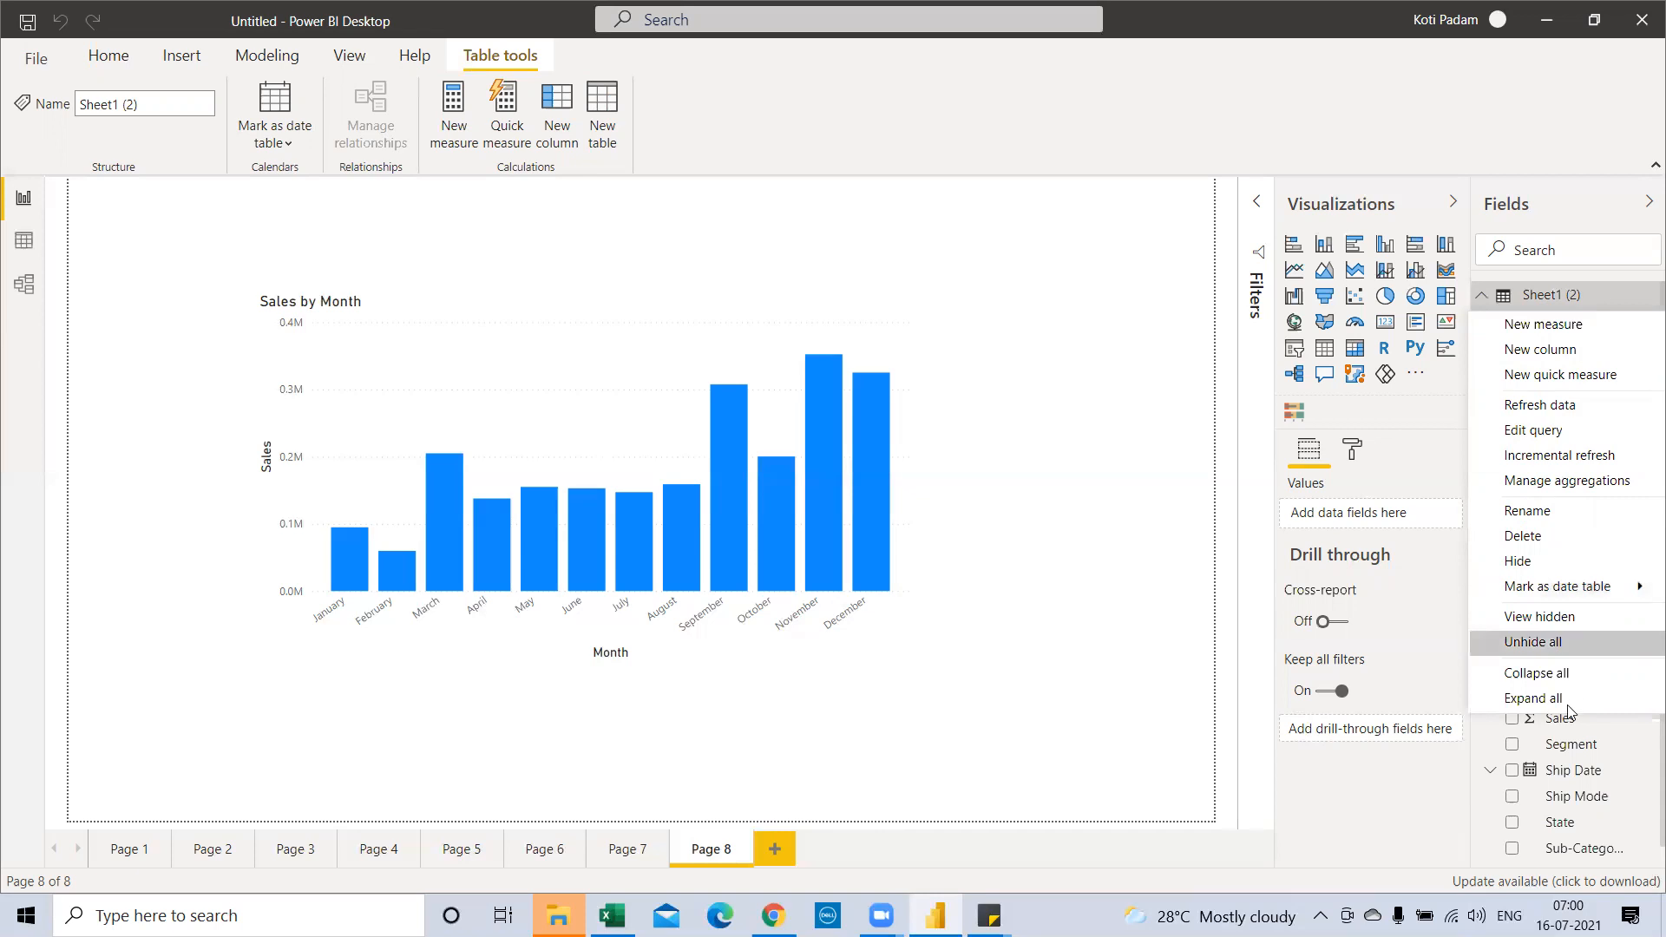
pyautogui.click(1201, 579)
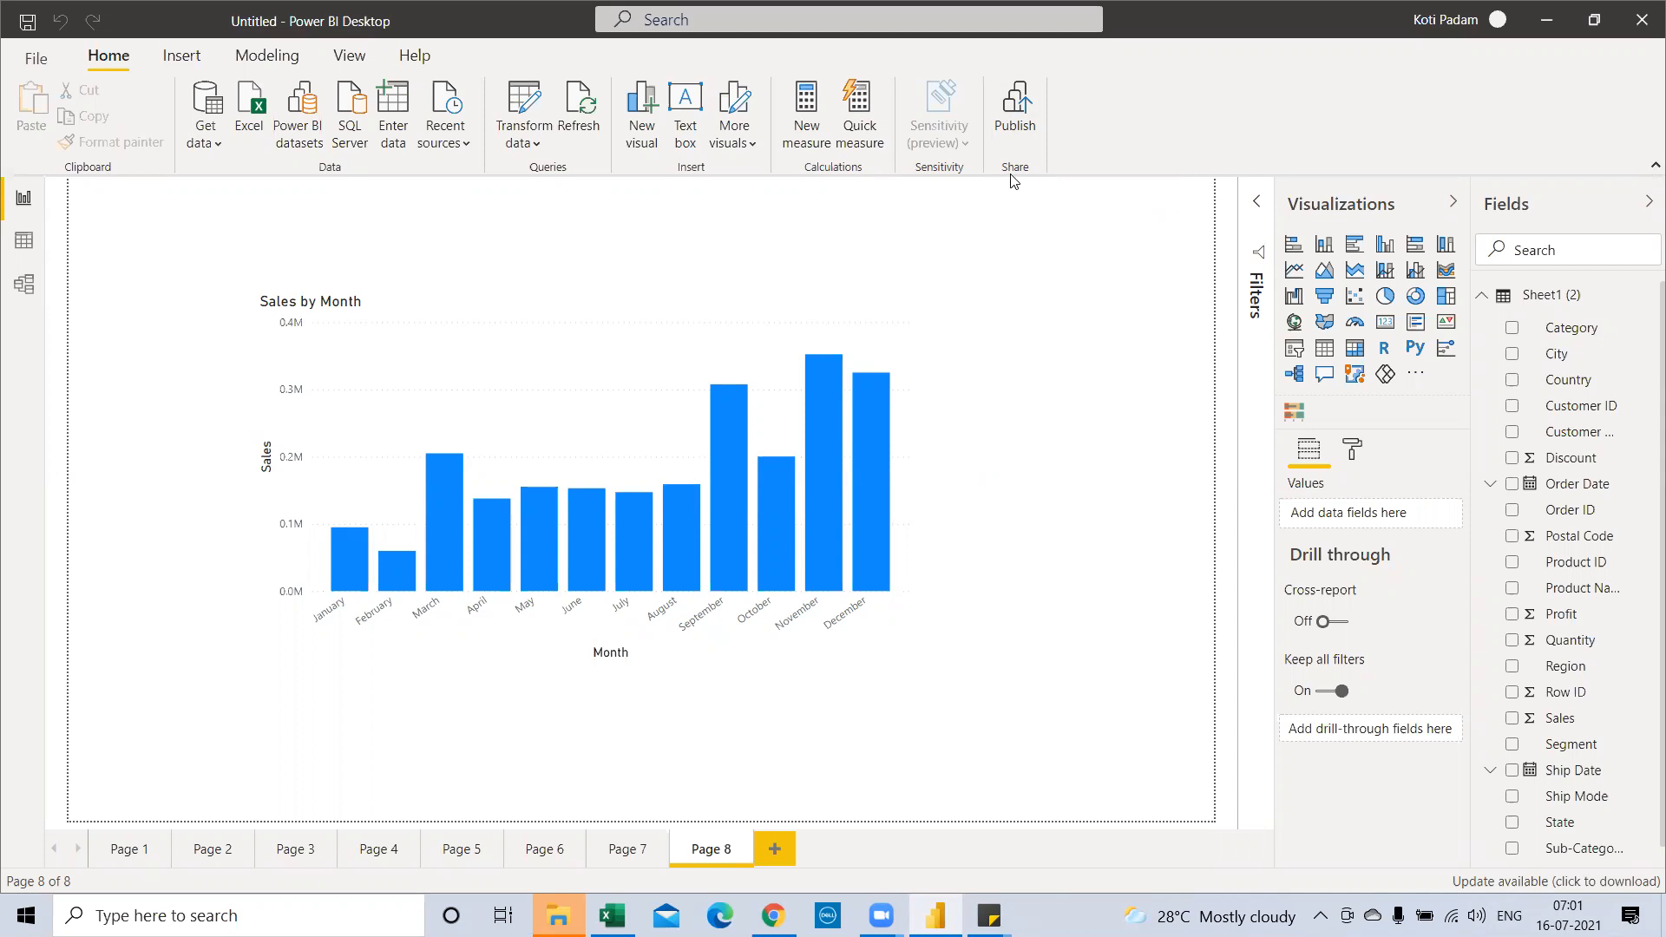
# Step: Start publishing the report and save it to the Desktop as a Power BI file named 2
pyautogui.click(1015, 115)
pyautogui.hotkey('ctrl', 's')
pyautogui.write('2')
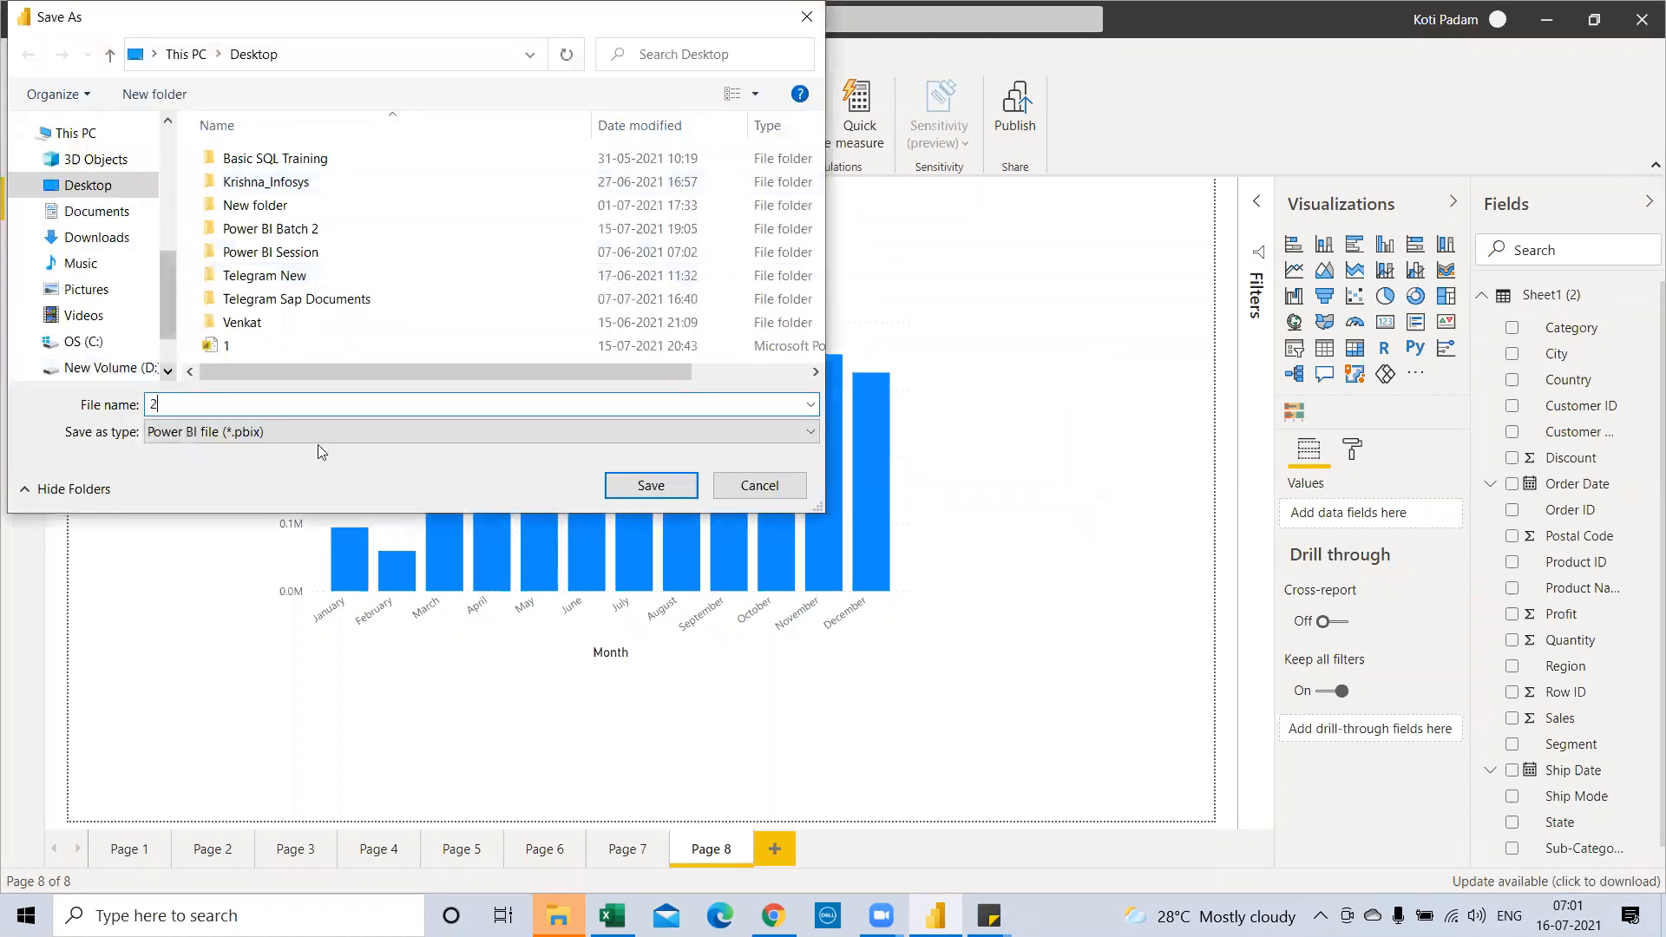
pyautogui.click(649, 486)
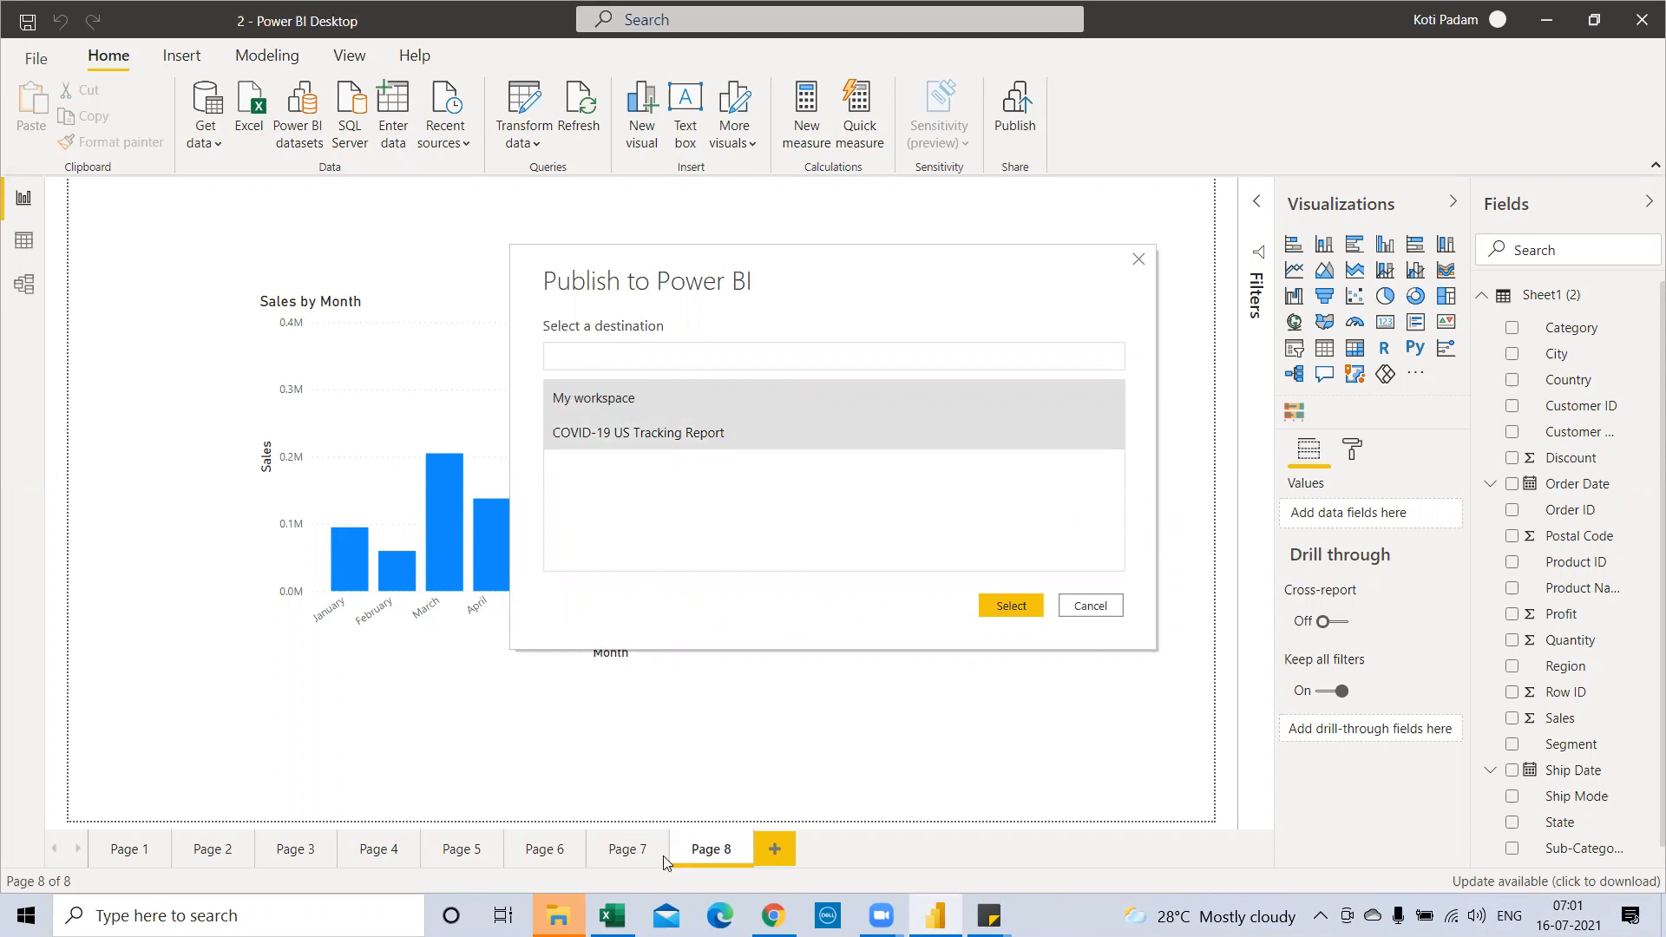
# Step: Switch to the Power BI service in Chrome and open My workspace
pyautogui.click(774, 916)
pyautogui.click(454, 13)
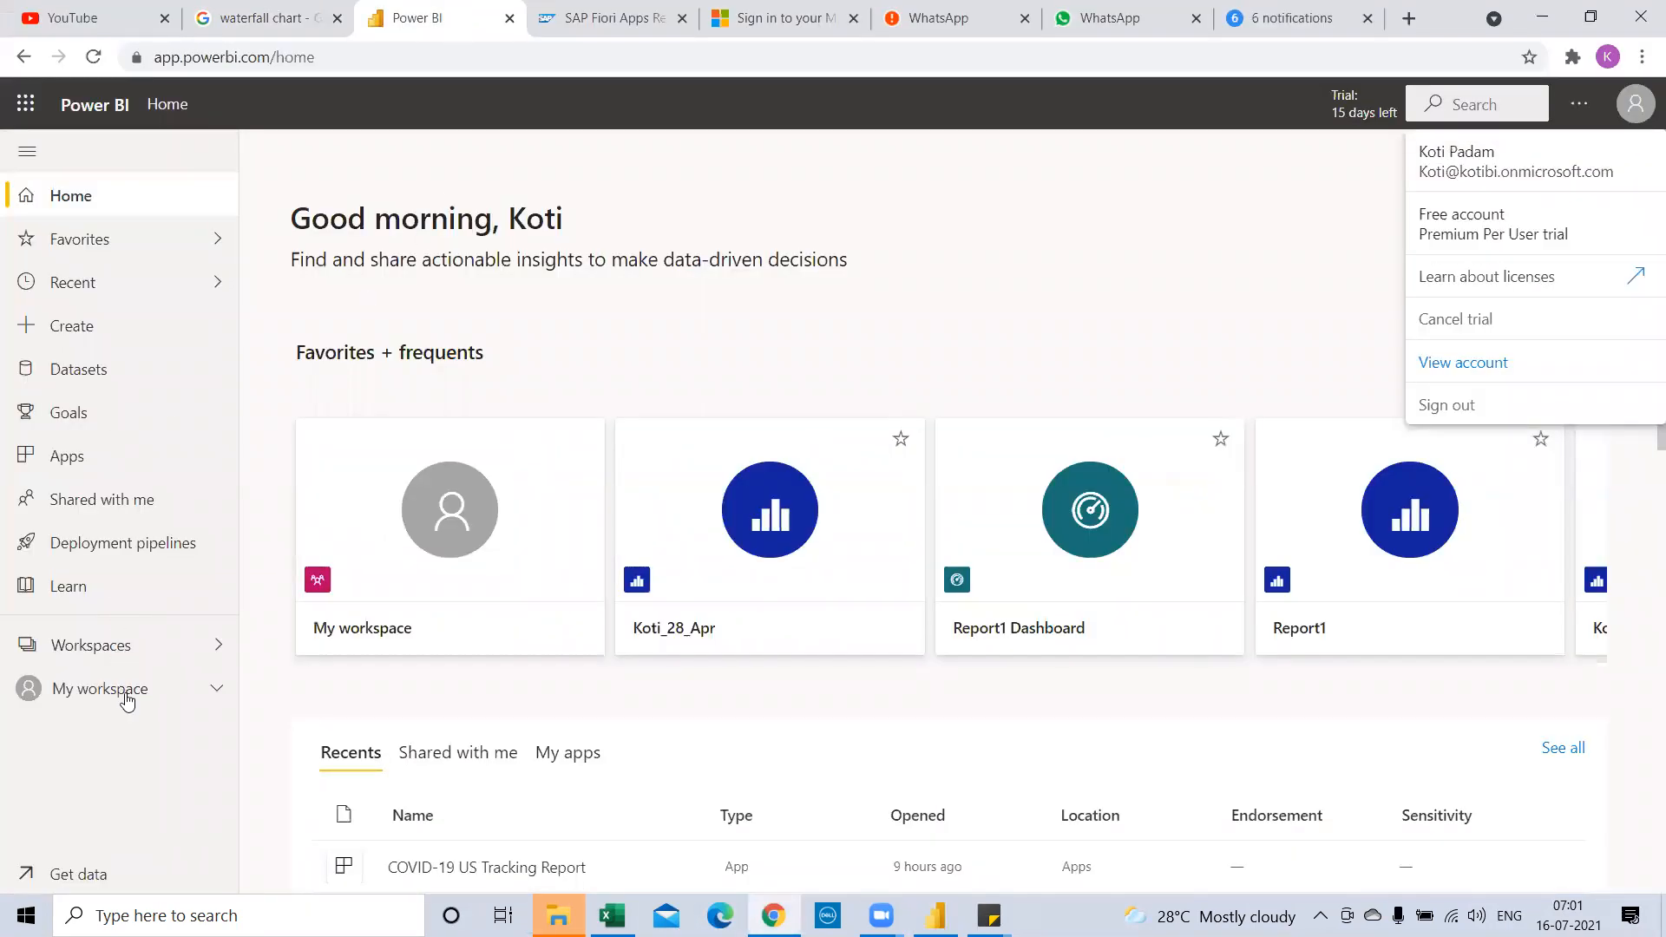
pyautogui.press('Escape')
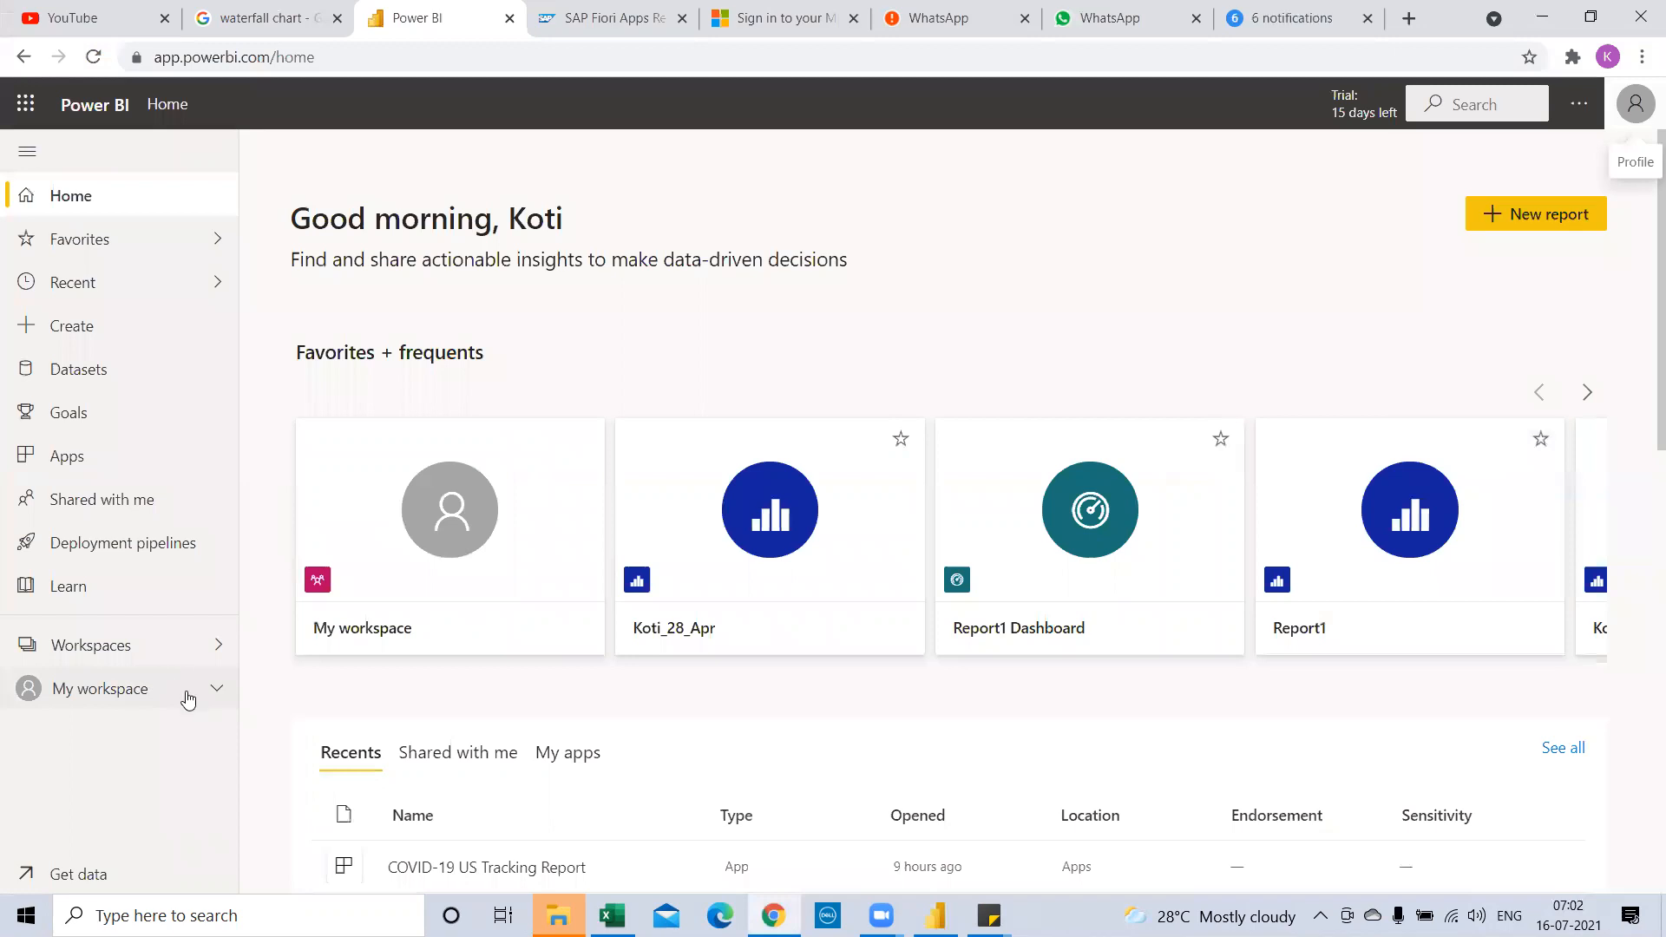
pyautogui.click(161, 688)
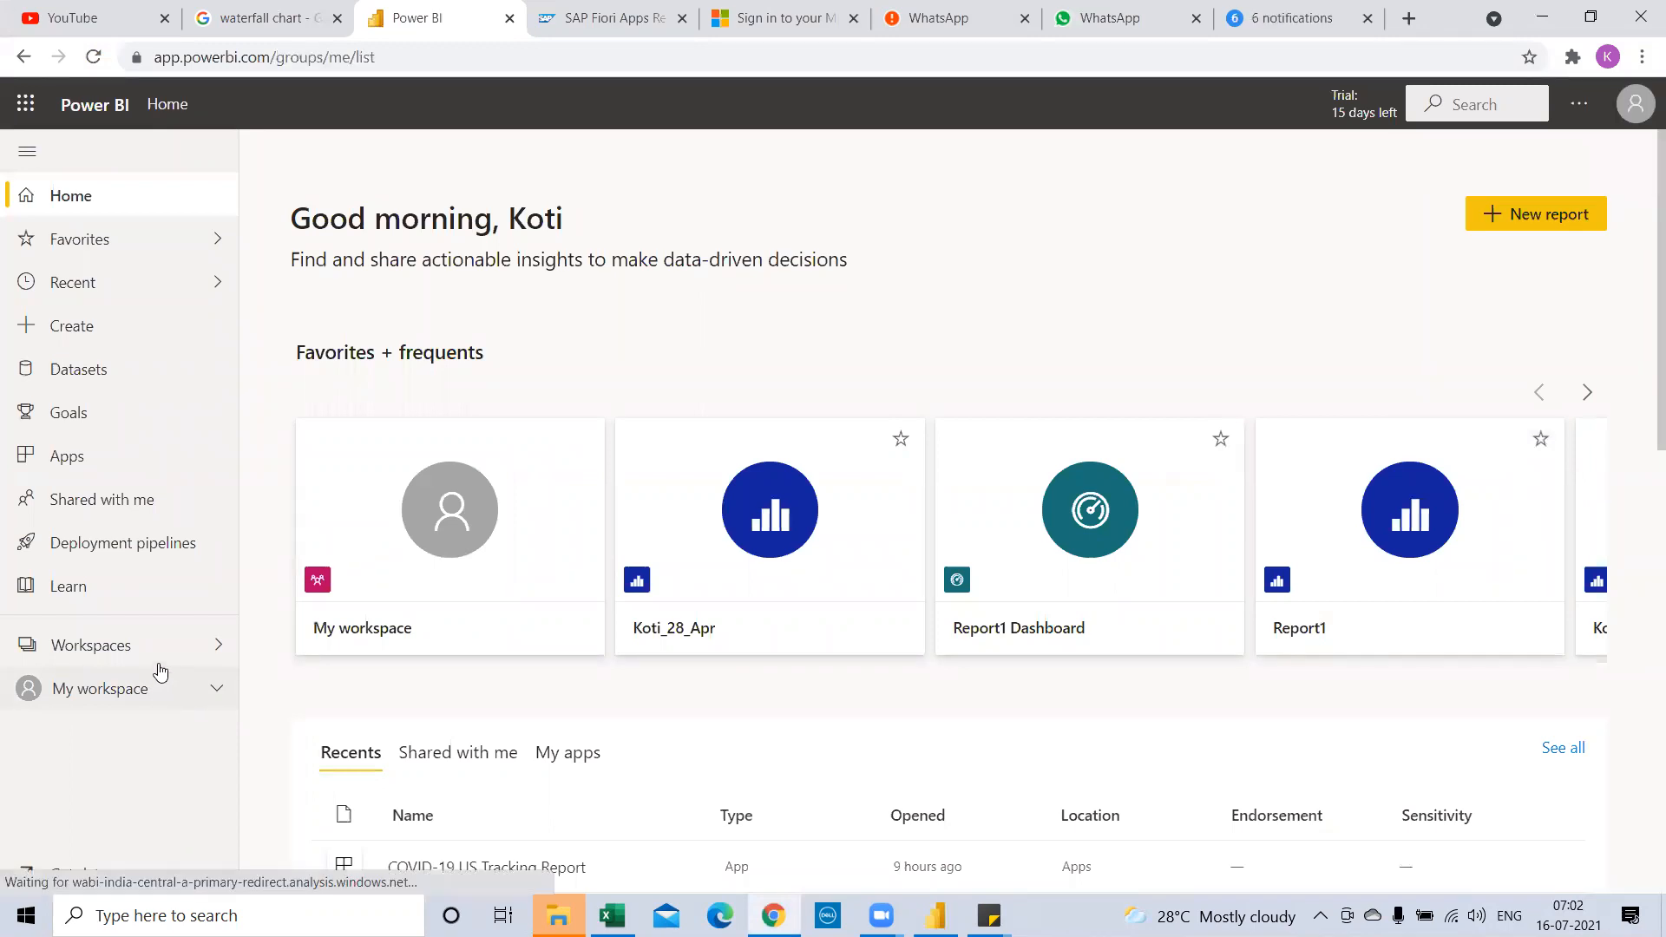
pyautogui.click(158, 657)
pyautogui.click(156, 657)
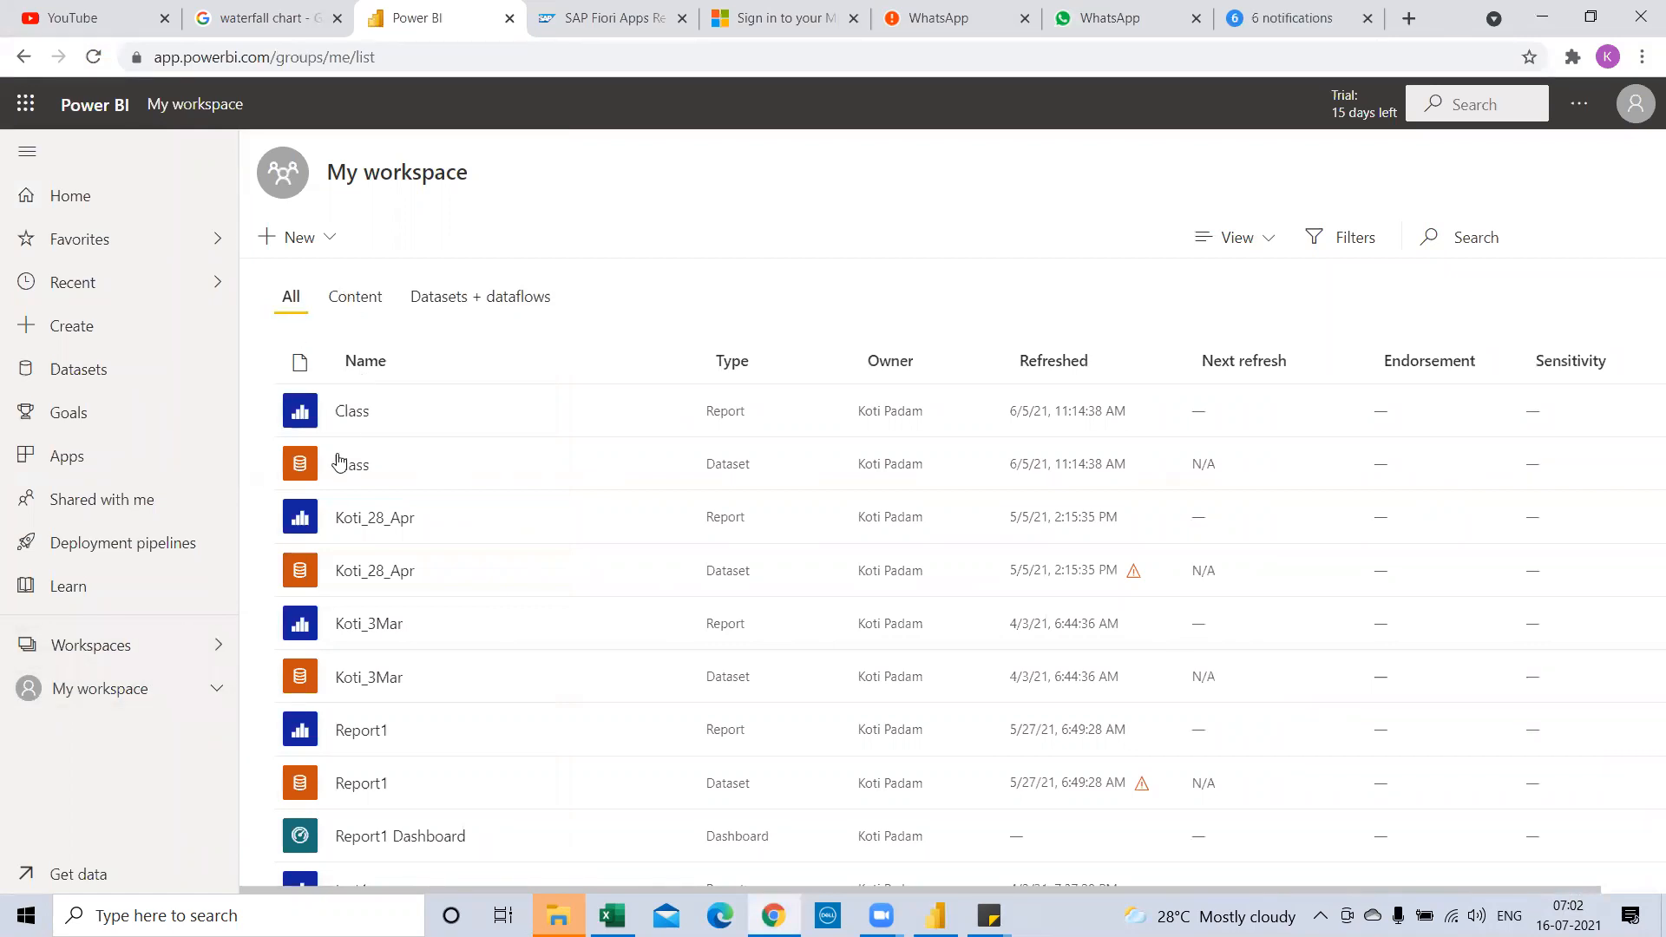
# Step: Expand My workspace and the list of workspaces, and compare them with the publish destinations in Power BI Desktop
pyautogui.click(216, 688)
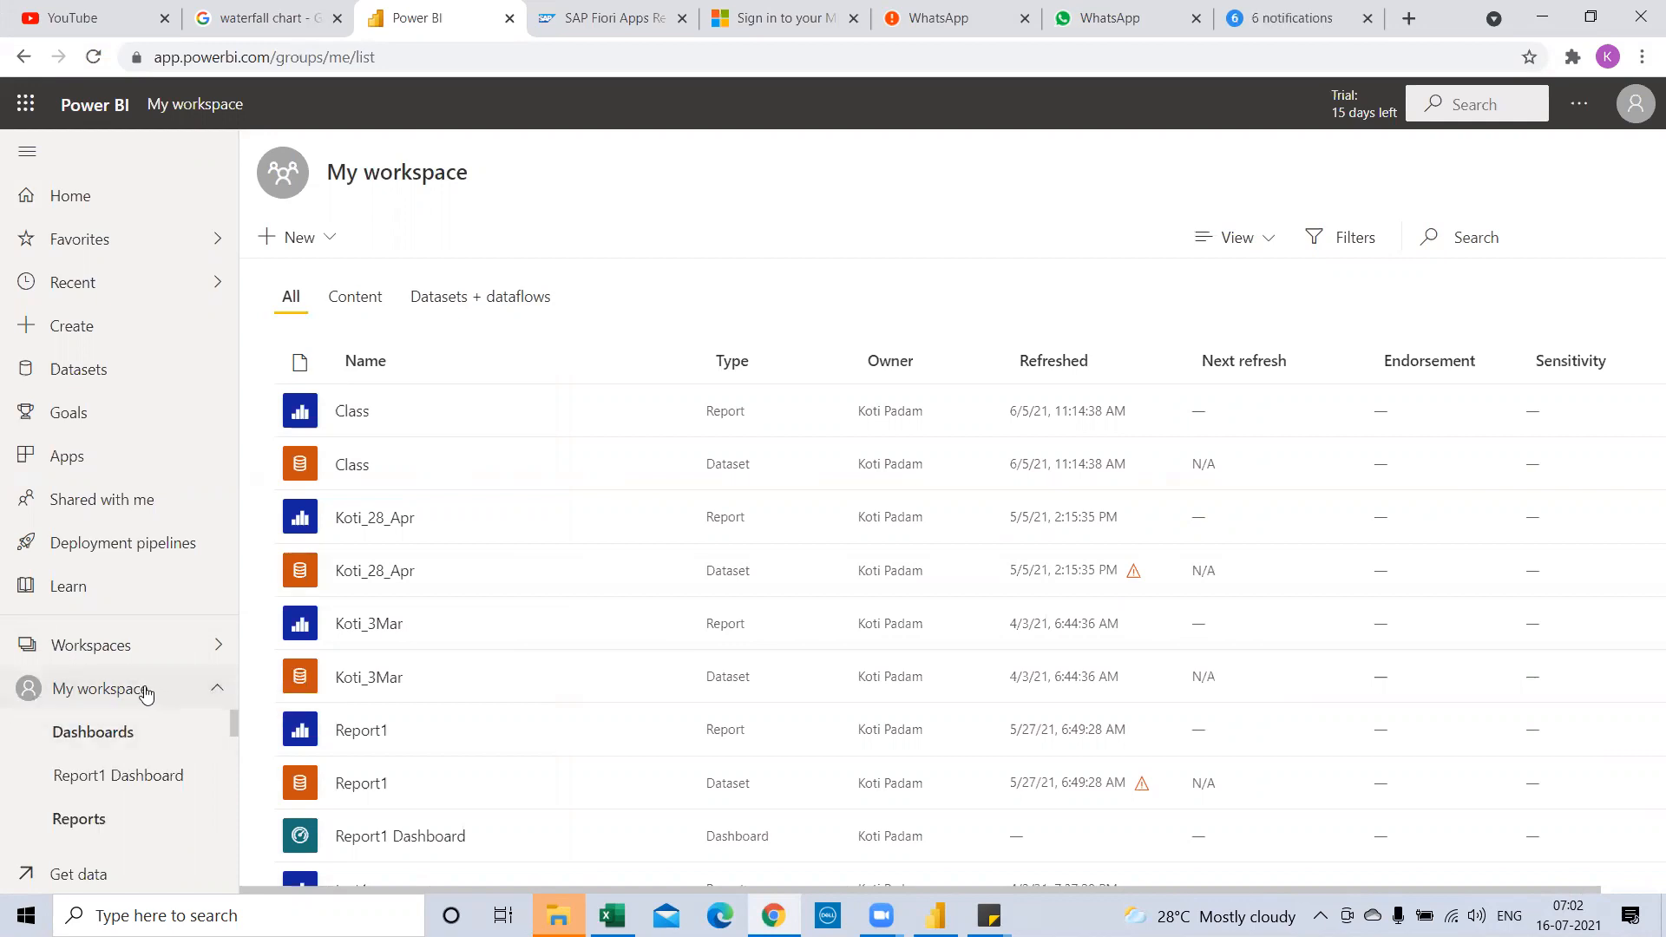
pyautogui.click(130, 652)
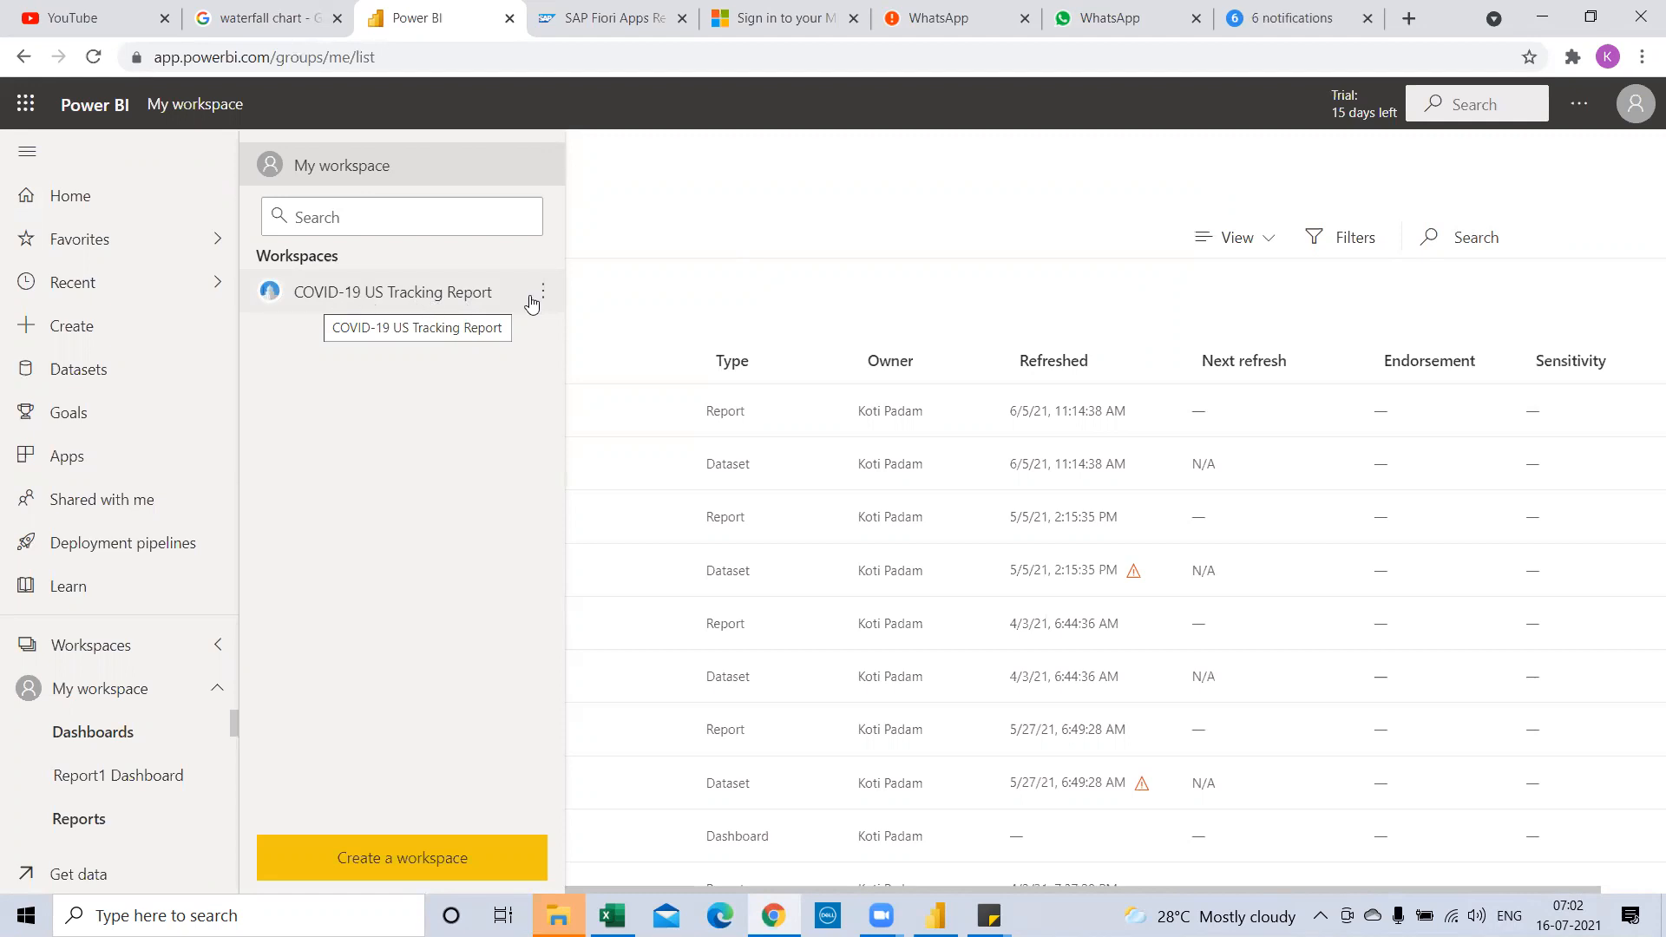
pyautogui.hotkey('alt', 'Tab')
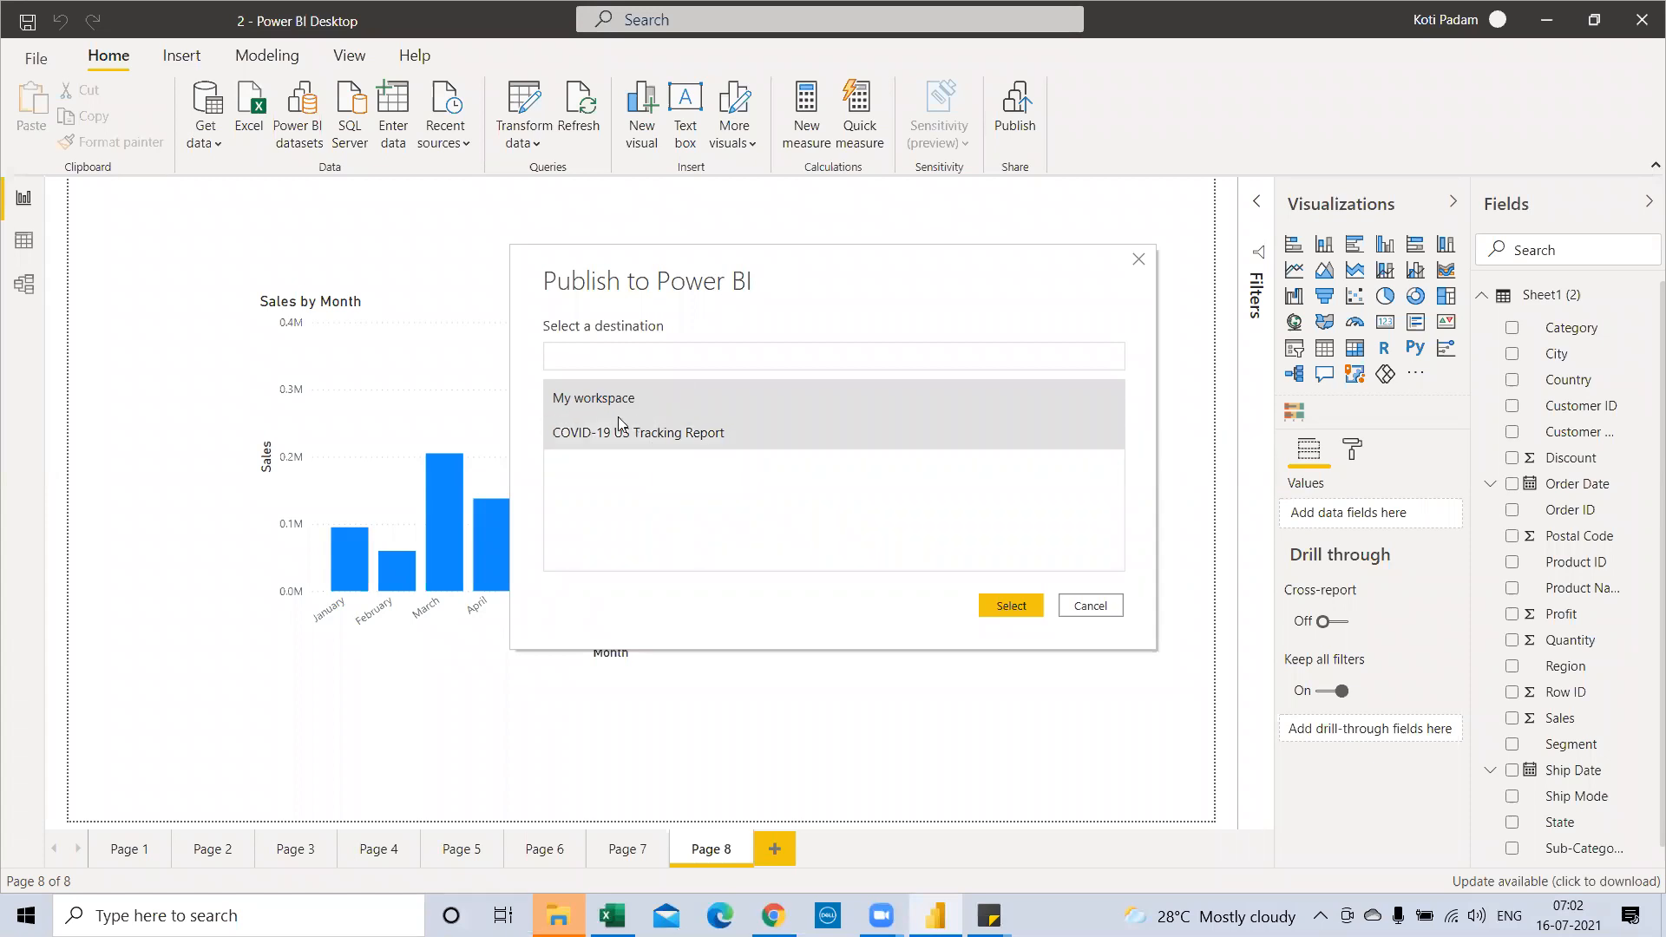
pyautogui.hotkey('alt', 'Tab')
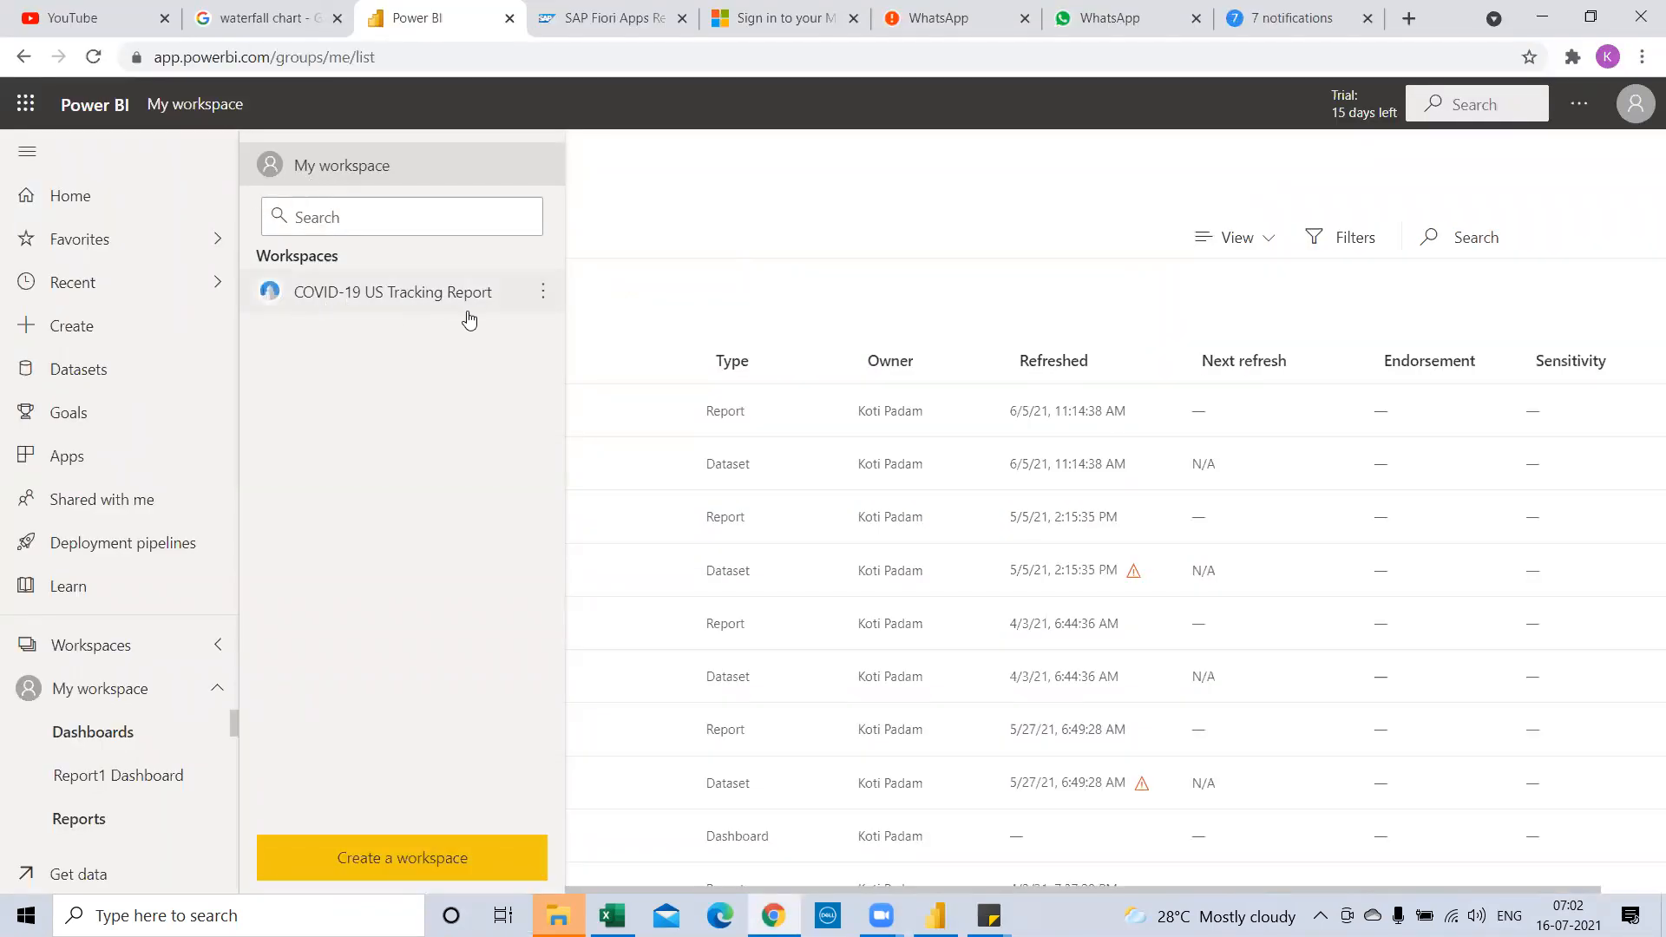
# Step: Switch back to Power BI Desktop, publish the report to My workspace and dismiss the publishing dialog
pyautogui.hotkey('alt', 'Tab')
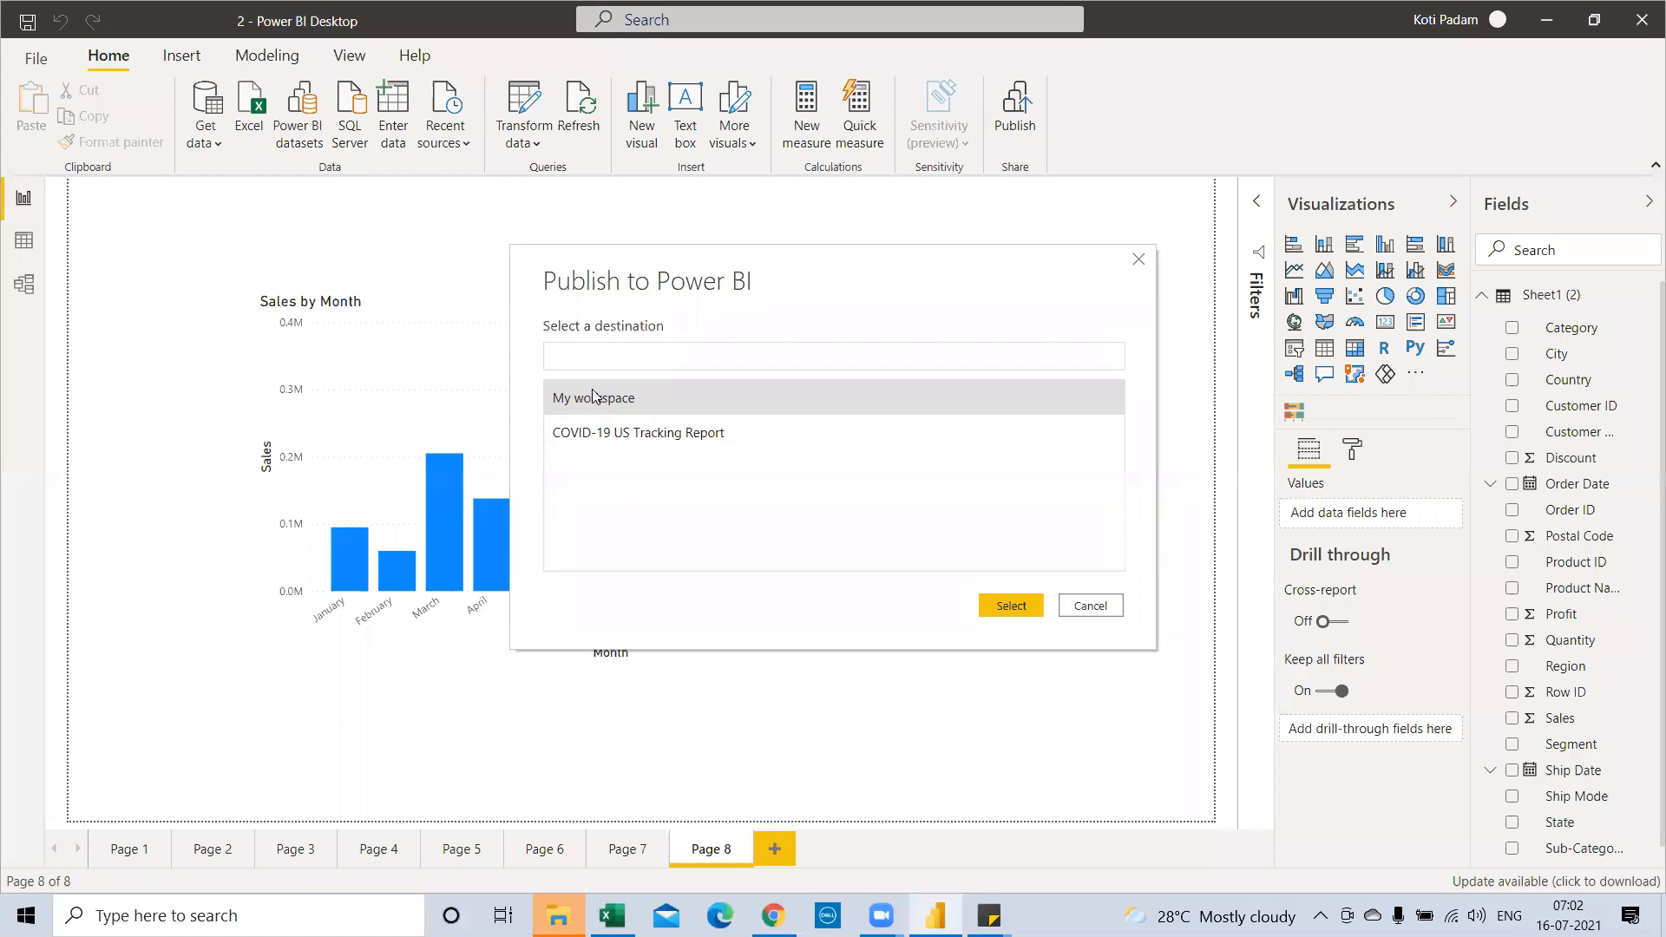
pyautogui.click(1022, 610)
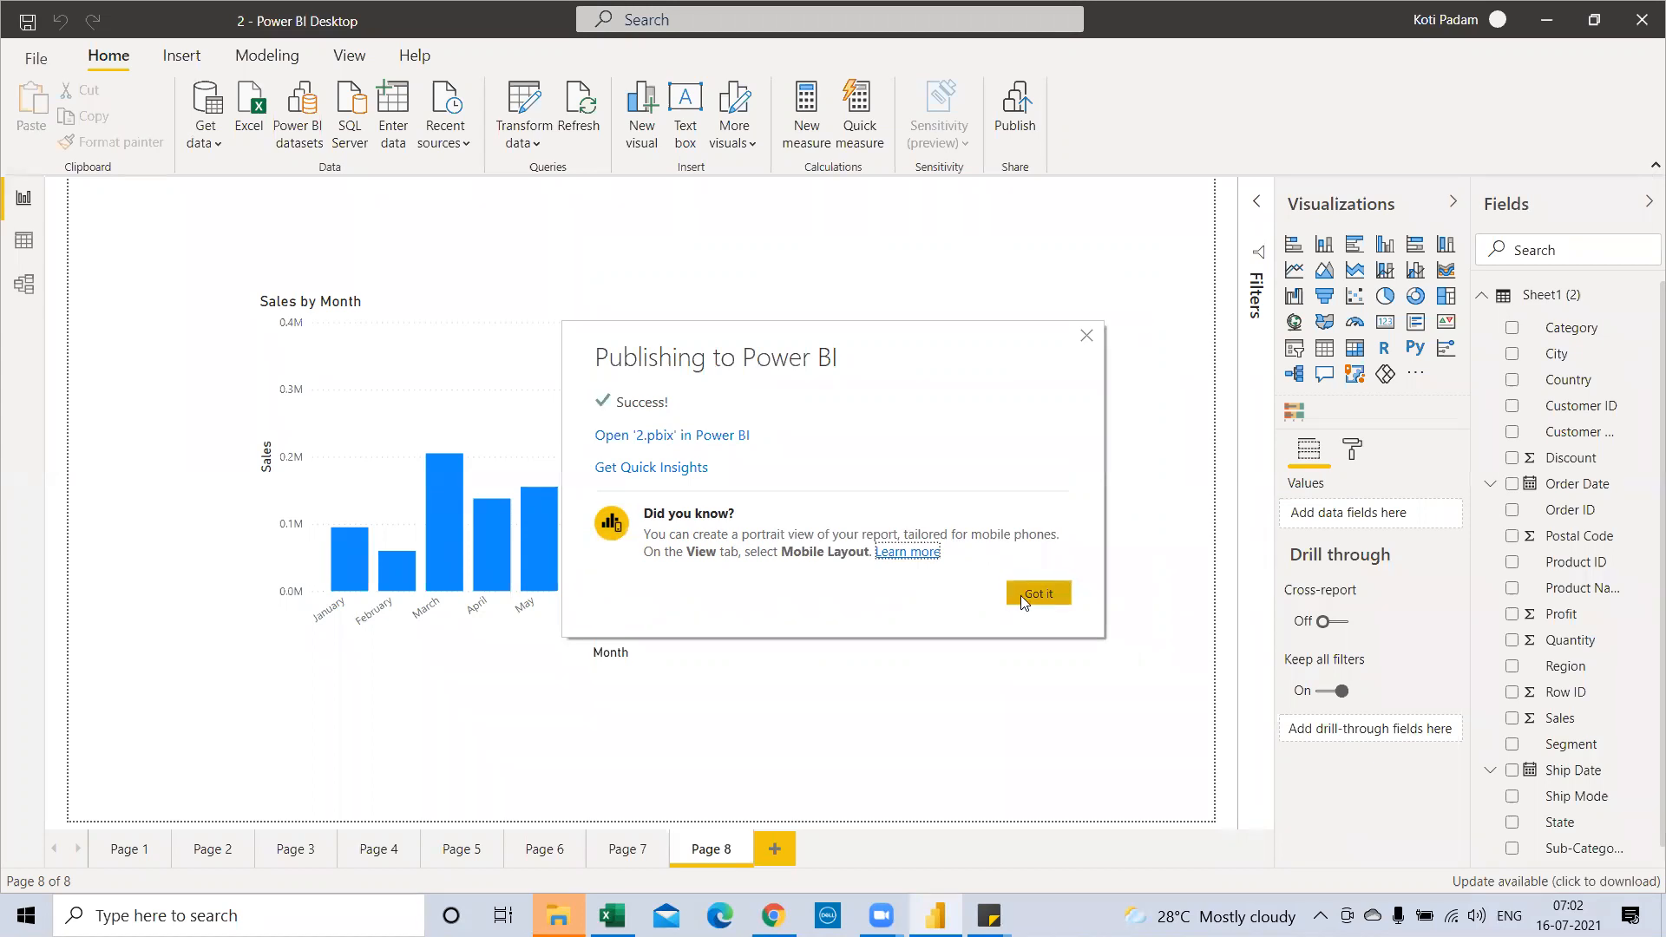
pyautogui.click(1020, 595)
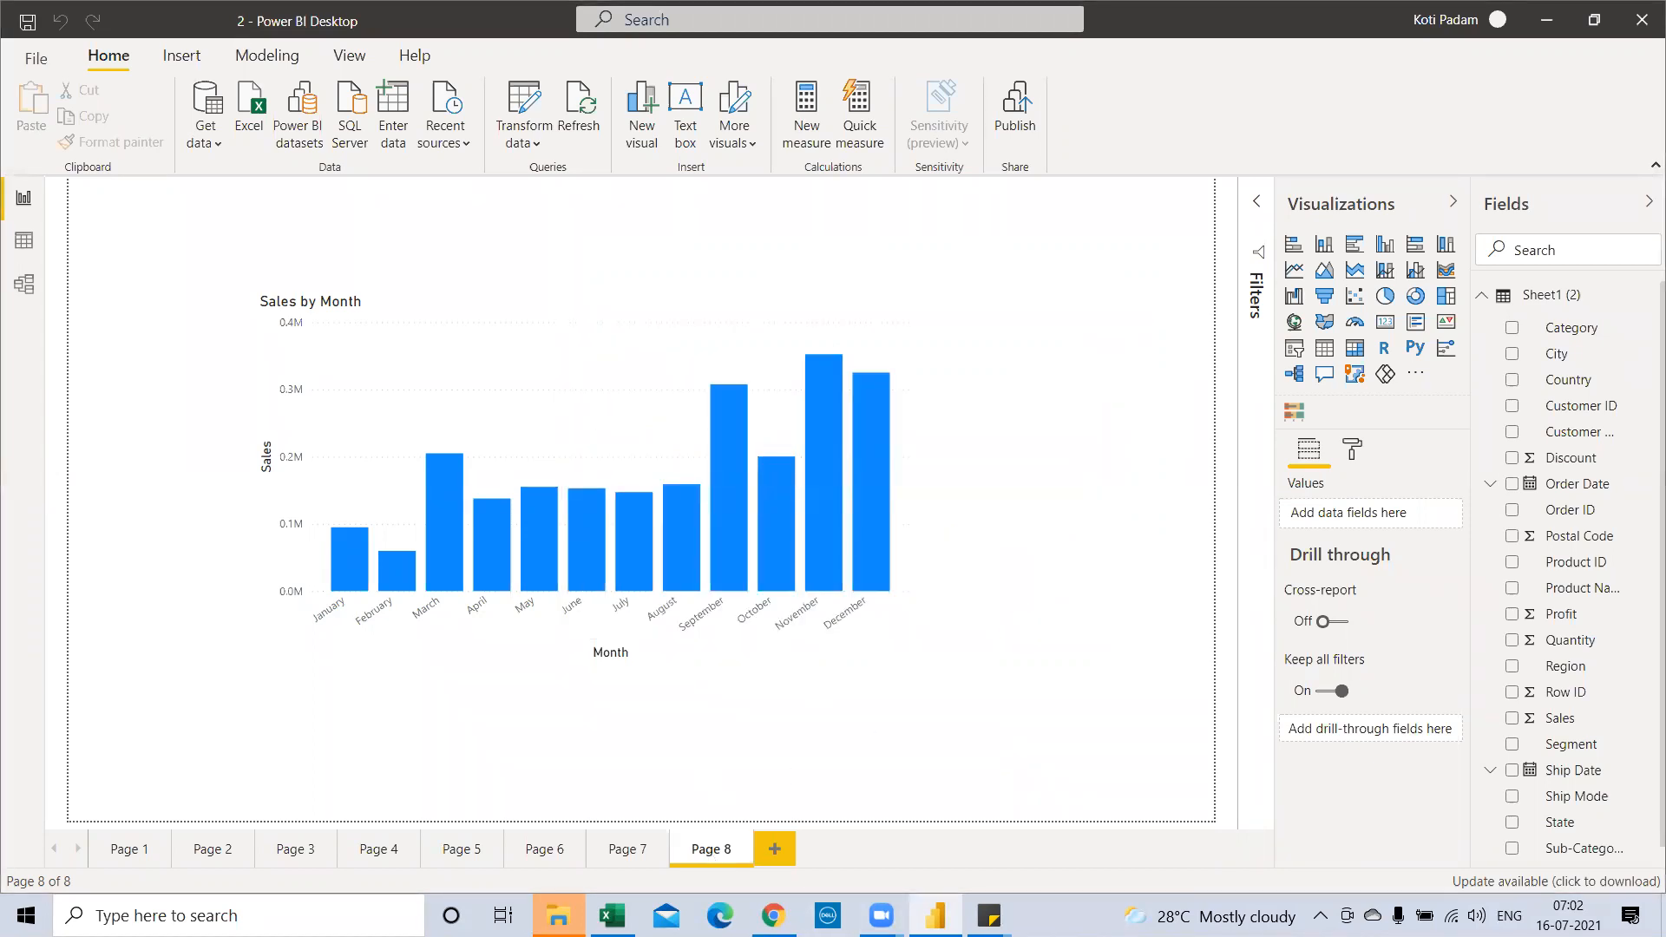
# Step: Switch to the Power BI service in Chrome, reload My workspace and open the published report 2
pyautogui.hotkey('alt', 'Tab')
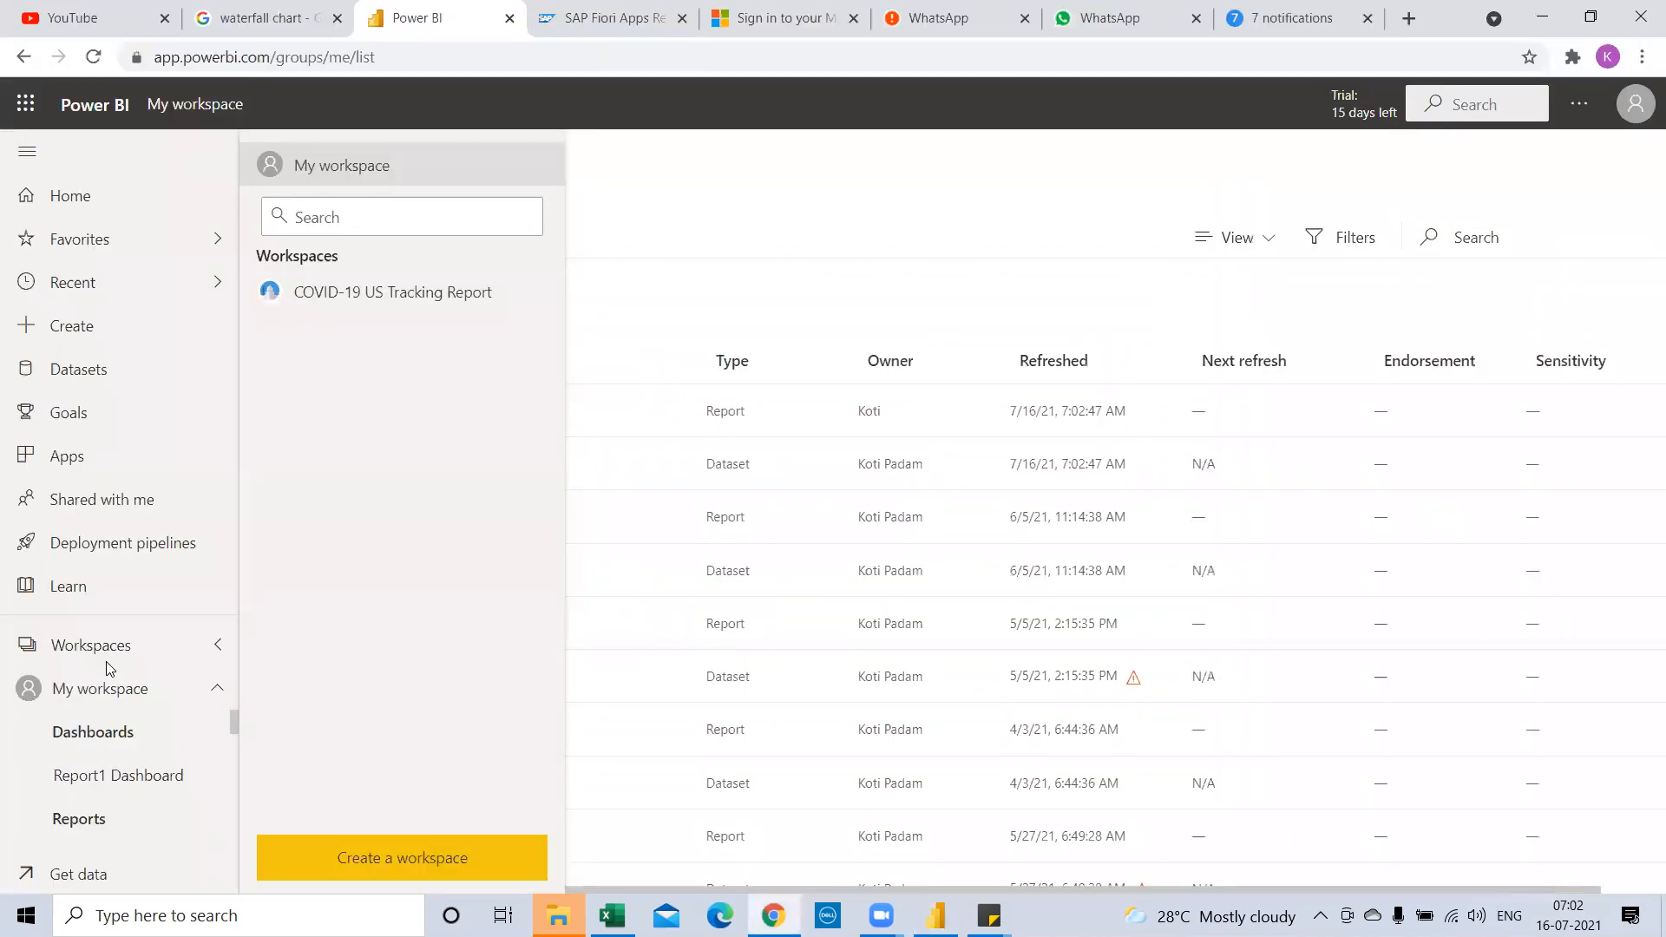
pyautogui.click(111, 691)
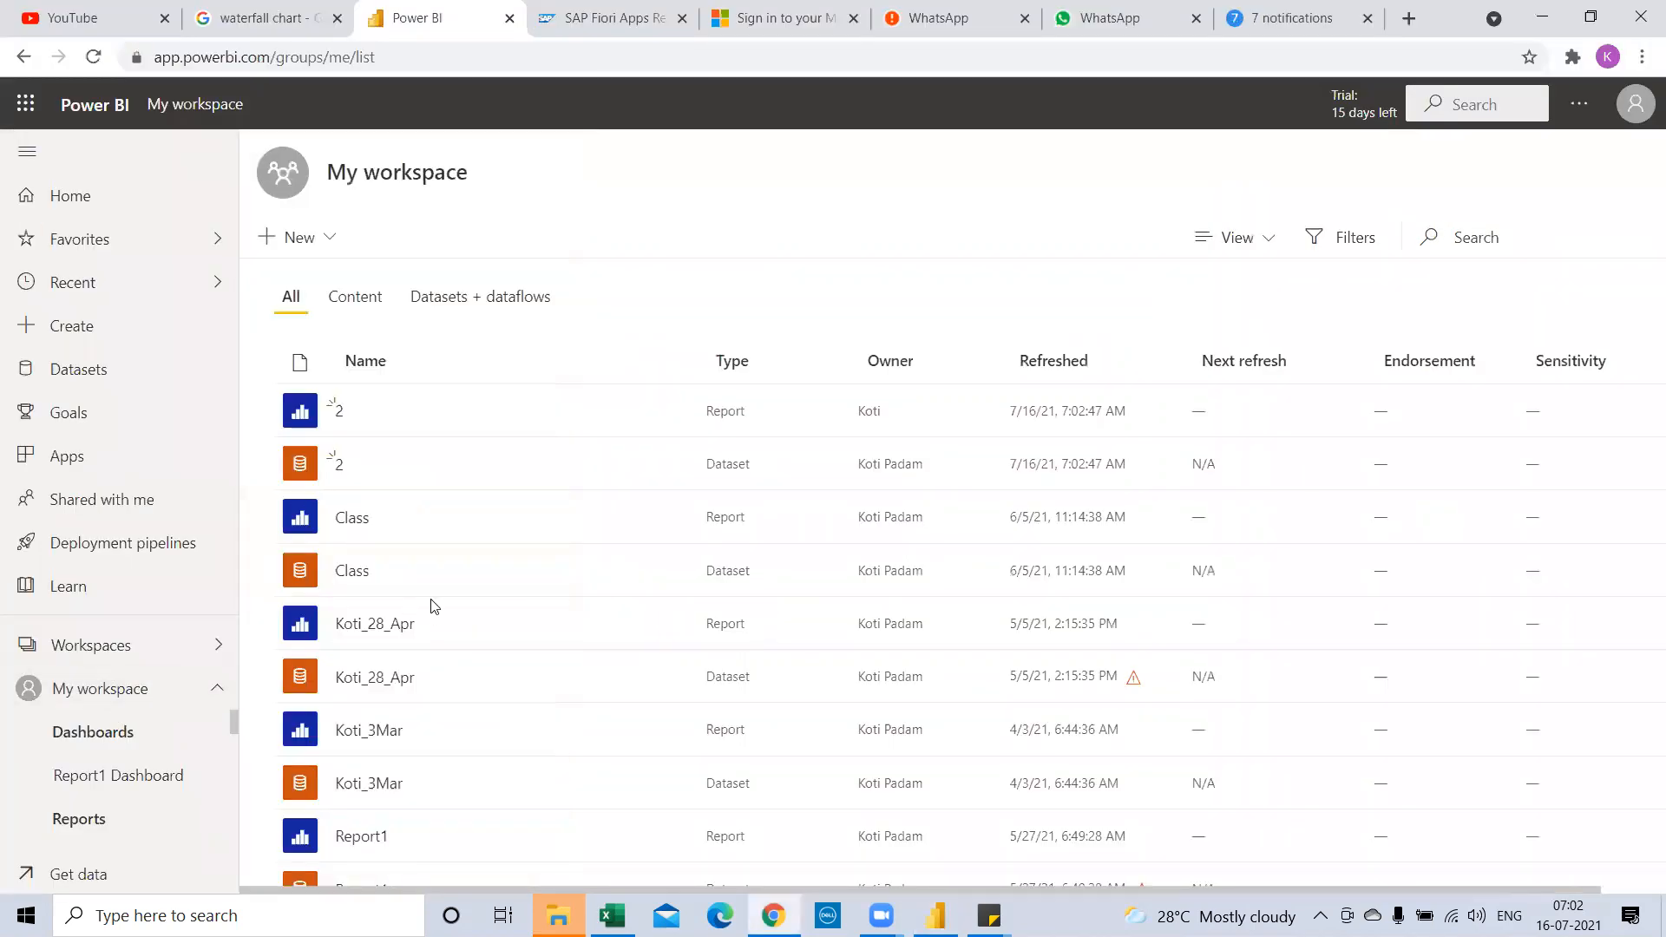
pyautogui.click(372, 68)
pyautogui.press('Return')
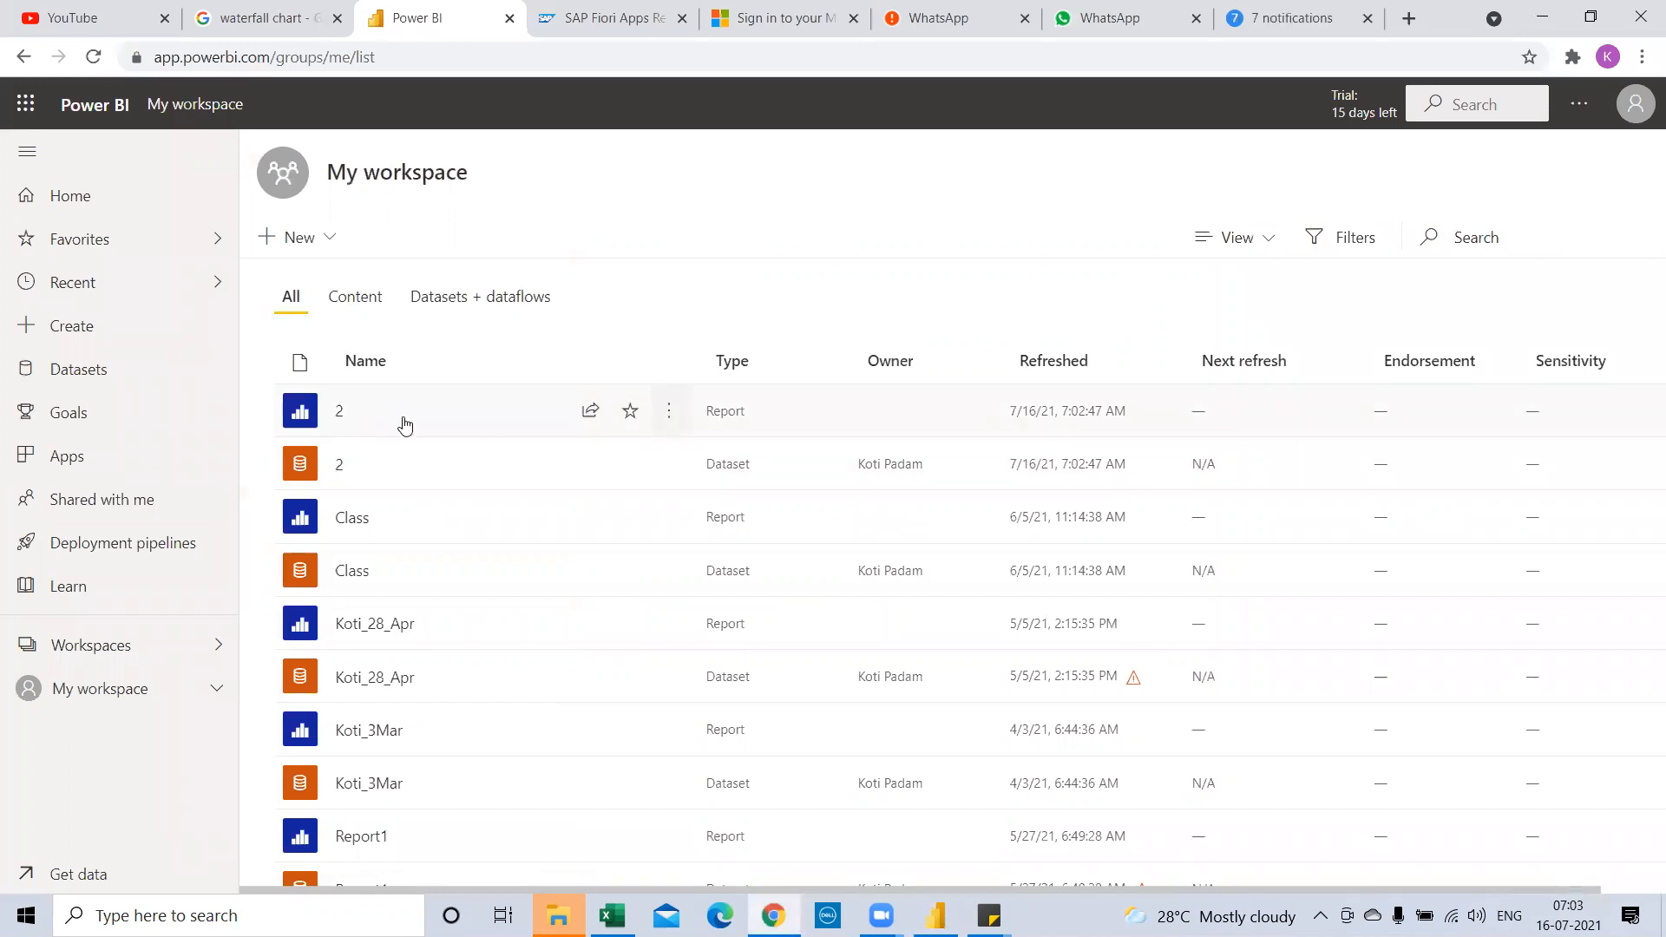
pyautogui.click(338, 415)
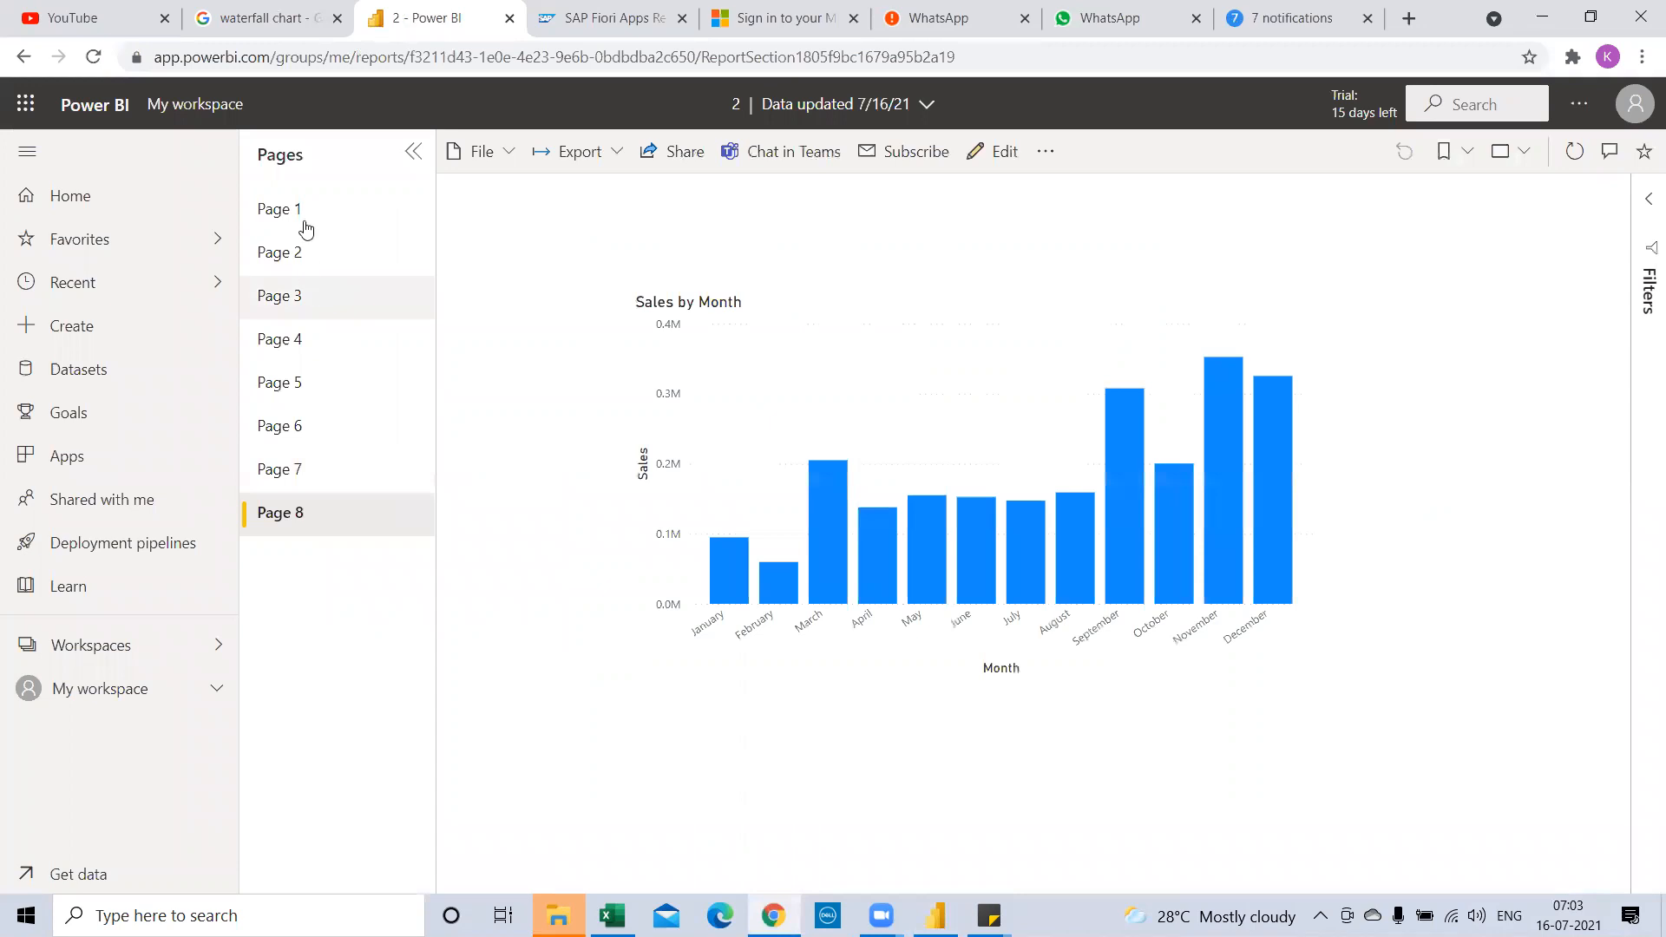
# Step: Look through Pages 1 to 7 of the published report and return to Page 8
pyautogui.click(304, 212)
pyautogui.click(279, 251)
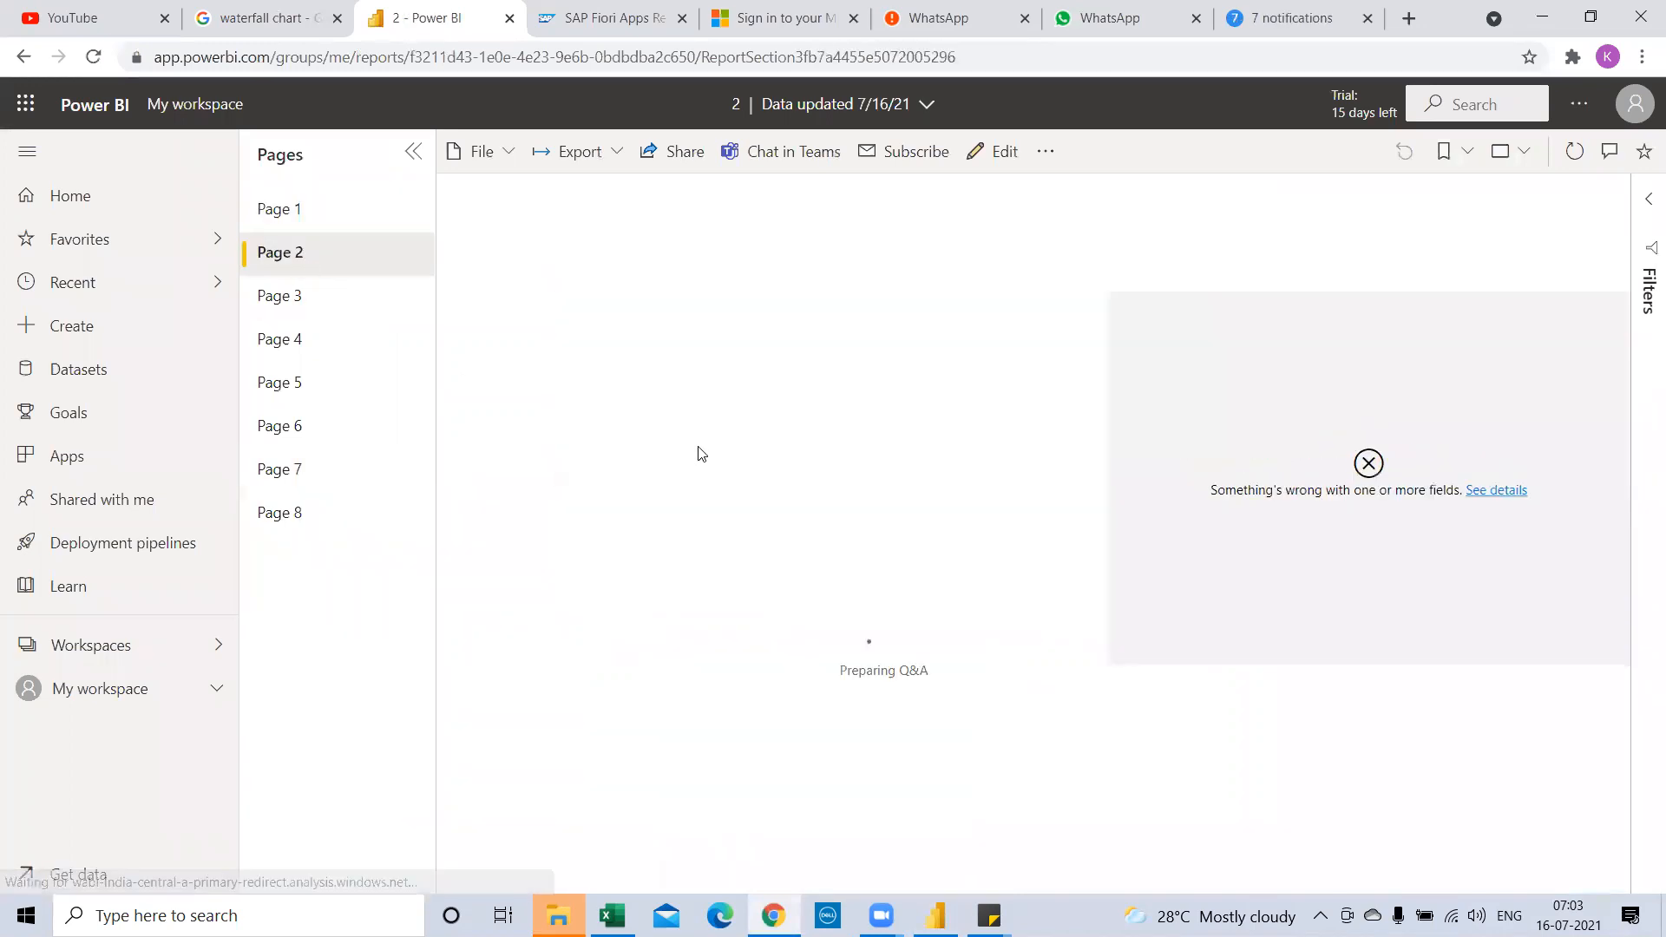
pyautogui.click(276, 210)
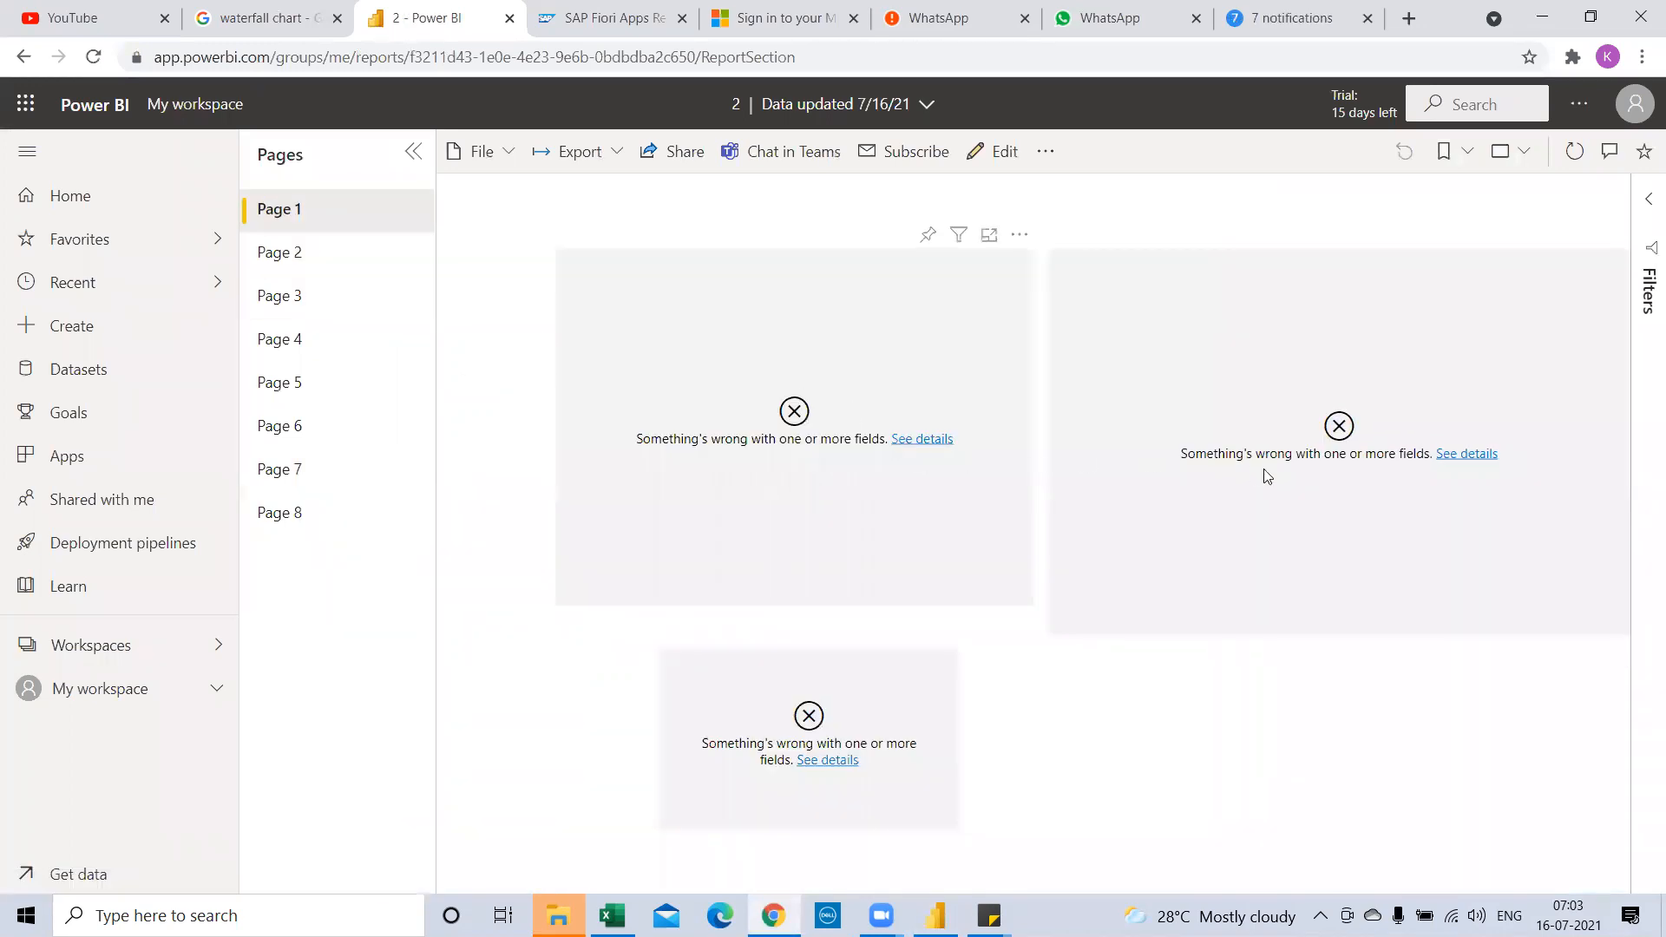
pyautogui.click(339, 254)
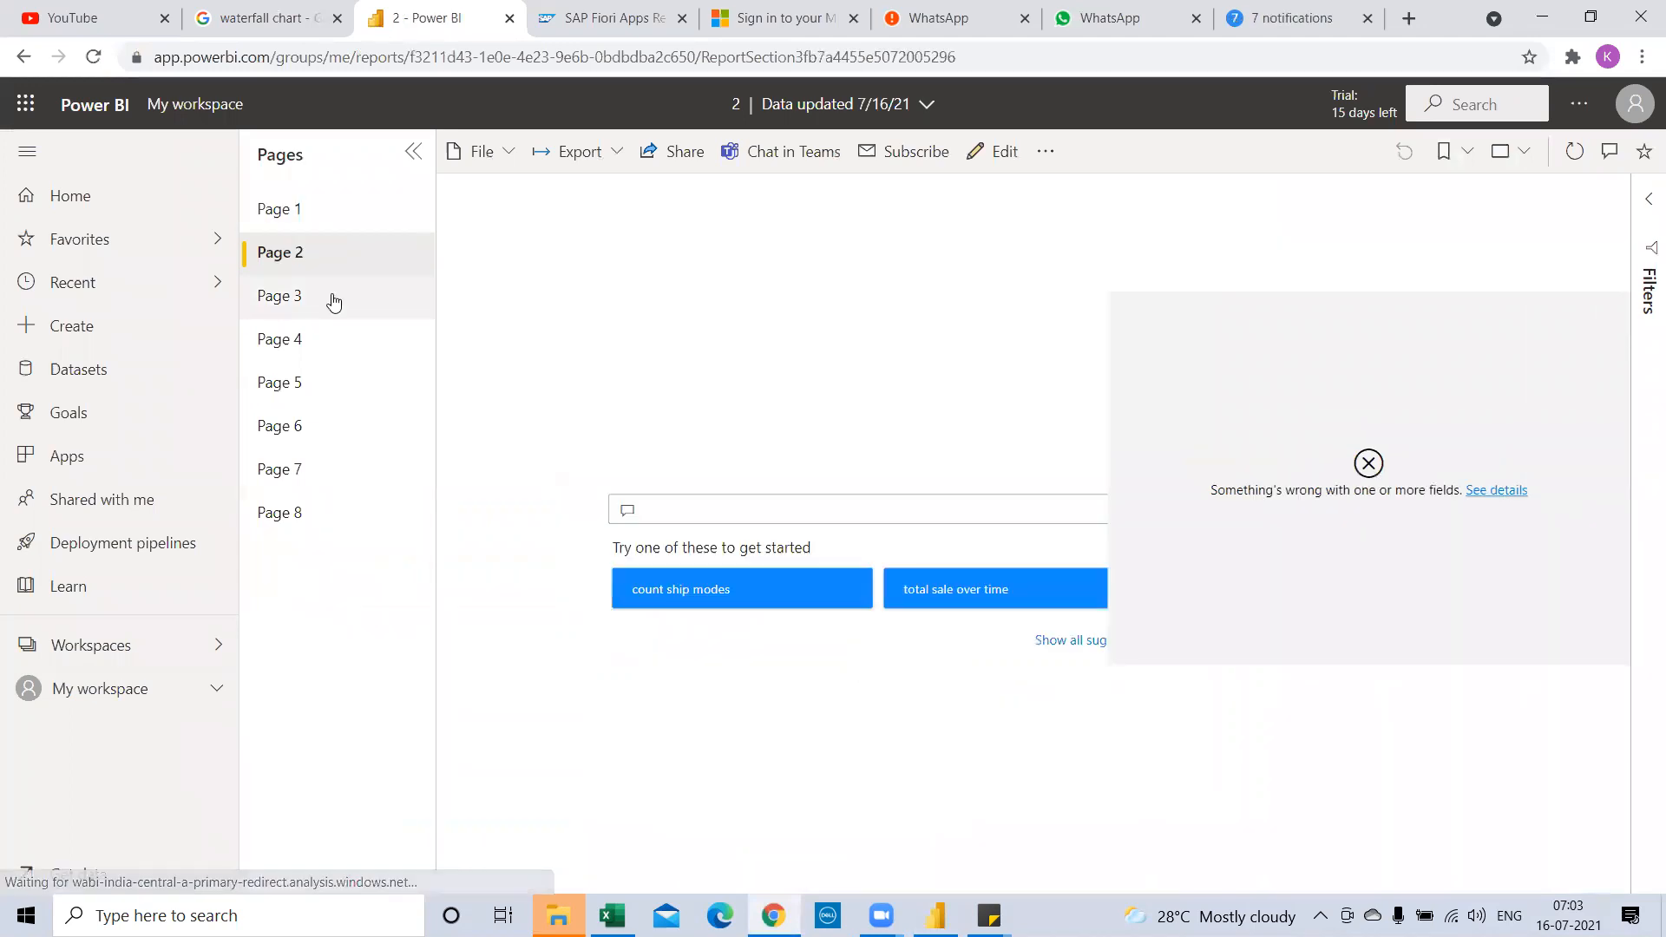
pyautogui.click(331, 298)
pyautogui.click(328, 347)
pyautogui.click(318, 387)
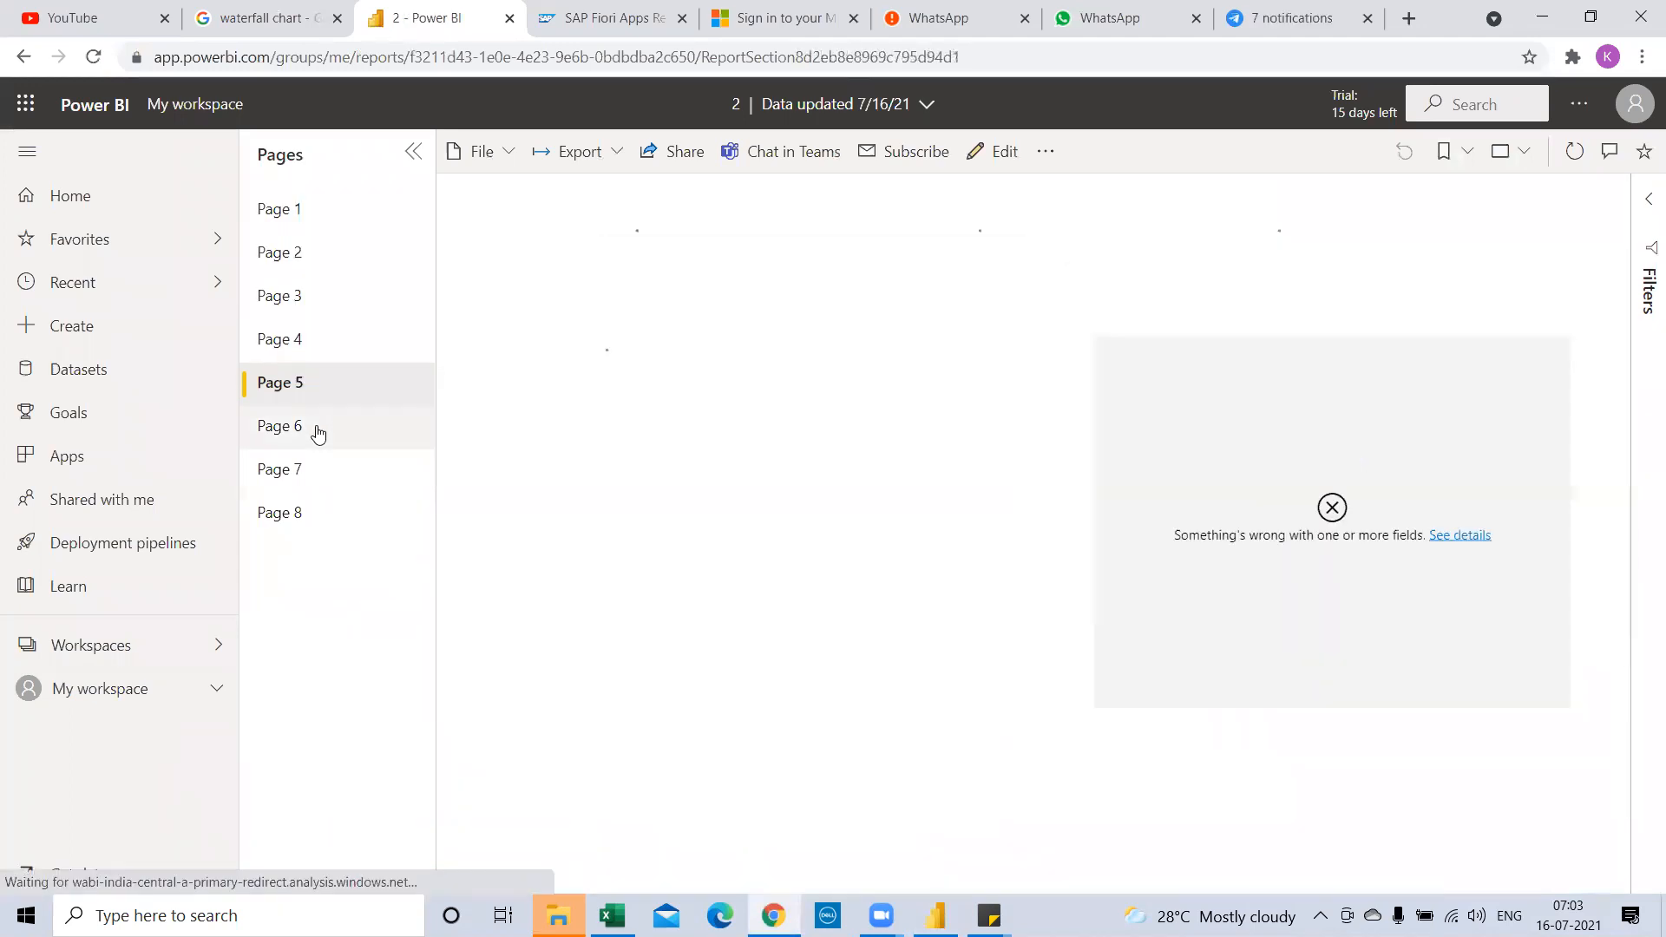
pyautogui.click(318, 431)
pyautogui.click(314, 467)
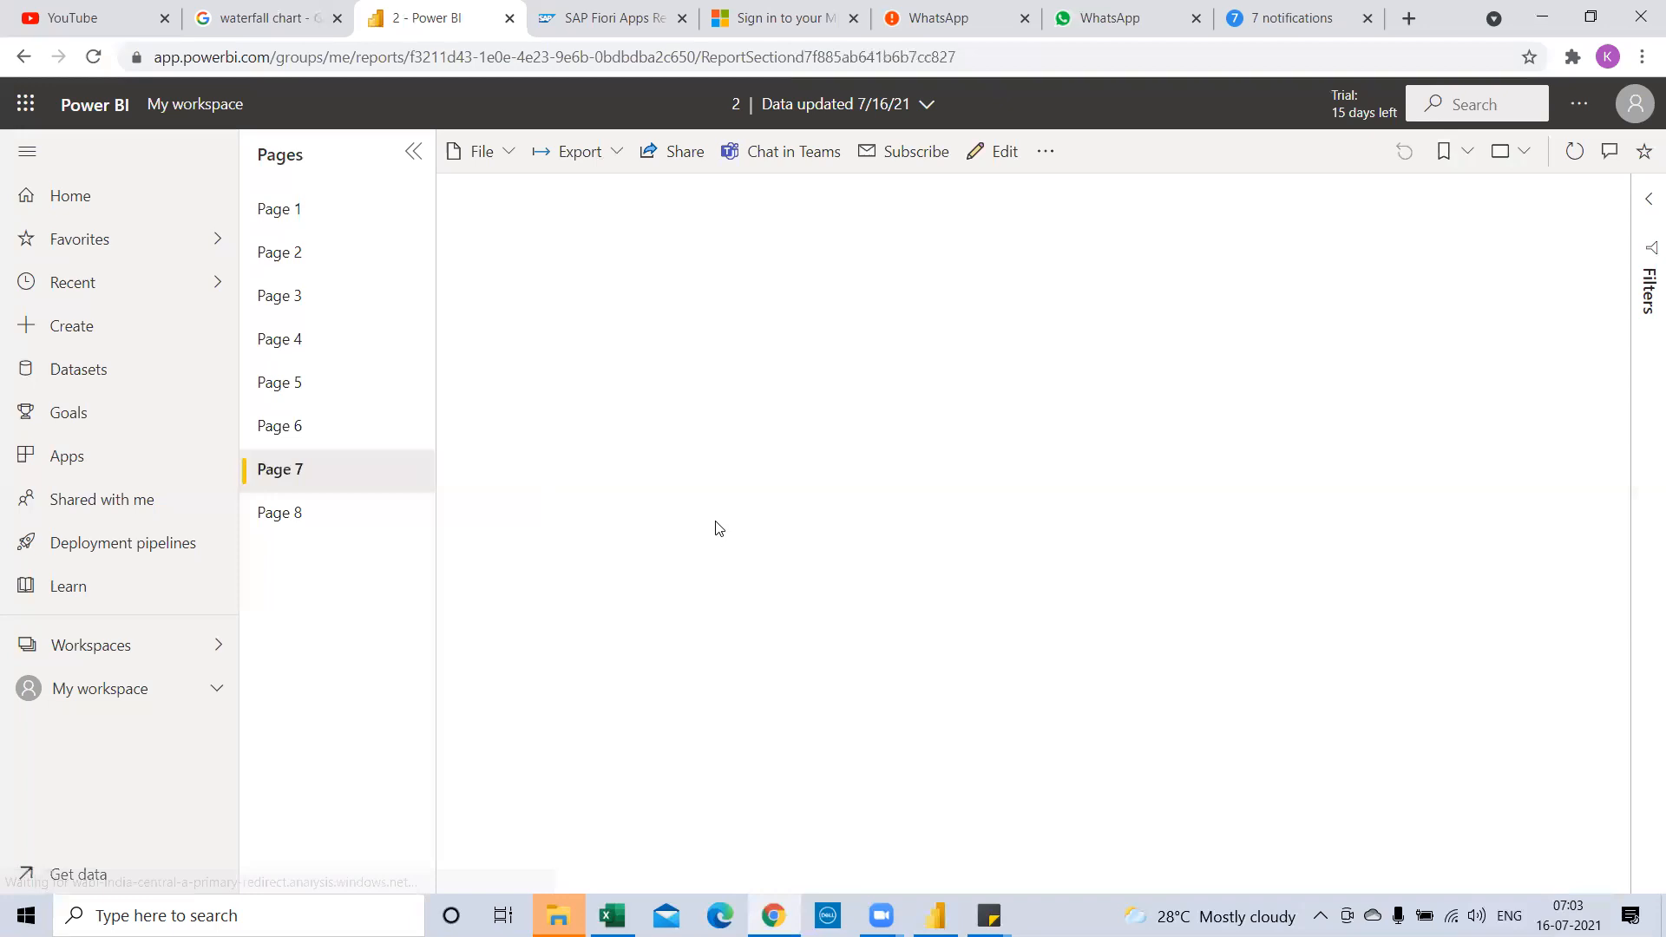
pyautogui.click(299, 515)
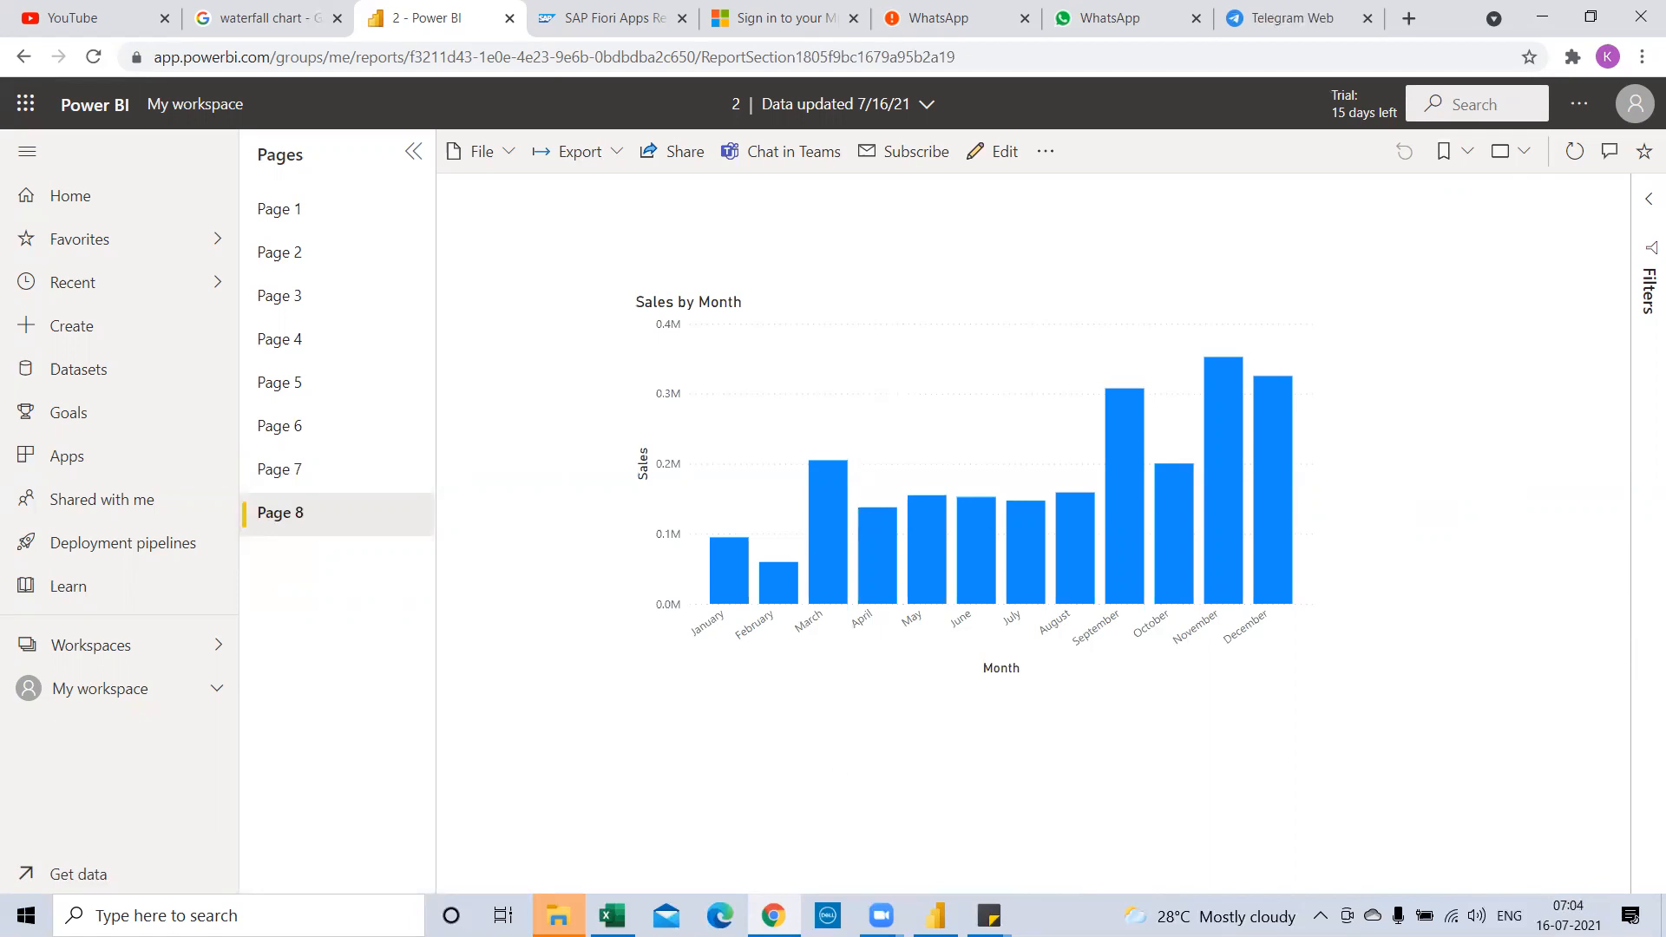
pyautogui.moveTo(990, 915)
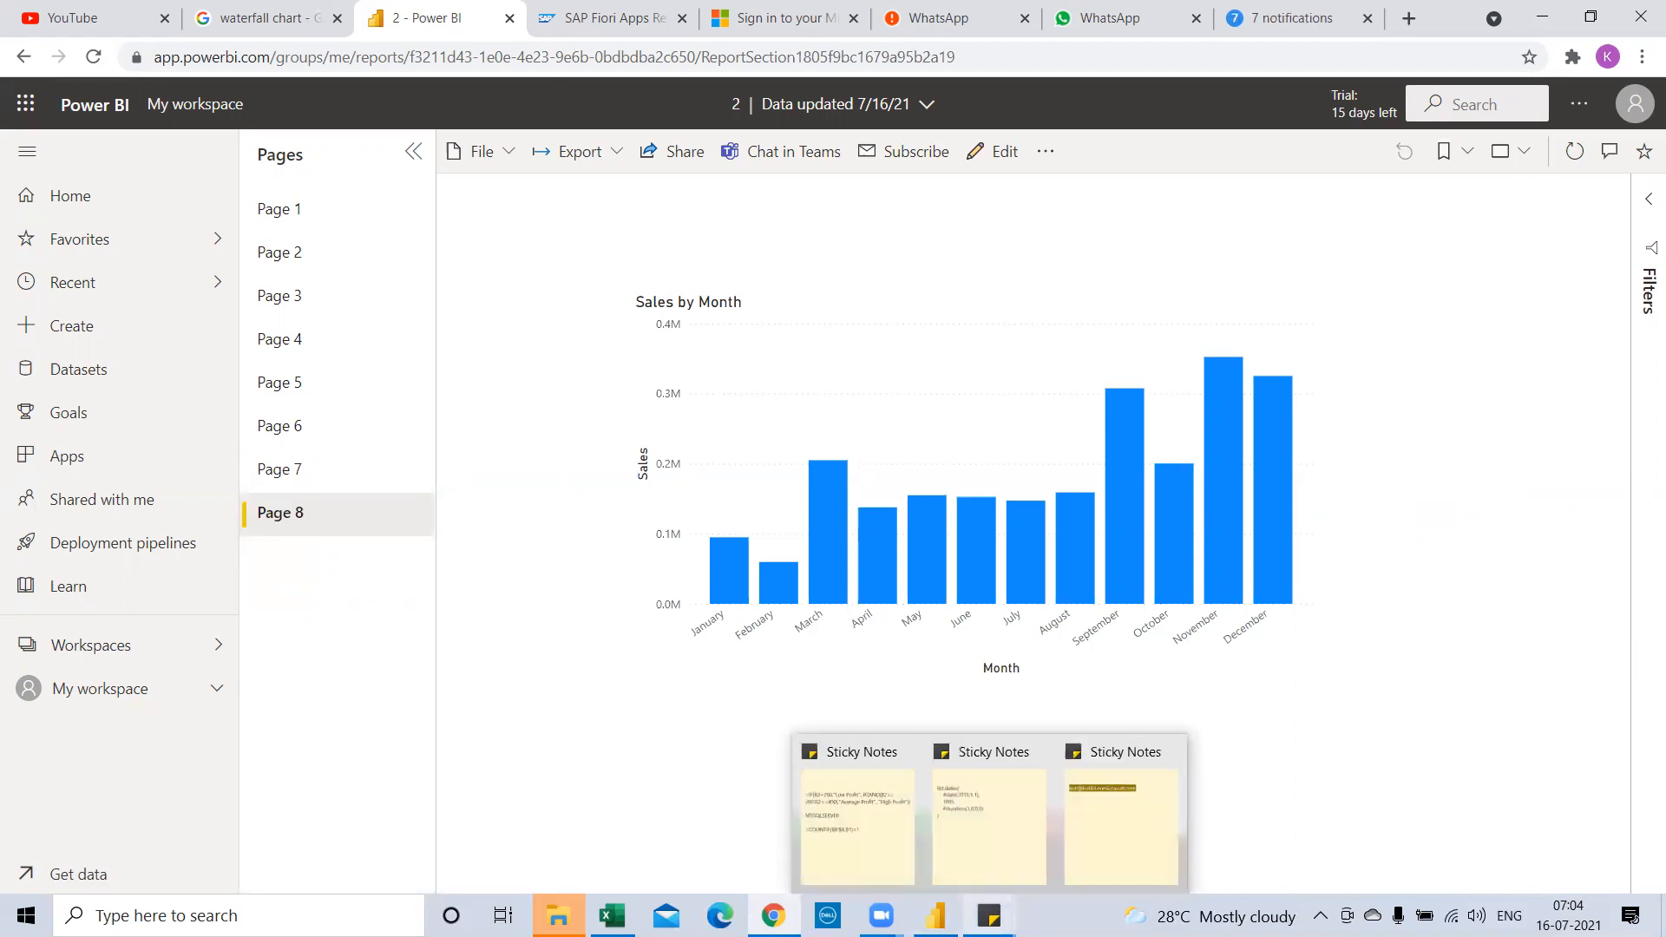
pyautogui.click(558, 912)
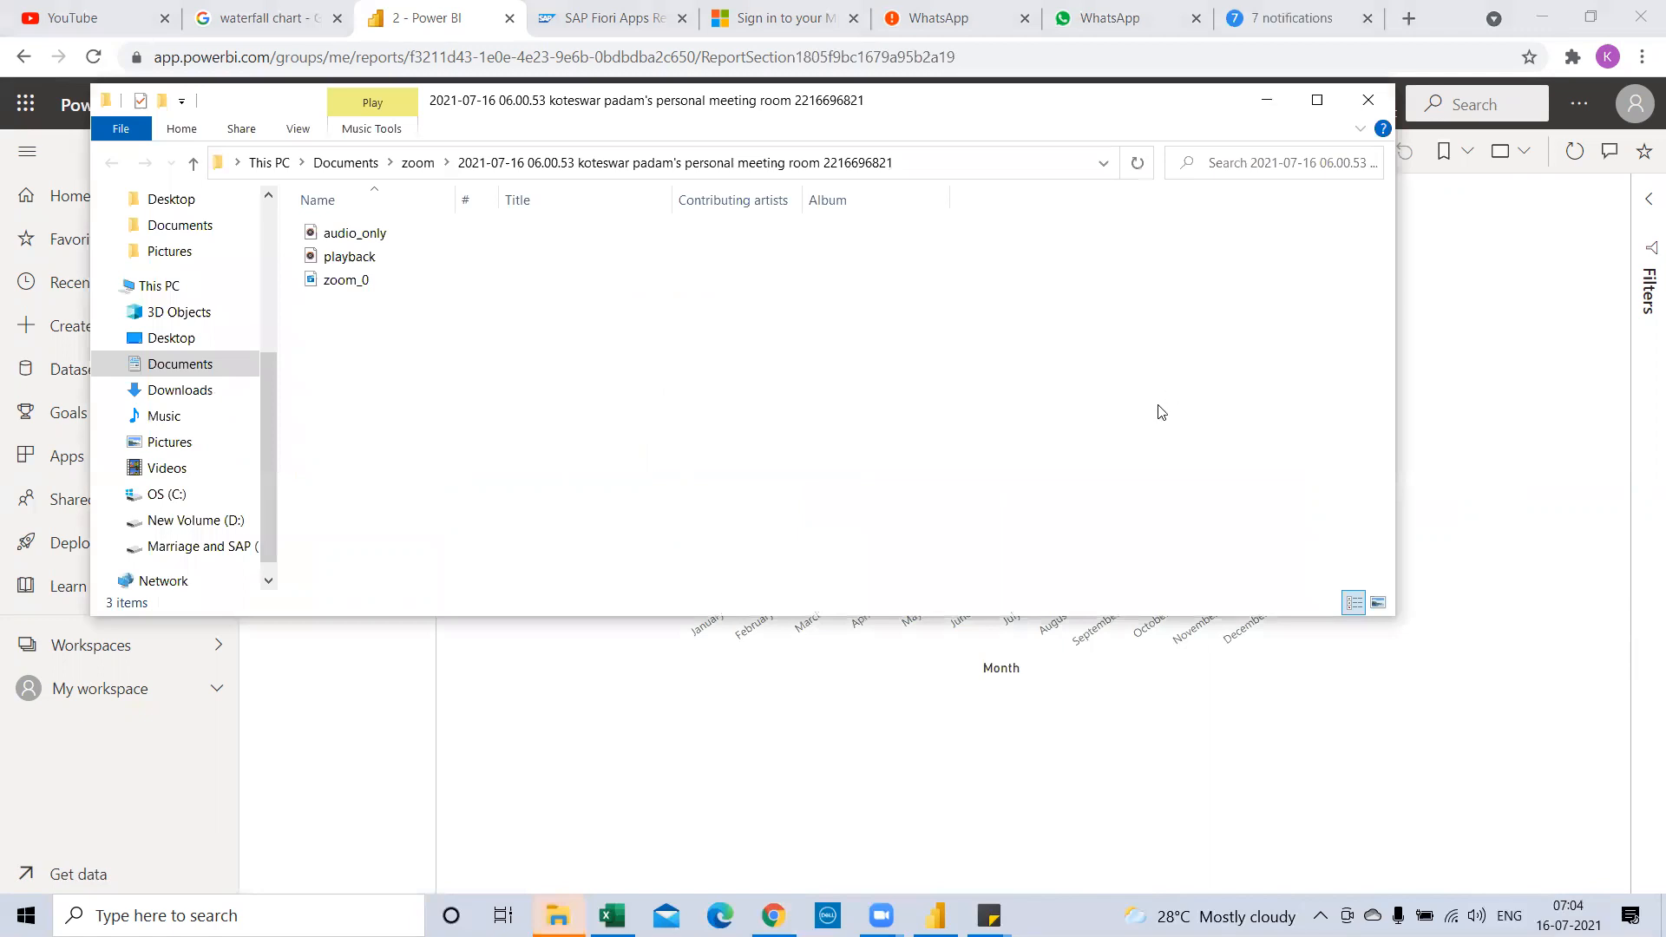
pyautogui.hotkey('alt', 'Tab')
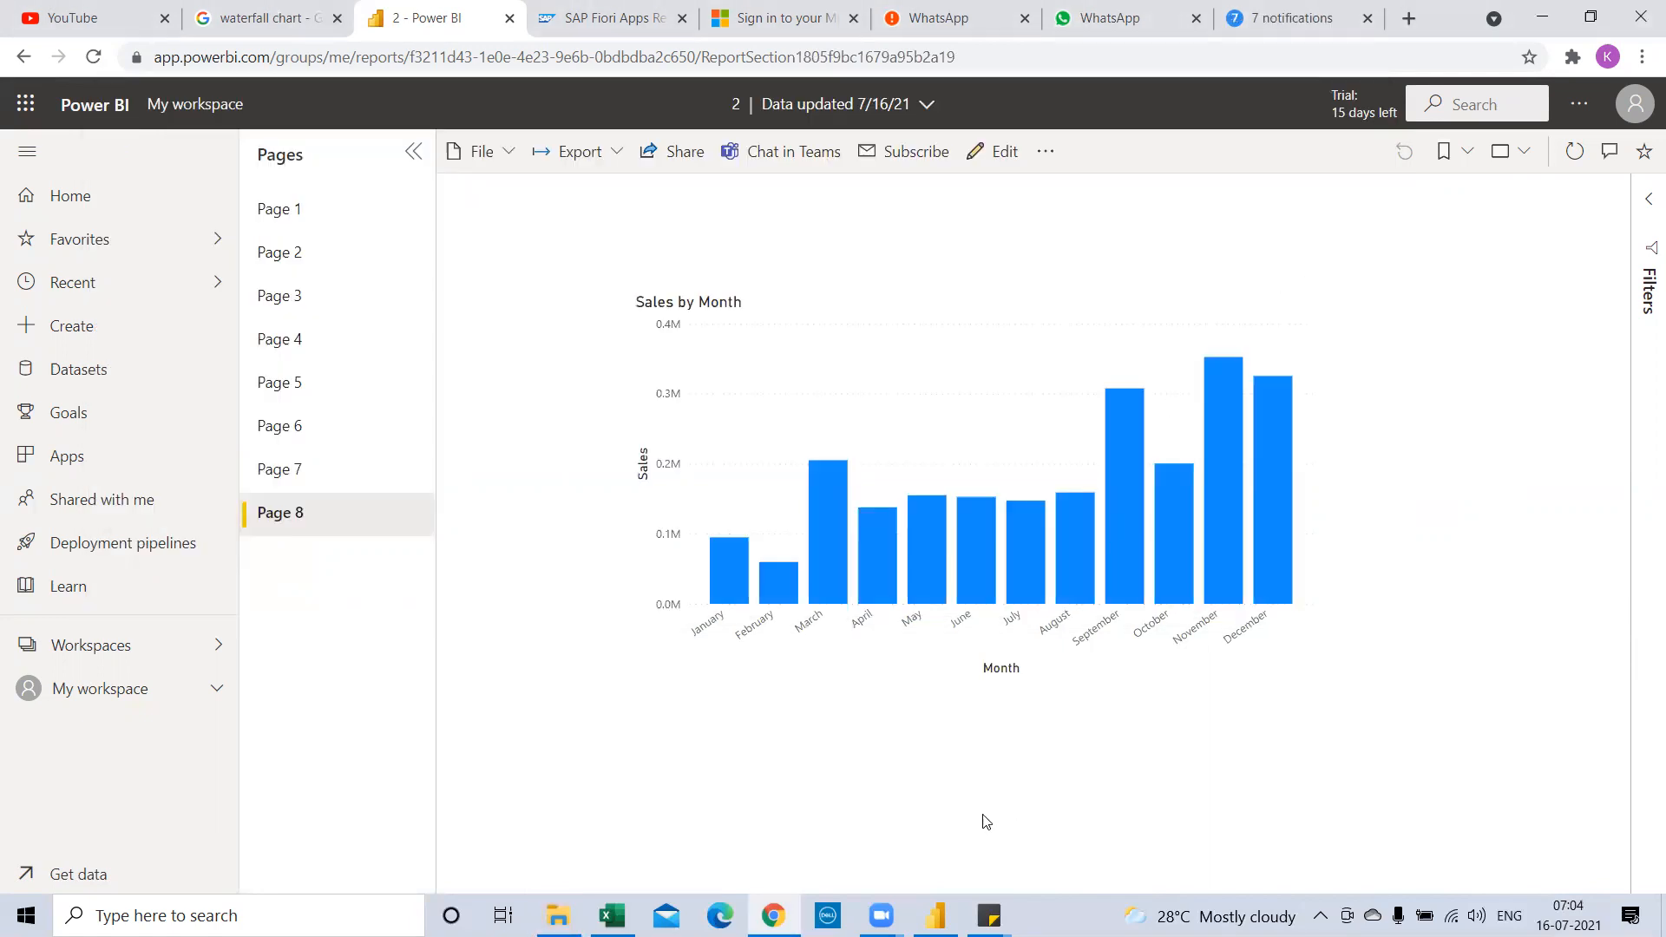